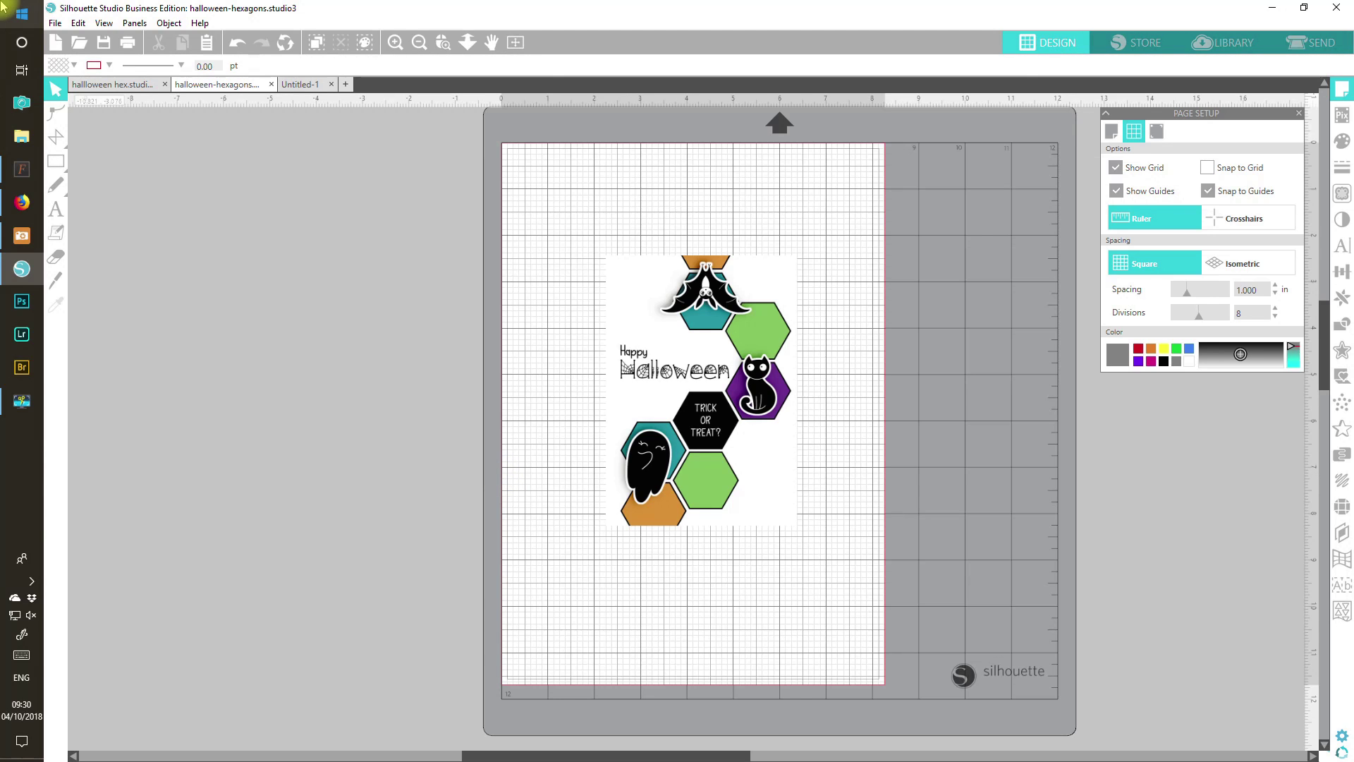
Switch to the blank Untitled-1 document and display the Line Style and Fill settings for drawing a rectangle
{"action": "left_click", "coordinate": [311, 86]}
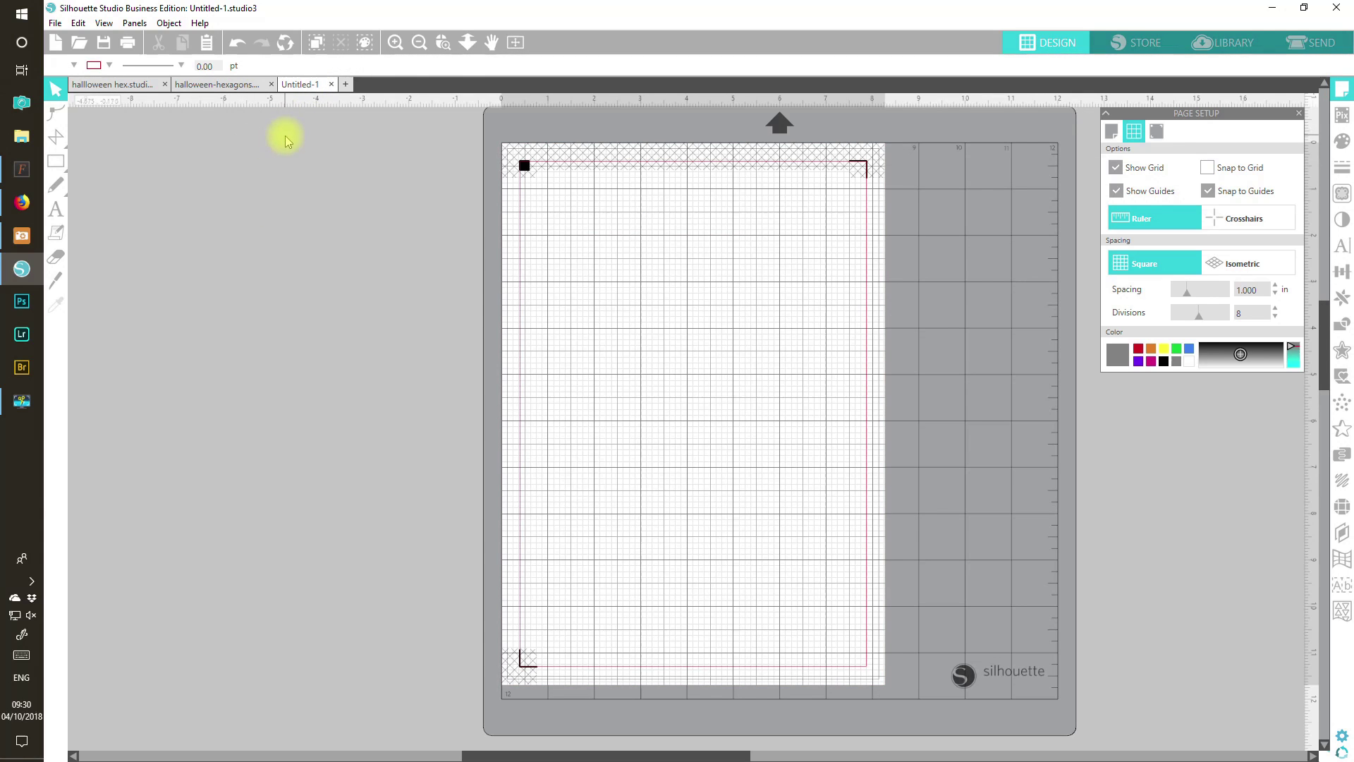
{"action": "mouse_move", "coordinate": [46, 169]}
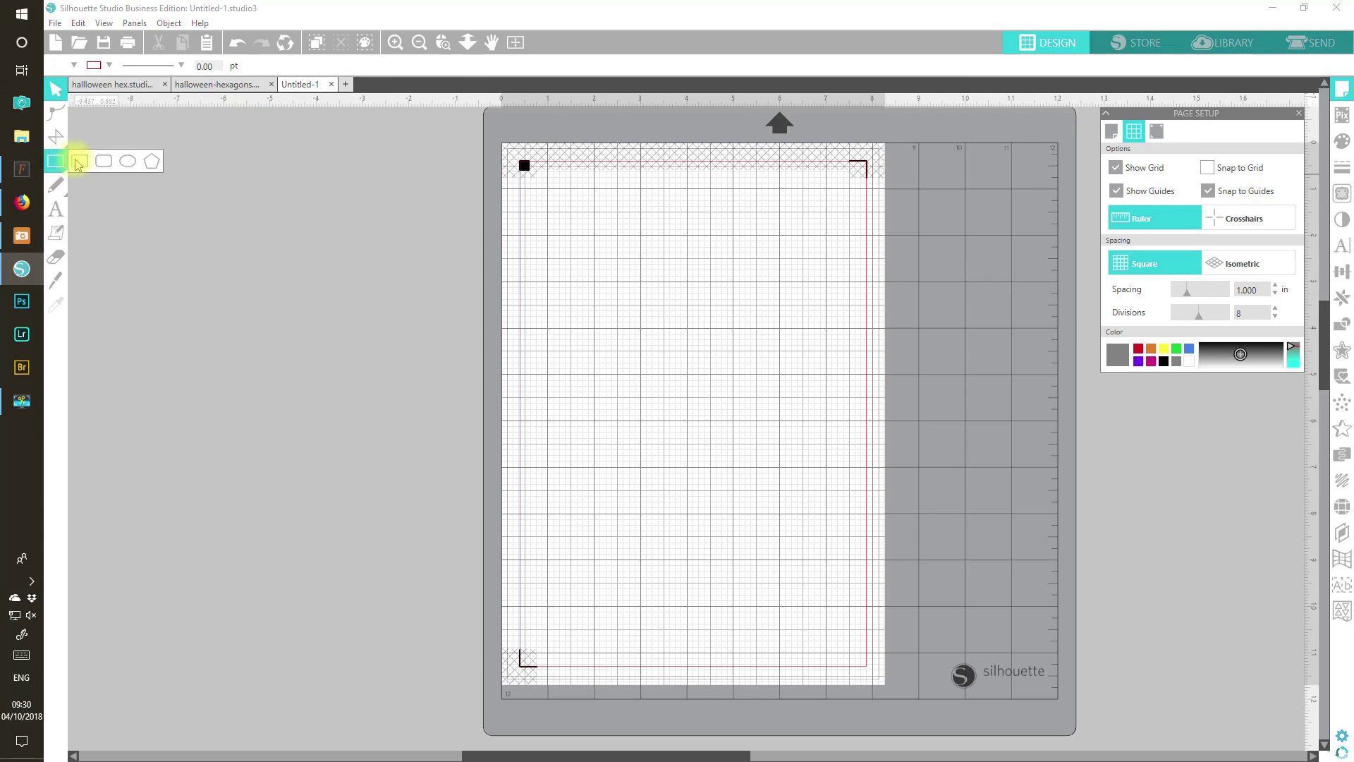
{"action": "left_click", "coordinate": [81, 162]}
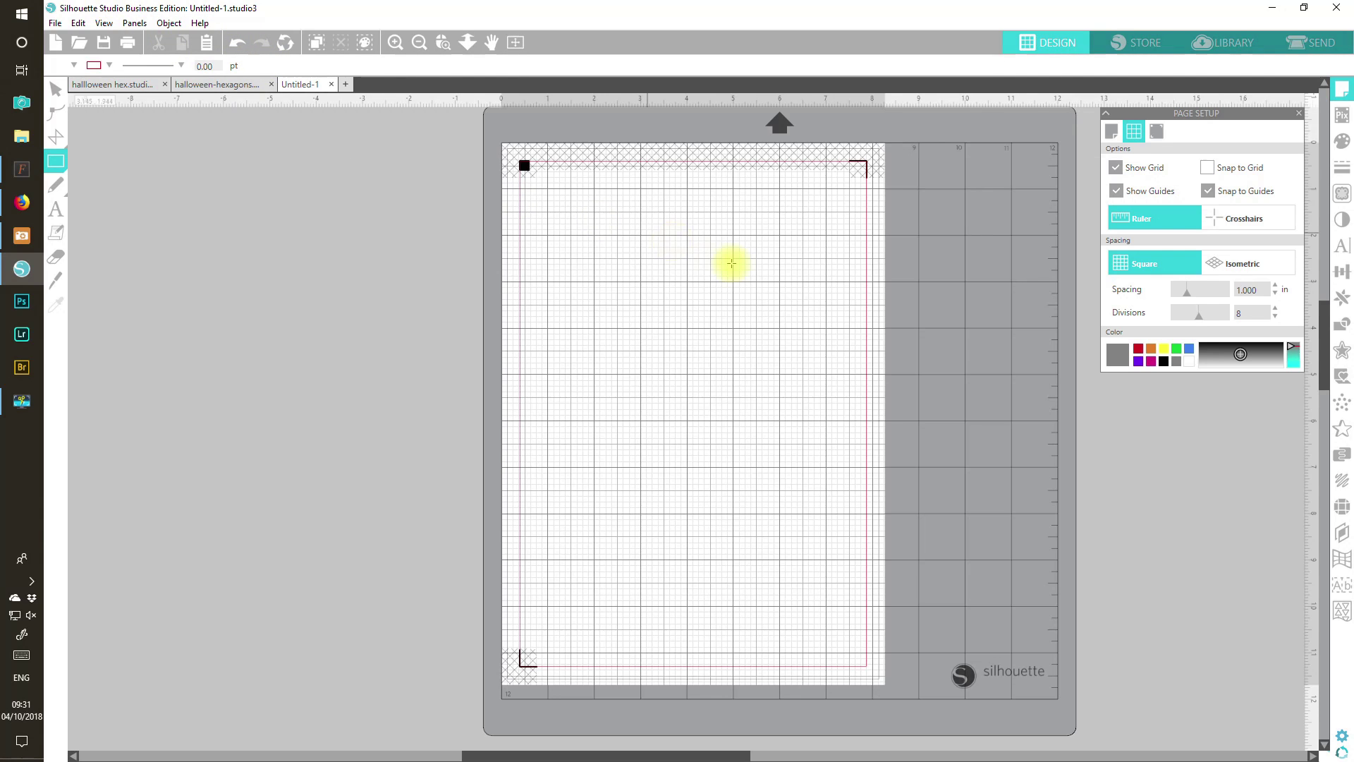
{"action": "left_click", "coordinate": [1343, 169]}
{"action": "left_click", "coordinate": [1343, 144]}
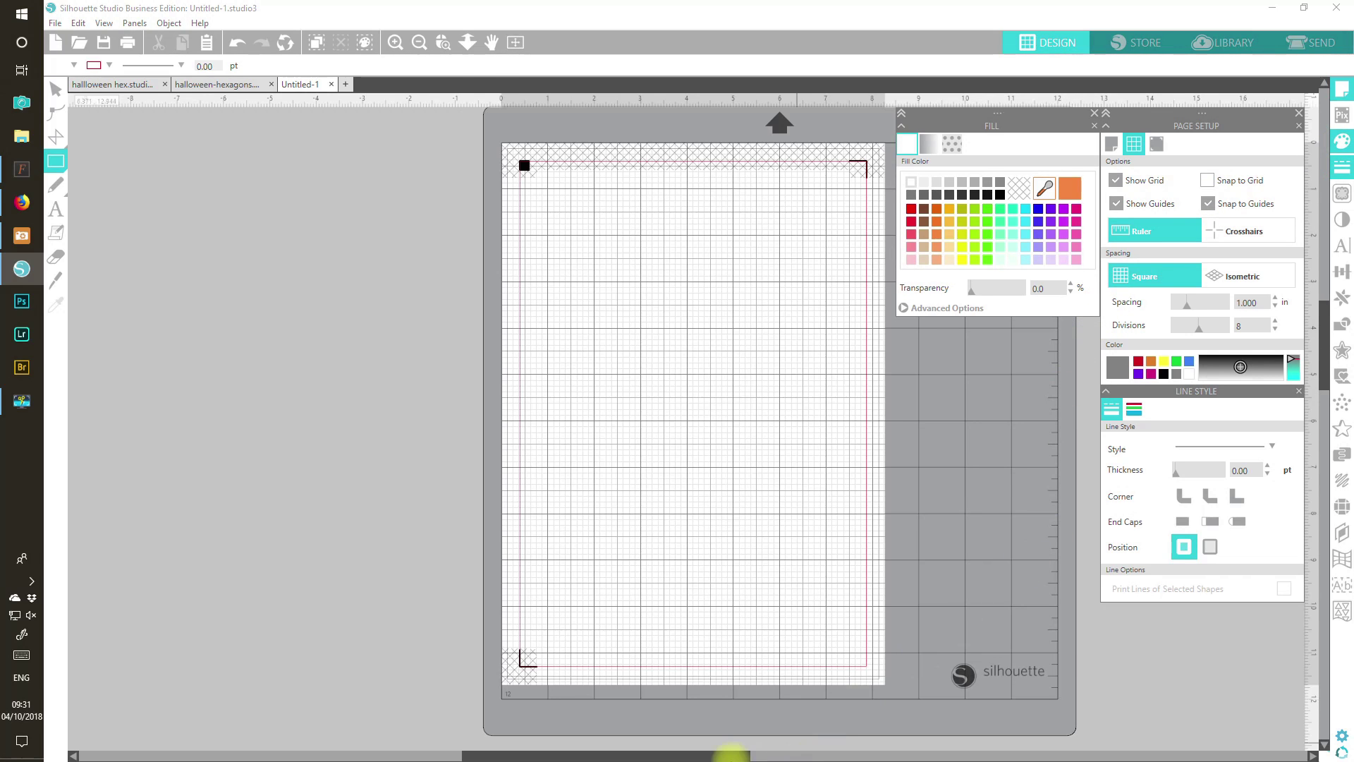
Turn on Snap to Grid and draw a 4.25 by 5.5 in rectangle at X 1 in, Y 2 in
{"action": "scroll", "coordinate": [730, 754], "scroll_direction": "right", "scroll_amount": 2}
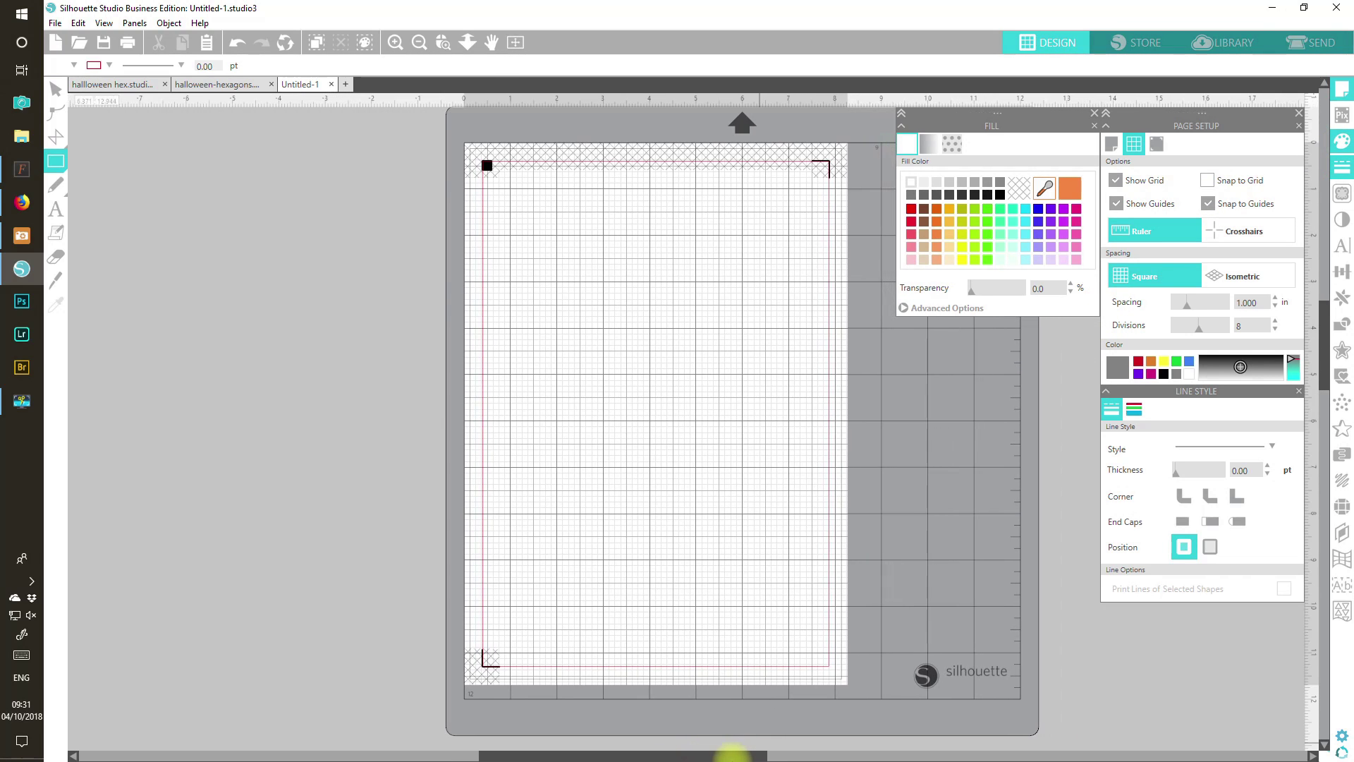
{"action": "scroll", "coordinate": [730, 754], "scroll_direction": "right", "scroll_amount": 1}
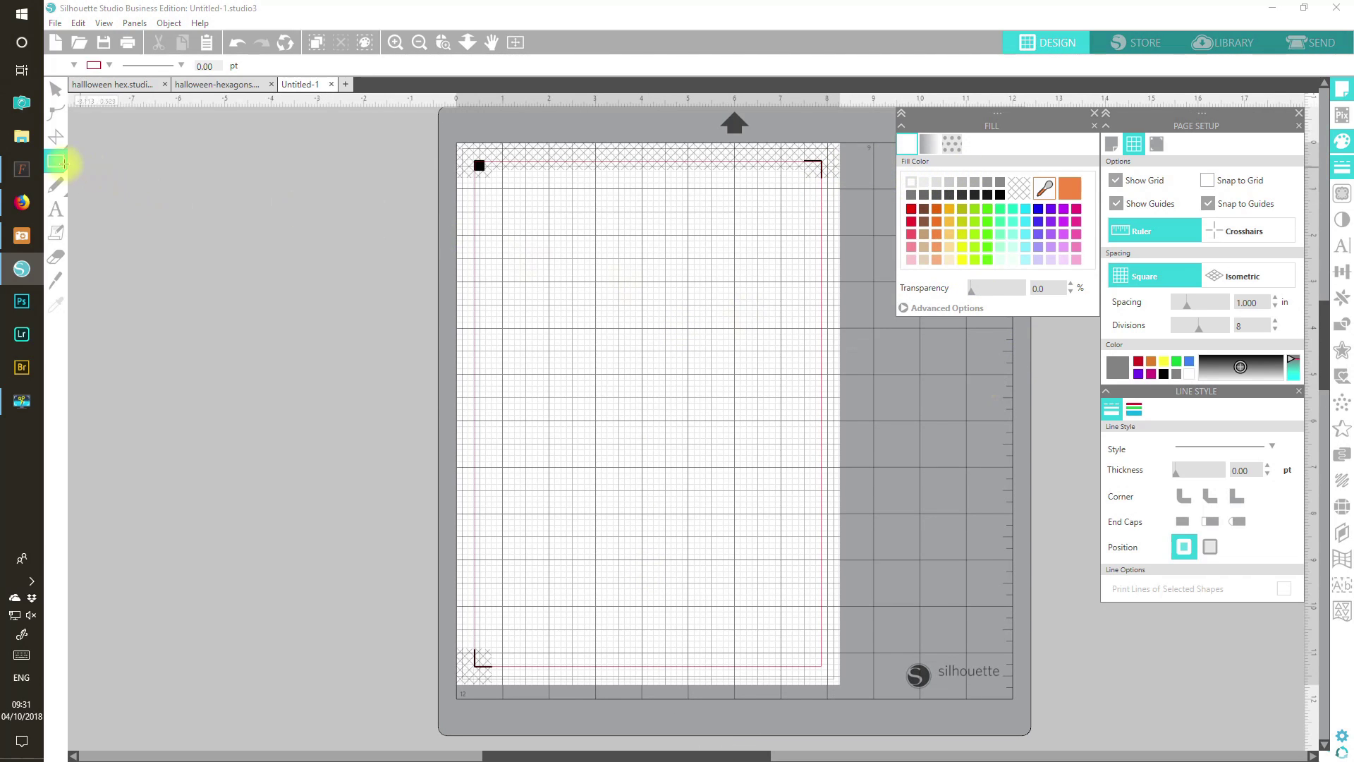
{"action": "left_click", "coordinate": [1207, 181]}
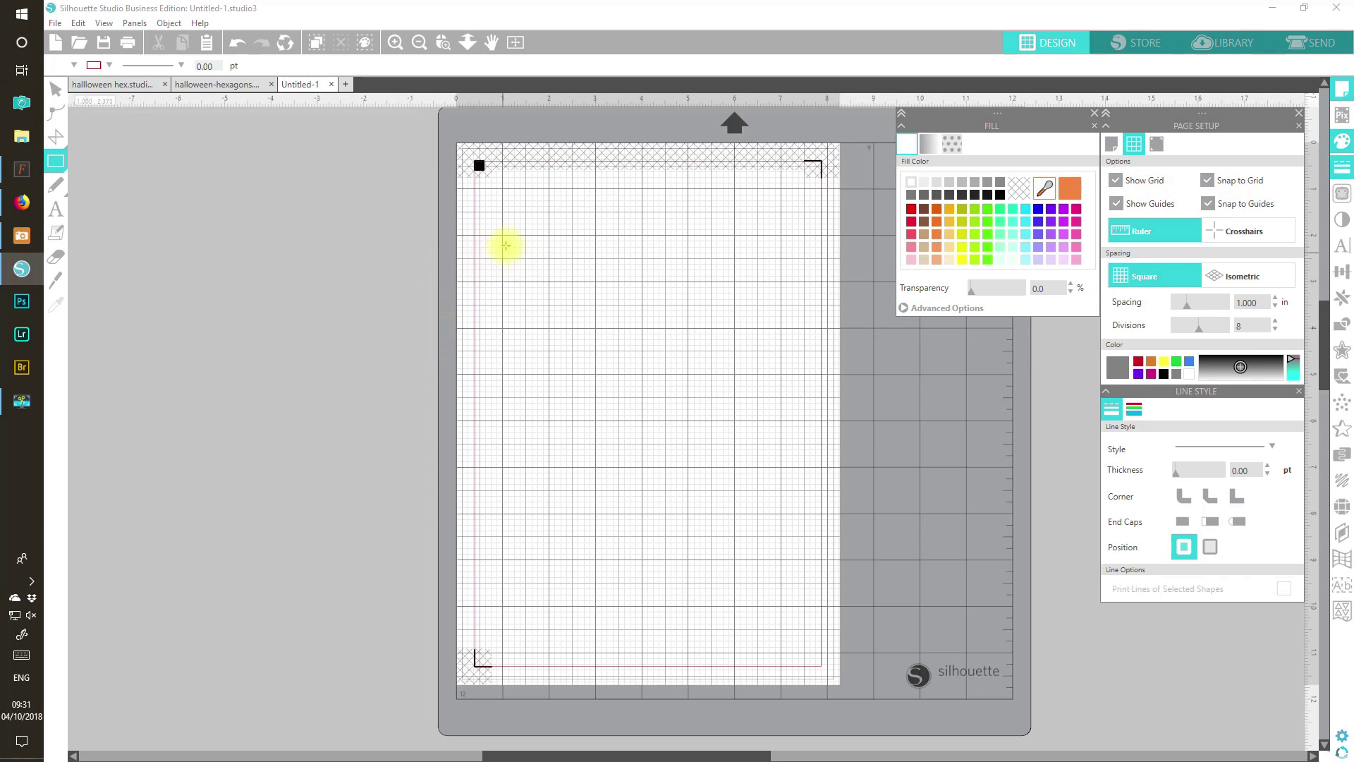
{"action": "left_click_drag", "start_coordinate": [503, 235], "coordinate": [701, 490]}
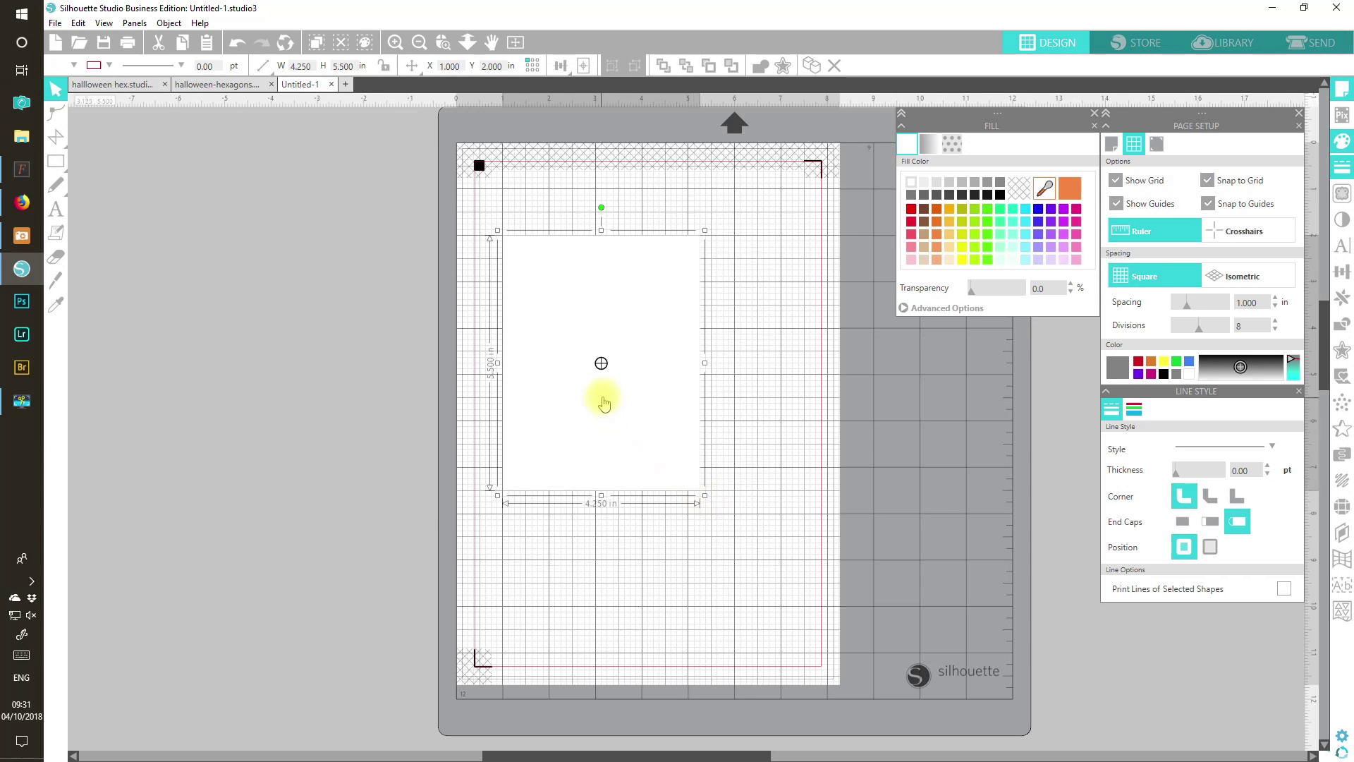
Set the rectangle's line color to red and deselect it
{"action": "left_click", "coordinate": [1134, 409]}
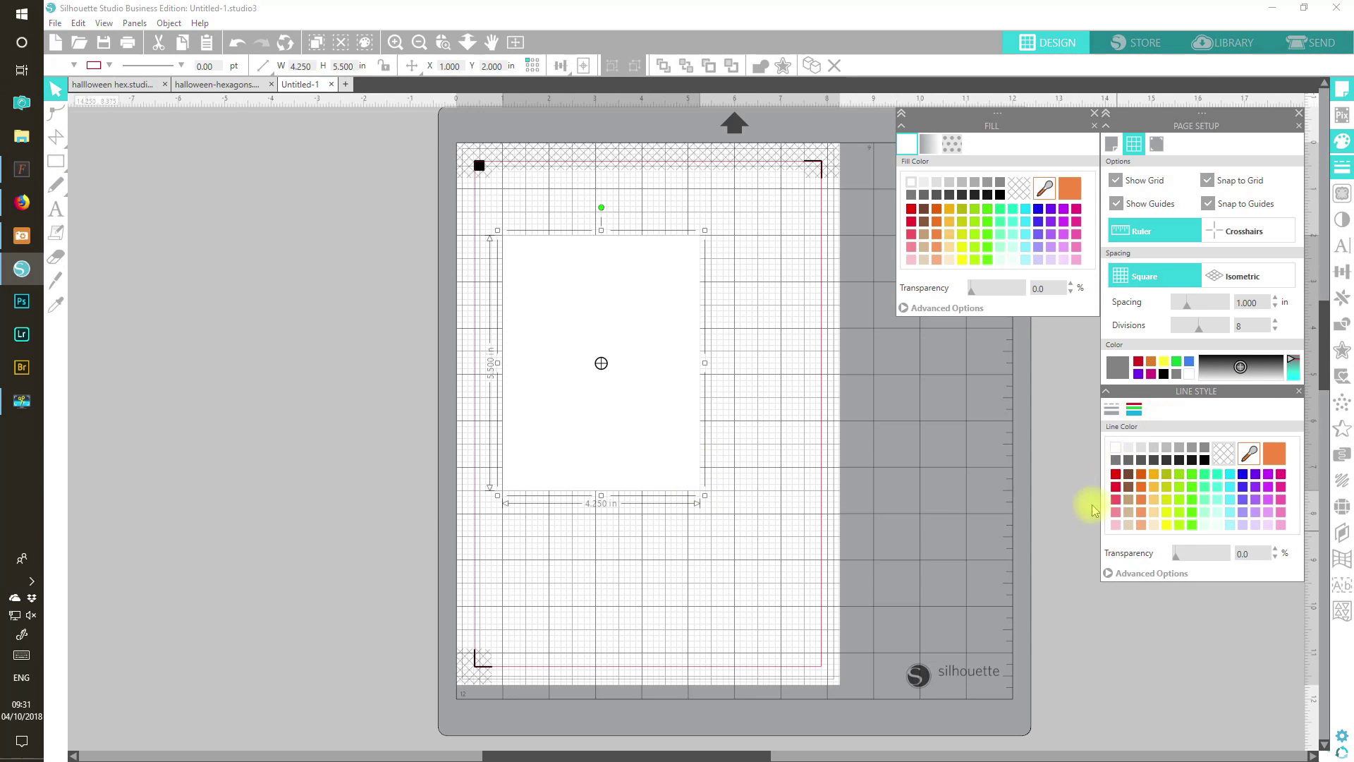
{"action": "left_click", "coordinate": [1116, 478]}
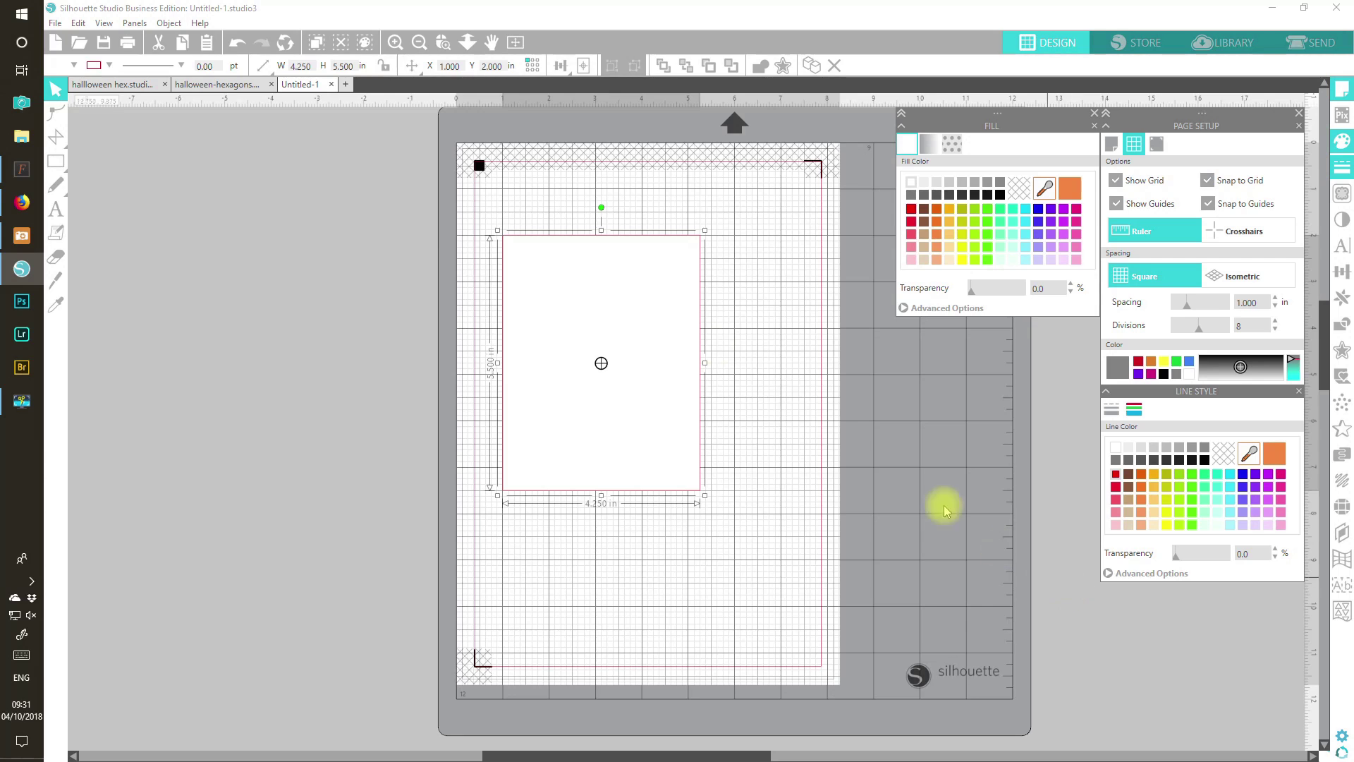
{"action": "left_click", "coordinate": [176, 223]}
Choose the Regular Polygon tool and give it a pale orange fill and a red line color
{"action": "left_click", "coordinate": [55, 161]}
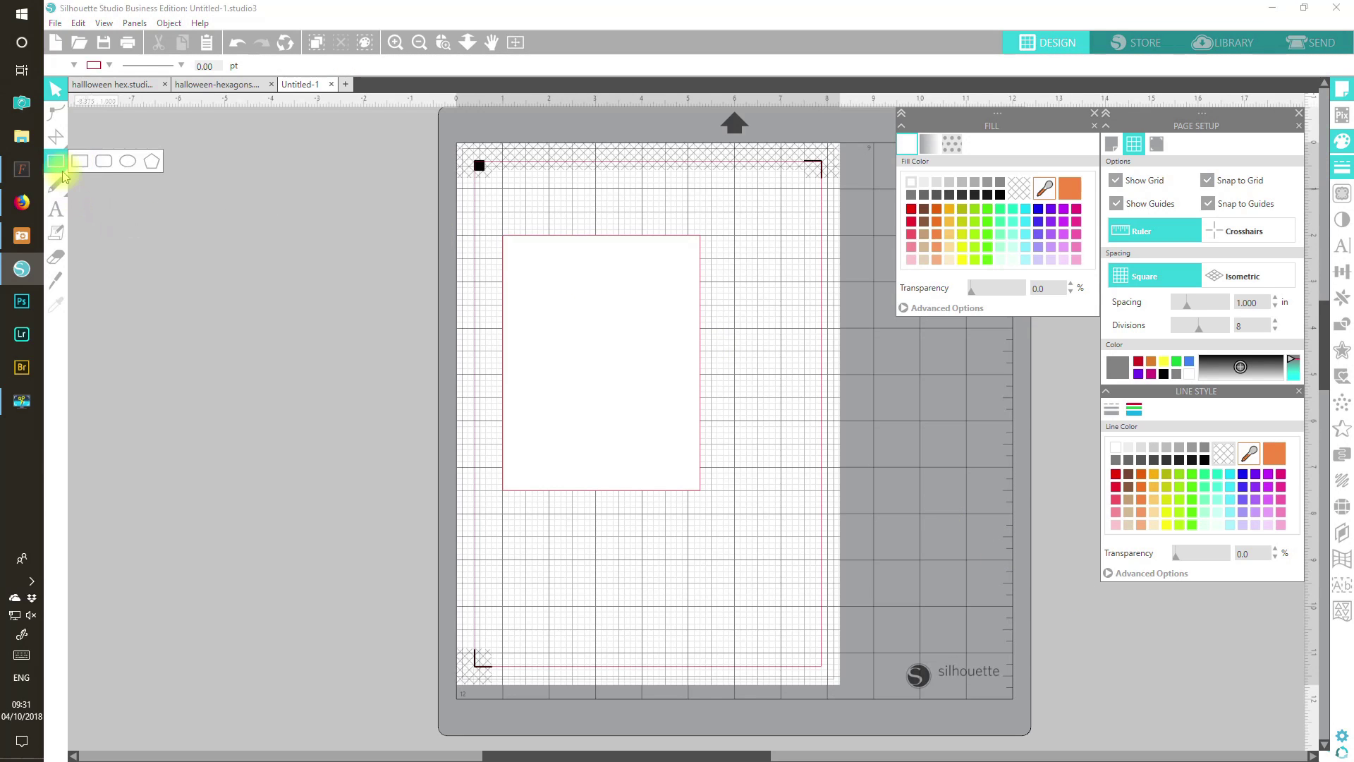
{"action": "left_click", "coordinate": [151, 162]}
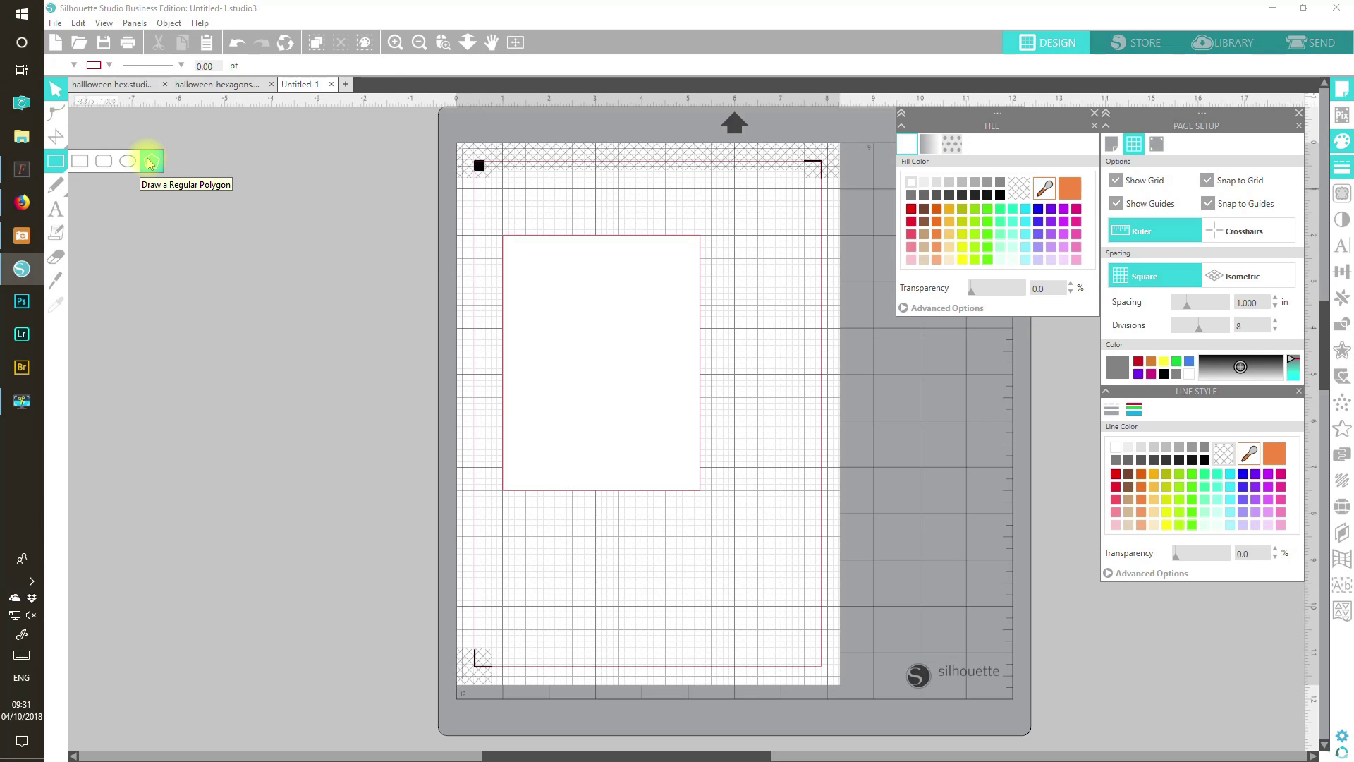
{"action": "left_click", "coordinate": [396, 43]}
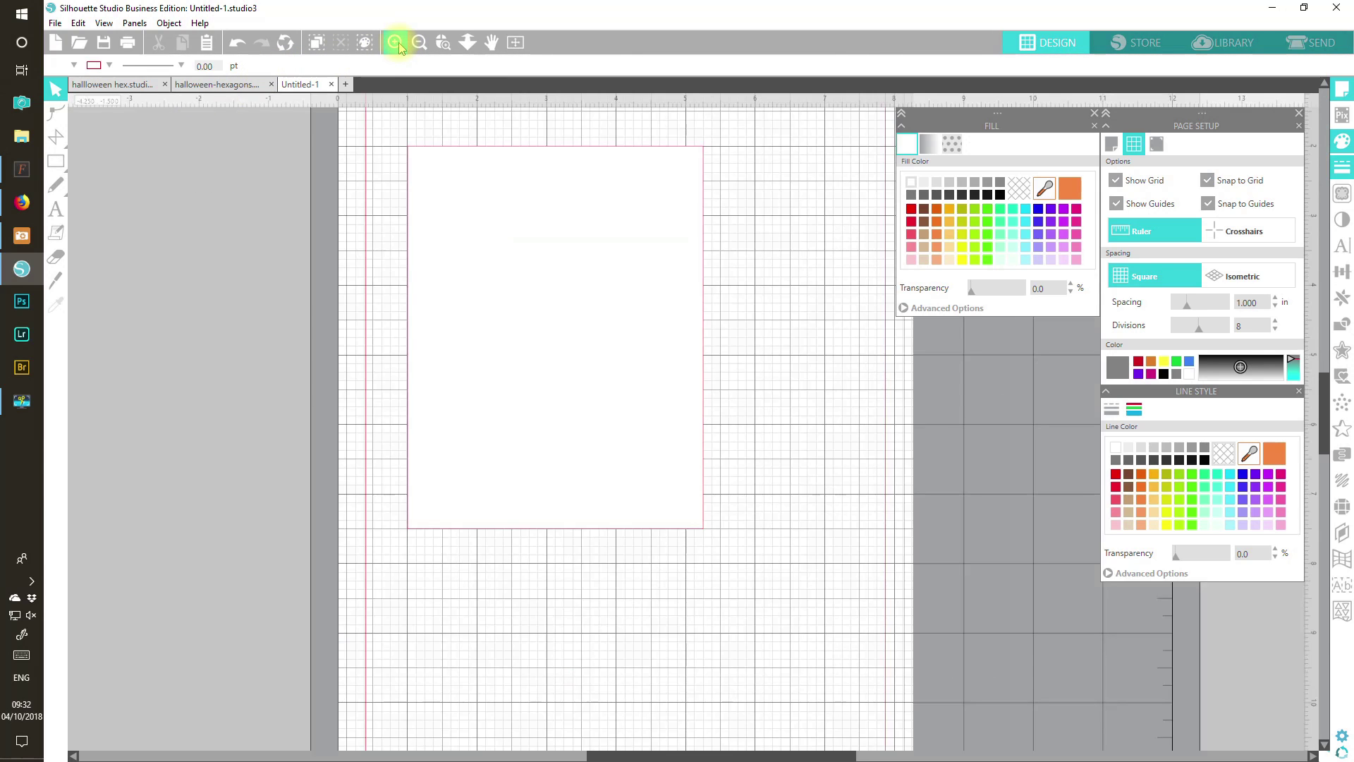
{"action": "left_click", "coordinate": [396, 43]}
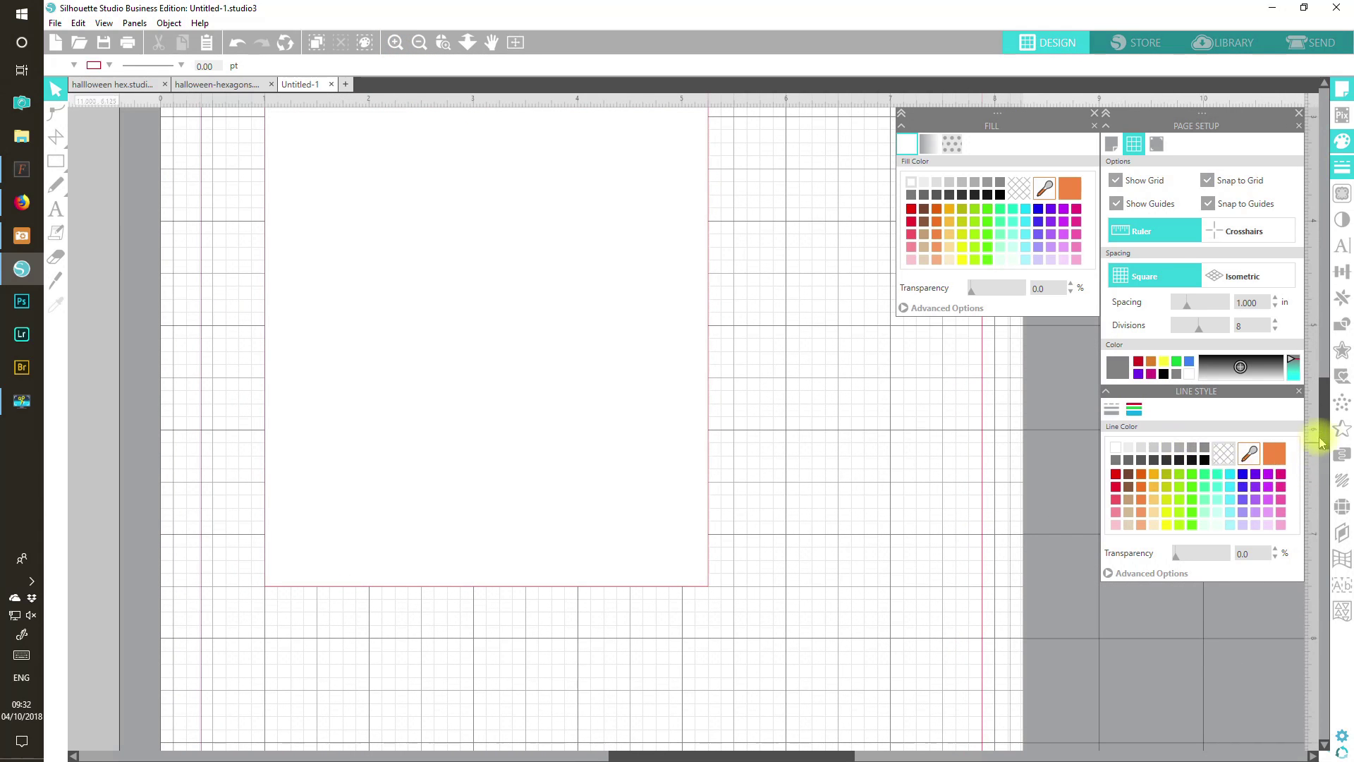
{"action": "left_click_drag", "start_coordinate": [1320, 413], "coordinate": [1328, 464]}
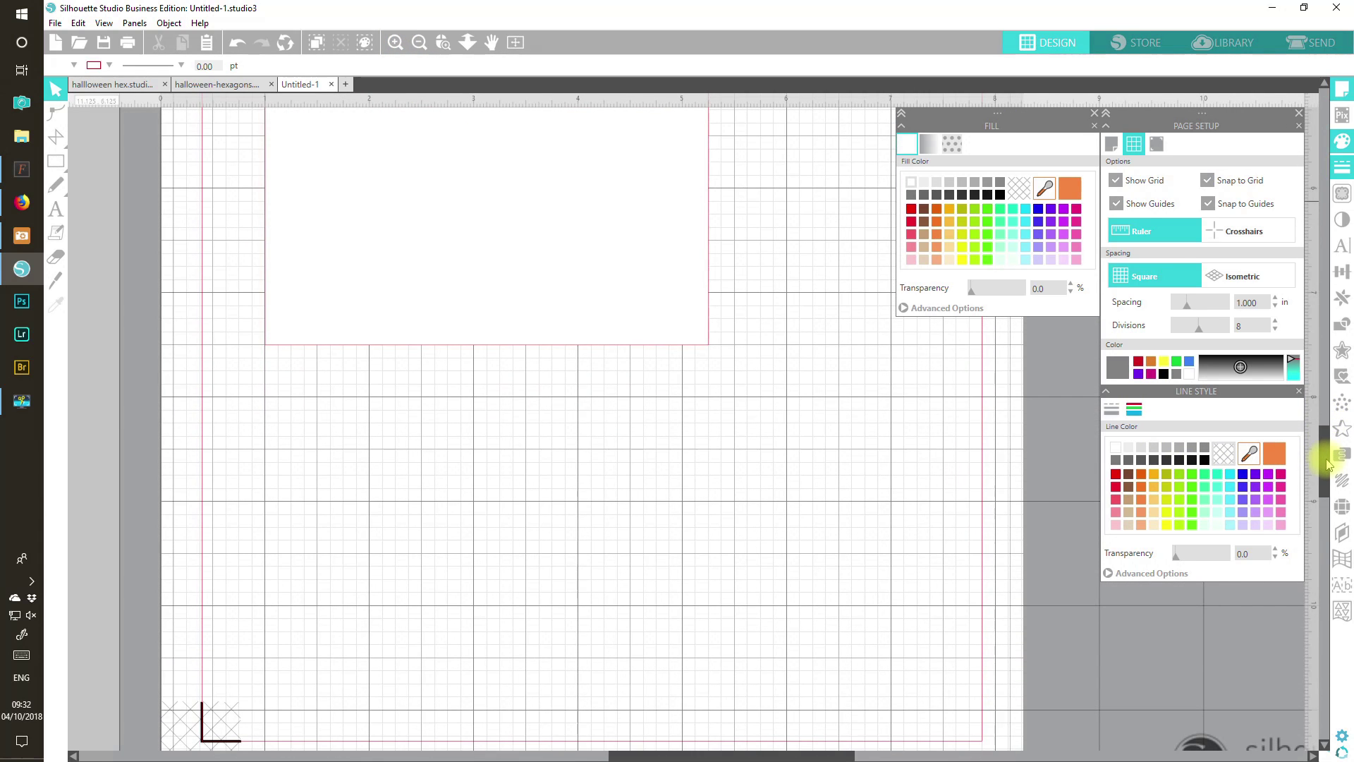
{"action": "left_click", "coordinate": [57, 161]}
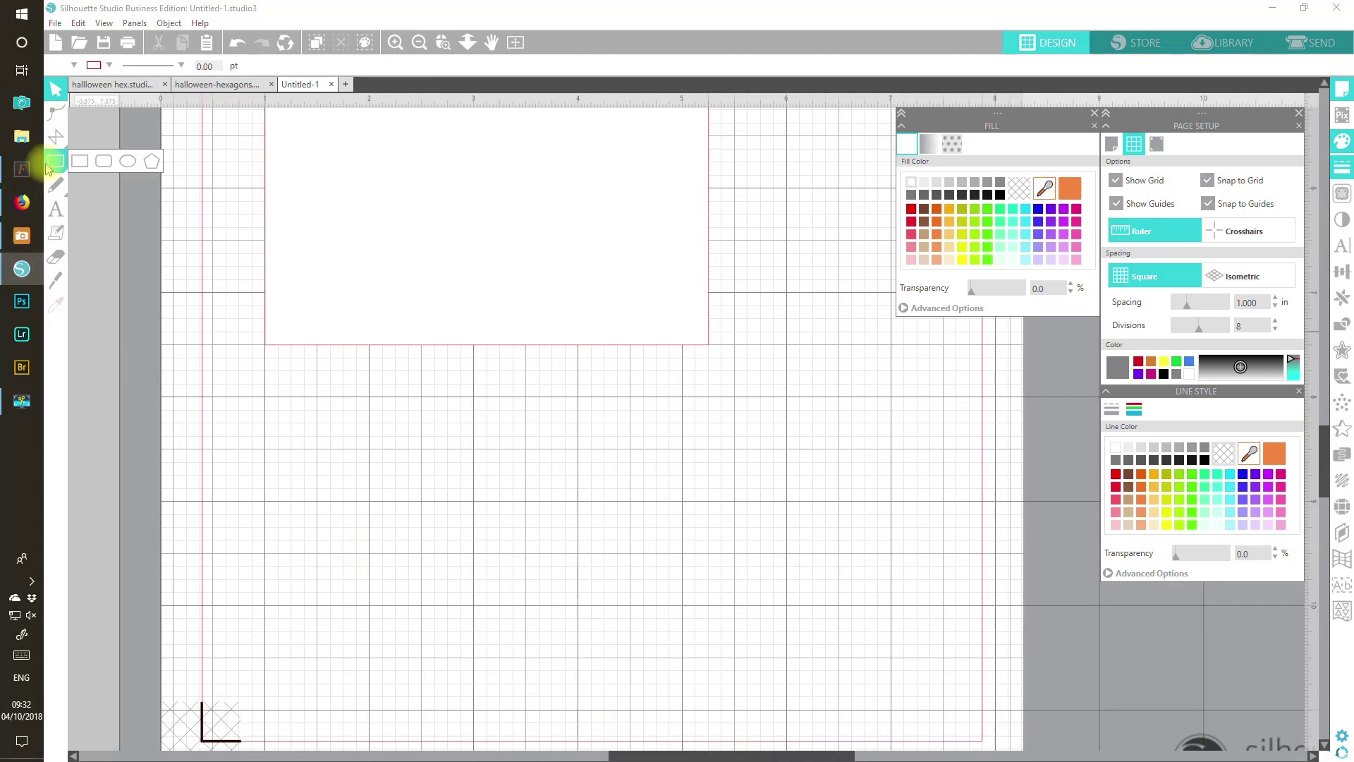
{"action": "left_click", "coordinate": [148, 163]}
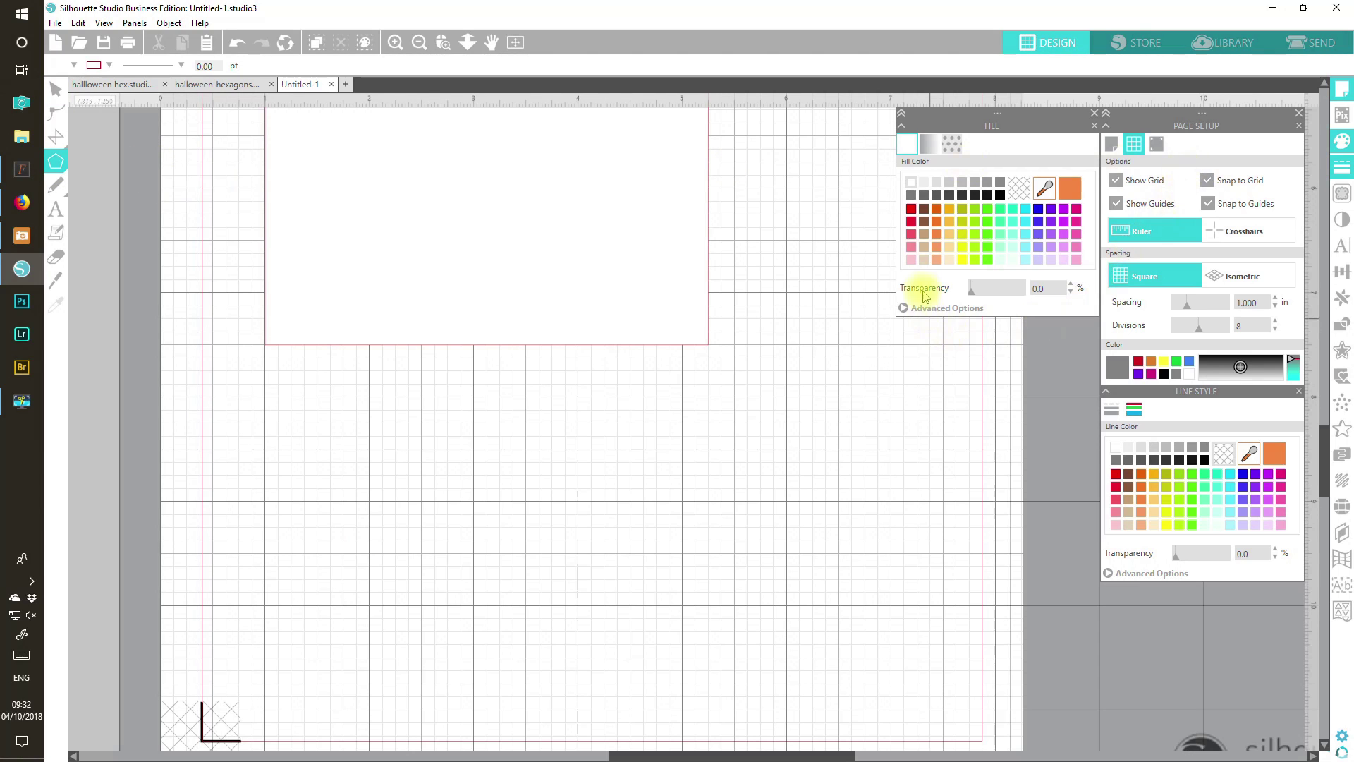
{"action": "left_click", "coordinate": [949, 261]}
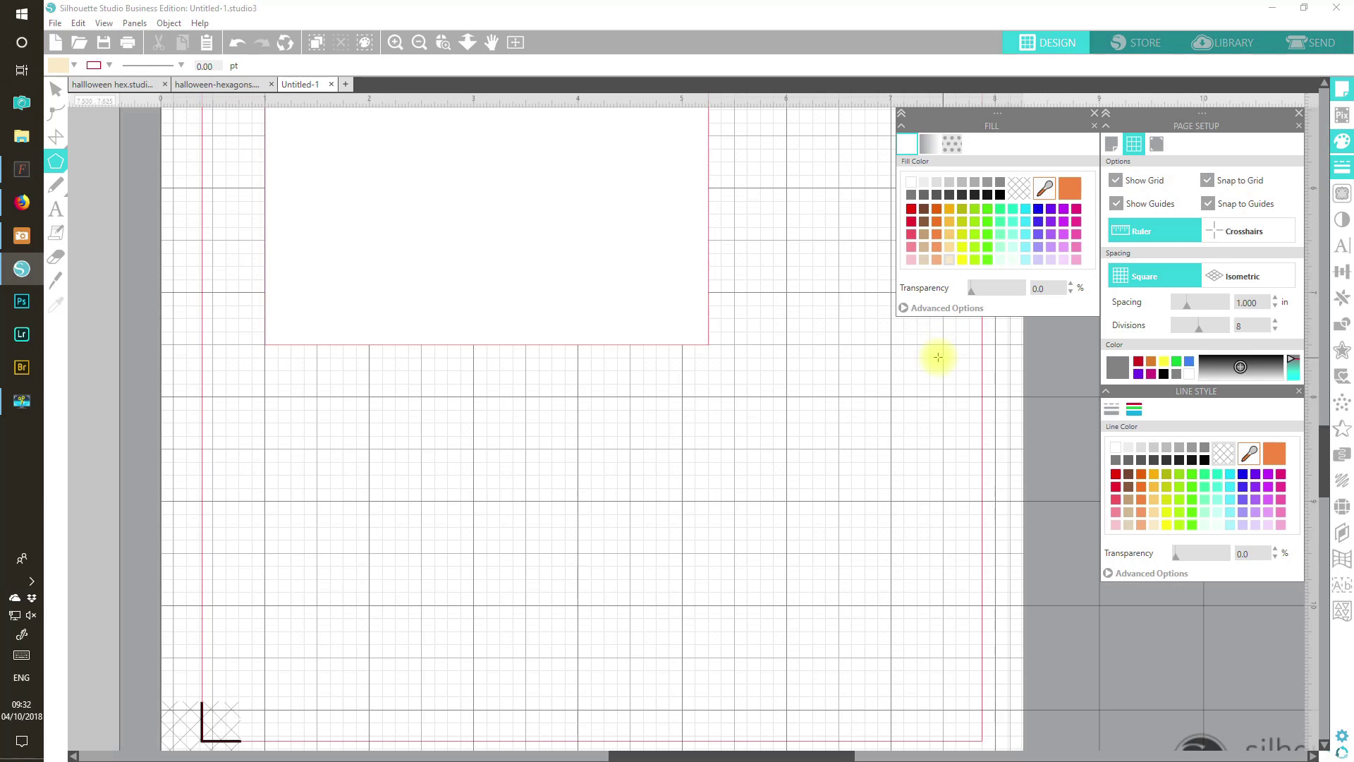
{"action": "left_click", "coordinate": [1115, 474]}
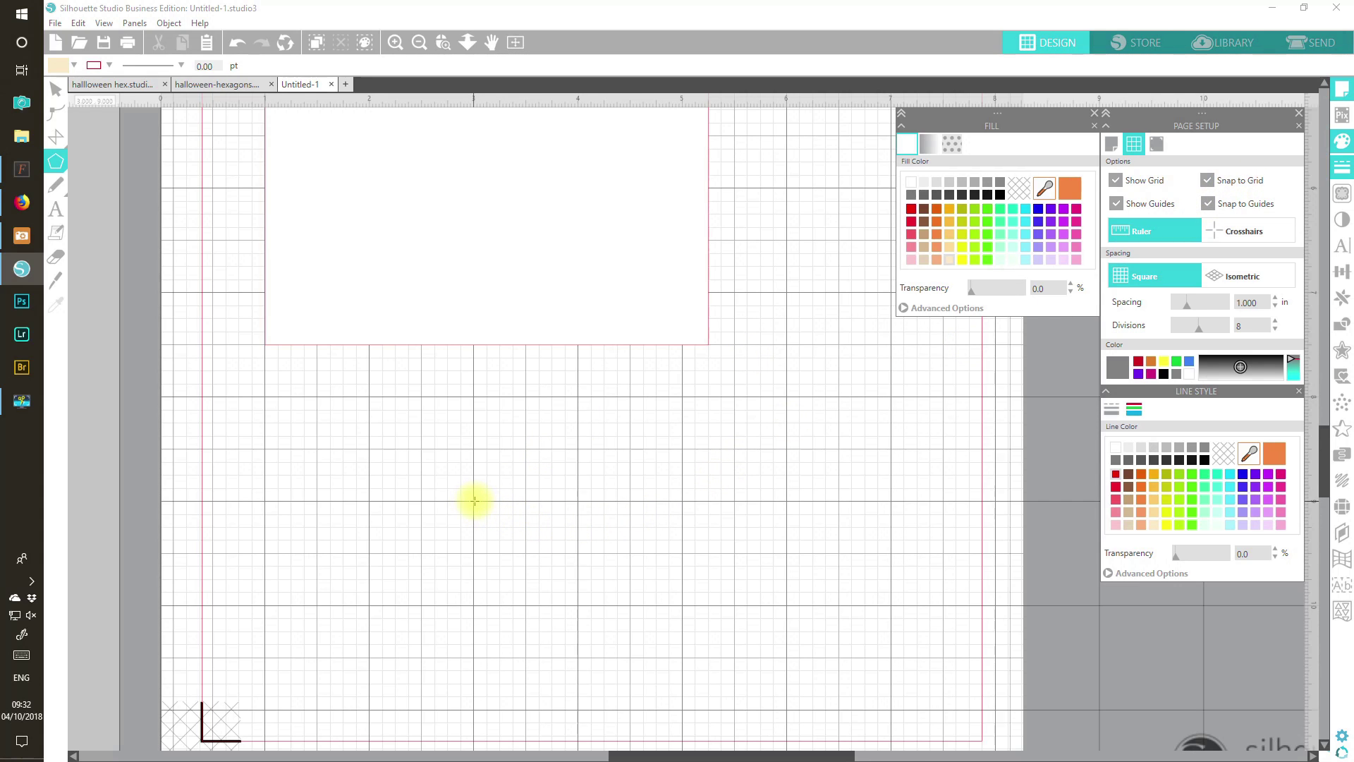
Draw a pentagon about 1.47 by 1.4 in below the rectangle and rotate it so its bottom side is level
{"action": "left_click", "coordinate": [472, 501]}
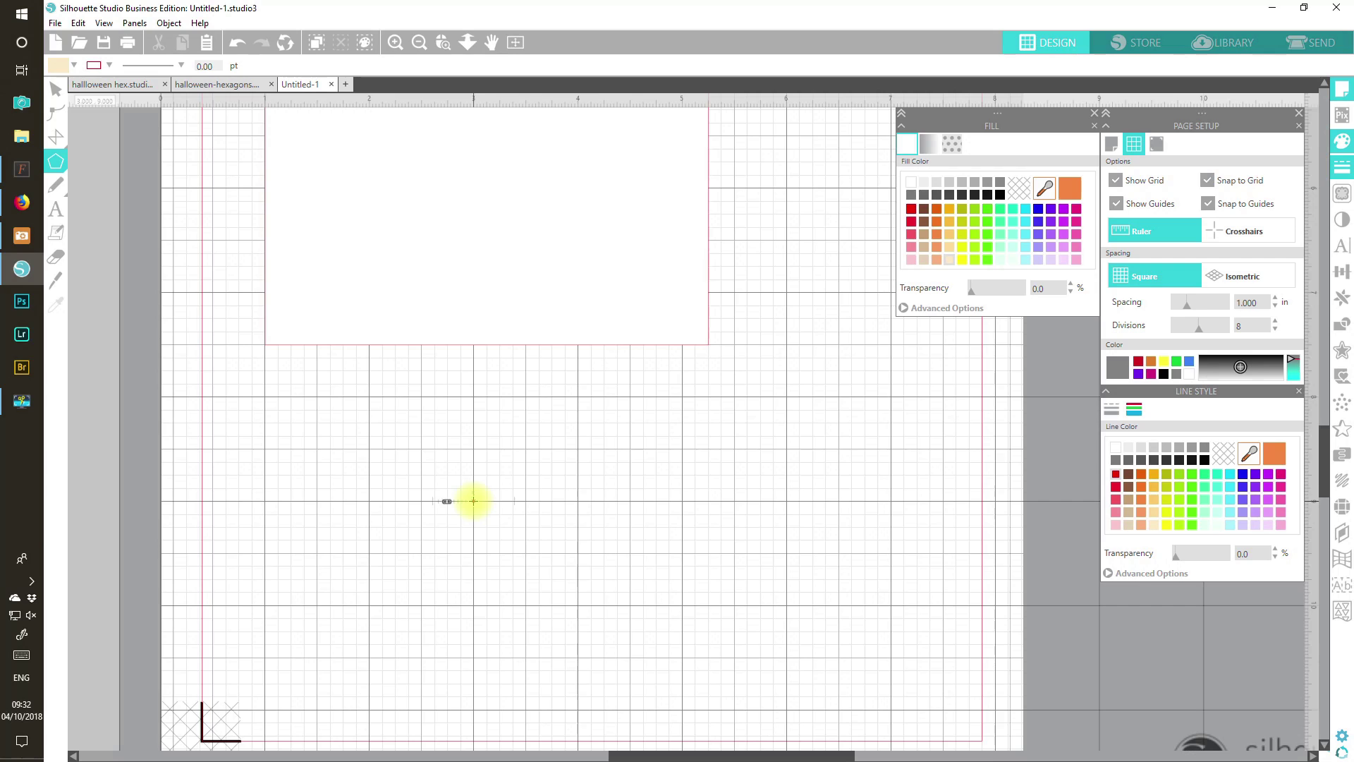
{"action": "left_click_drag", "start_coordinate": [473, 501], "coordinate": [514, 553]}
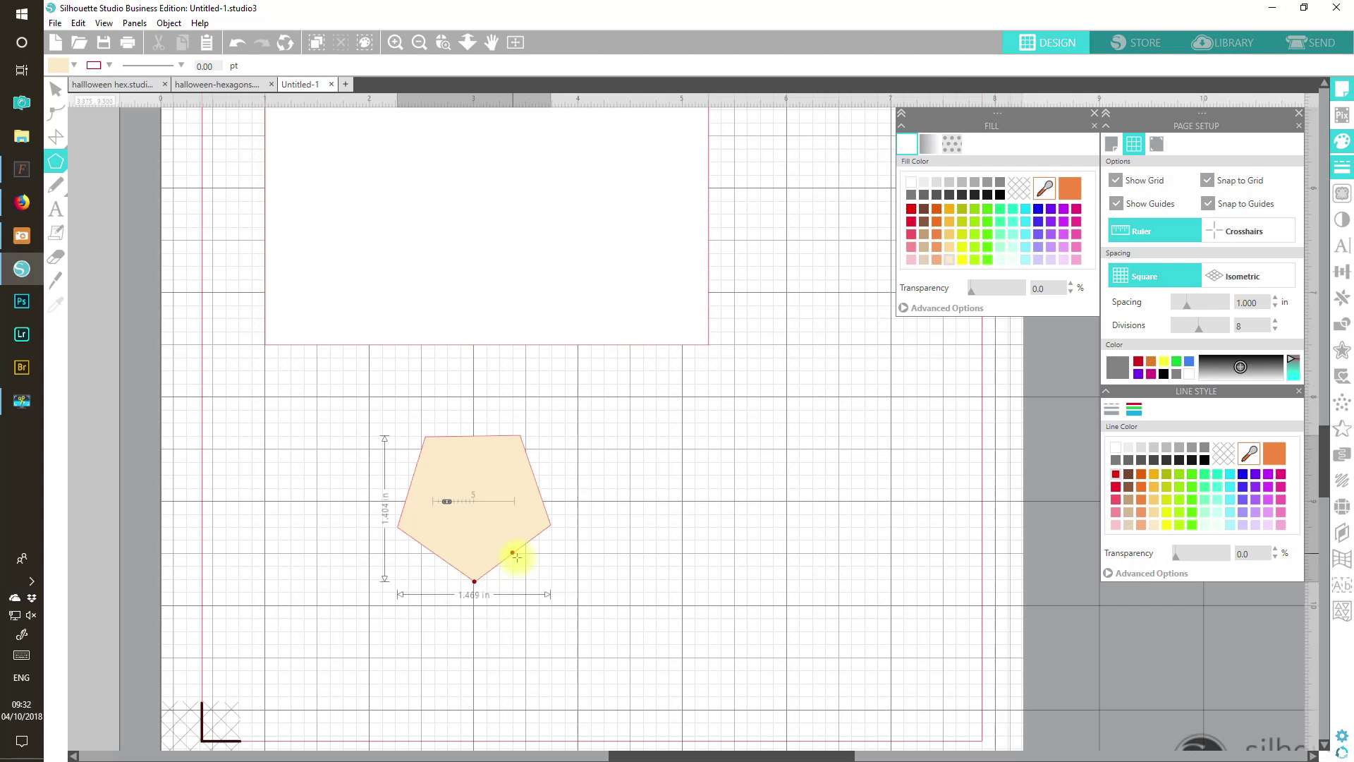
{"action": "left_click_drag", "start_coordinate": [507, 558], "coordinate": [469, 565]}
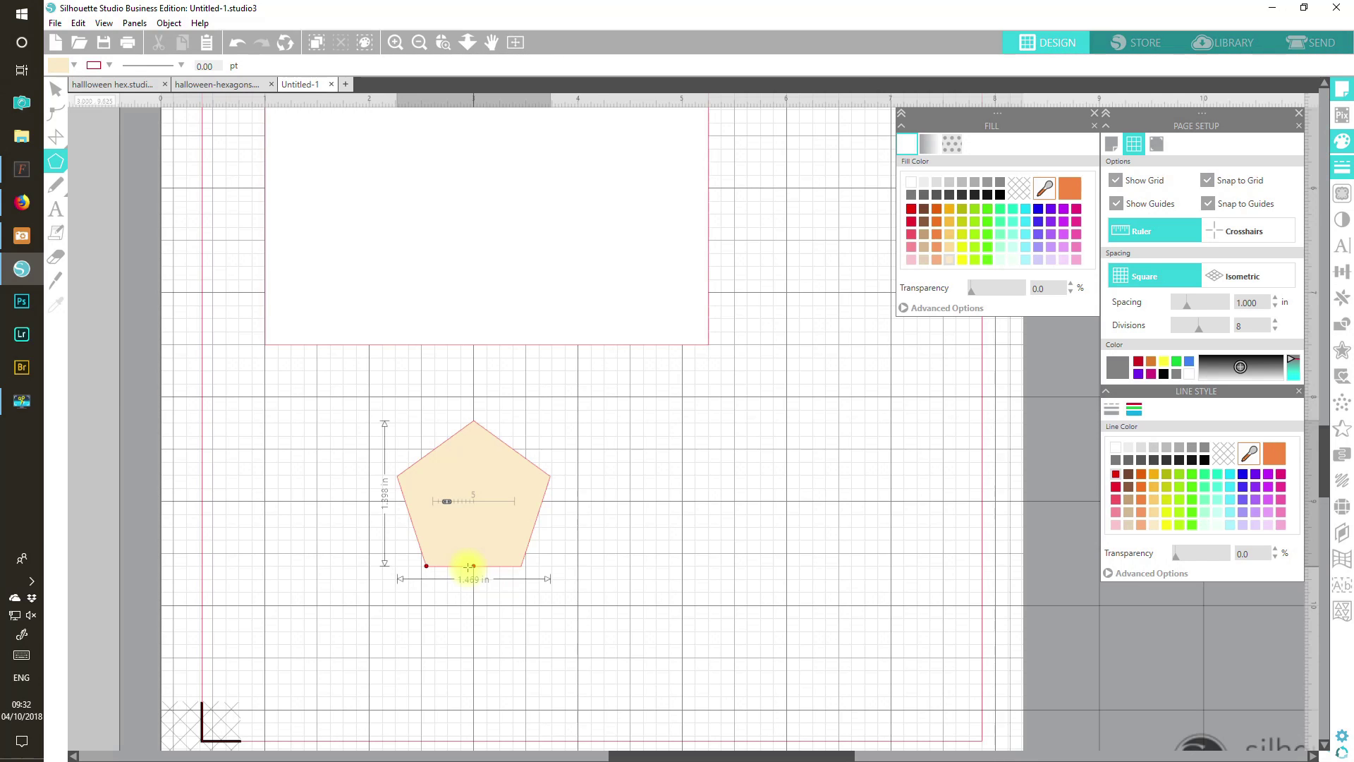
{"action": "mouse_move", "coordinate": [469, 566]}
{"action": "left_mouse_down"}
{"action": "mouse_move", "coordinate": [455, 567]}
{"action": "mouse_move", "coordinate": [470, 568]}
{"action": "left_mouse_up"}
{"action": "left_click_drag", "start_coordinate": [471, 567], "coordinate": [471, 566]}
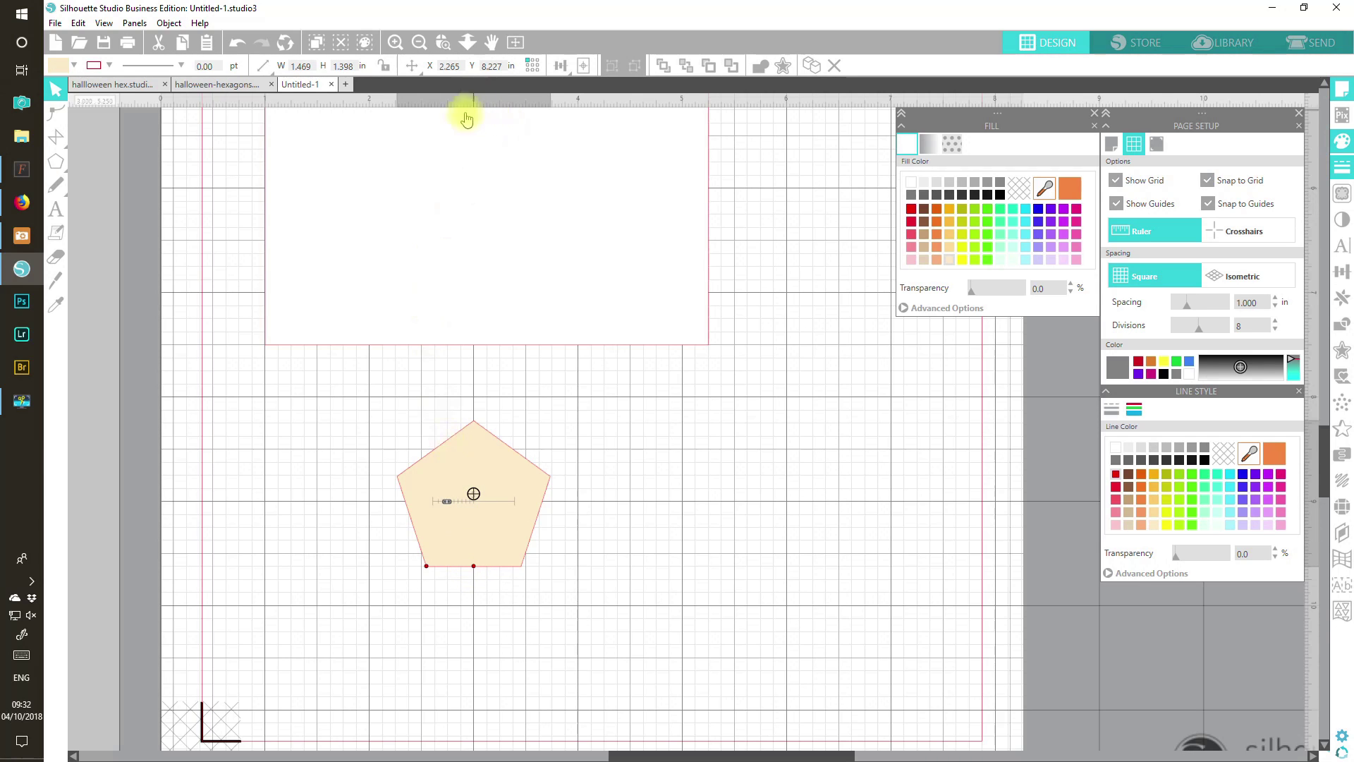
Increase the polygon's number of sides to six to make it a hexagon
{"action": "left_click", "coordinate": [396, 42]}
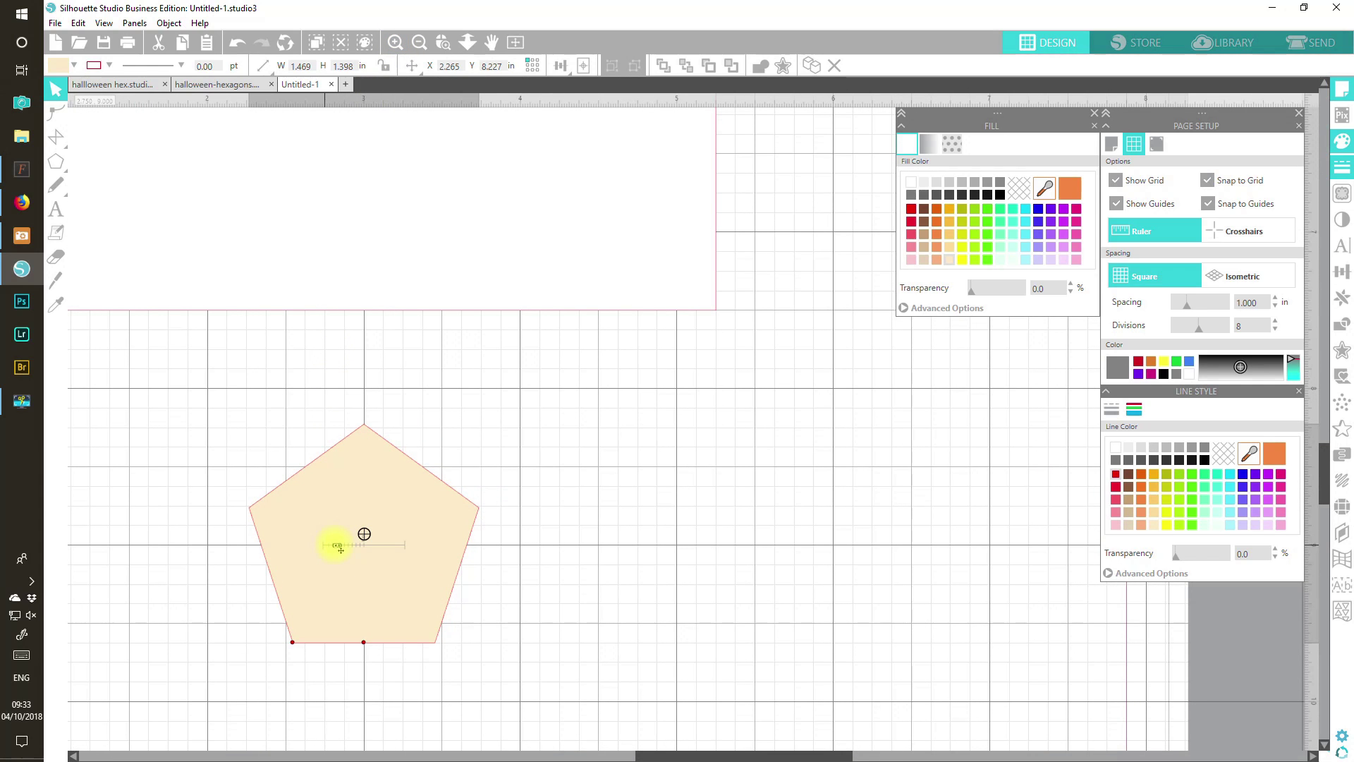
{"action": "left_click_drag", "start_coordinate": [340, 549], "coordinate": [343, 548]}
{"action": "left_click_drag", "start_coordinate": [344, 549], "coordinate": [346, 550]}
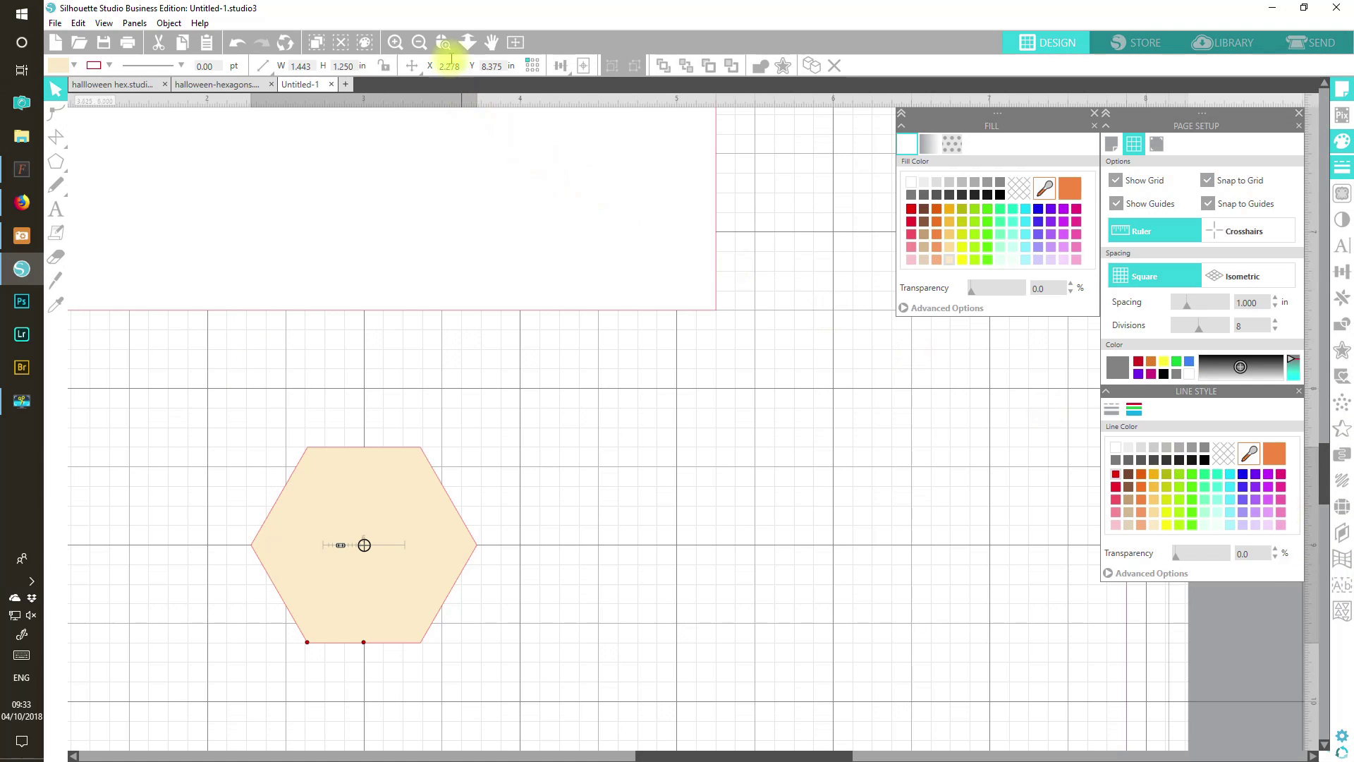
Move the hexagon across the rectangle's bottom edge near the left corner, to about X 1.53 in, Y 6.5 in
{"action": "left_click", "coordinate": [419, 44]}
{"action": "left_click", "coordinate": [419, 45]}
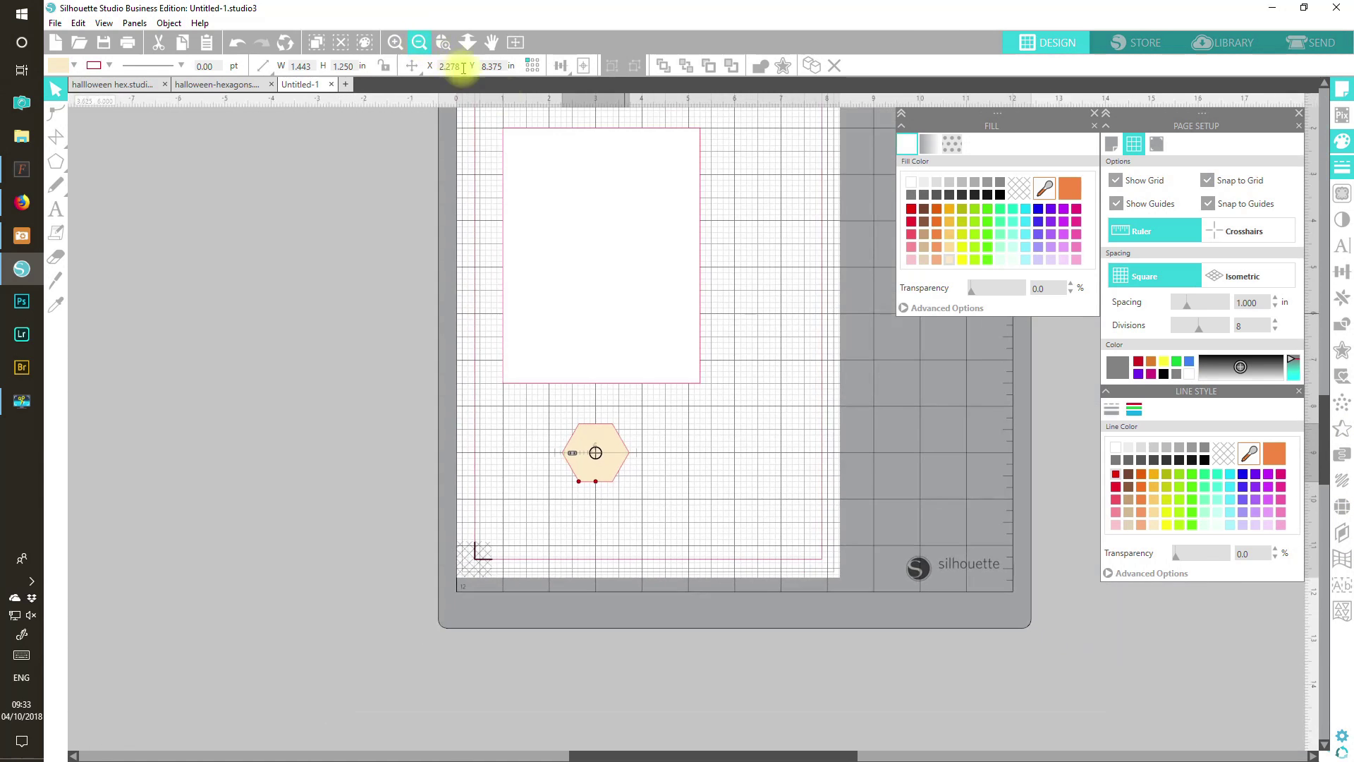
{"action": "left_click", "coordinate": [515, 43]}
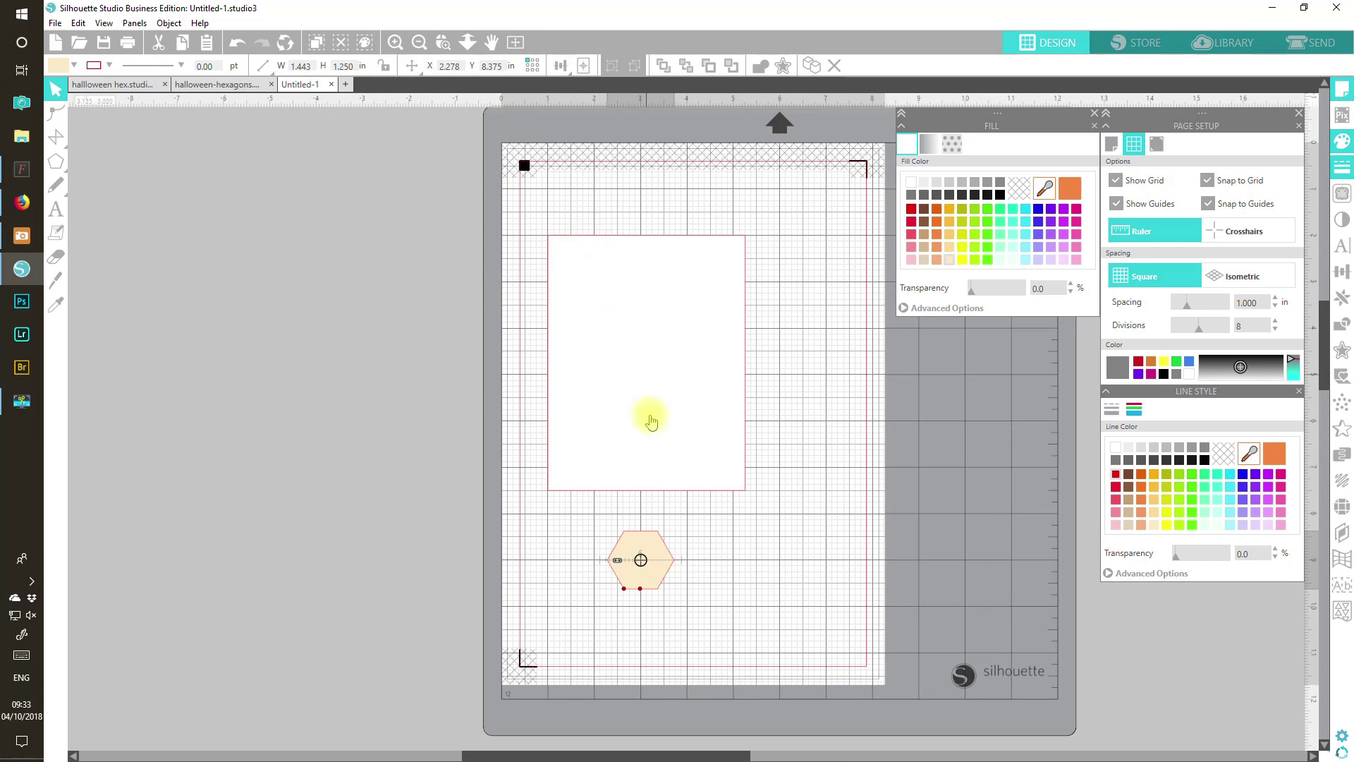
{"action": "left_click_drag", "start_coordinate": [637, 542], "coordinate": [599, 460]}
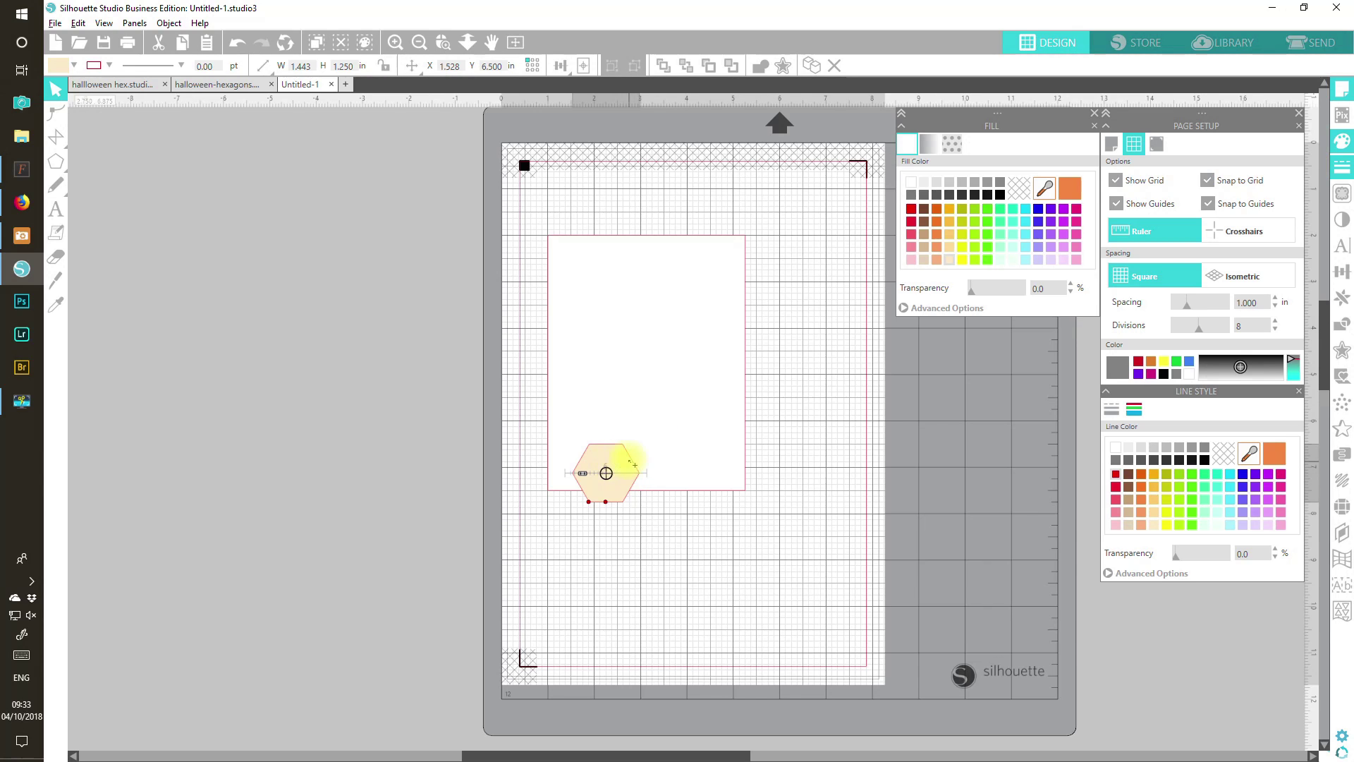
Duplicate the hexagon to its upper right, turn off Snap to Grid and nudge the copy to about X 2.75 in, Y 5.8 in
{"action": "left_click_drag", "start_coordinate": [623, 463], "coordinate": [680, 449]}
{"action": "left_click", "coordinate": [1222, 185]}
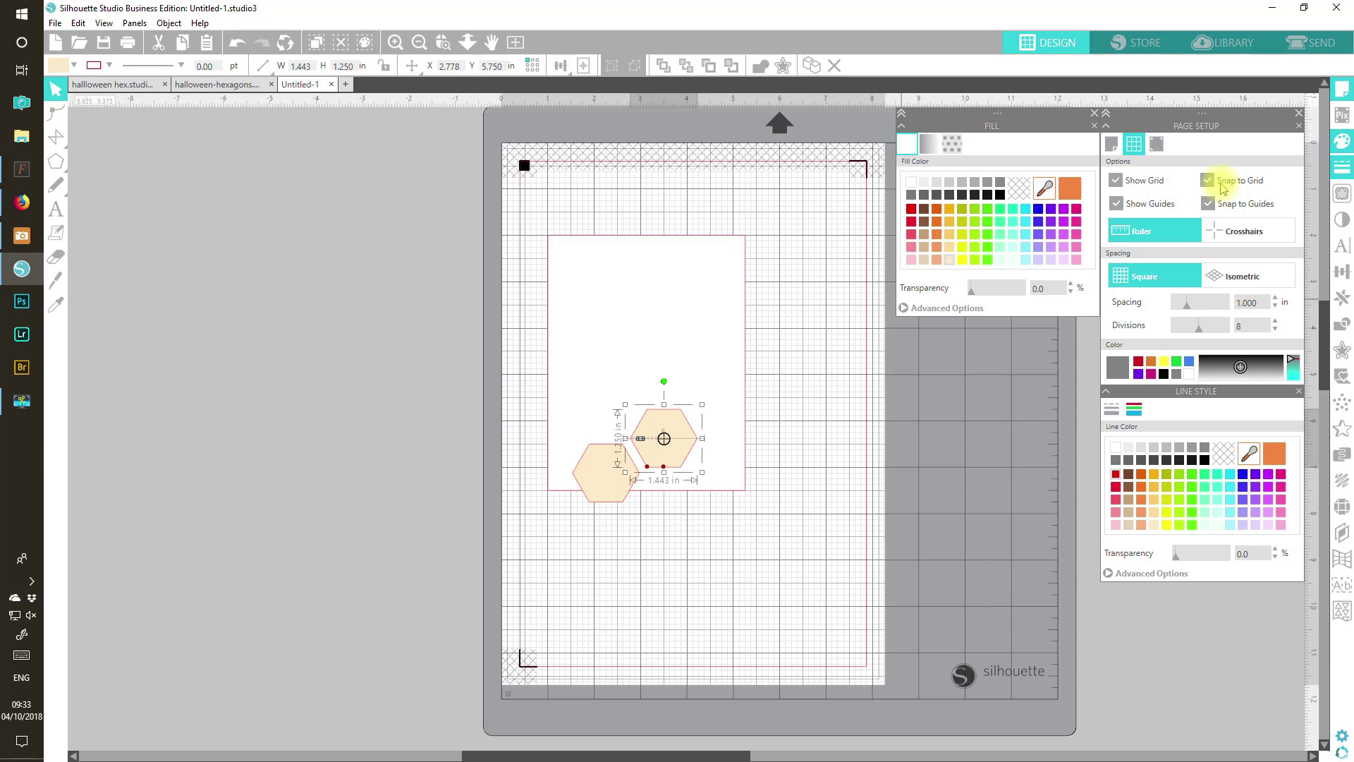
{"action": "left_click", "coordinate": [1206, 182]}
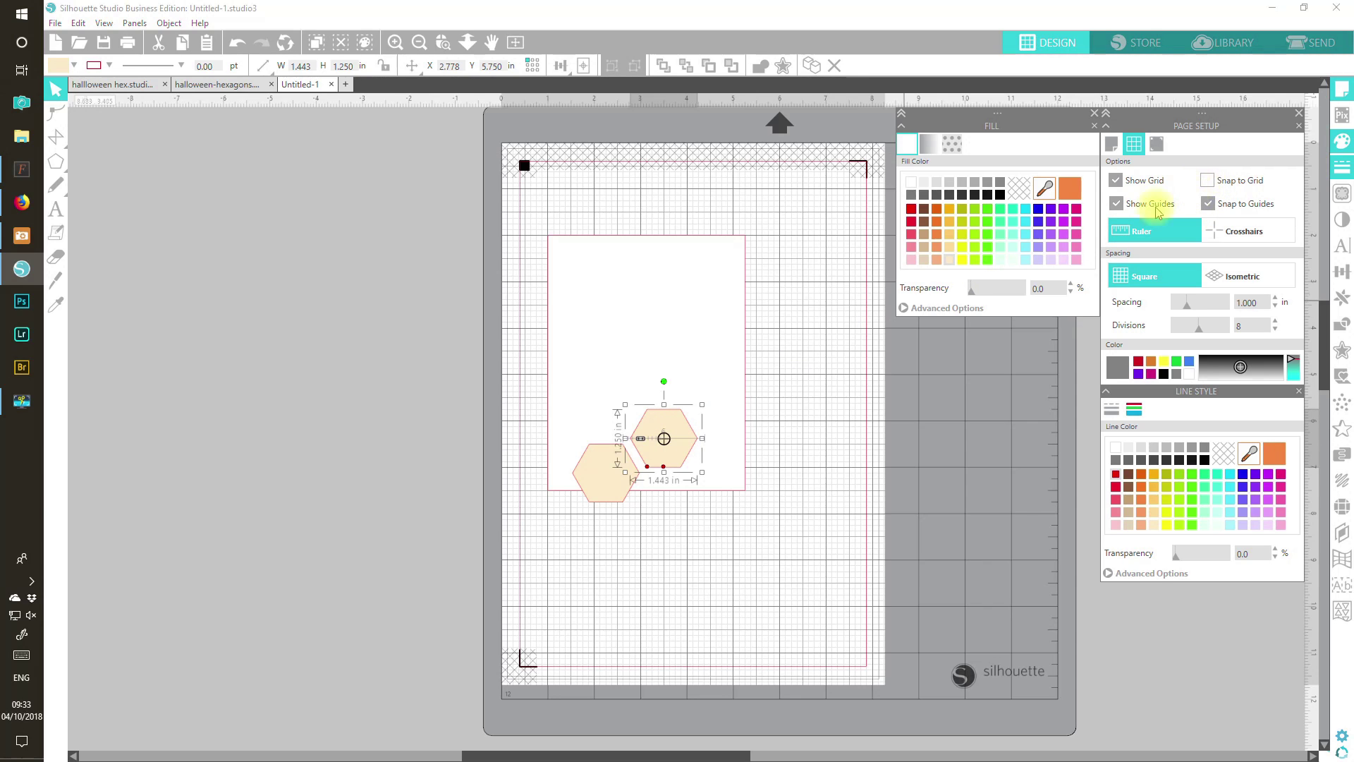
{"action": "left_click", "coordinate": [395, 45]}
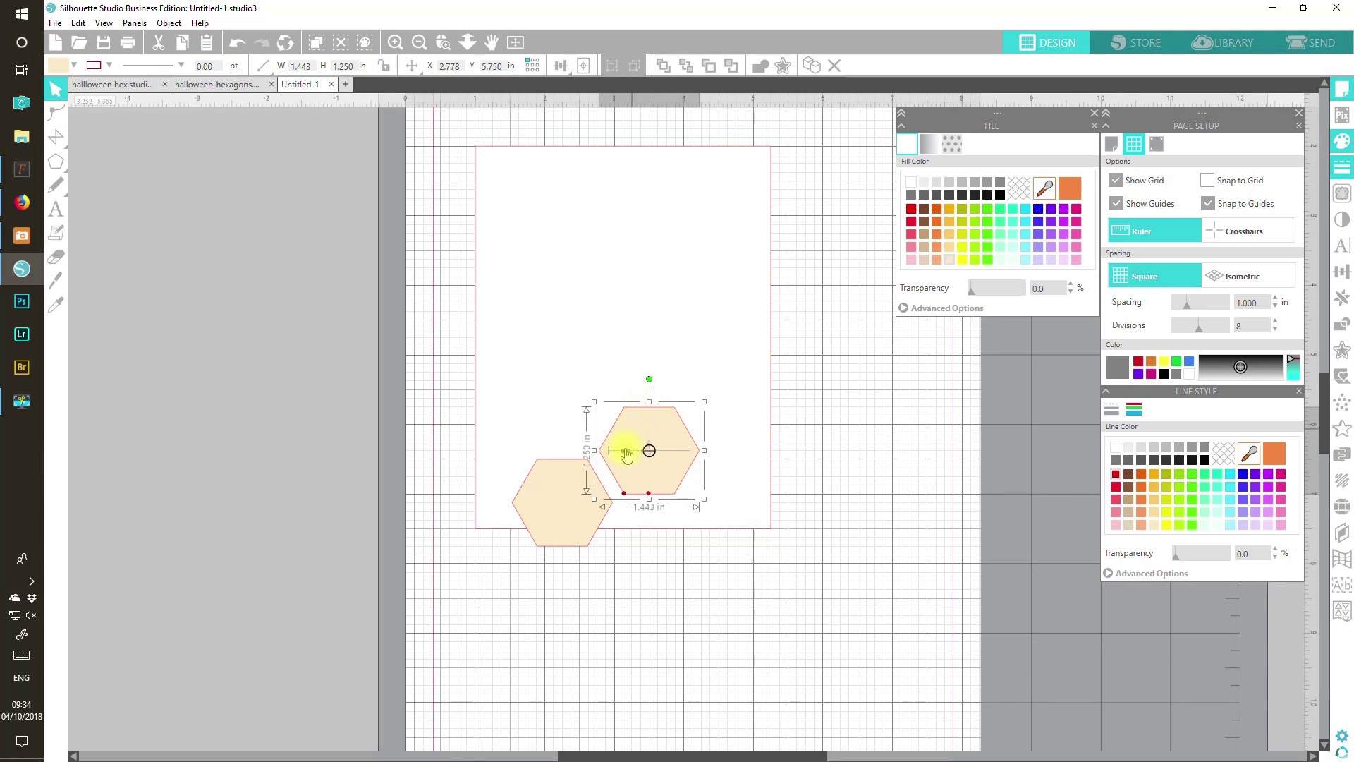
{"action": "left_click_drag", "start_coordinate": [634, 436], "coordinate": [631, 440]}
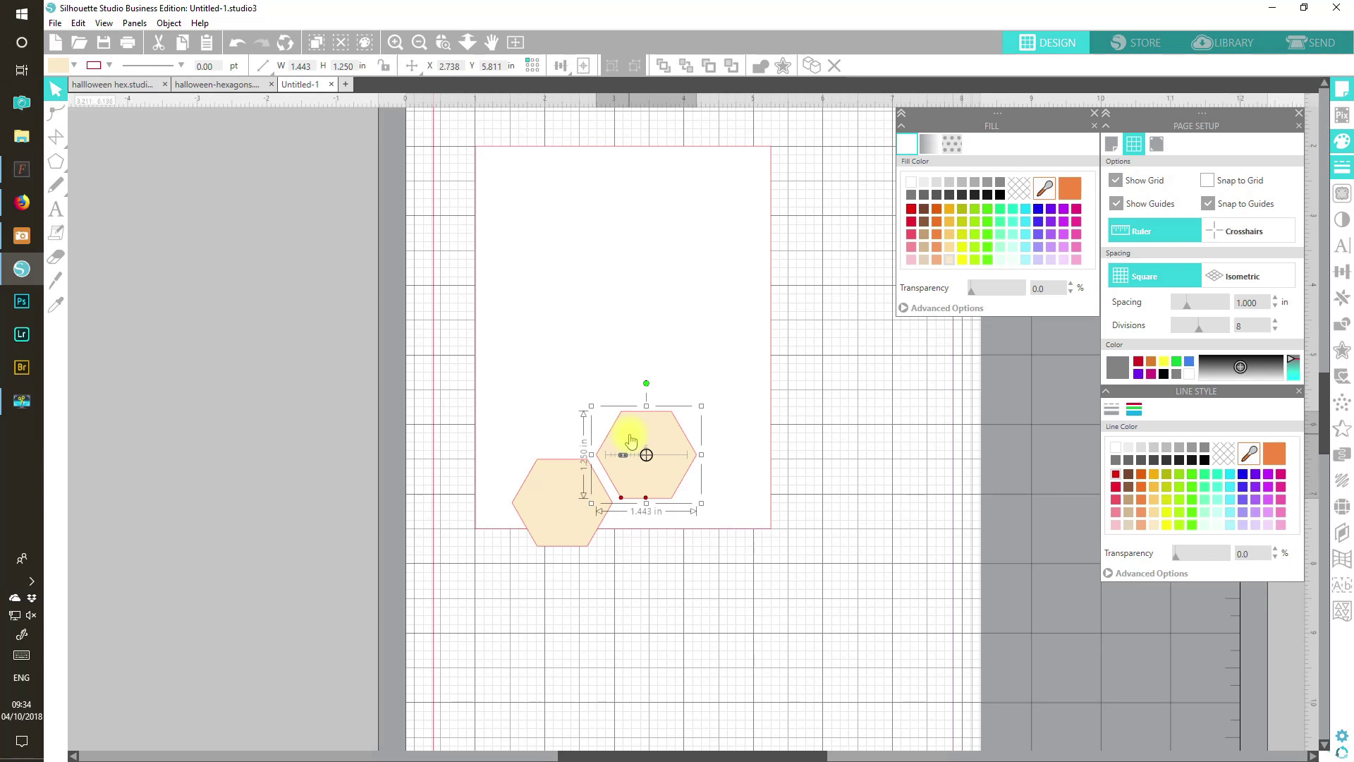
{"action": "left_click_drag", "start_coordinate": [631, 441], "coordinate": [631, 440]}
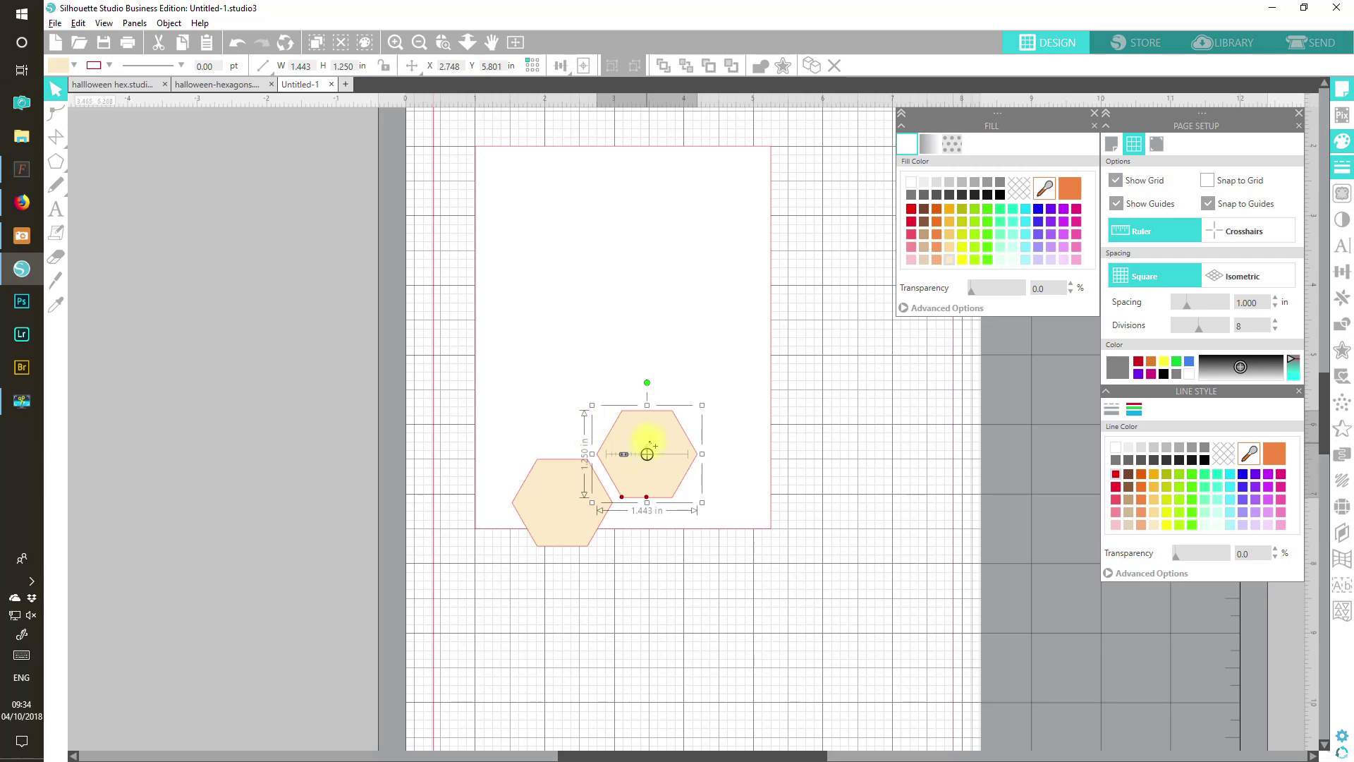
Add three more hexagon copies in a honeycomb with narrow gaps, climbing diagonally to overlap the rectangle's right edge
{"action": "left_click_drag", "start_coordinate": [648, 433], "coordinate": [564, 384]}
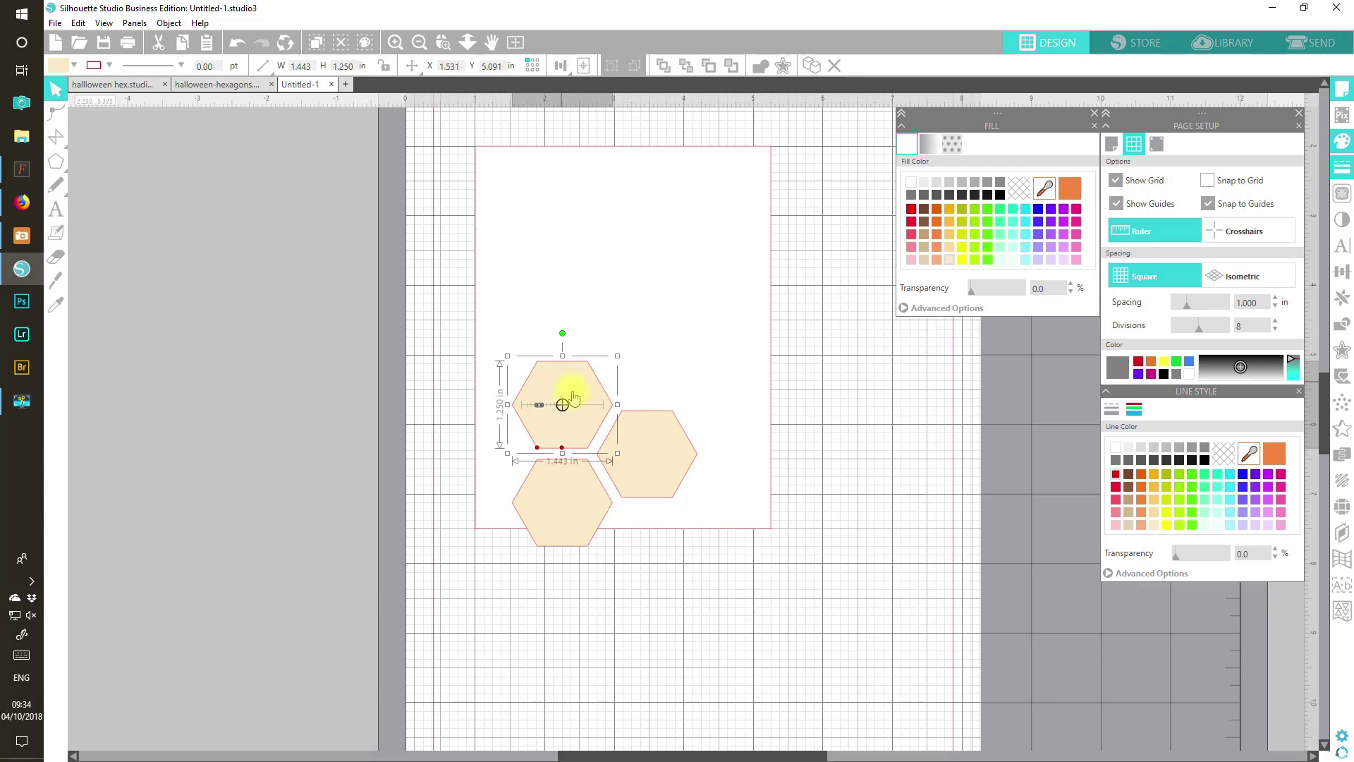
{"action": "left_click_drag", "start_coordinate": [586, 382], "coordinate": [756, 287]}
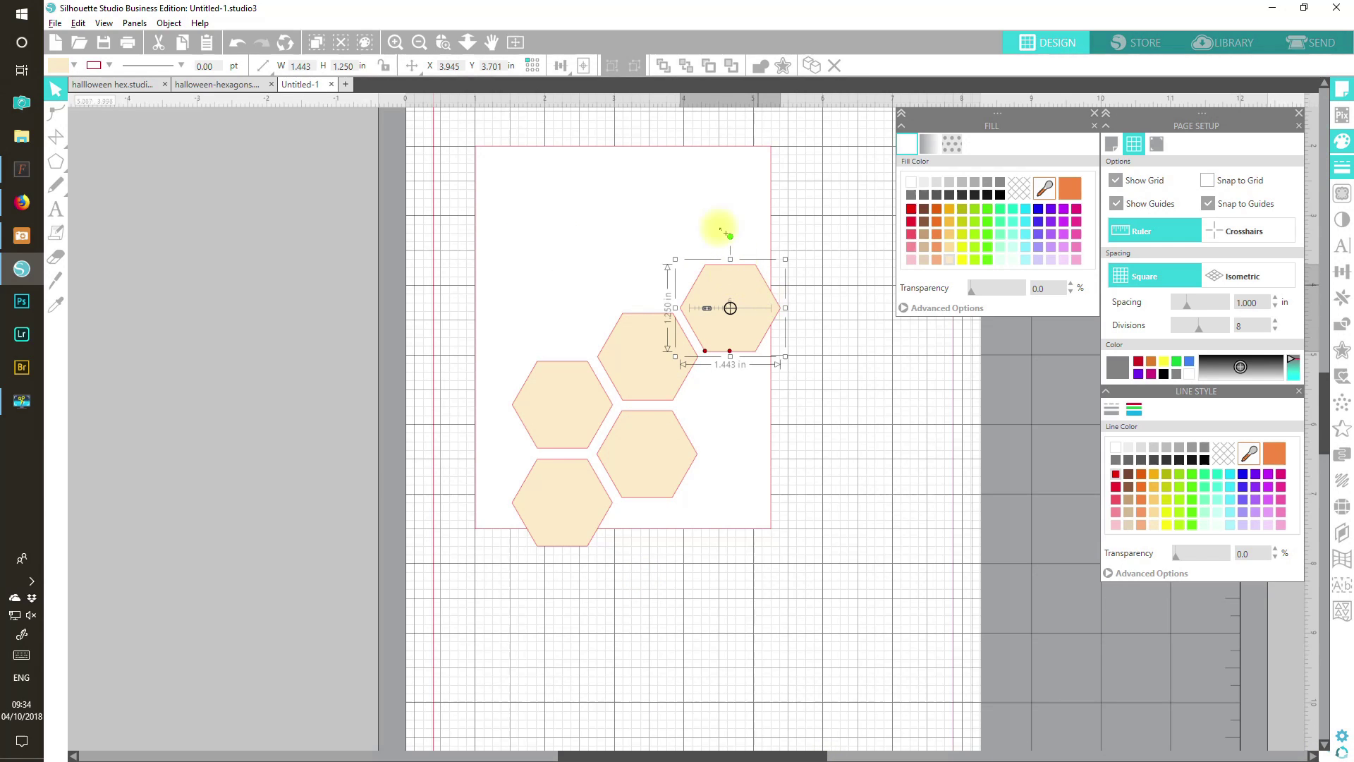
Add three more hexagon copies to extend the honeycomb: one over the right edge, one across the top edge, one above the rectangle
{"action": "left_click_drag", "start_coordinate": [750, 294], "coordinate": [674, 154]}
{"action": "scroll", "coordinate": [1329, 407], "scroll_direction": "up", "scroll_amount": 1}
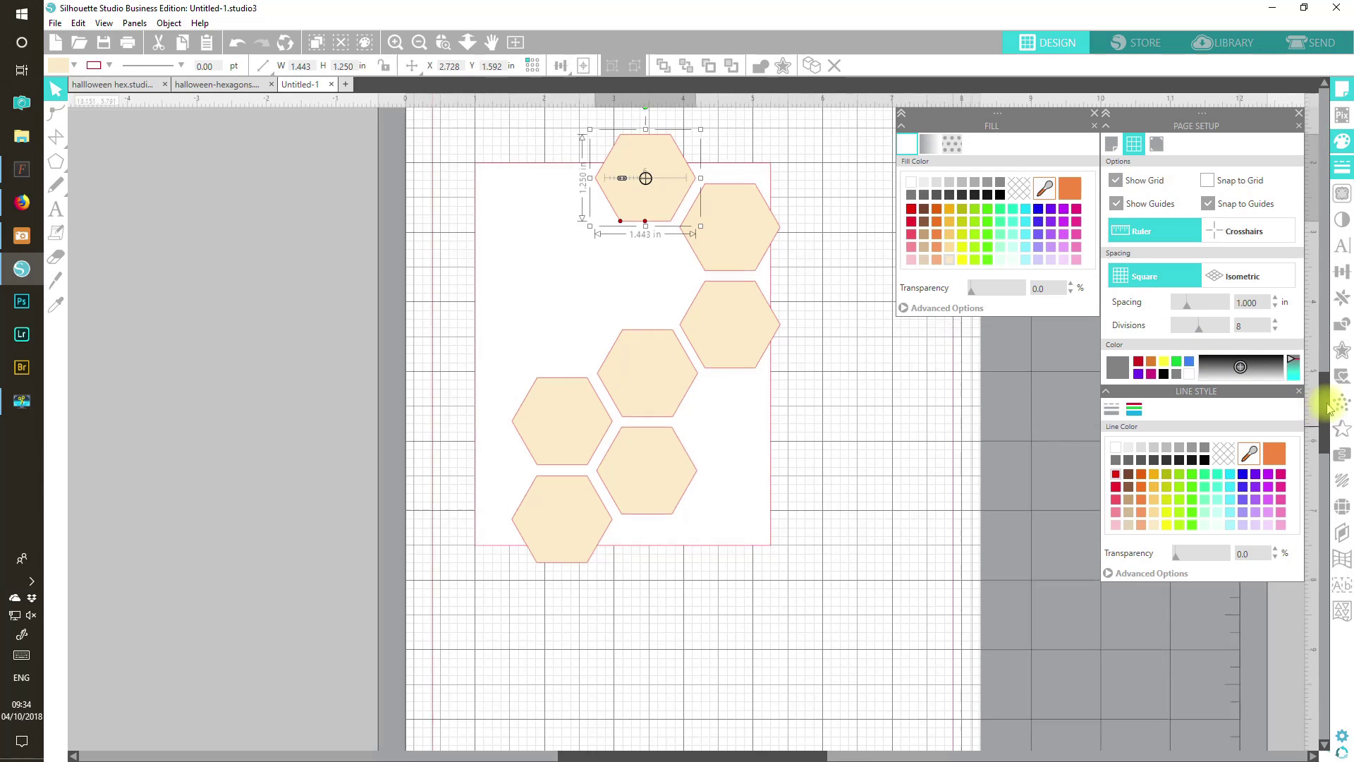
{"action": "scroll", "coordinate": [1329, 408], "scroll_direction": "up", "scroll_amount": 4}
{"action": "left_click_drag", "start_coordinate": [672, 227], "coordinate": [670, 131]}
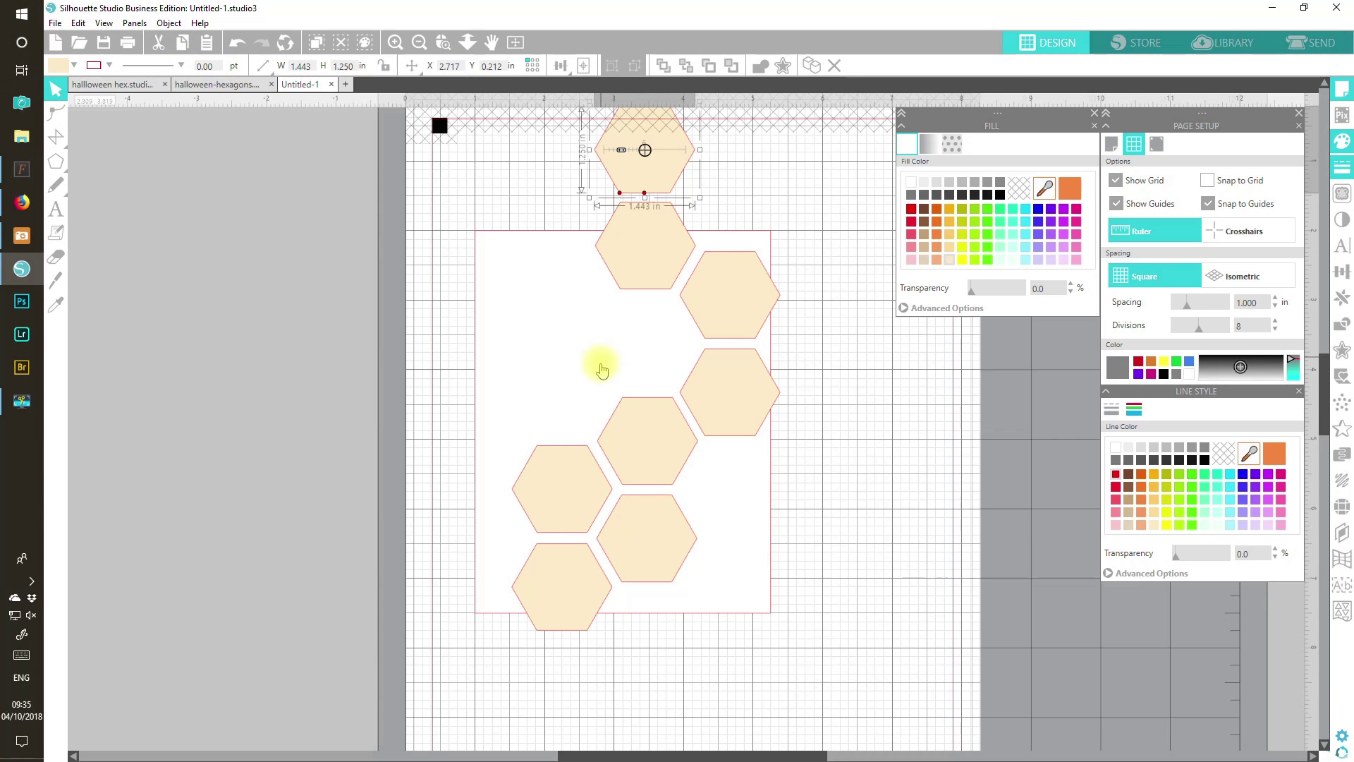
Select all eight hexagons, without the card rectangle, and group them
{"action": "left_click", "coordinate": [664, 255], "text": "shift"}
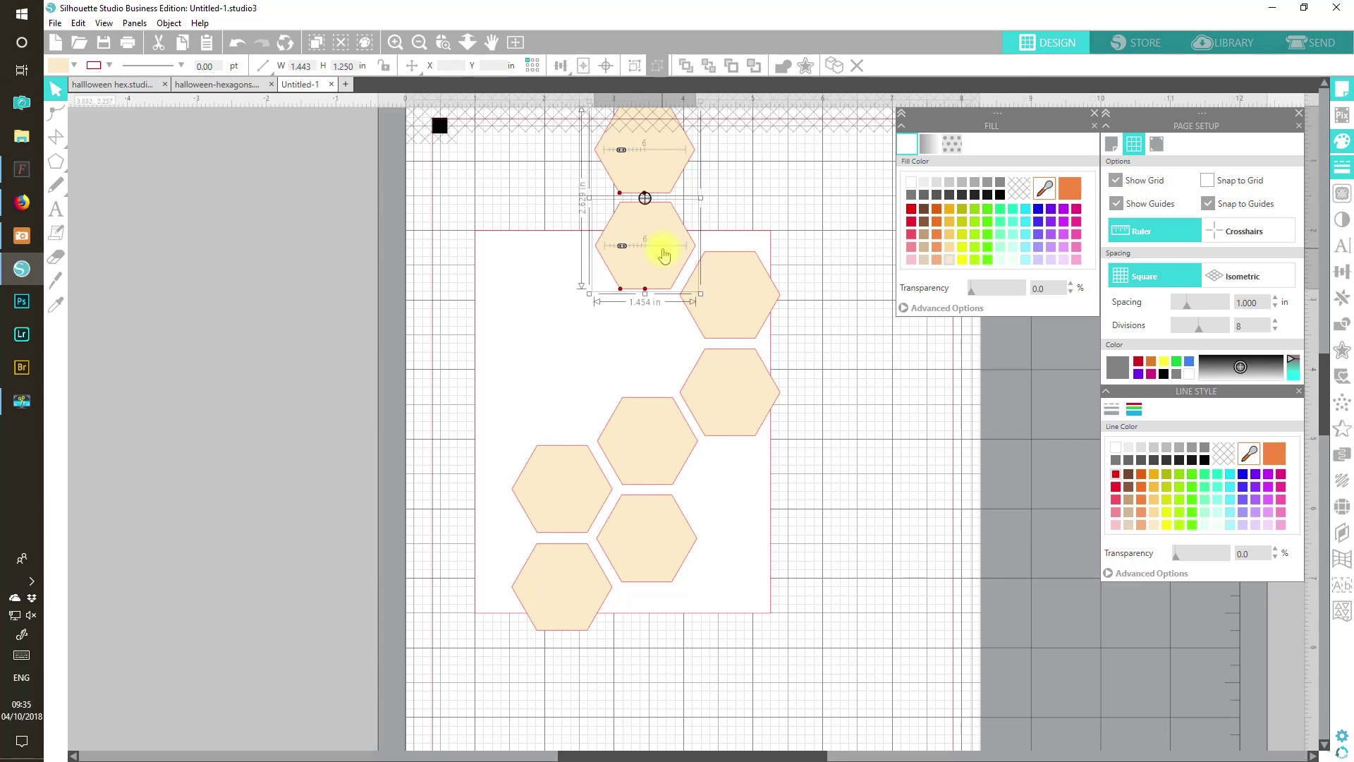
{"action": "left_click", "coordinate": [752, 314], "text": "shift"}
{"action": "left_click", "coordinate": [732, 388], "text": "shift"}
{"action": "left_click", "coordinate": [656, 423], "text": "shift"}
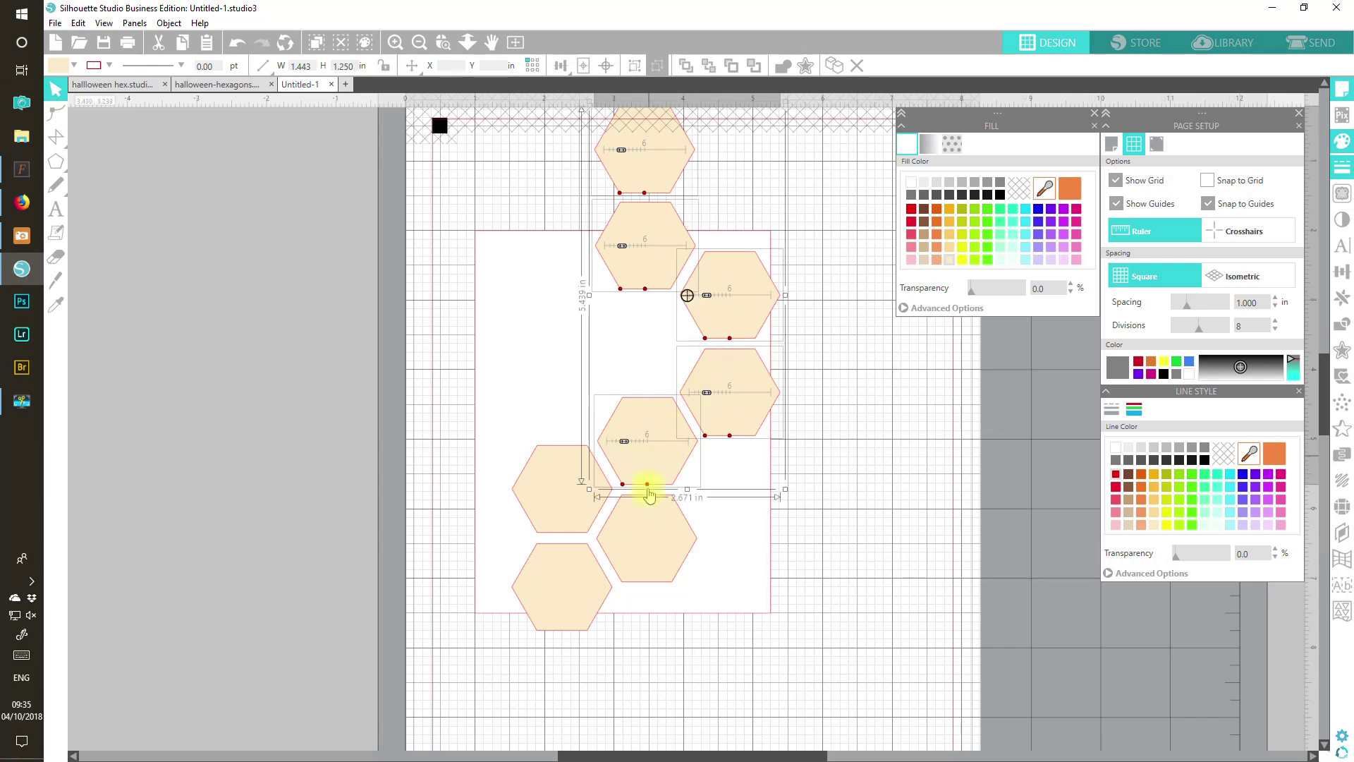
{"action": "left_click", "coordinate": [639, 531], "text": "shift"}
{"action": "left_click", "coordinate": [540, 487], "text": "shift"}
{"action": "left_click", "coordinate": [563, 564], "text": "shift"}
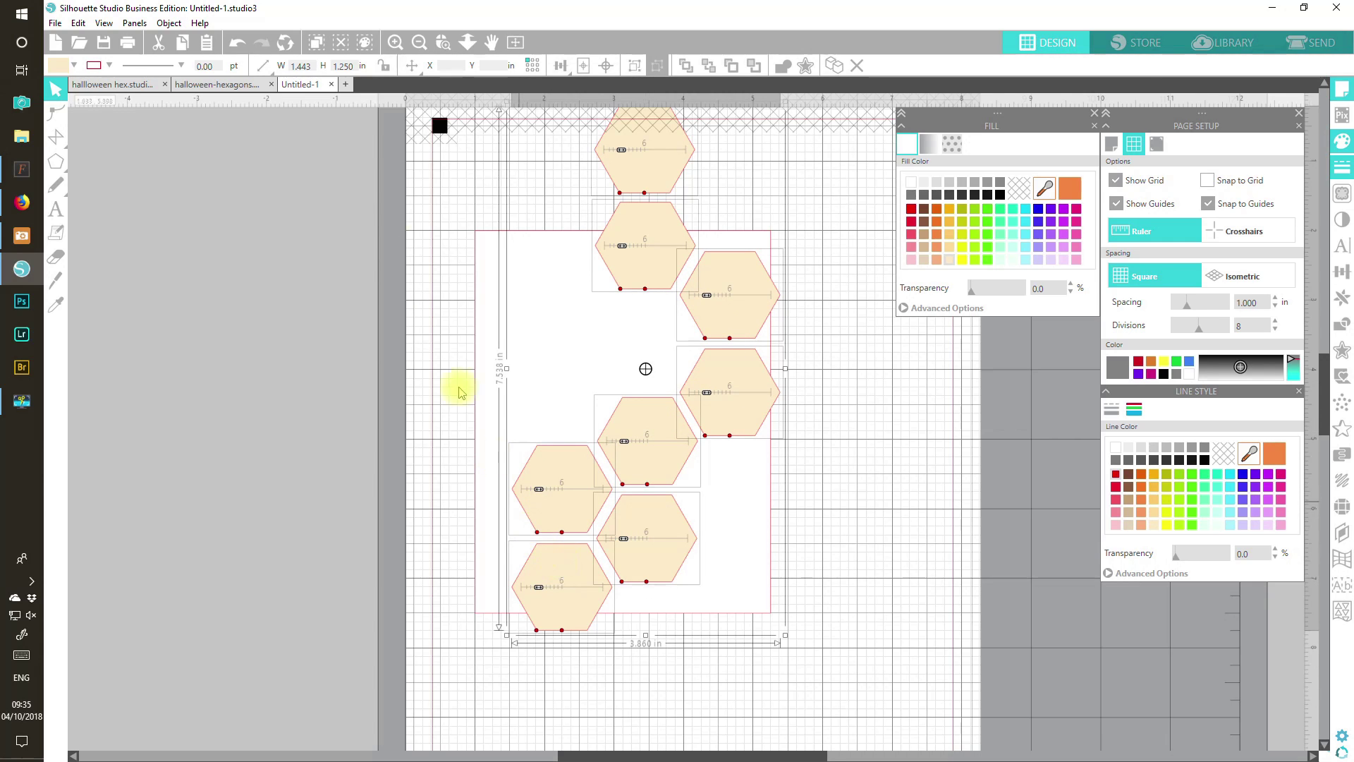
{"action": "left_click", "coordinate": [636, 68]}
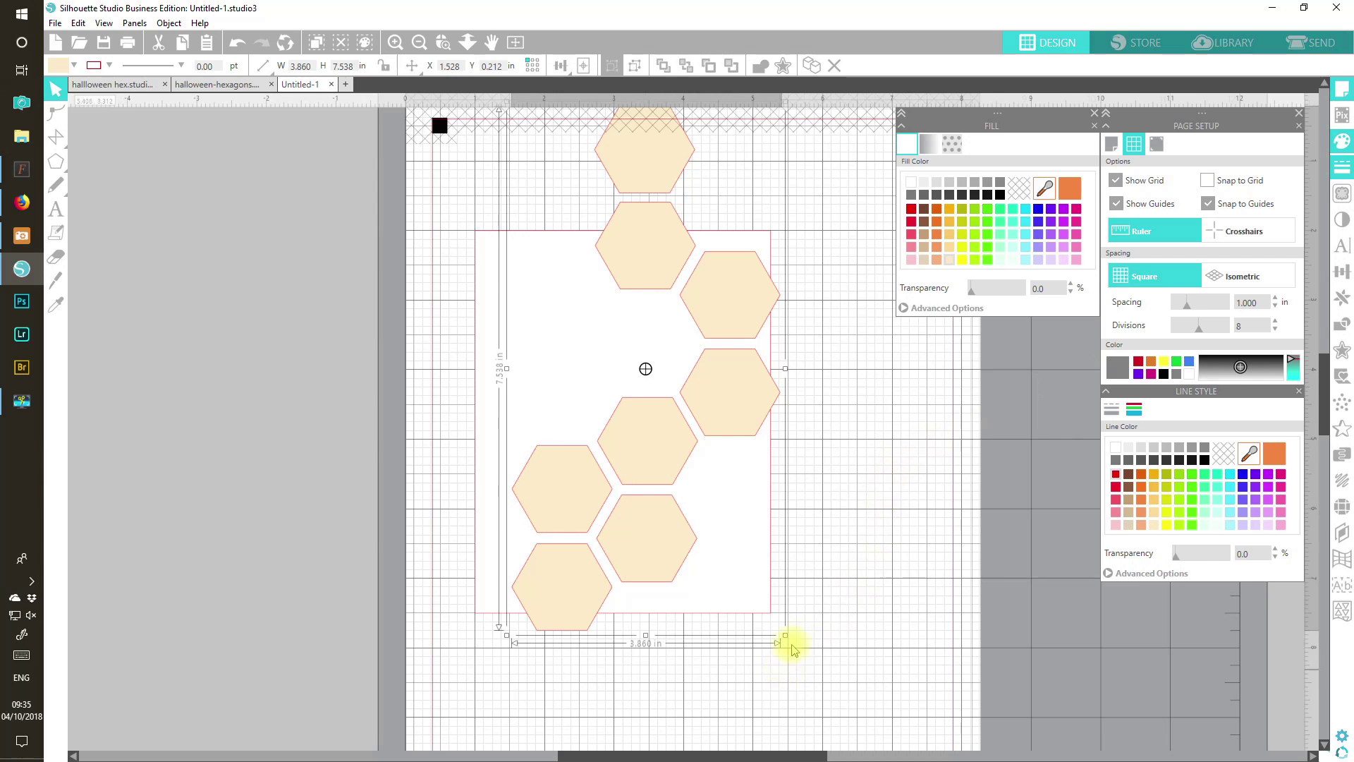
Scale the hexagon group down to about 3.39 by 6.63 in and move it to about X 1.65 in, Y 1.25 in
{"action": "left_click_drag", "start_coordinate": [785, 635], "coordinate": [771, 607]}
{"action": "left_click_drag", "start_coordinate": [680, 523], "coordinate": [672, 550]}
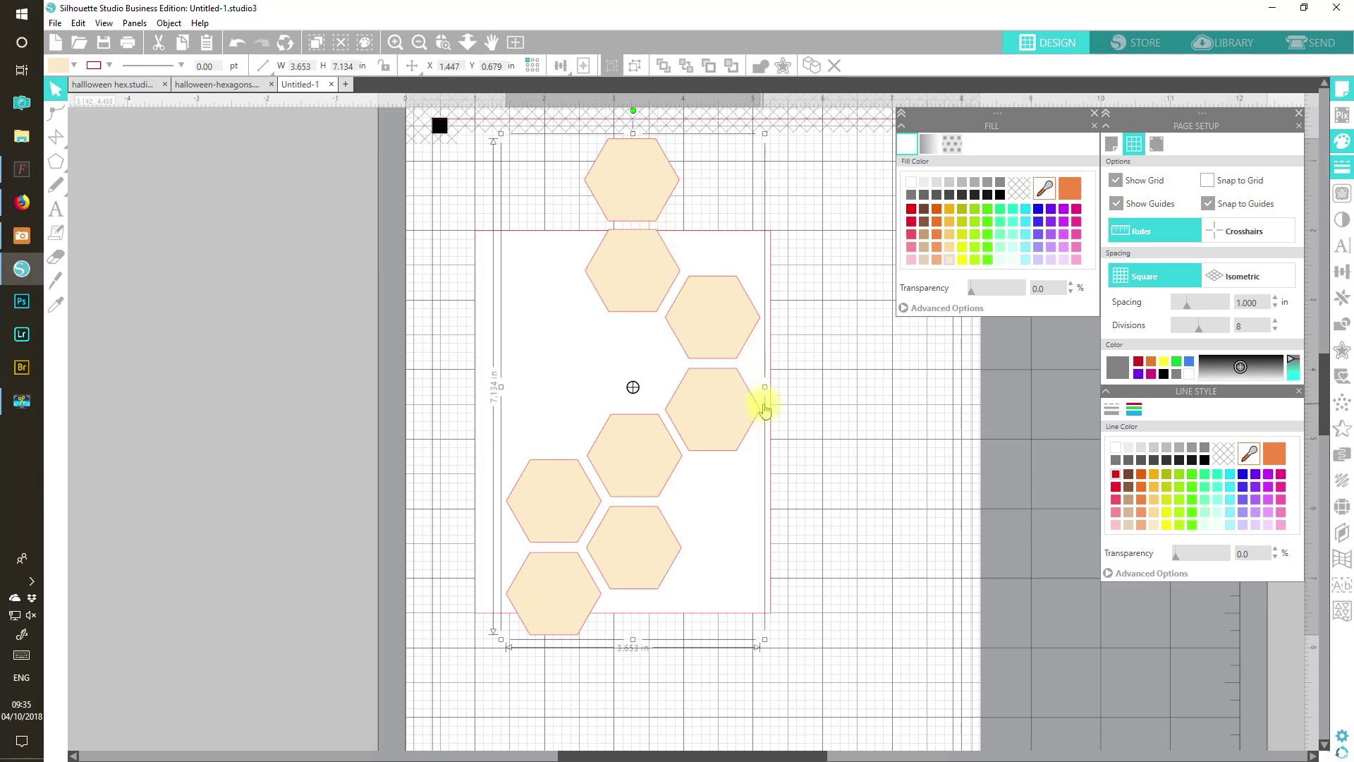
{"action": "left_click_drag", "start_coordinate": [765, 133], "coordinate": [763, 177]}
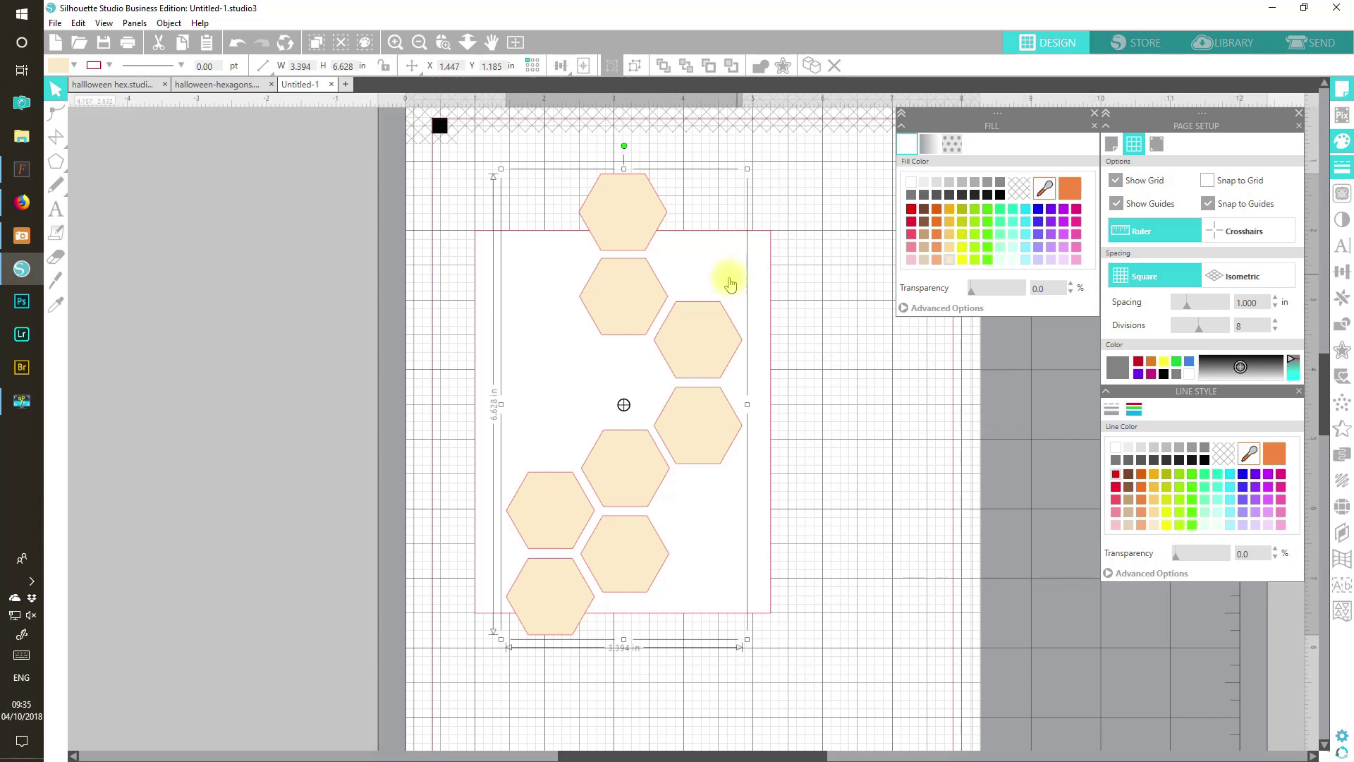
{"action": "left_click_drag", "start_coordinate": [702, 331], "coordinate": [716, 331]}
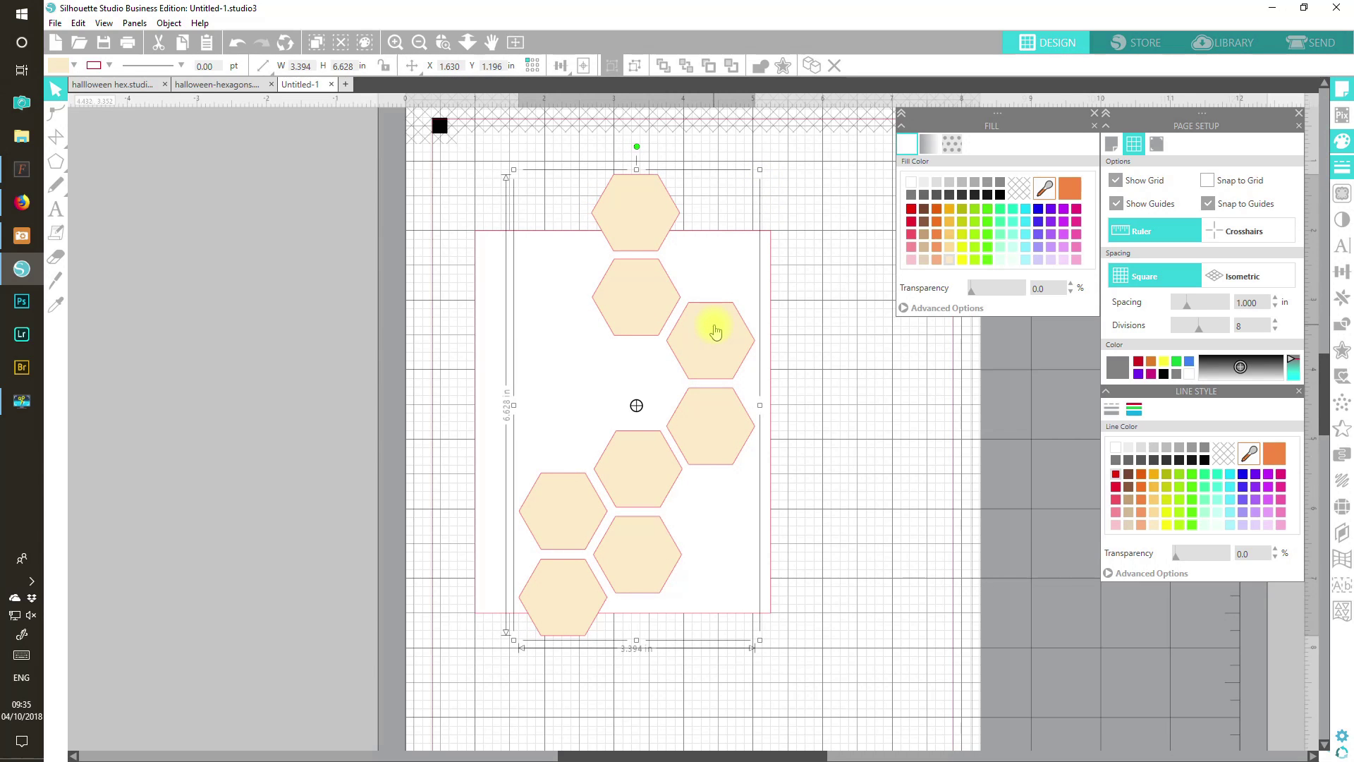
{"action": "left_click_drag", "start_coordinate": [716, 331], "coordinate": [717, 335]}
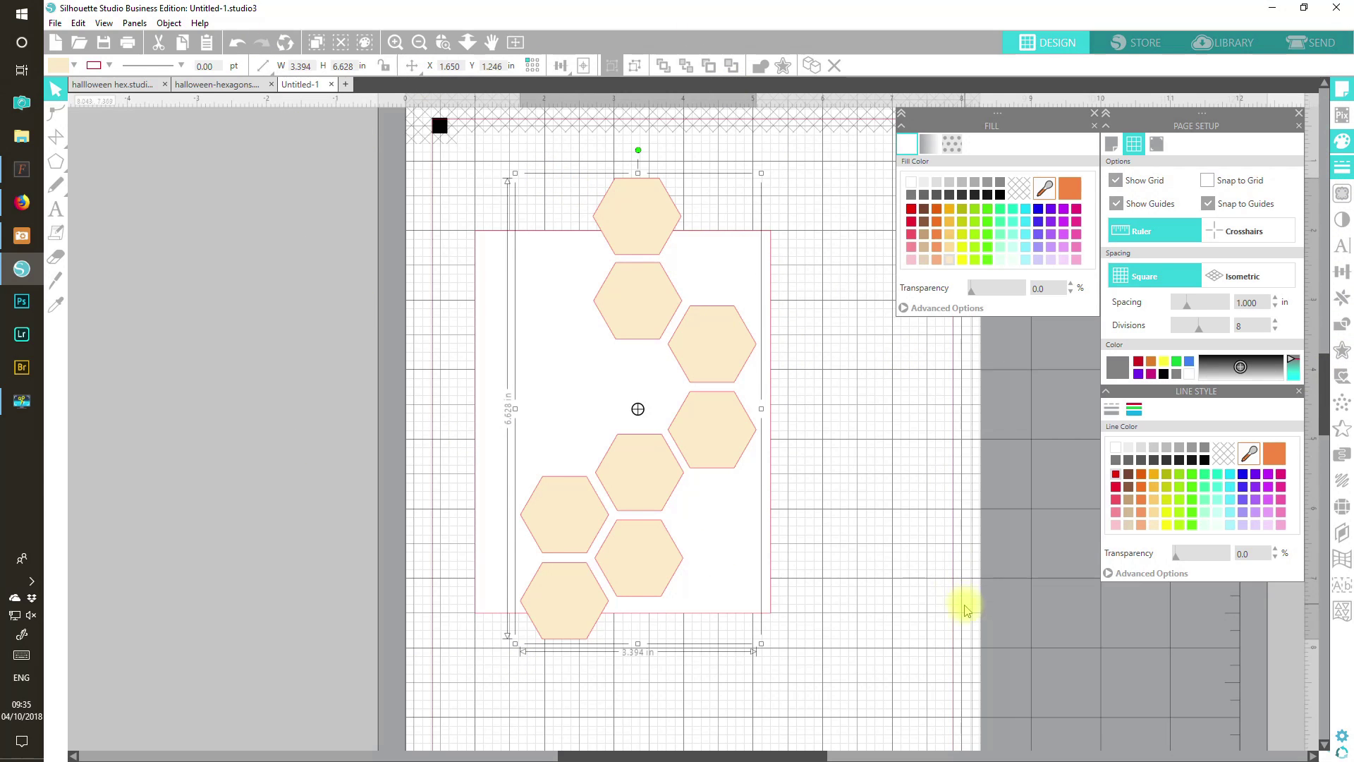
Ungroup the hexagons and place a spare copy of the lowest hexagon off the page beside the card
{"action": "left_click", "coordinate": [637, 68]}
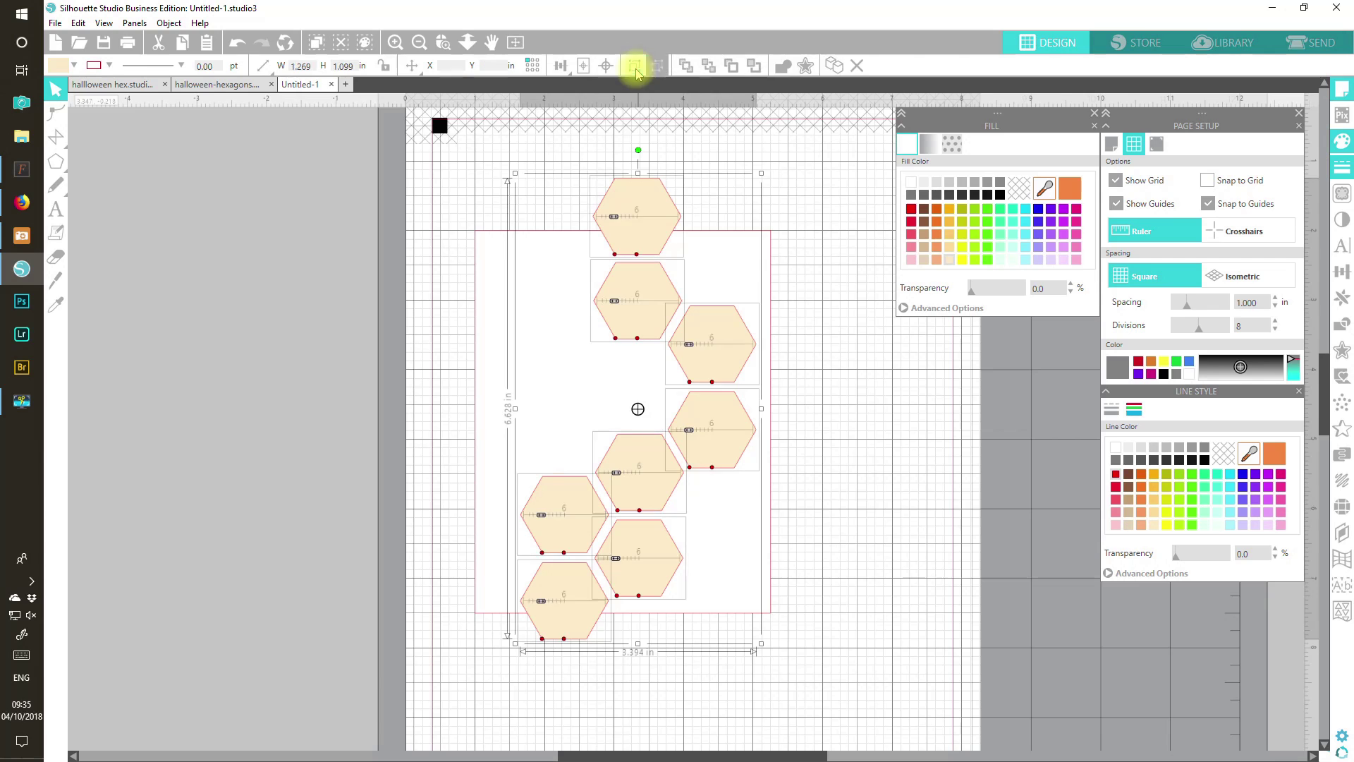
{"action": "left_click", "coordinate": [948, 537]}
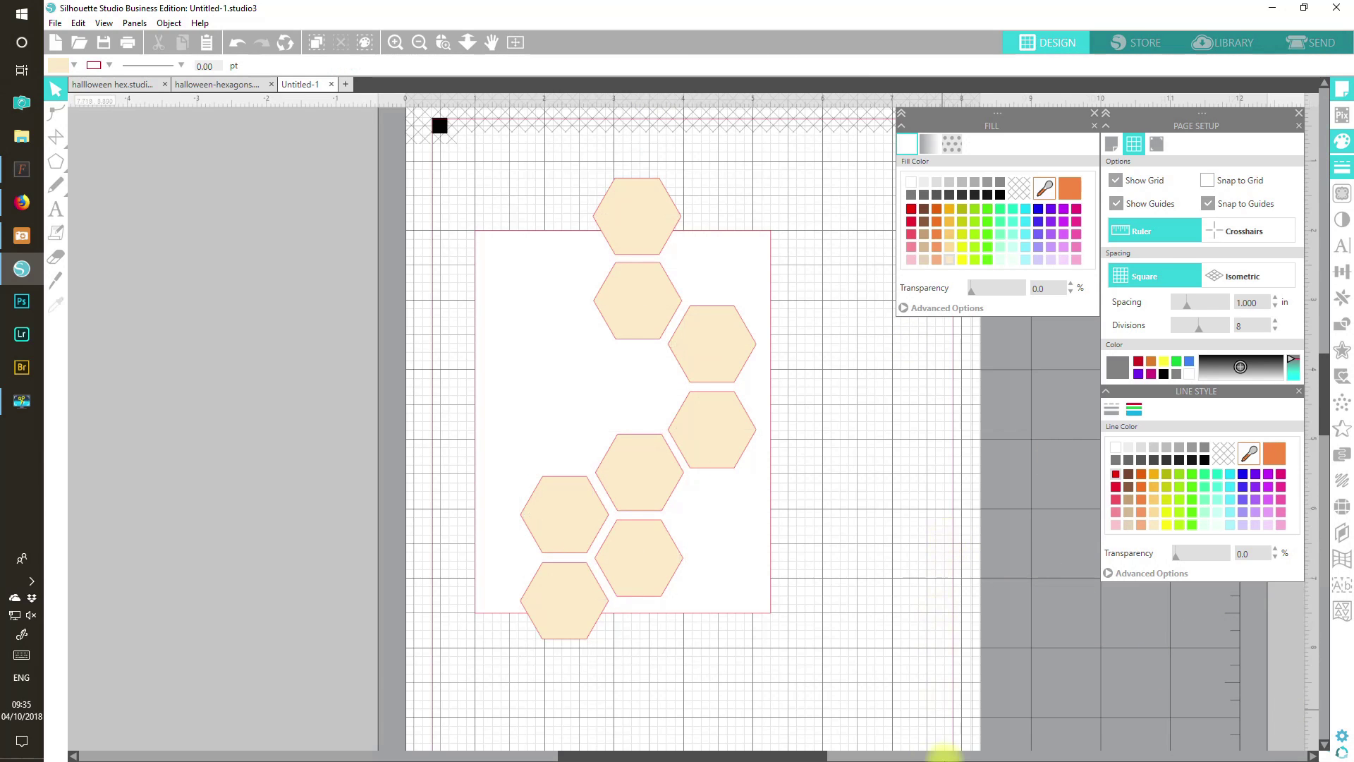
{"action": "left_click_drag", "start_coordinate": [569, 601], "coordinate": [341, 239]}
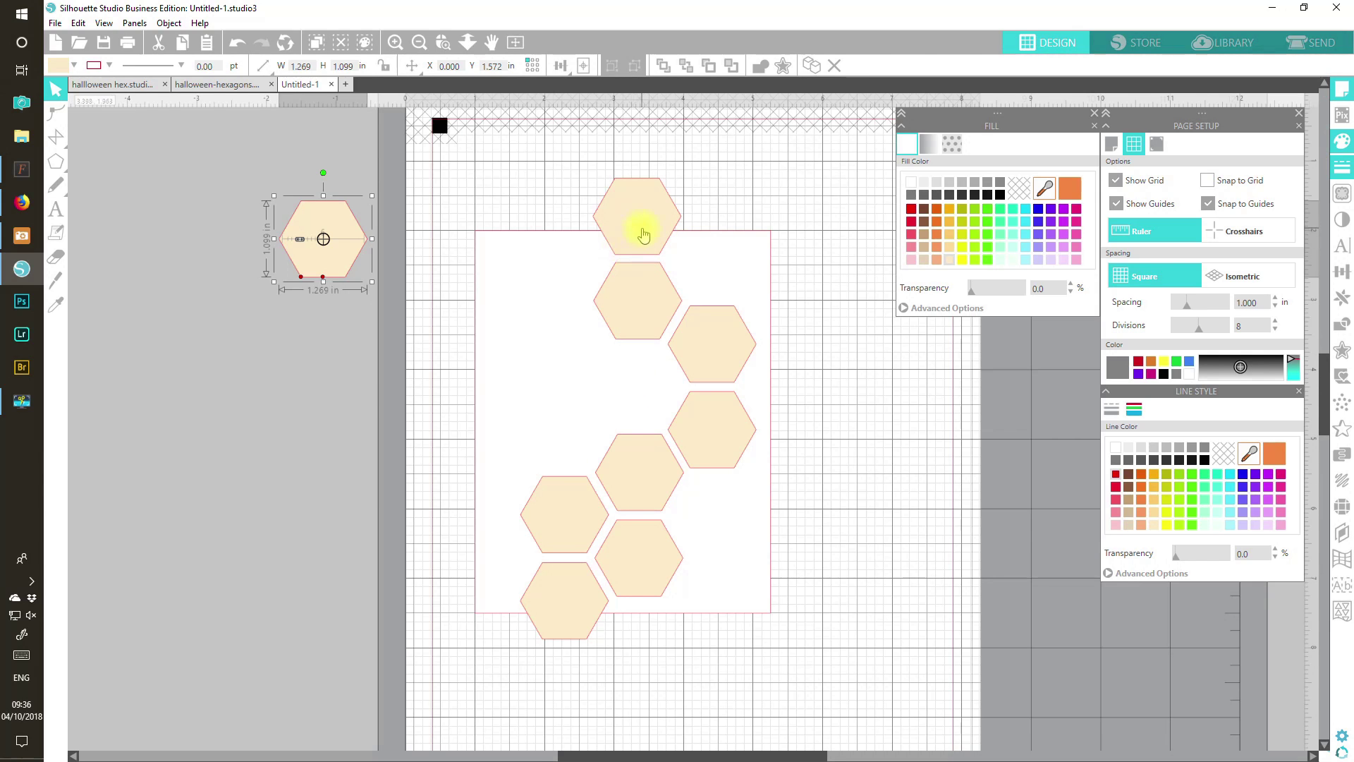
Select the eight hexagons on the card, leaving out the spare copy, and set their line color to black
{"action": "left_click", "coordinate": [643, 204]}
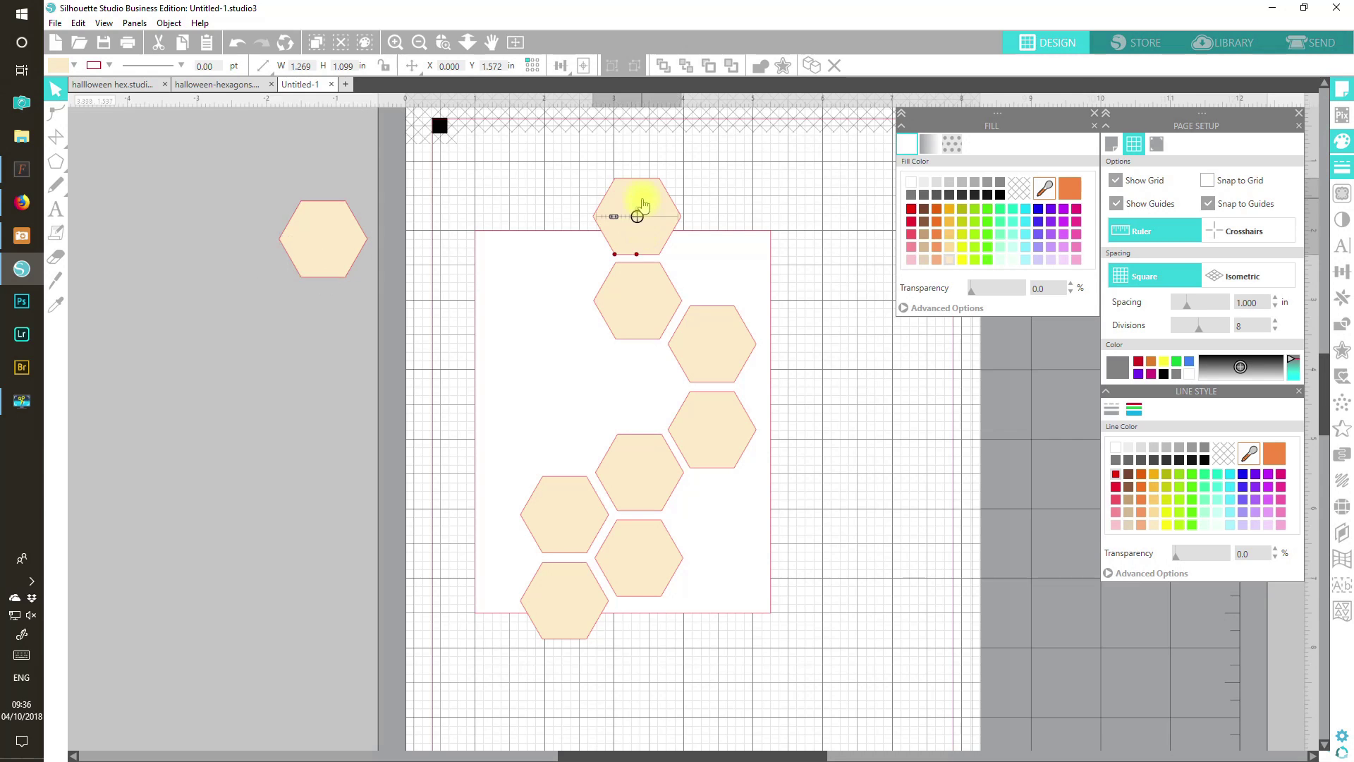
{"action": "left_click", "coordinate": [645, 314], "text": "shift"}
{"action": "left_click", "coordinate": [727, 355], "text": "shift"}
{"action": "left_click", "coordinate": [693, 443], "text": "shift"}
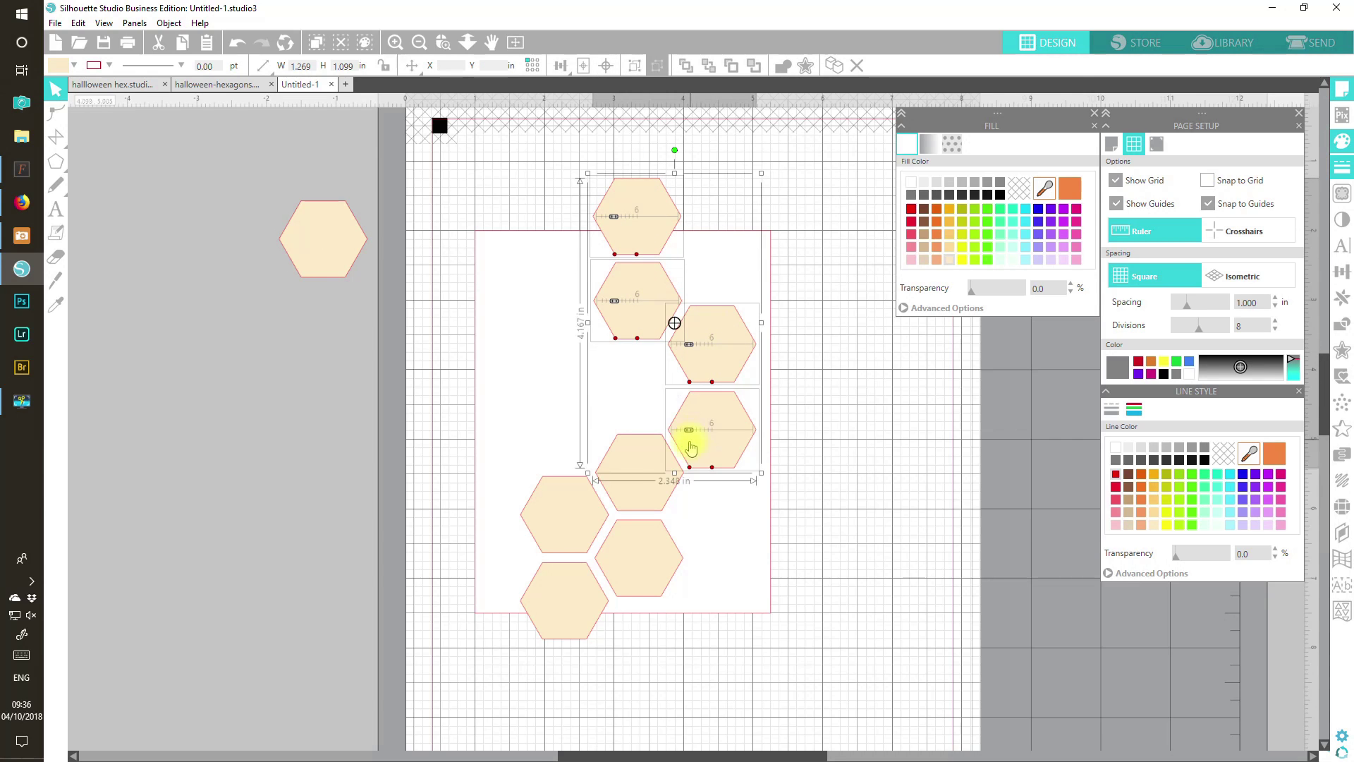
{"action": "left_click", "coordinate": [640, 475], "text": "shift"}
{"action": "left_click", "coordinate": [646, 559], "text": "shift"}
{"action": "left_click", "coordinate": [553, 523], "text": "shift"}
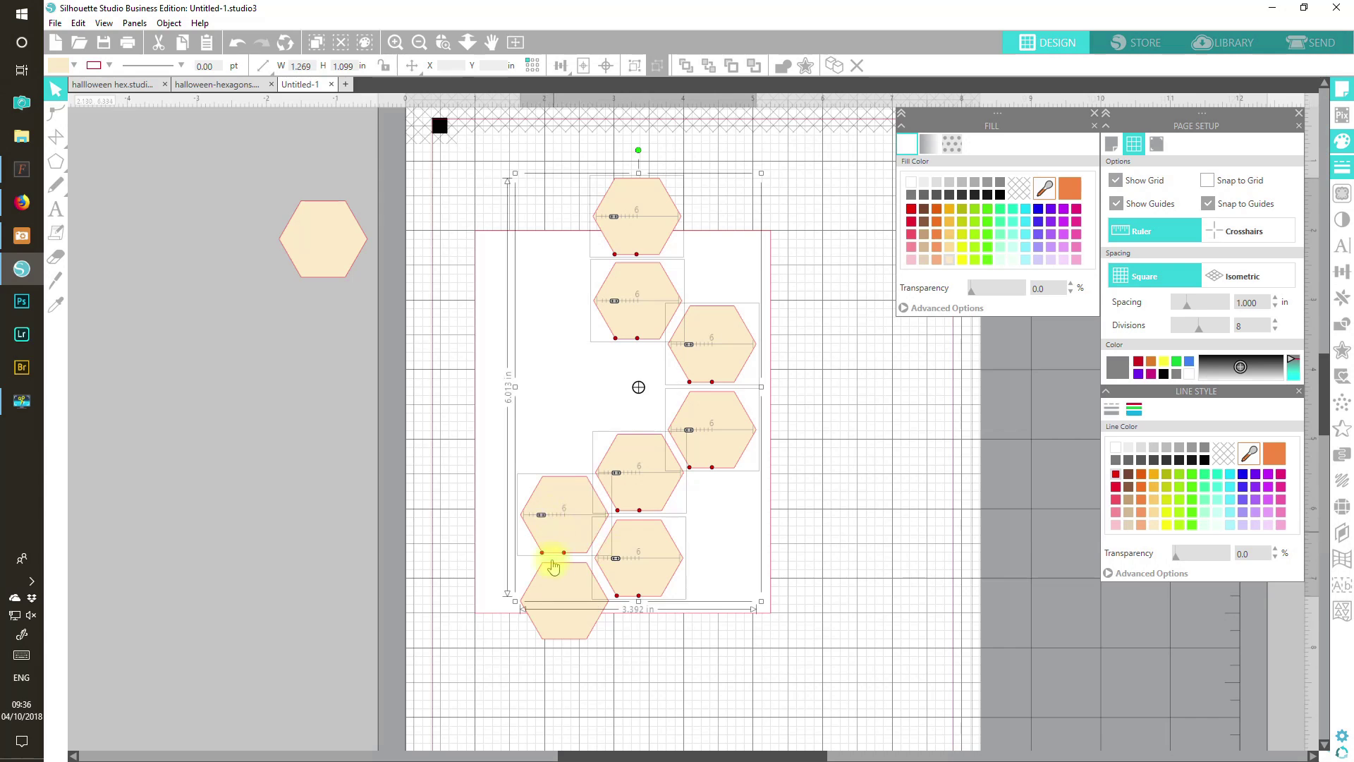
{"action": "left_click", "coordinate": [567, 632], "text": "shift"}
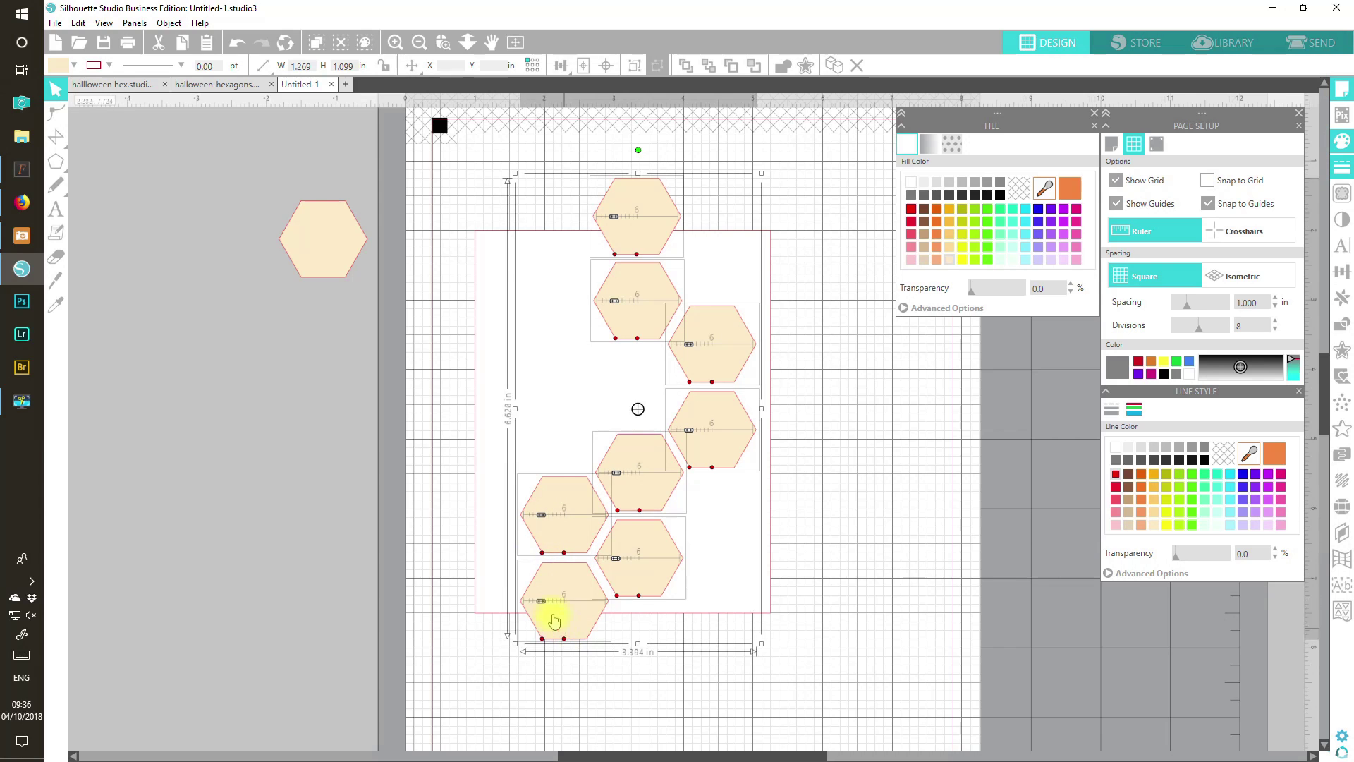
Set the line thickness of the eight selected hexagons to 2.00 pt and deselect them
{"action": "left_click", "coordinate": [1112, 413]}
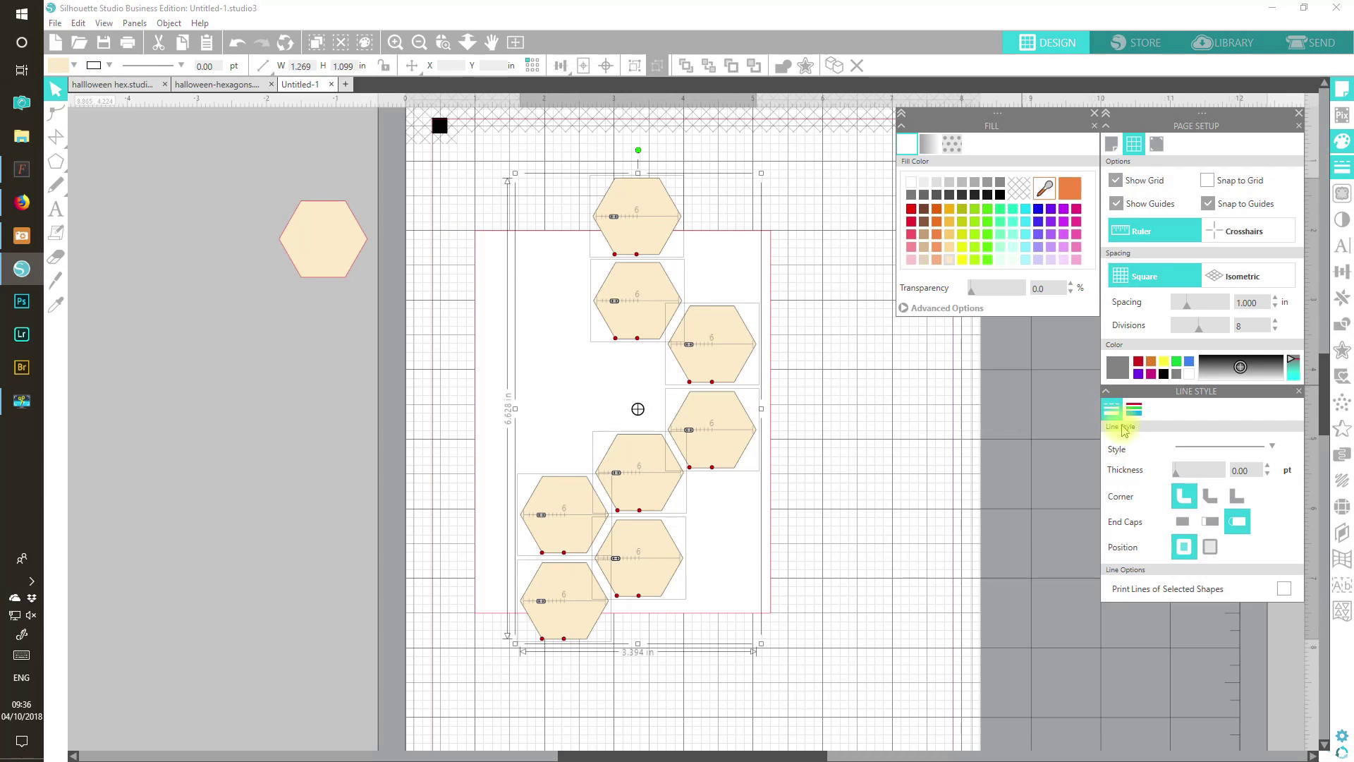
{"action": "left_click", "coordinate": [1267, 467]}
{"action": "left_click", "coordinate": [1266, 467]}
{"action": "left_click", "coordinate": [1266, 467]}
{"action": "left_click", "coordinate": [1267, 467]}
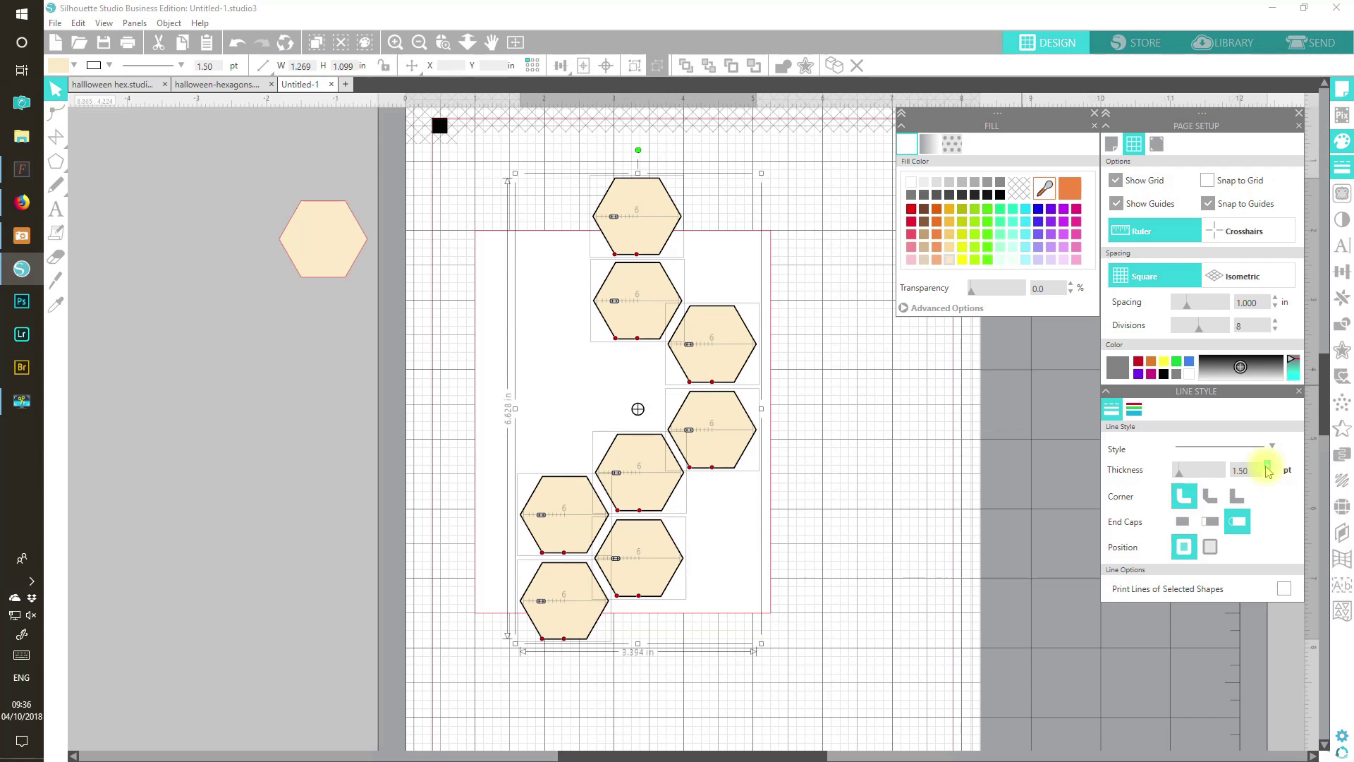
{"action": "left_click", "coordinate": [1266, 467]}
{"action": "left_click", "coordinate": [1266, 467]}
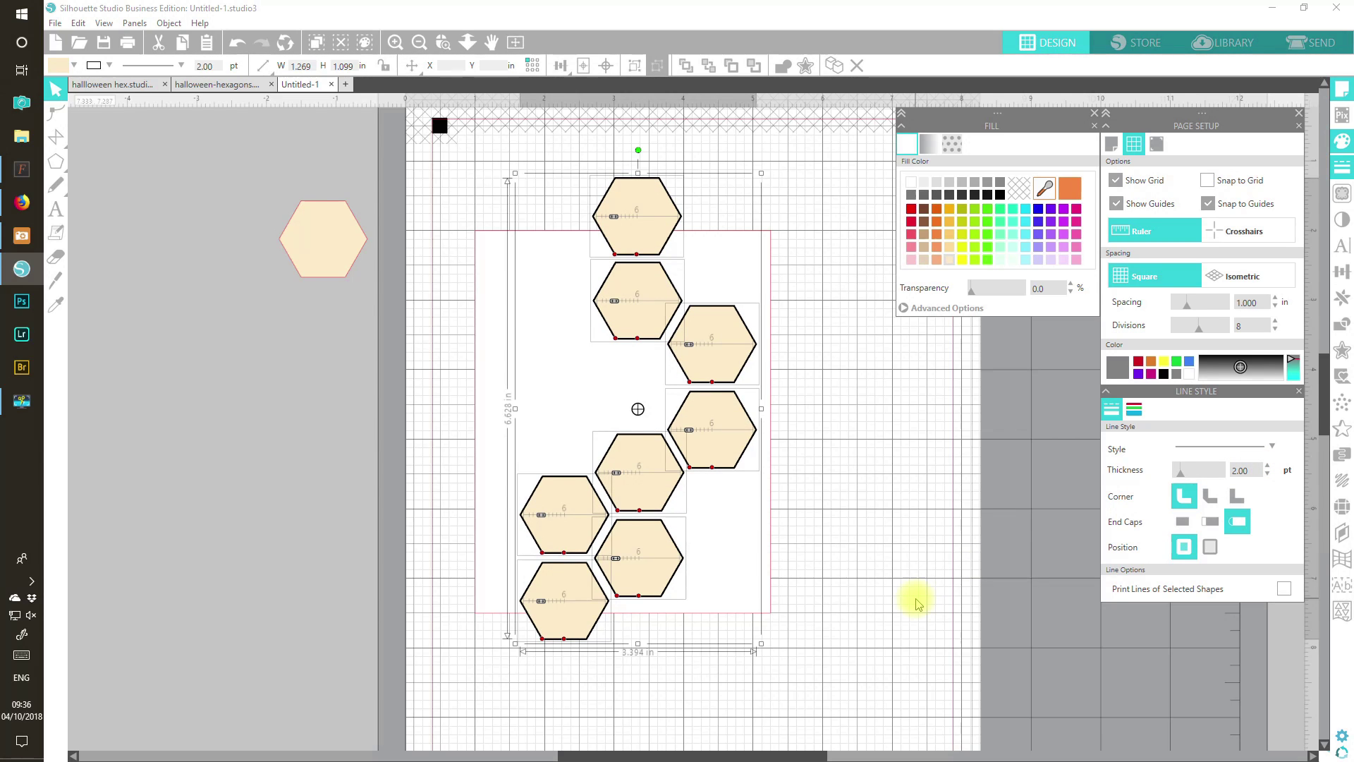
{"action": "left_click", "coordinate": [857, 481]}
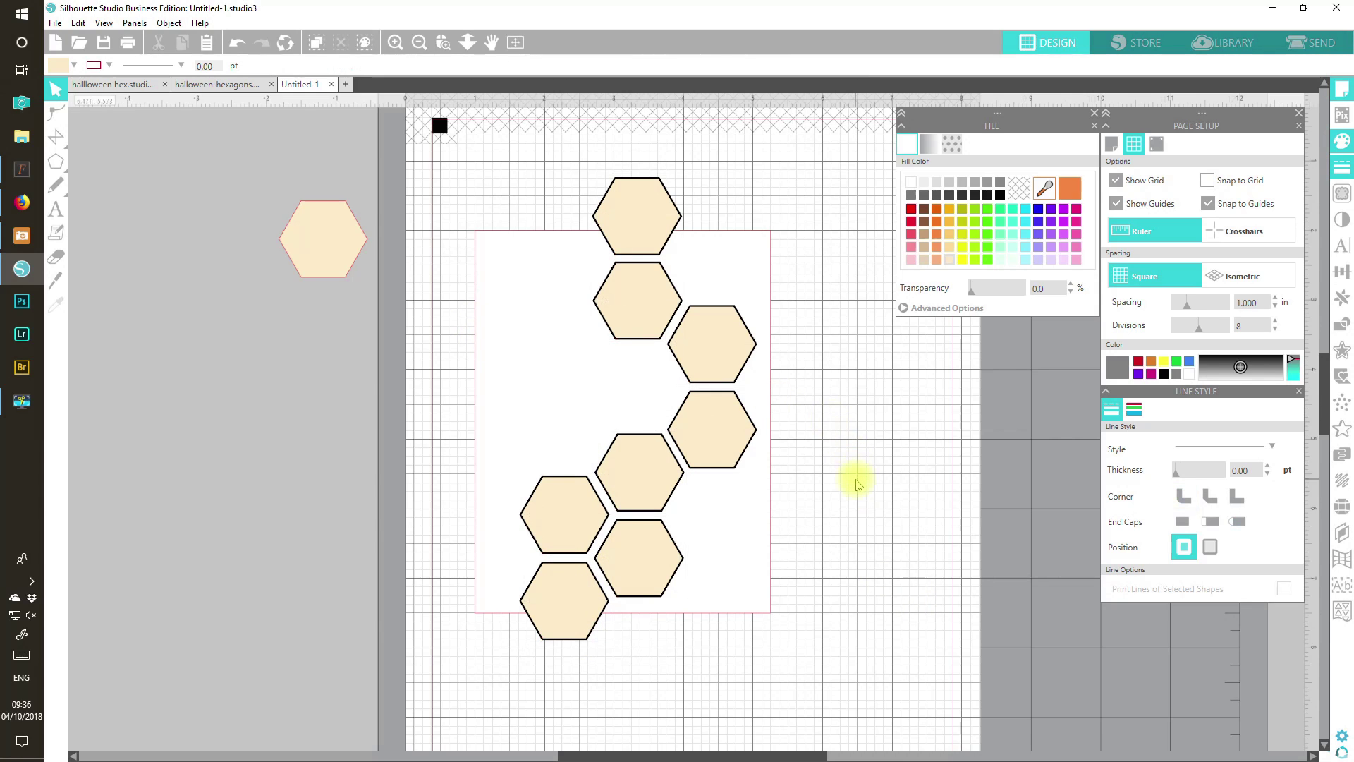
Fill the lowest hexagon with light orange and the hexagon to its upper right with bright green
{"action": "left_click", "coordinate": [594, 598]}
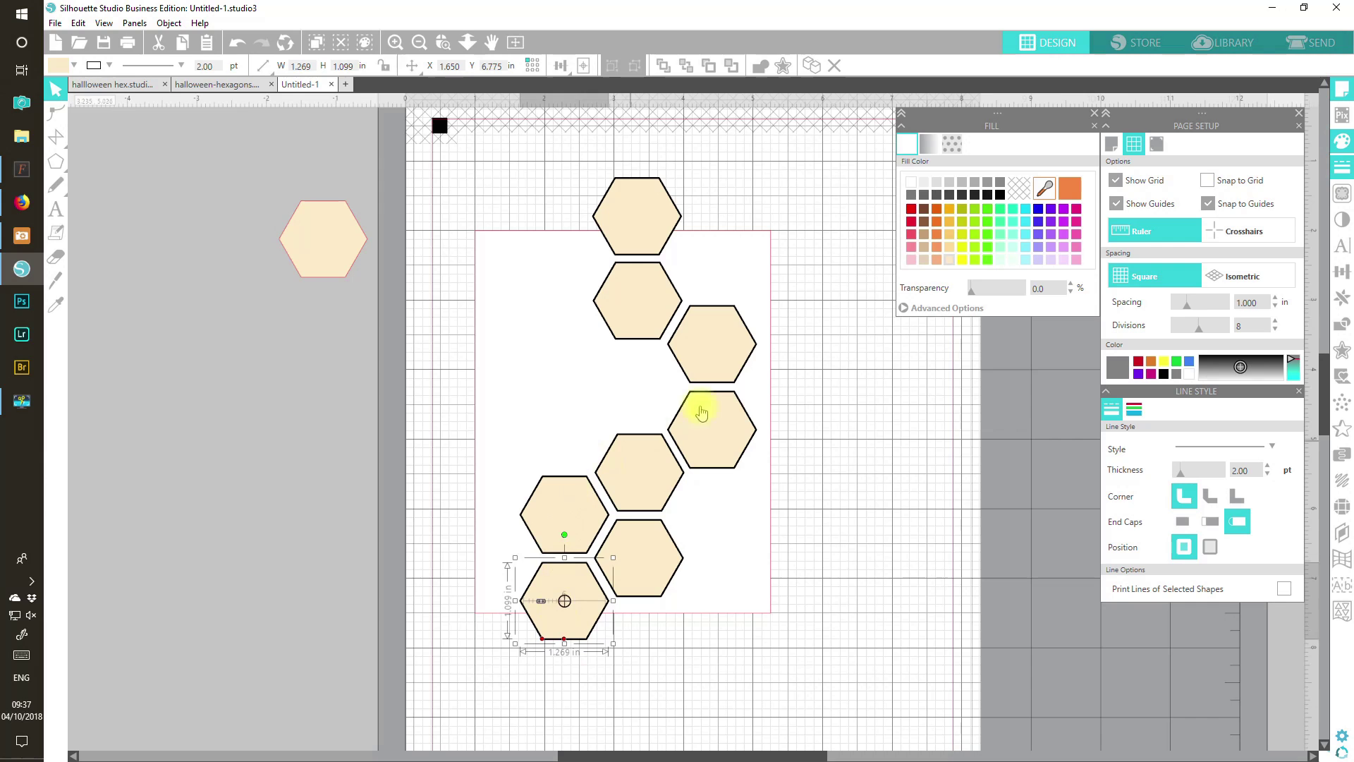
{"action": "left_click", "coordinate": [937, 247]}
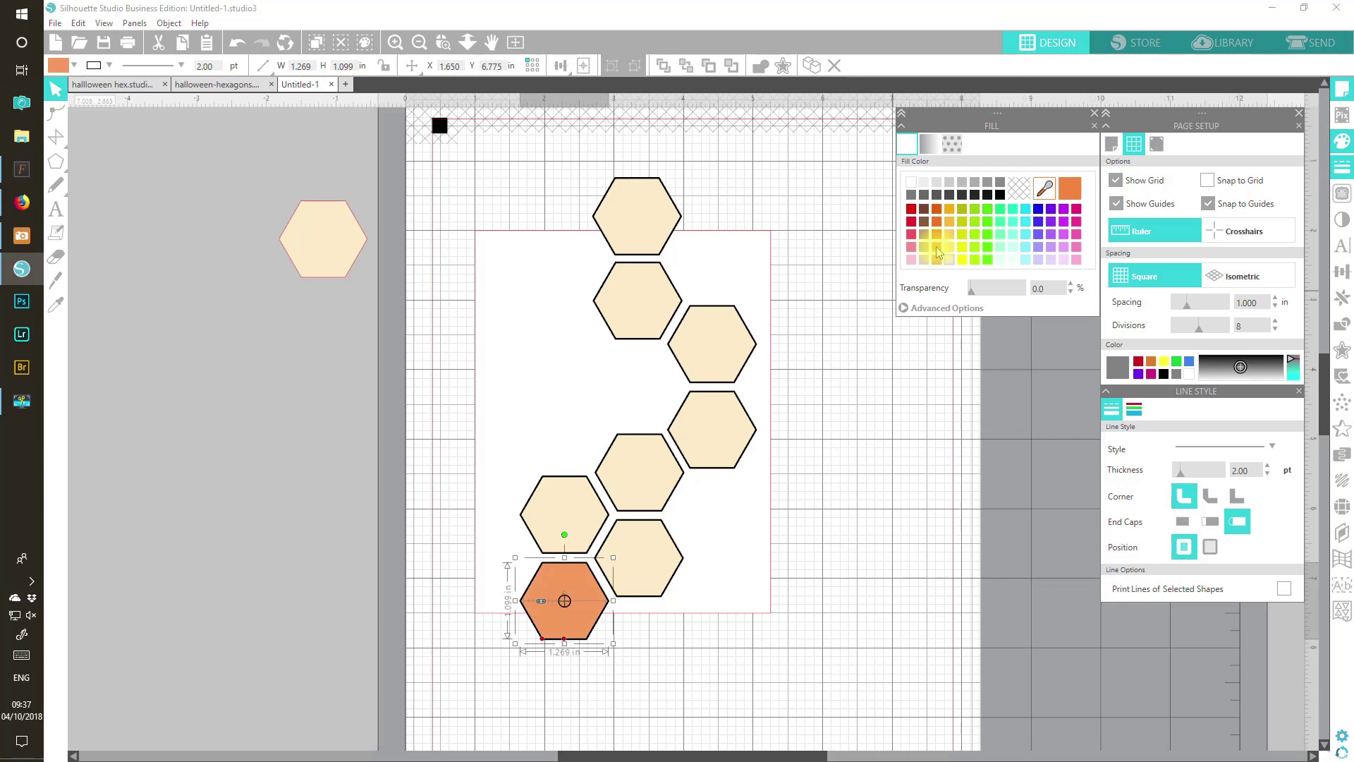
{"action": "left_click", "coordinate": [657, 572]}
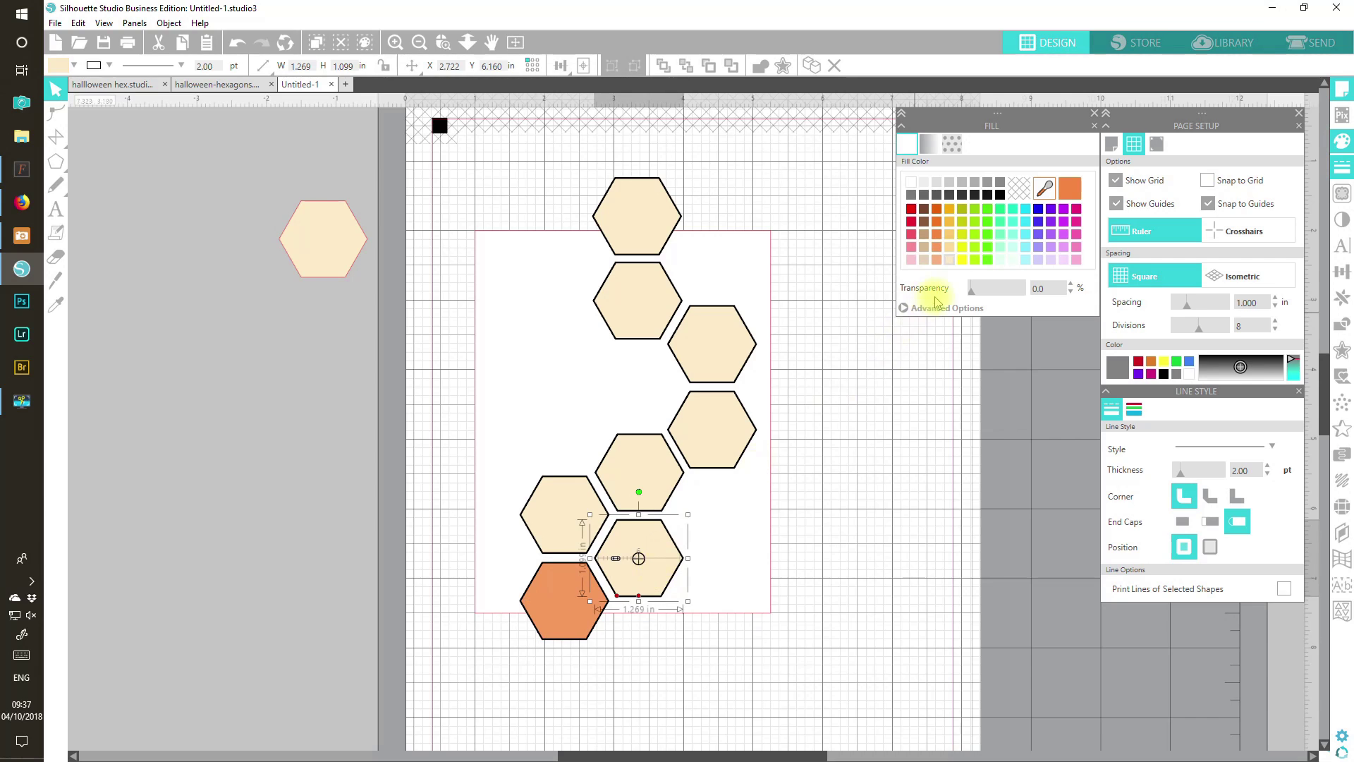
{"action": "left_click", "coordinate": [976, 233]}
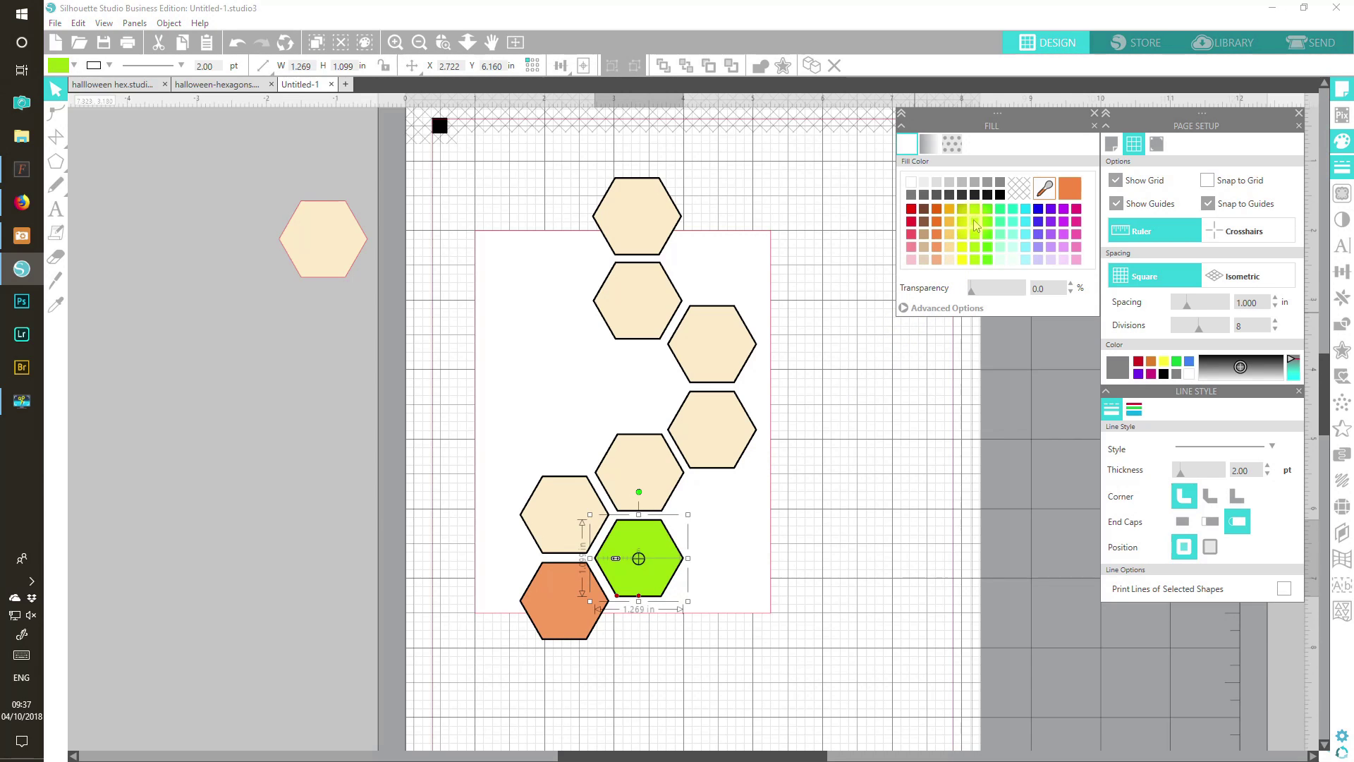
{"action": "left_click", "coordinate": [985, 222]}
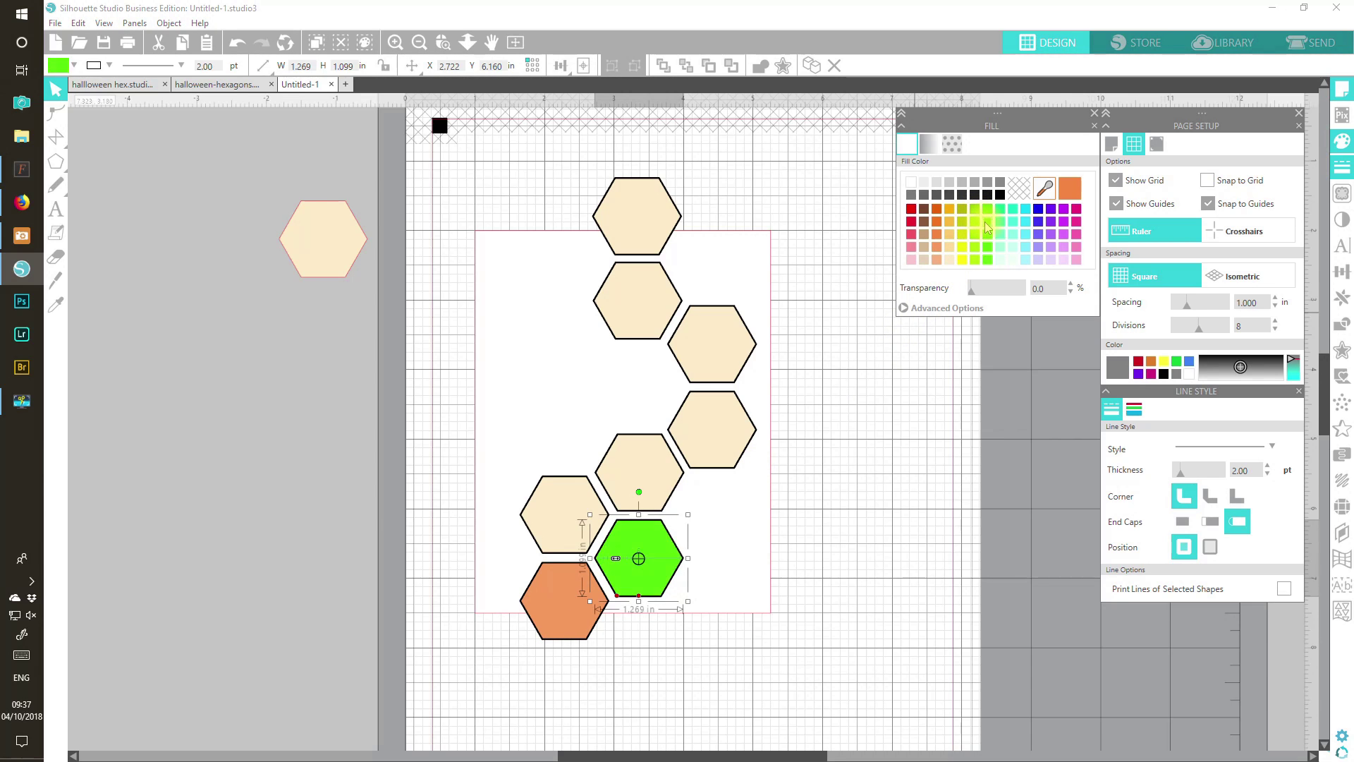
Fine-tune the green hexagon's fill in the advanced color options to about #4FDD18
{"action": "left_click", "coordinate": [917, 307]}
{"action": "left_click_drag", "start_coordinate": [1079, 374], "coordinate": [1085, 367]}
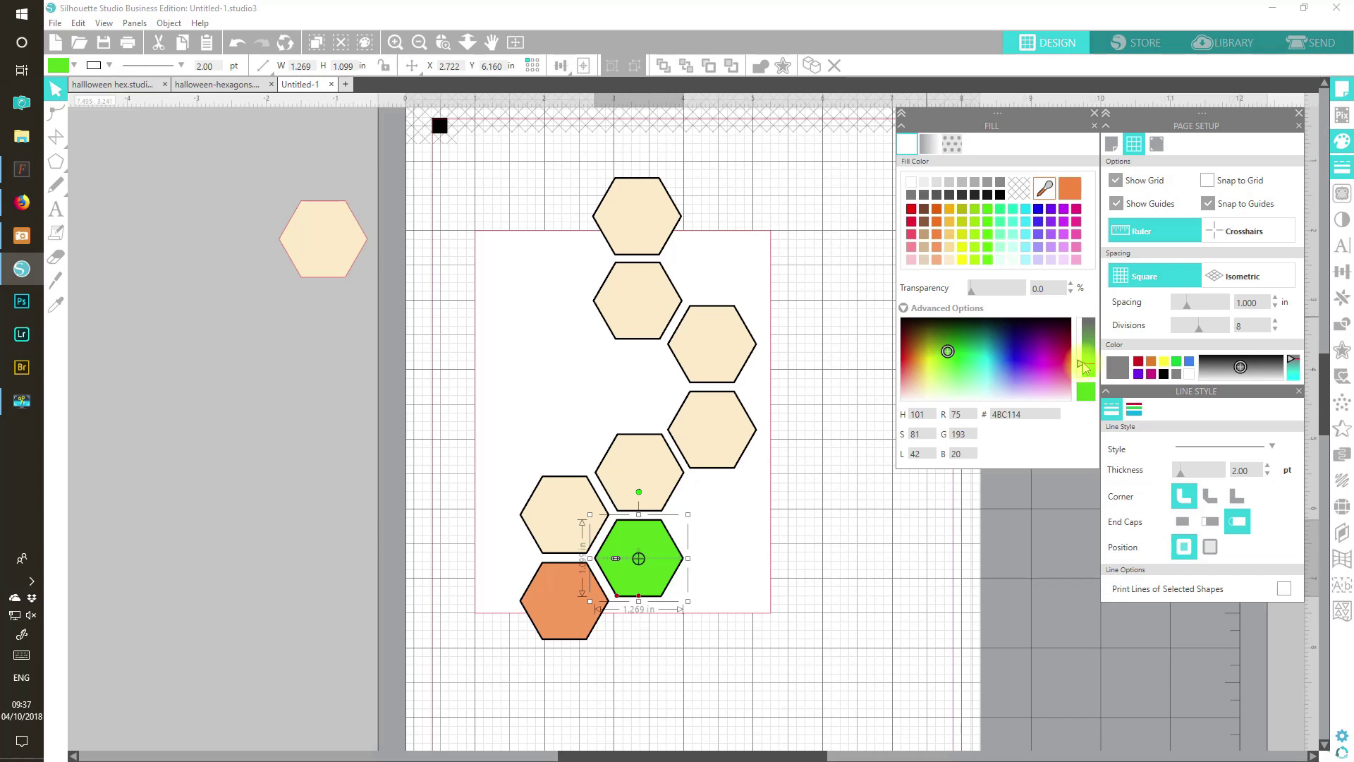
{"action": "left_click", "coordinate": [947, 349]}
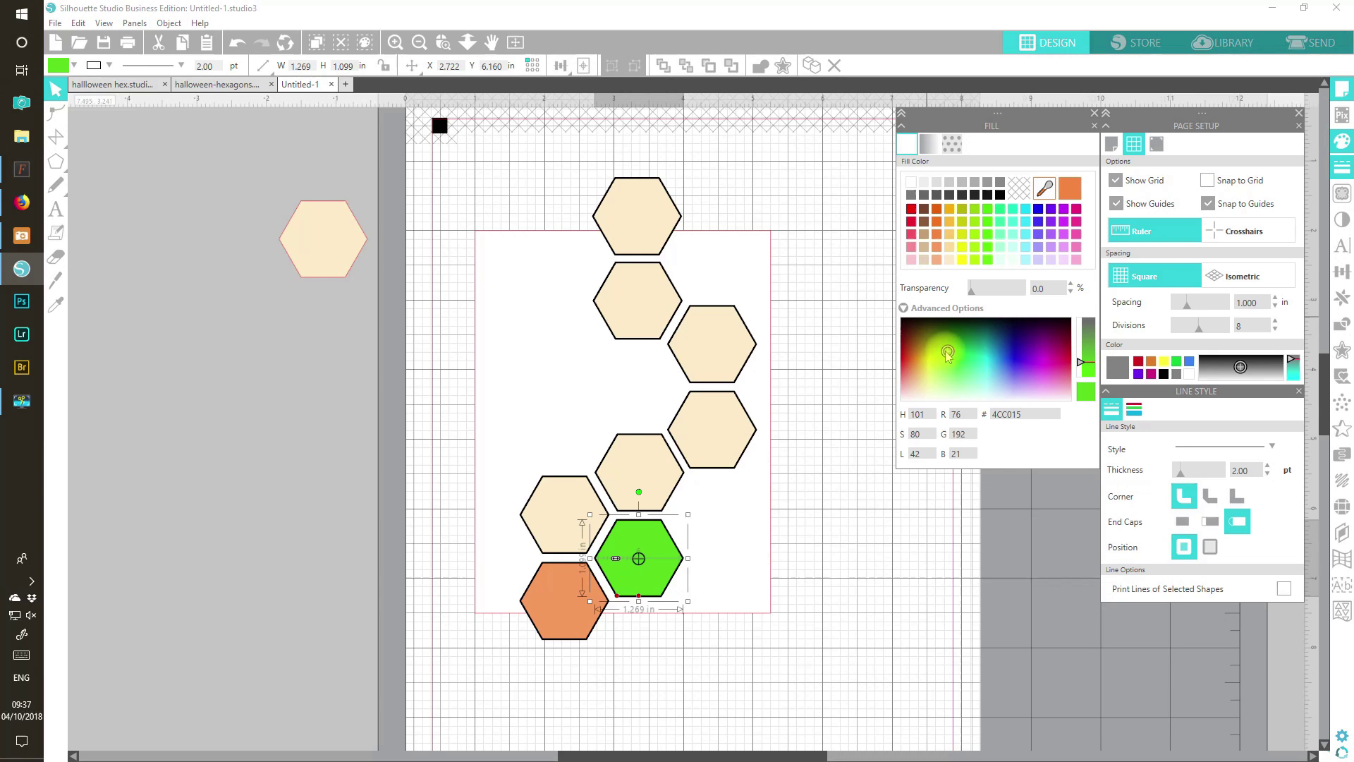
{"action": "left_click_drag", "start_coordinate": [948, 350], "coordinate": [950, 357]}
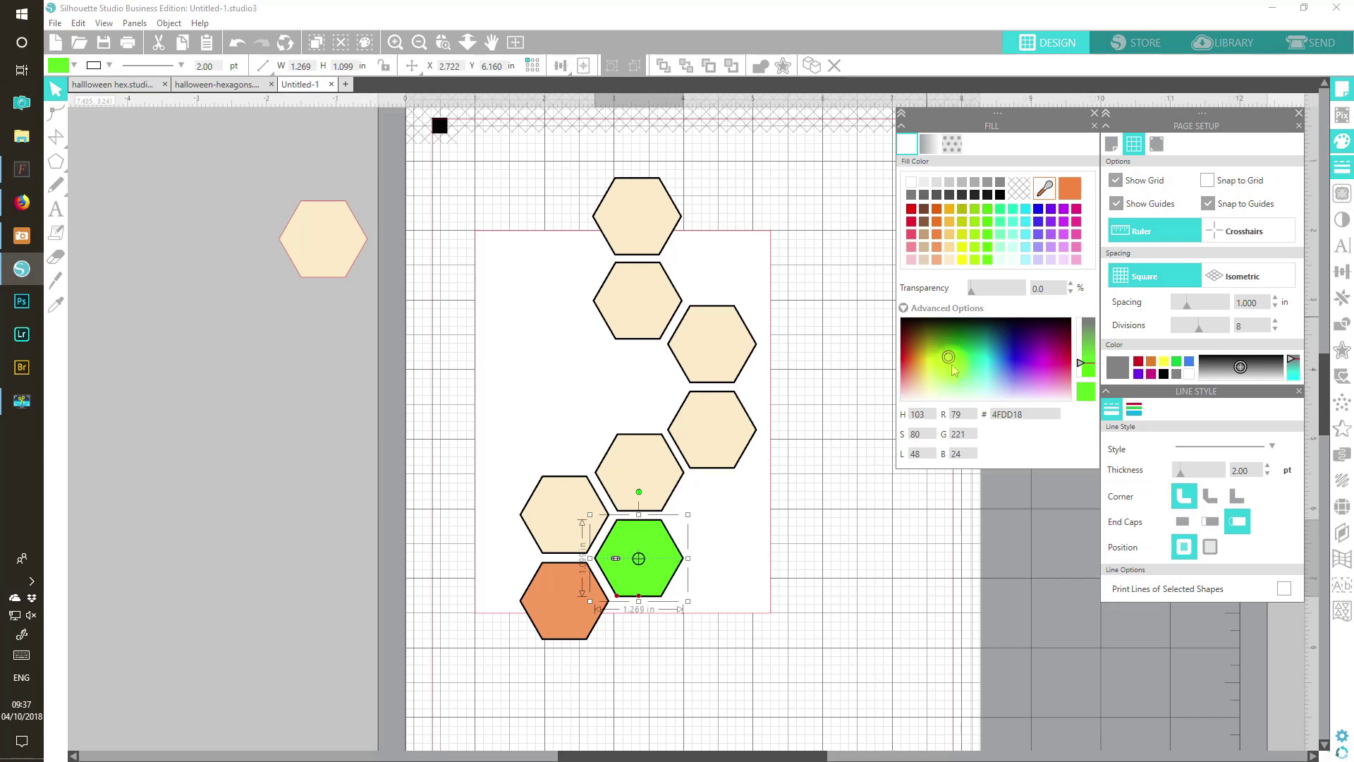
Fill the hexagon above the orange one with light blue, toned down to about #38CAEF
{"action": "left_click", "coordinate": [542, 509]}
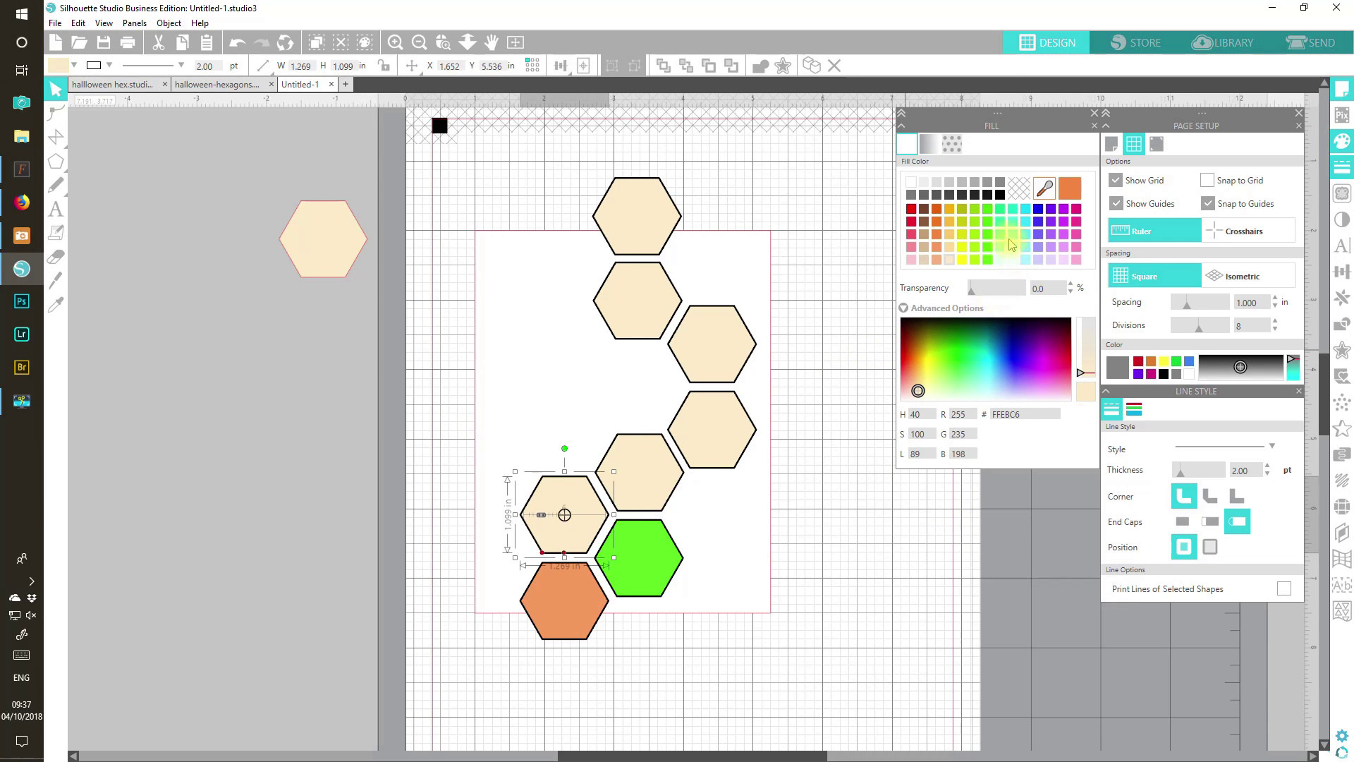
{"action": "left_click", "coordinate": [1022, 221]}
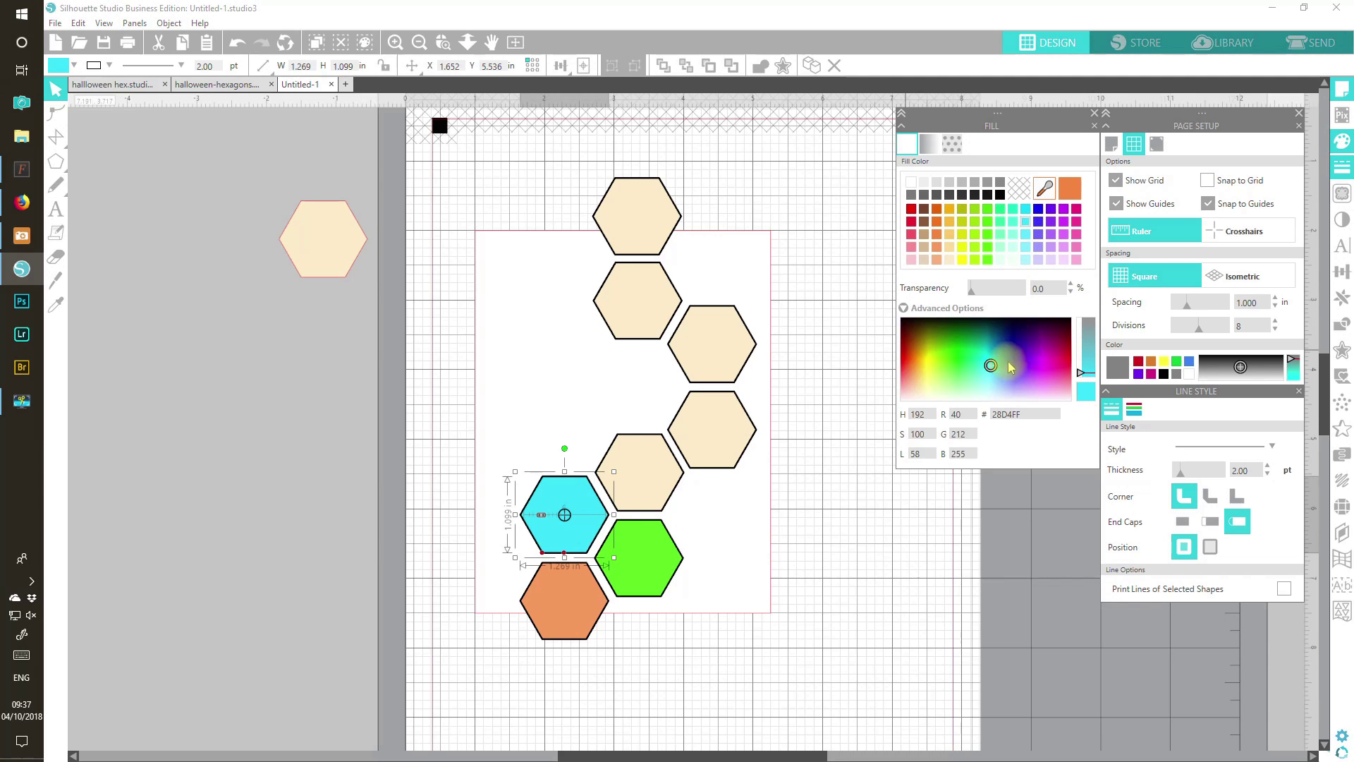
{"action": "left_click", "coordinate": [1086, 367]}
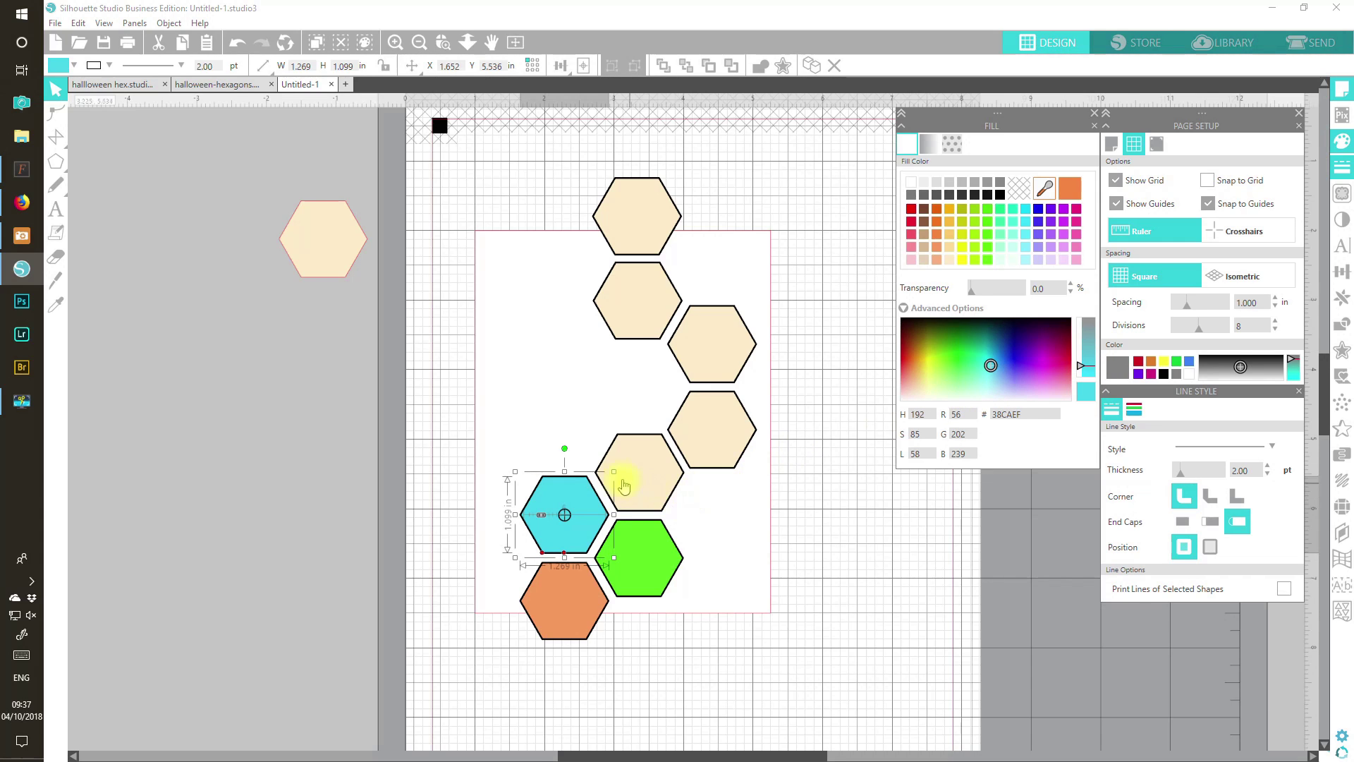
Fill the hexagon above the lower green one with black and the hexagon to its upper right with purple, about #A800F2
{"action": "left_click", "coordinate": [645, 487]}
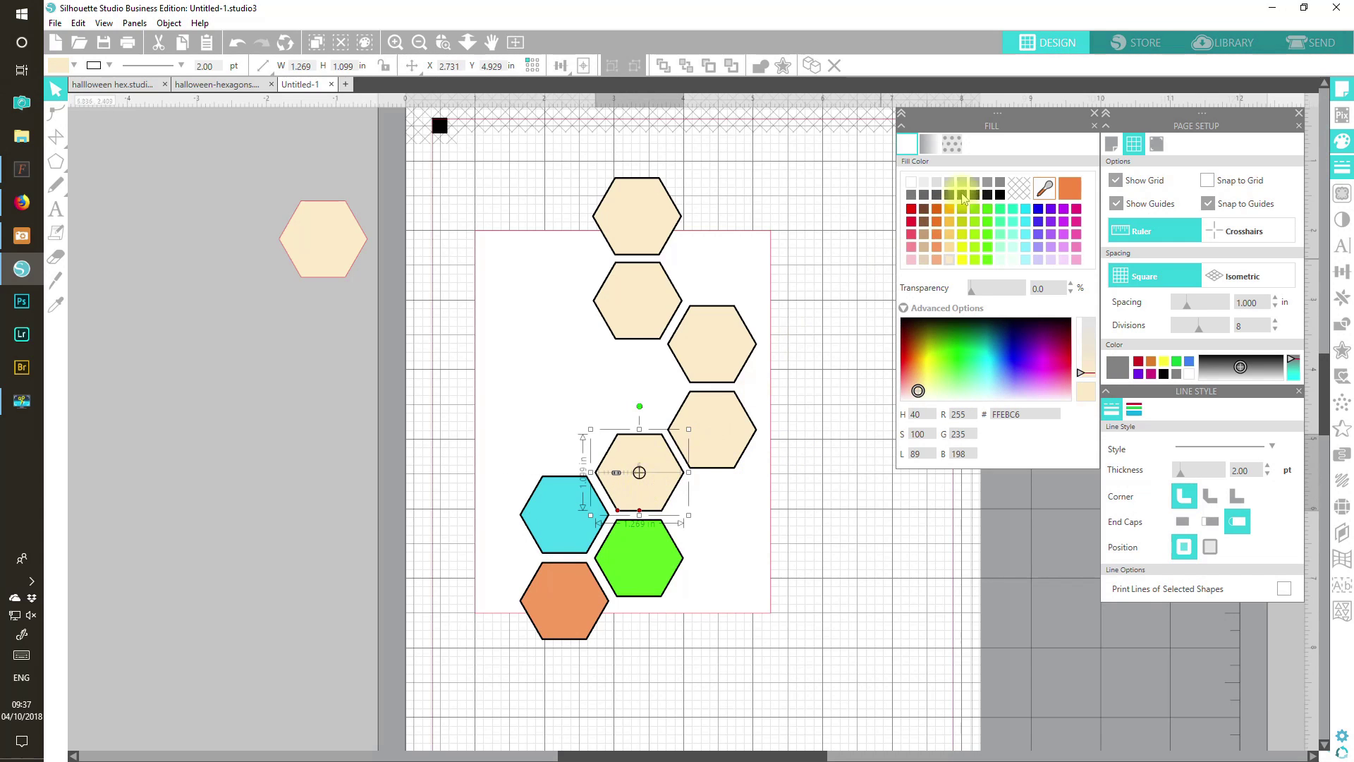
{"action": "left_click", "coordinate": [1000, 195]}
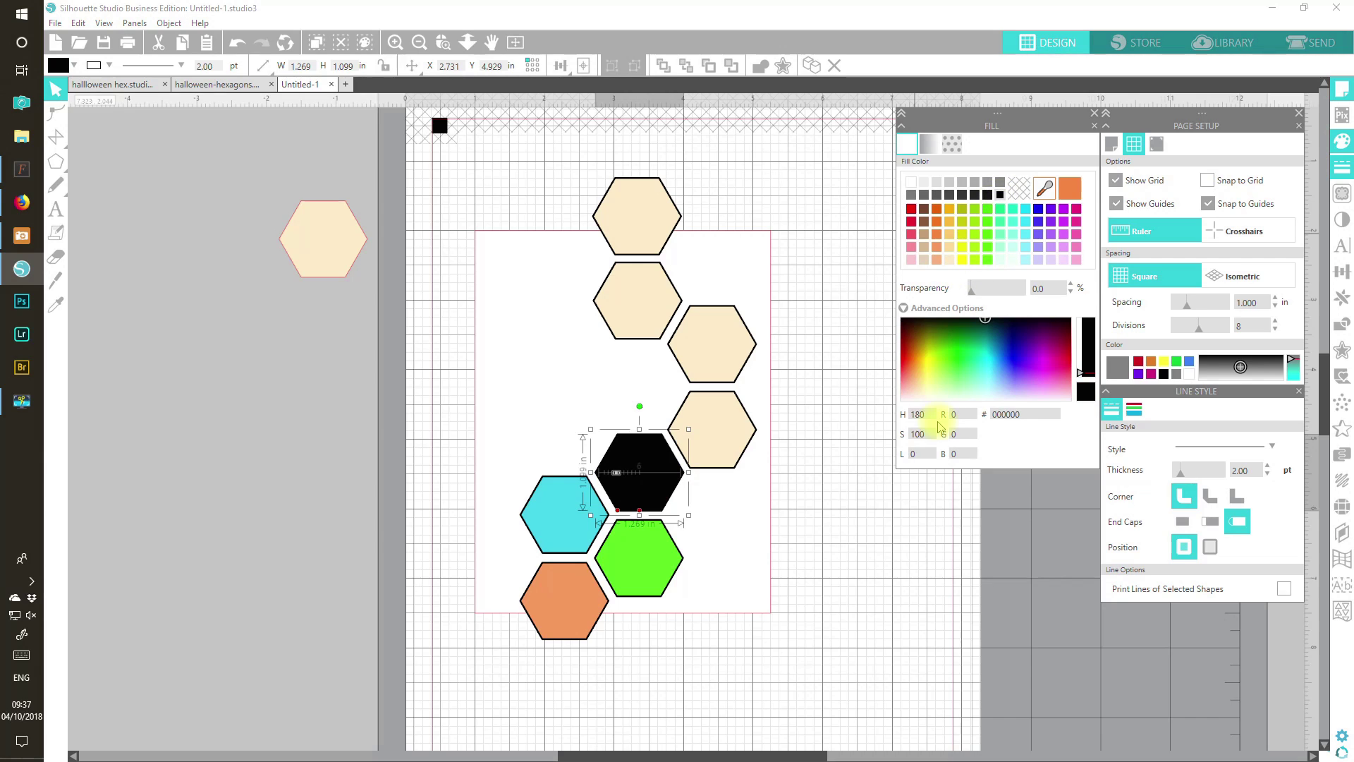
{"action": "left_click", "coordinate": [741, 441]}
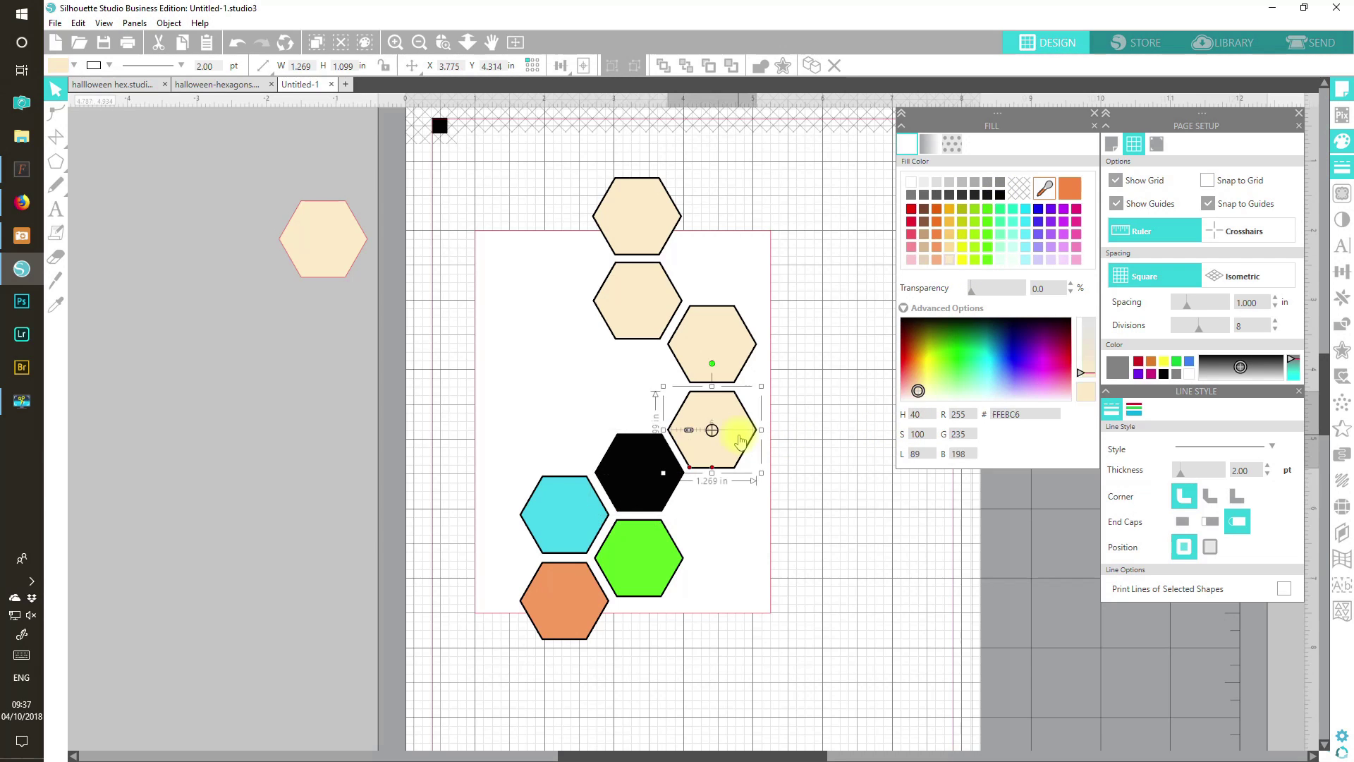
{"action": "left_click", "coordinate": [1039, 356]}
{"action": "left_click_drag", "start_coordinate": [1039, 356], "coordinate": [1035, 357]}
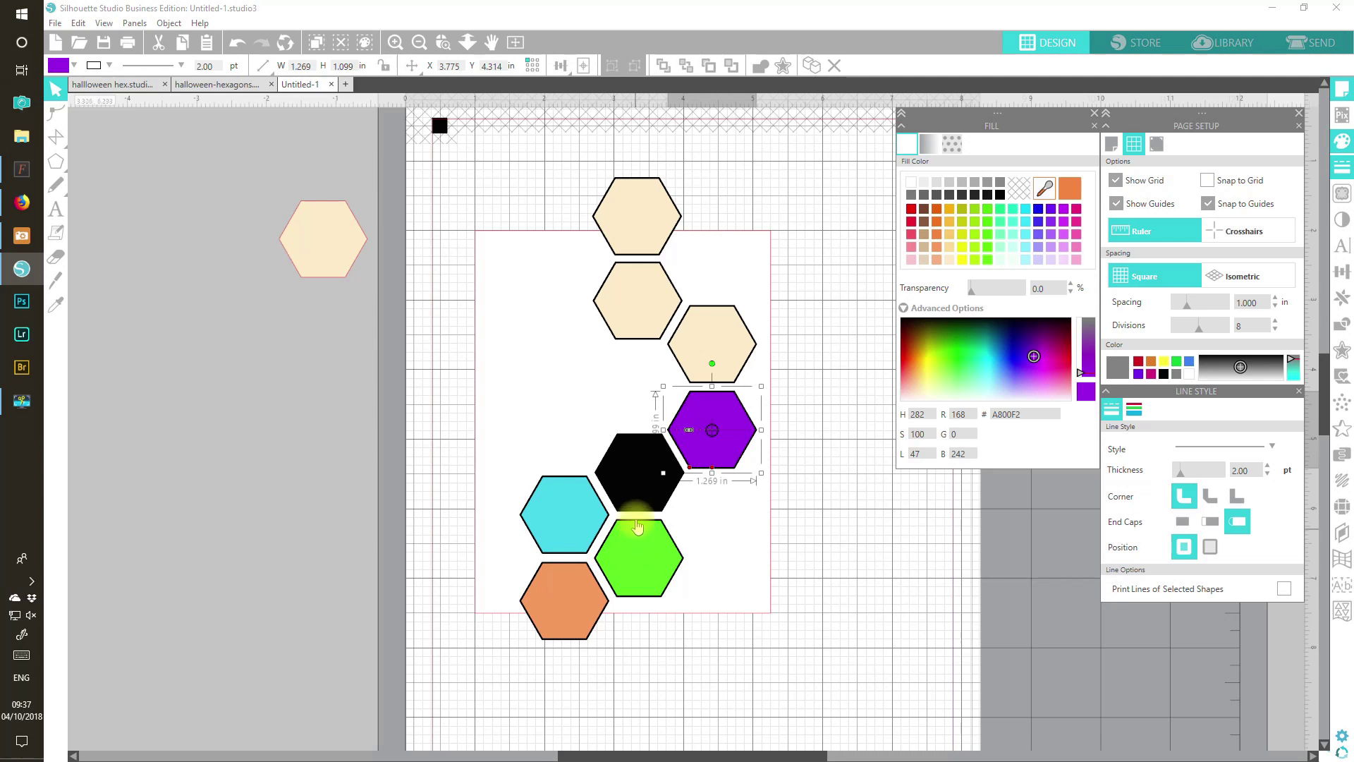
Fill the hexagon above the purple one with the green sampled from the lower green hexagon
{"action": "left_click", "coordinate": [731, 331]}
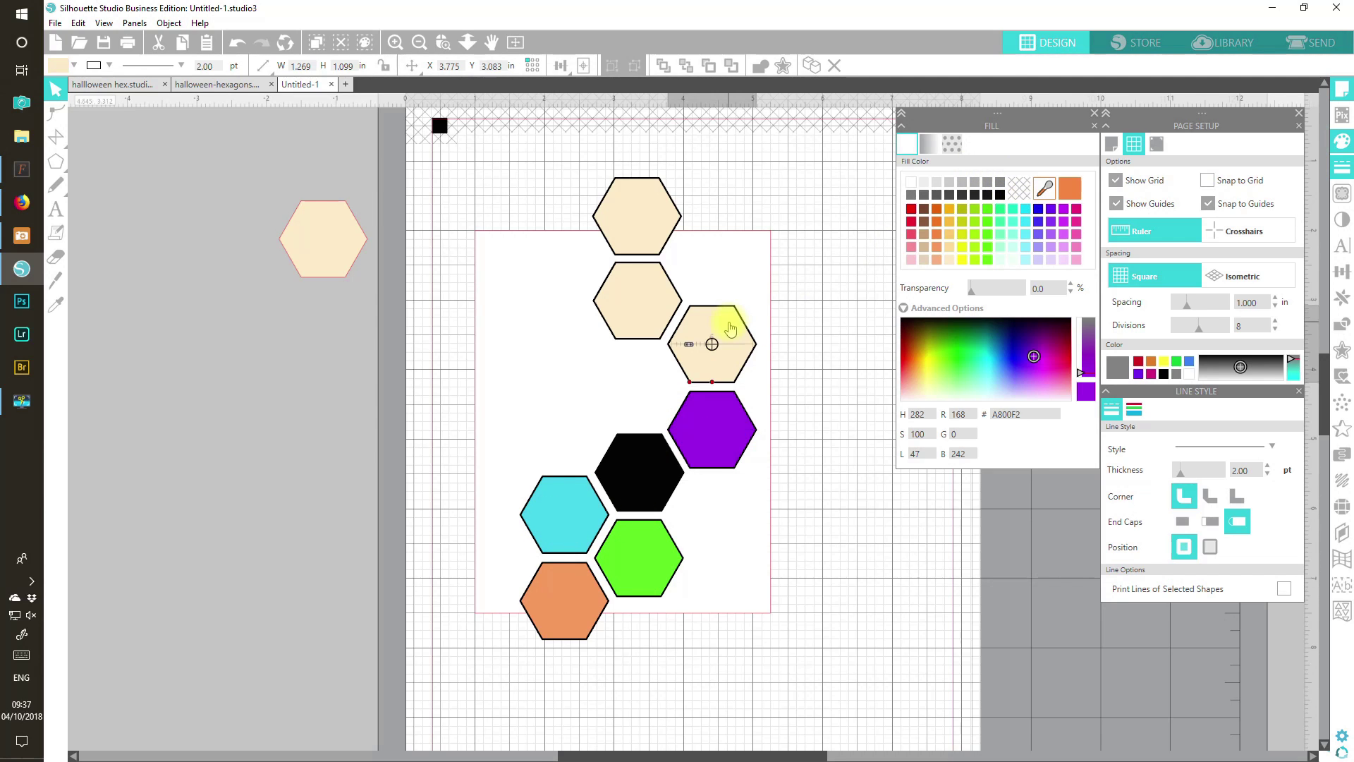
{"action": "left_click", "coordinate": [1046, 187]}
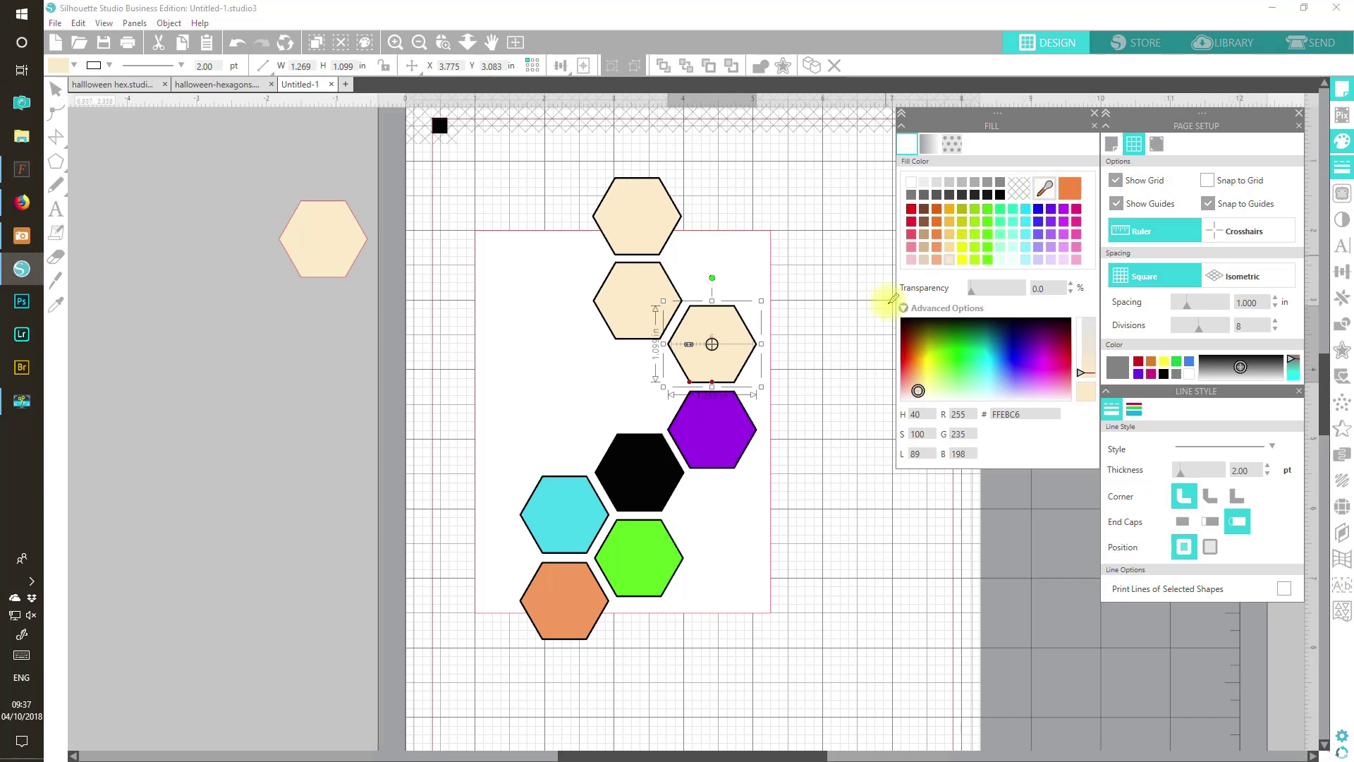
{"action": "left_click", "coordinate": [673, 557]}
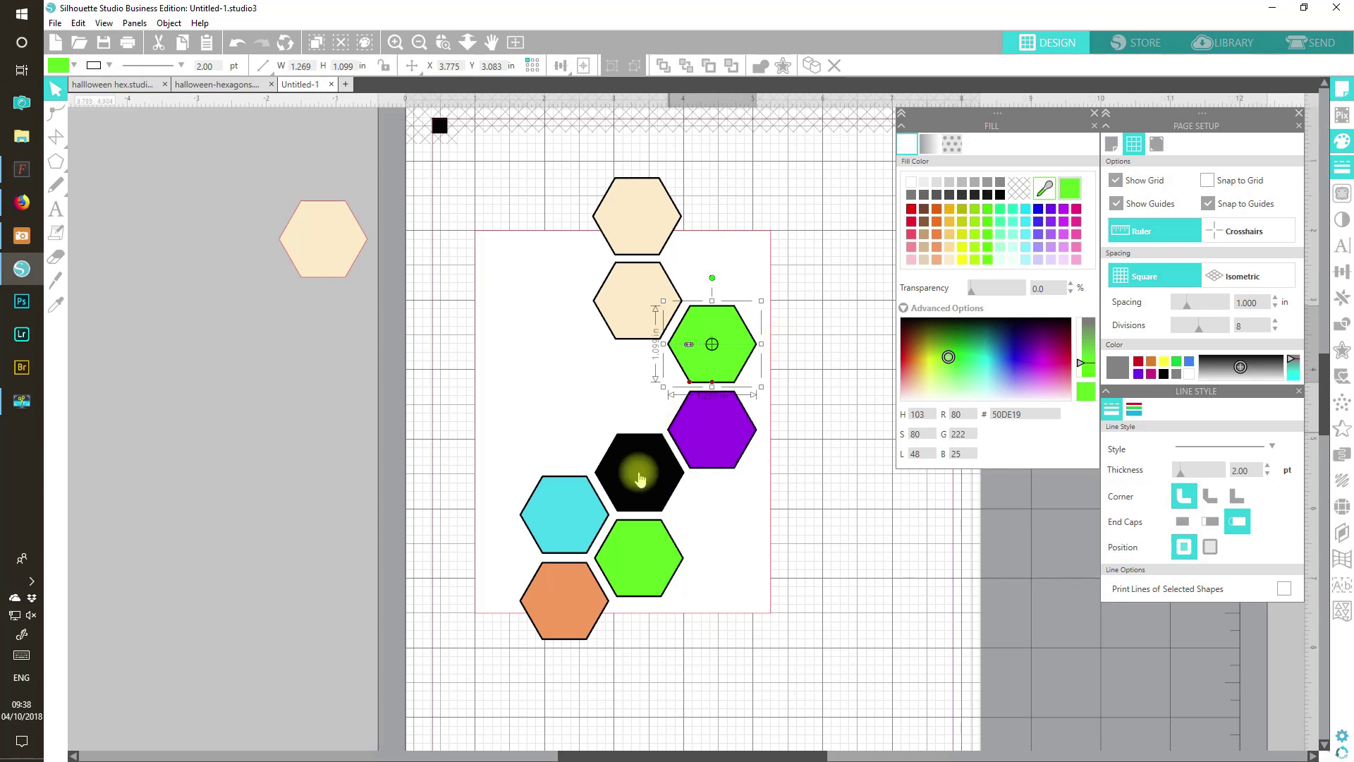
Copy the light blue hexagon's color code 38CAEF and apply it to the hexagon at the upper left of the upper green one
{"action": "left_click", "coordinate": [587, 515]}
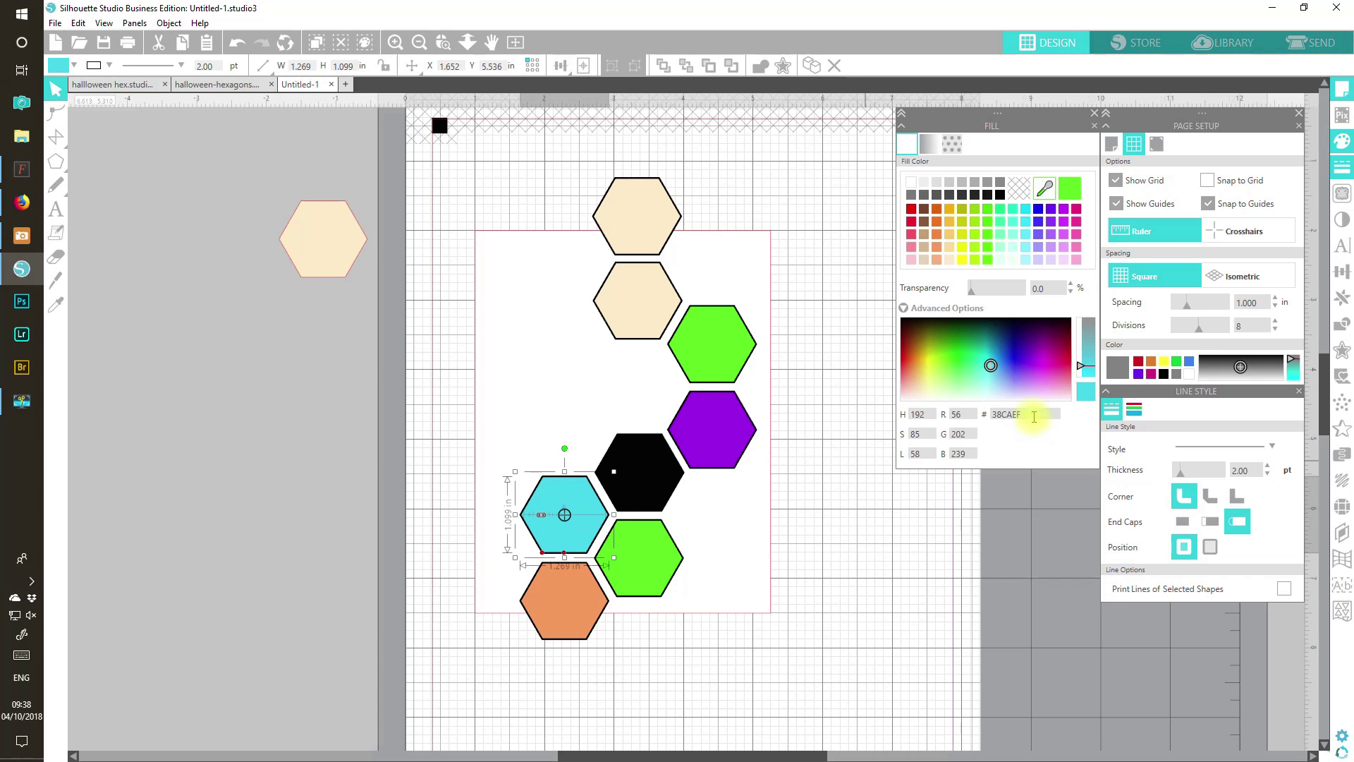
{"action": "left_click_drag", "start_coordinate": [1034, 417], "coordinate": [999, 412]}
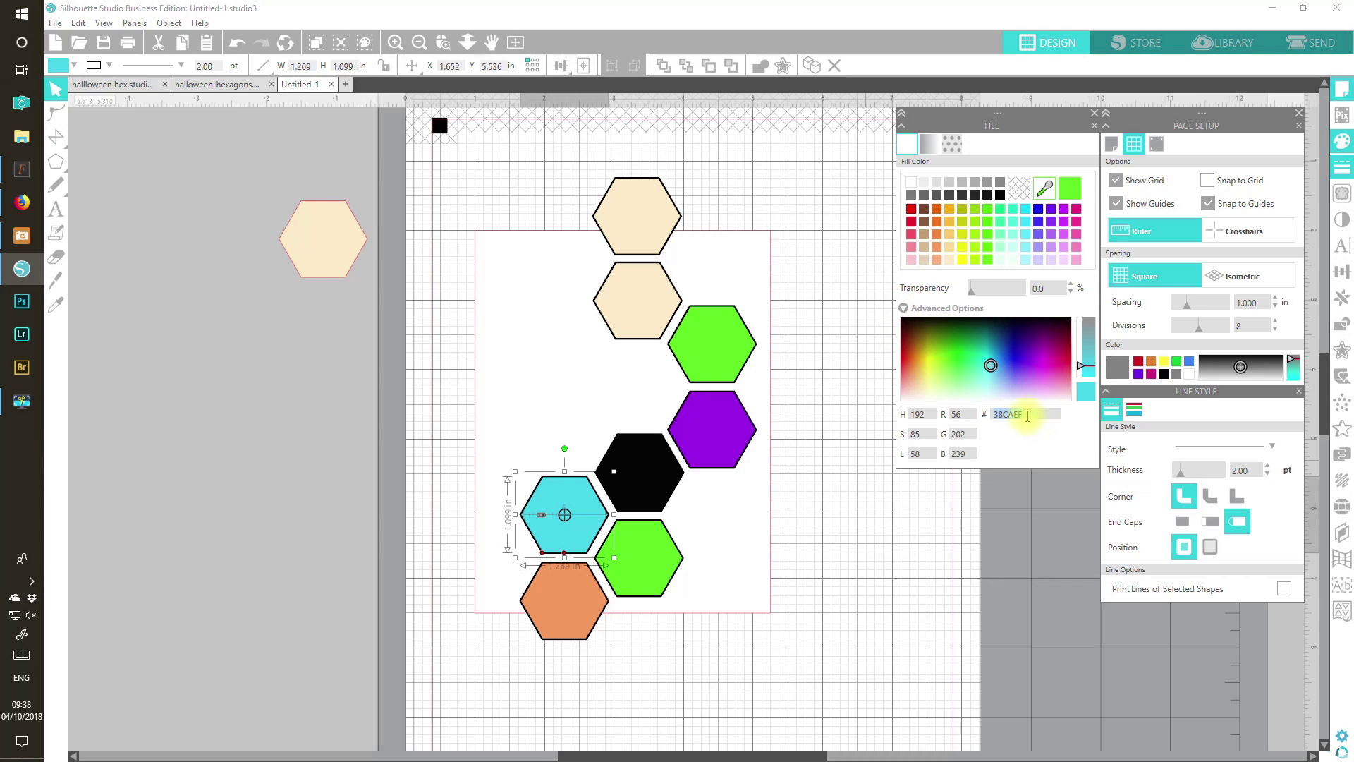
{"action": "left_click", "coordinate": [1001, 411]}
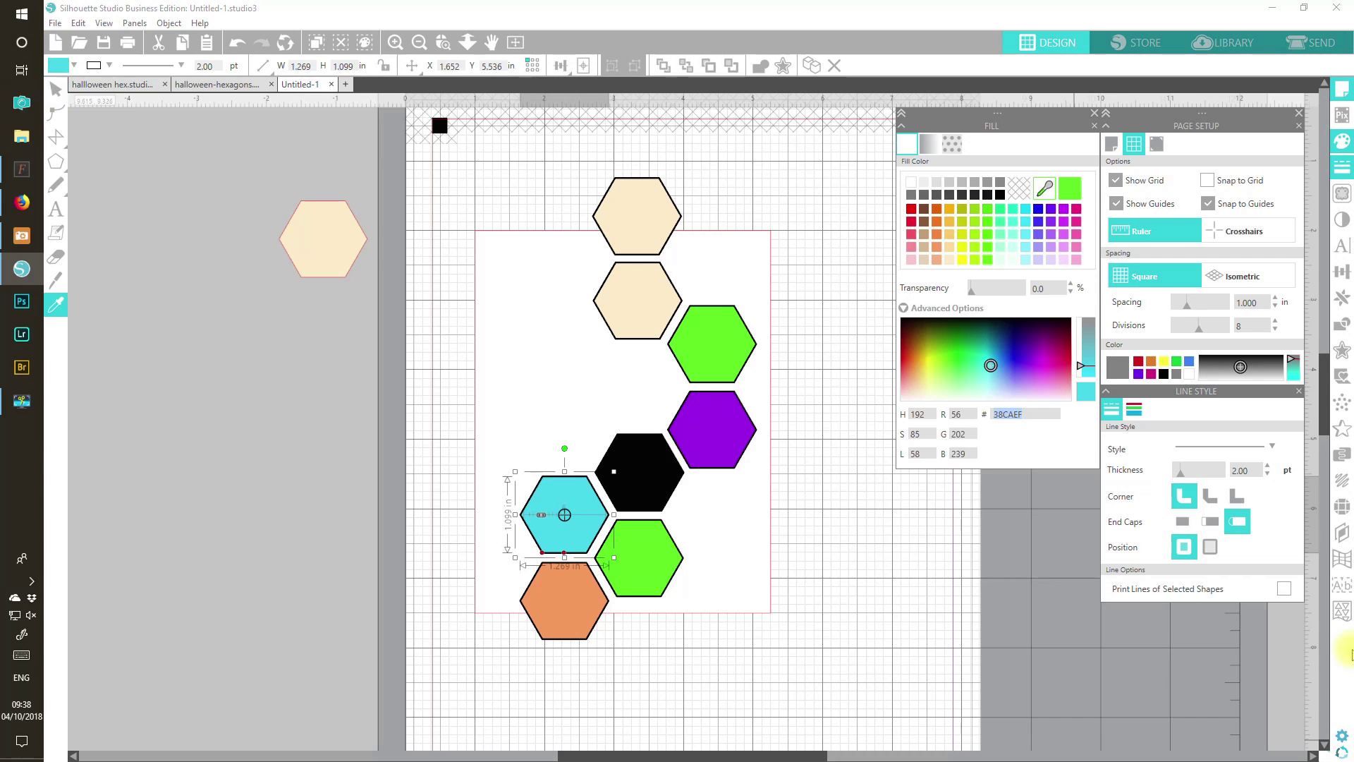
{"action": "key", "text": "Escape"}
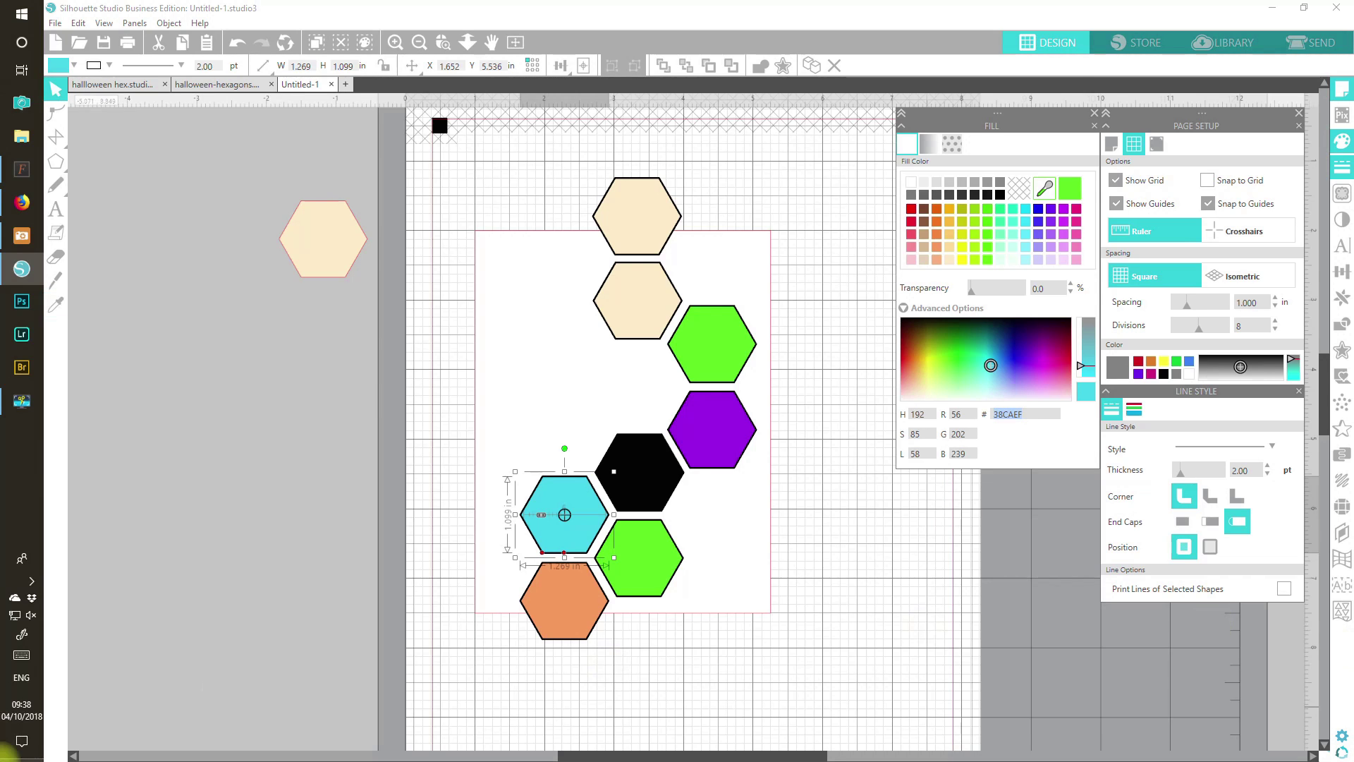
{"action": "left_click", "coordinate": [665, 293]}
{"action": "left_click_drag", "start_coordinate": [1062, 420], "coordinate": [982, 412]}
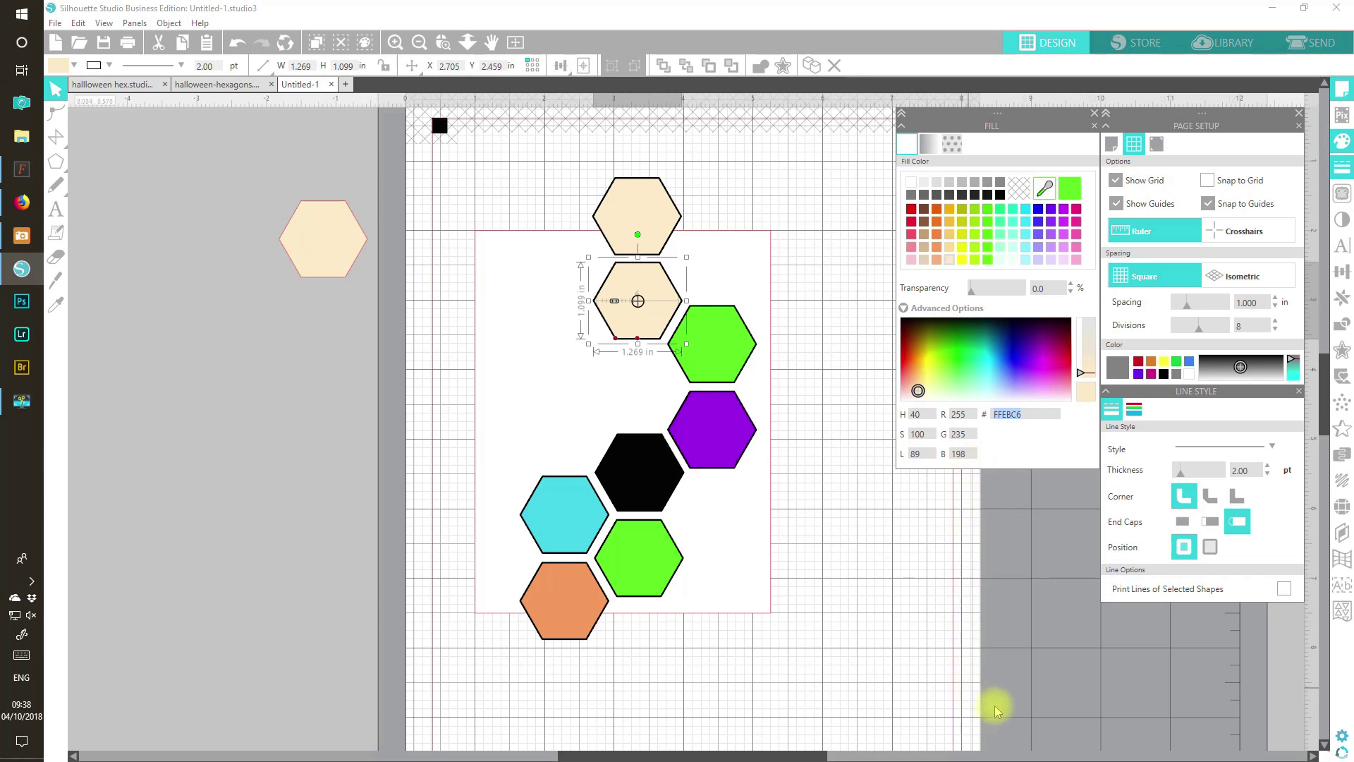
{"action": "key", "text": "i"}
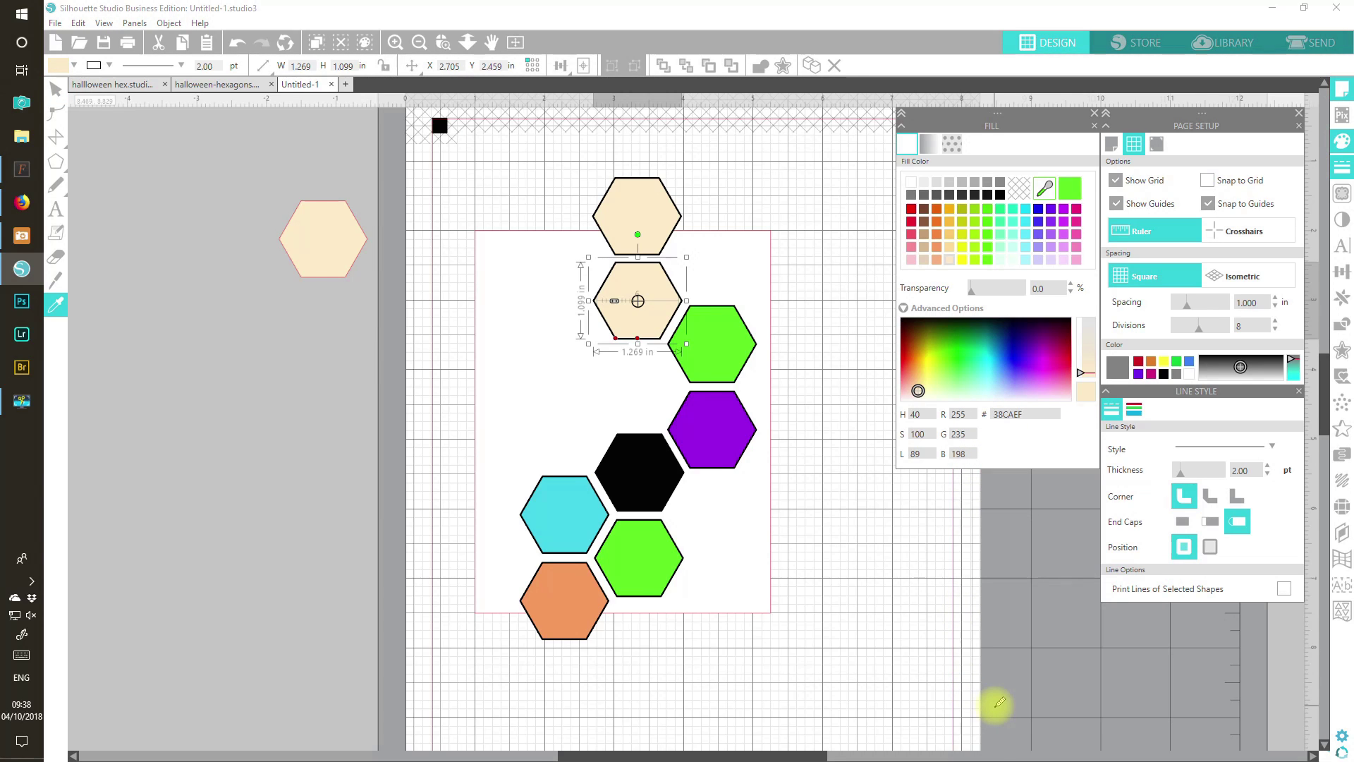
{"action": "key", "text": "v"}
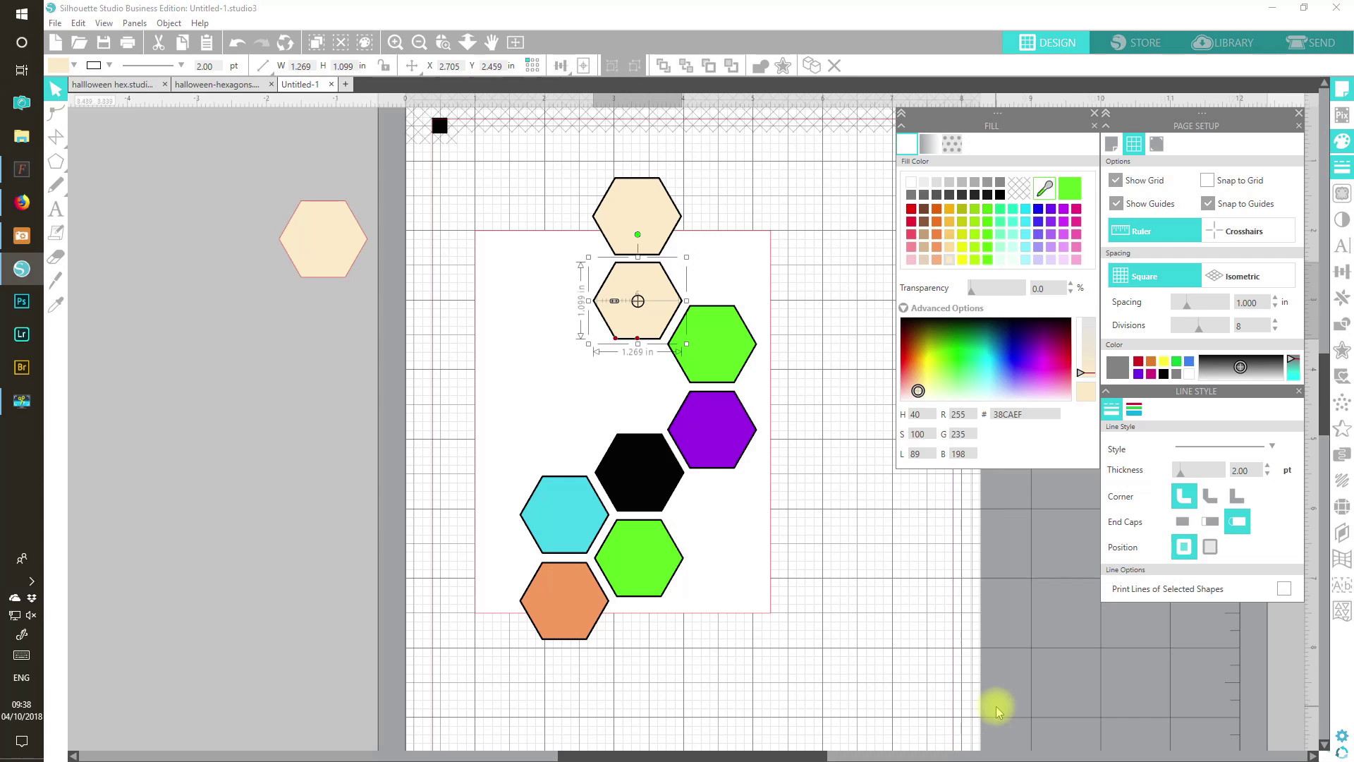
{"action": "key", "text": "Return"}
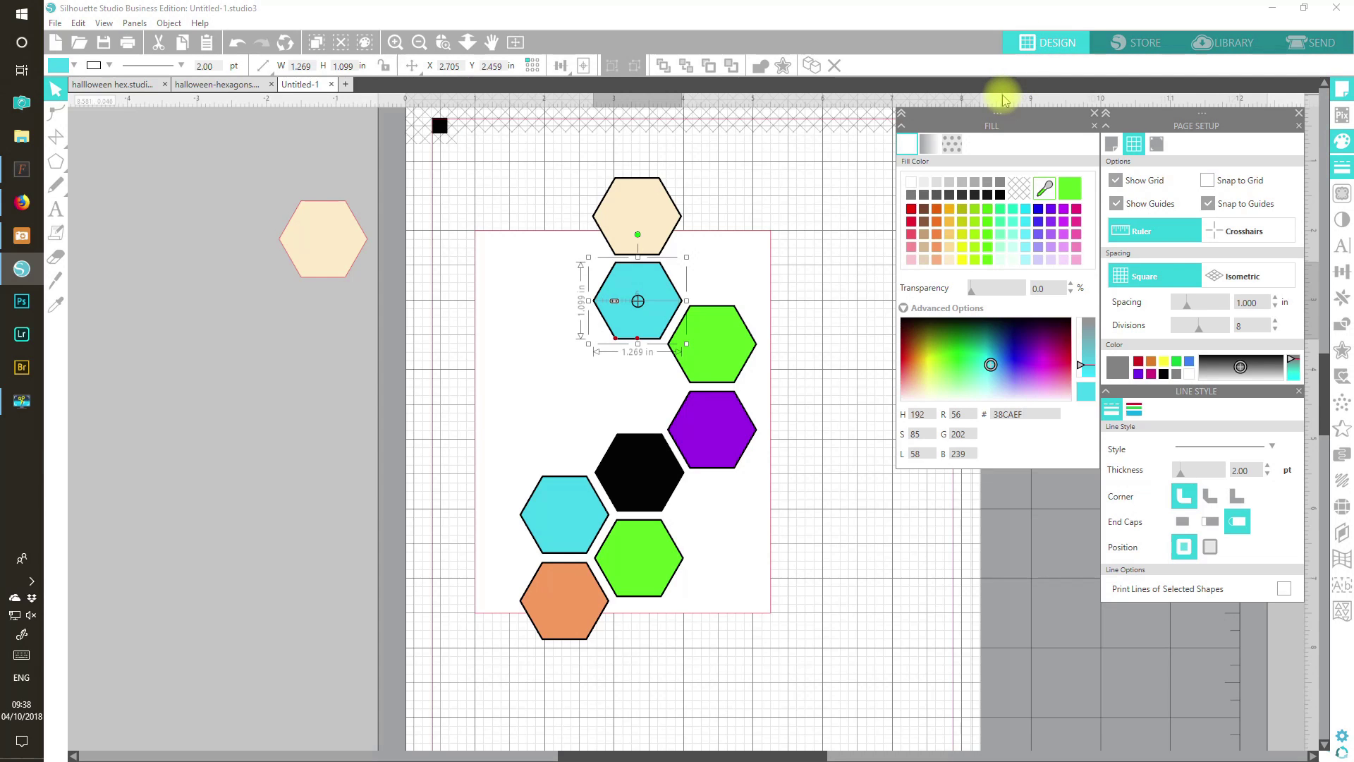
Transfer the lowest orange hexagon's properties to the topmost cream hexagon in the honeycomb
{"action": "left_click", "coordinate": [59, 312]}
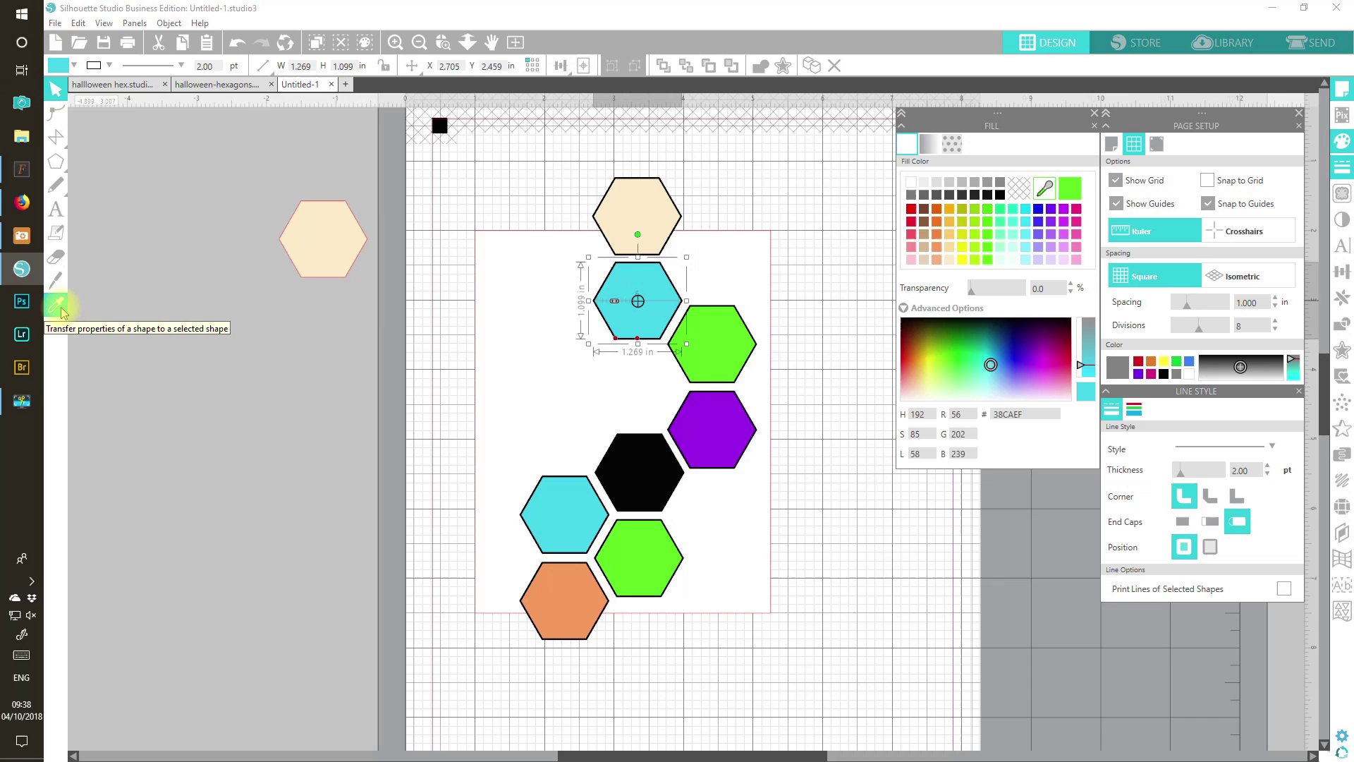
{"action": "left_click", "coordinate": [633, 217]}
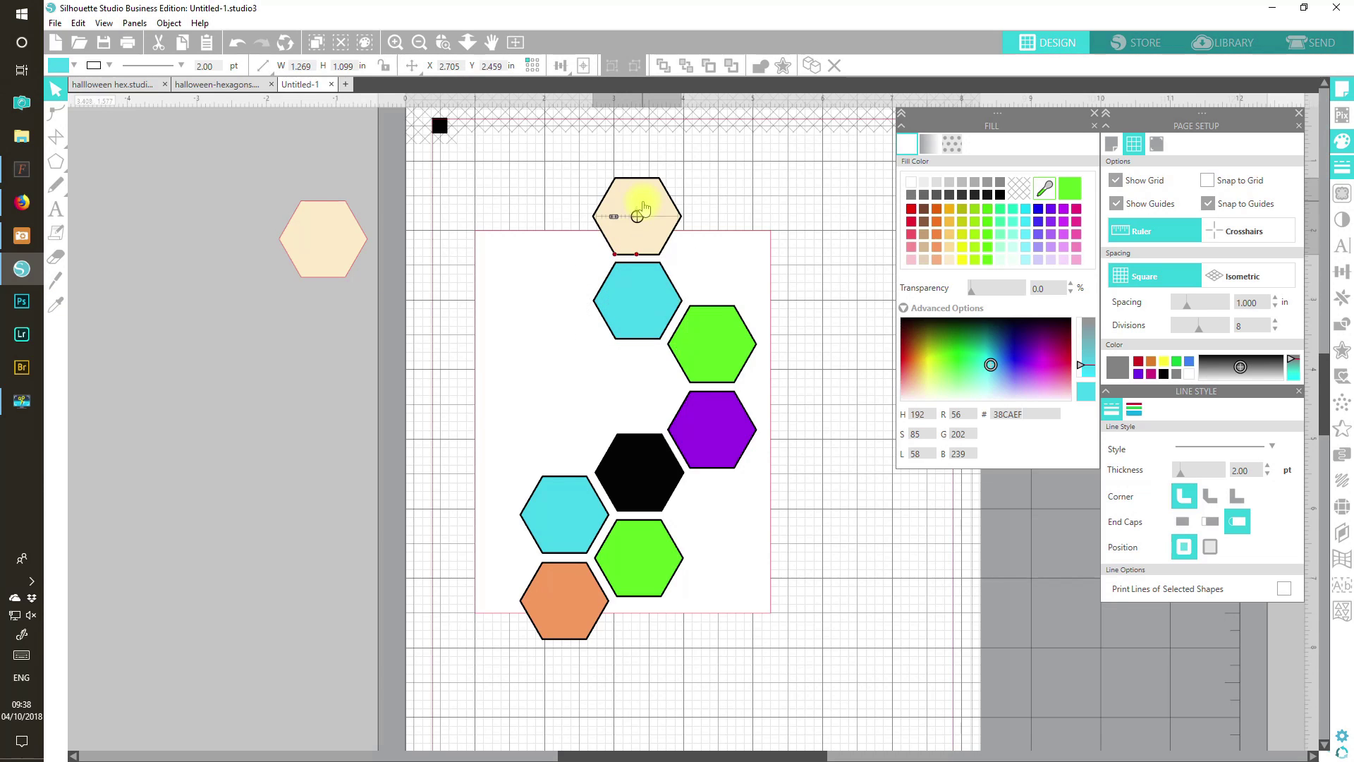
{"action": "left_click", "coordinate": [56, 305]}
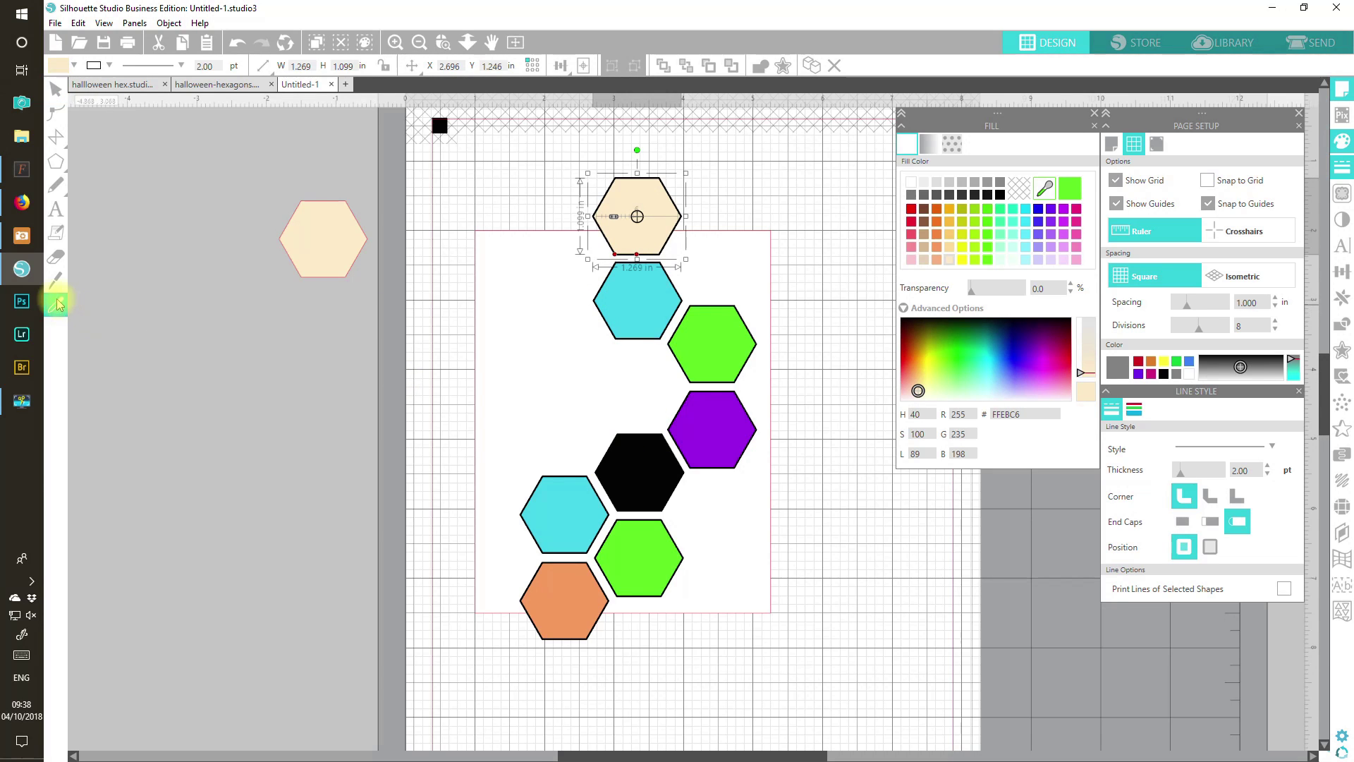
{"action": "left_click", "coordinate": [589, 606]}
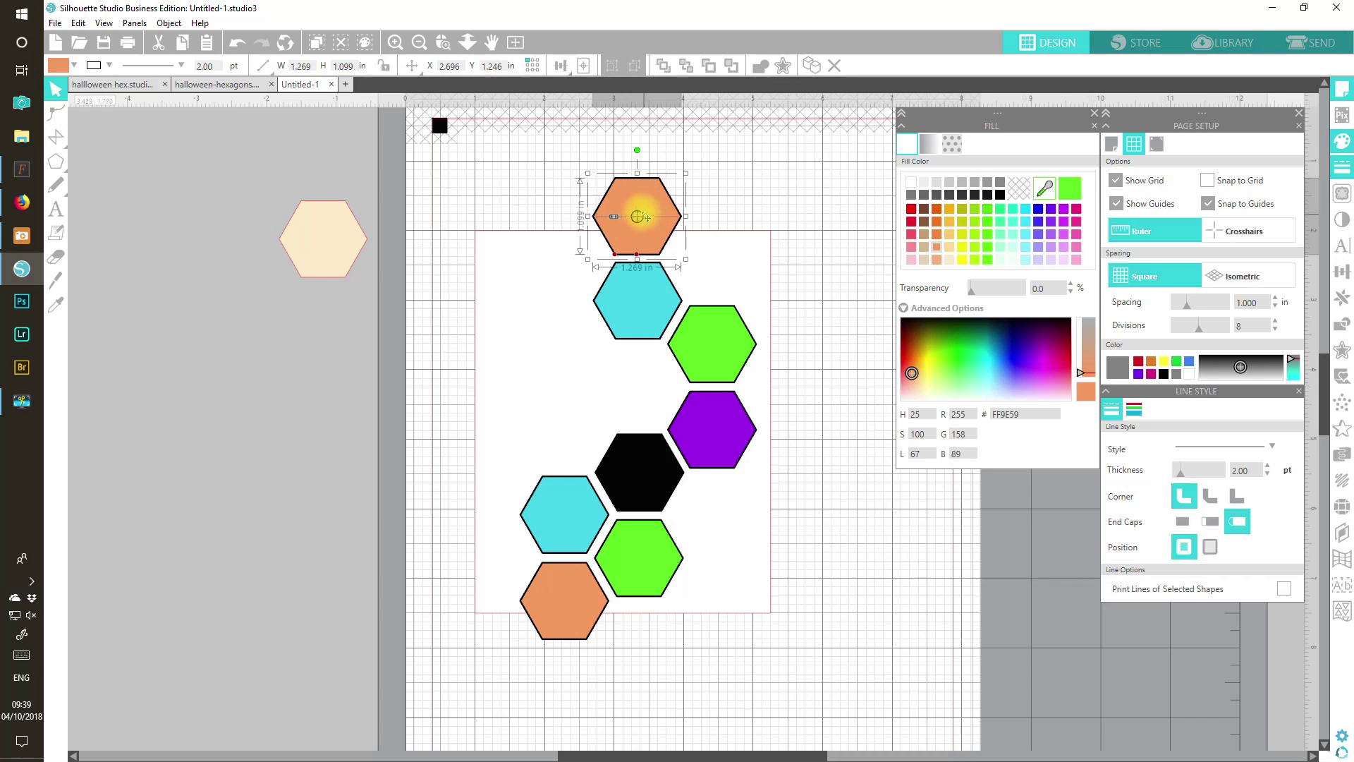
Erase a band across the top orange hexagon at the card's upper edge and the lowest hexagon's overhang below the card
{"action": "left_click", "coordinate": [57, 262]}
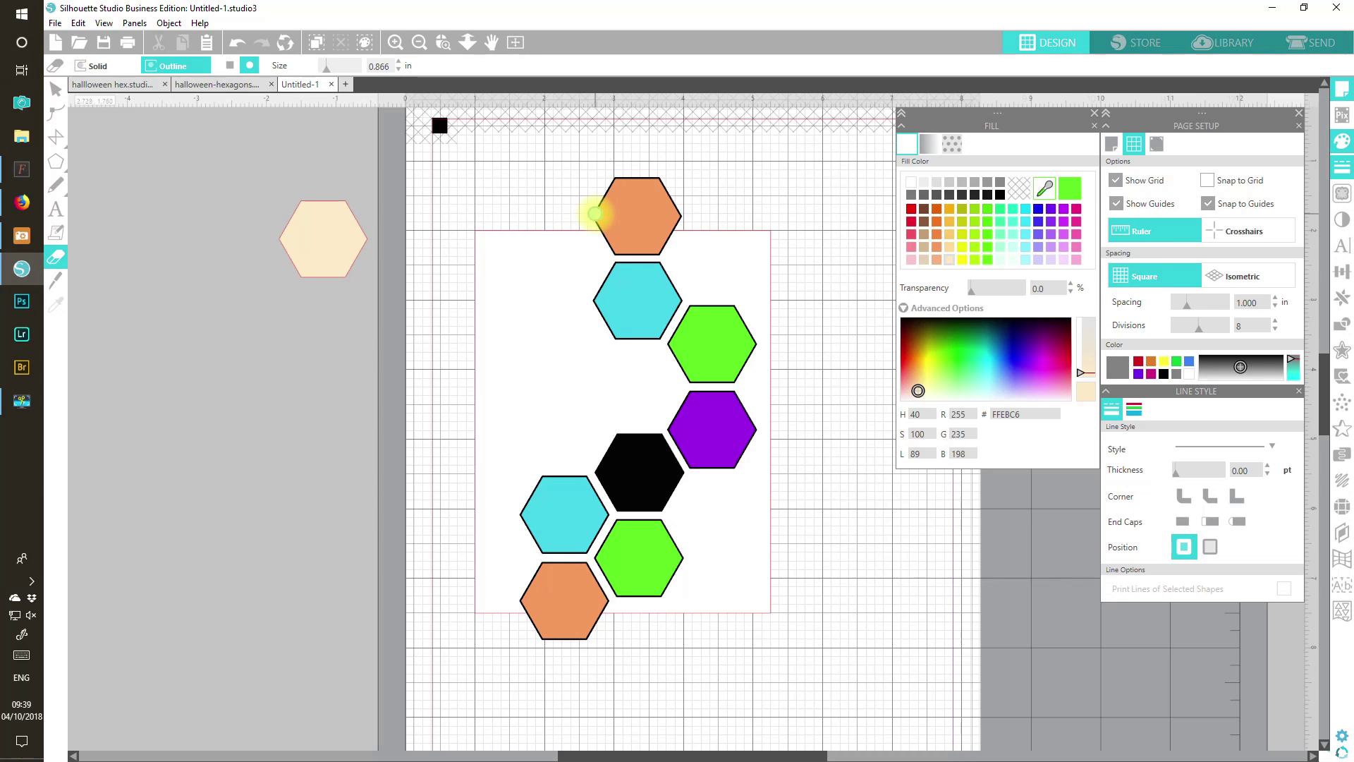
{"action": "mouse_move", "coordinate": [594, 213]}
{"action": "left_mouse_down"}
{"action": "mouse_move", "coordinate": [676, 215]}
{"action": "mouse_move", "coordinate": [612, 214]}
{"action": "mouse_move", "coordinate": [643, 214]}
{"action": "left_mouse_up"}
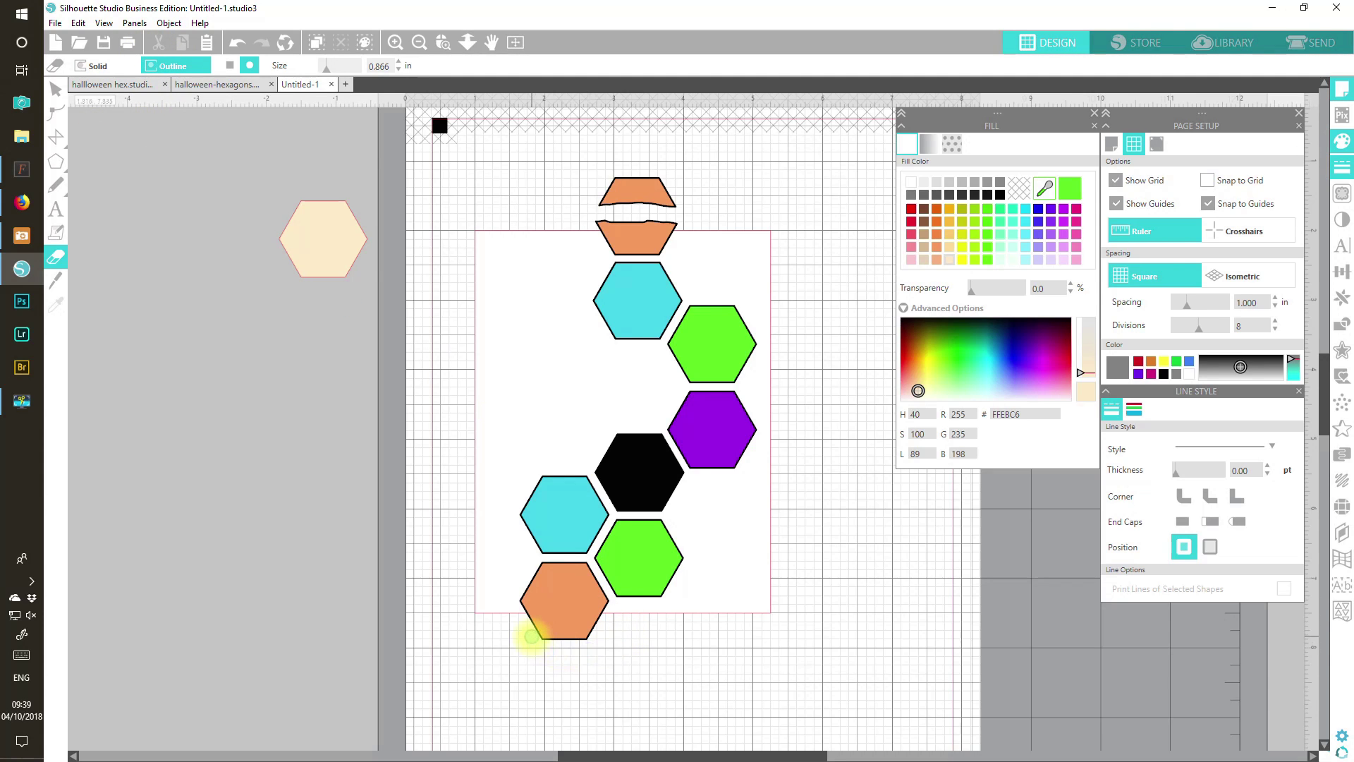
{"action": "mouse_move", "coordinate": [531, 629]}
{"action": "left_mouse_down"}
{"action": "mouse_move", "coordinate": [602, 628]}
{"action": "mouse_move", "coordinate": [534, 631]}
{"action": "mouse_move", "coordinate": [593, 647]}
{"action": "left_mouse_up"}
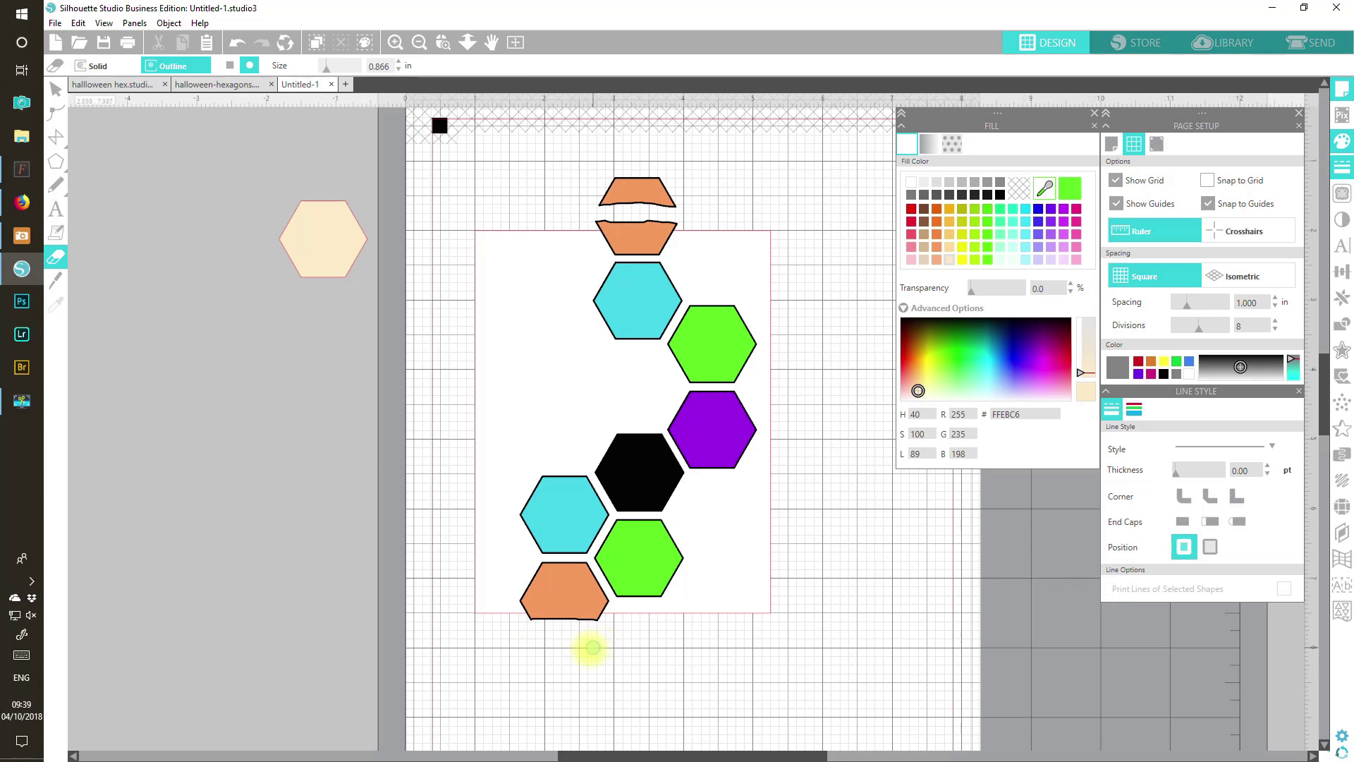
Cut away the detached upper piece of the top orange hexagon outside the card
{"action": "left_click", "coordinate": [55, 88]}
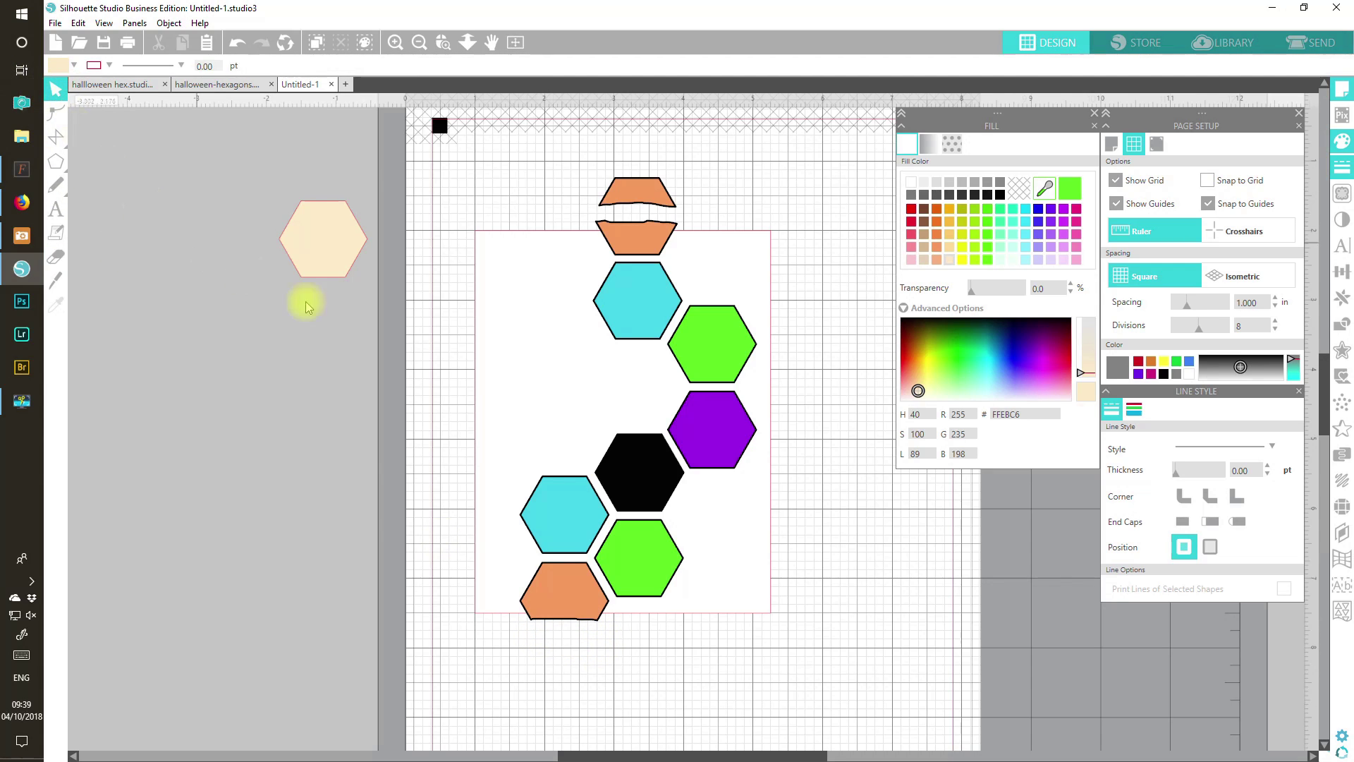
{"action": "left_click", "coordinate": [630, 192]}
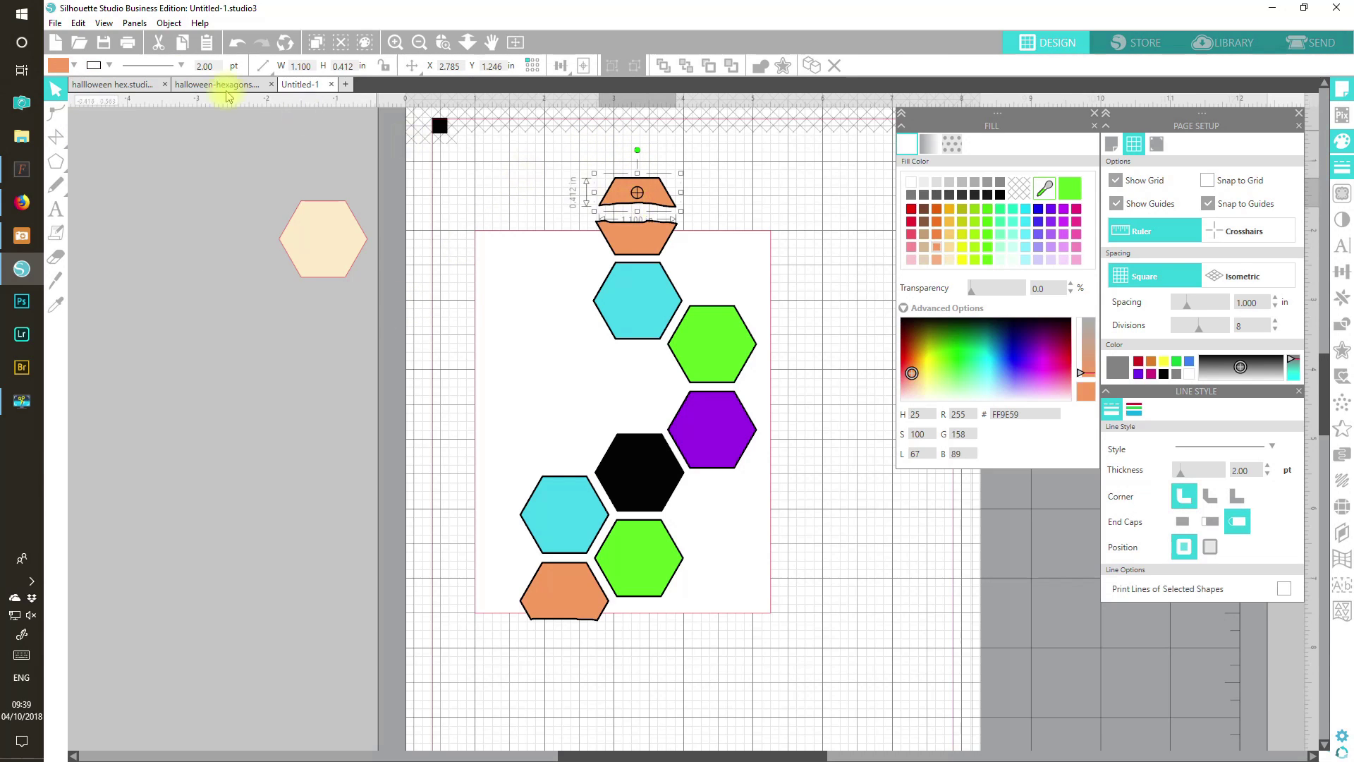
{"action": "left_click", "coordinate": [159, 42]}
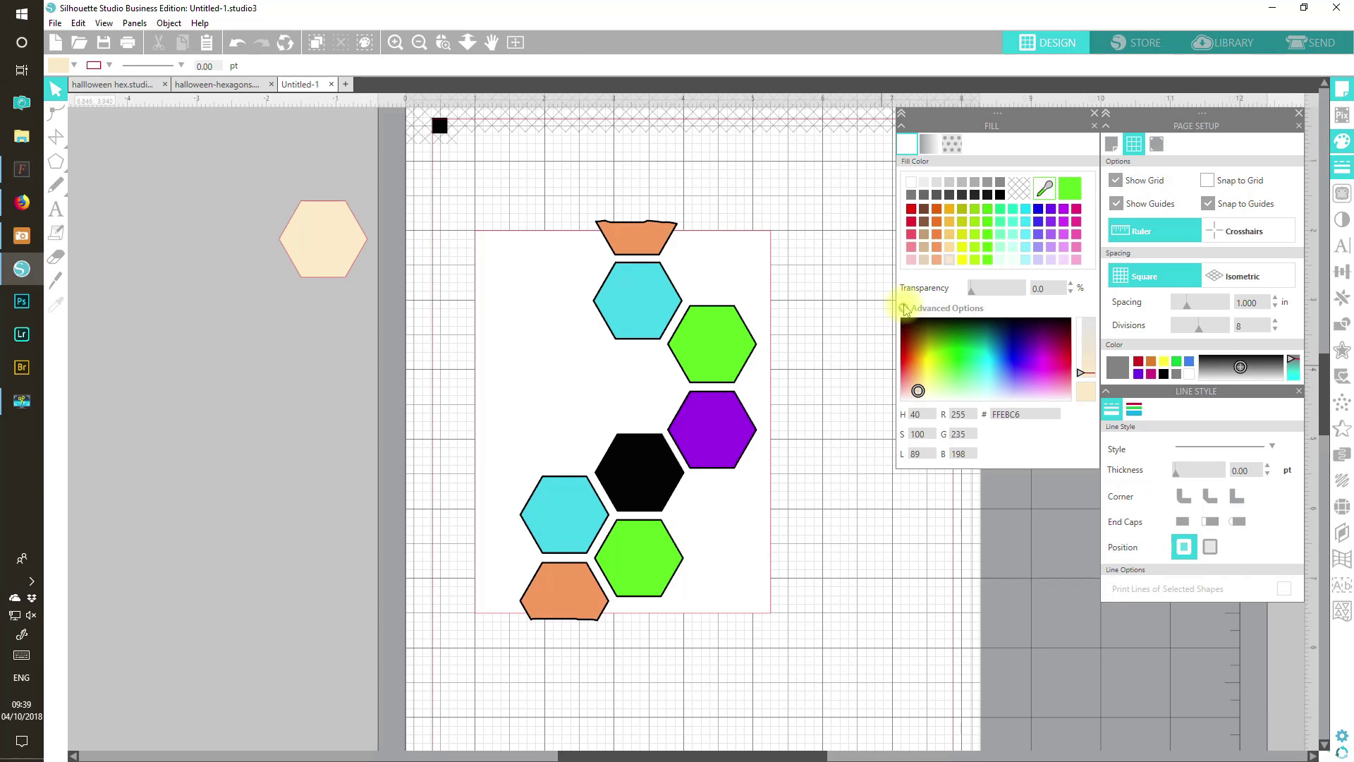
Collapse the advanced fill options and set up new text with the KLBeaches font and a white fill
{"action": "left_click", "coordinate": [904, 308]}
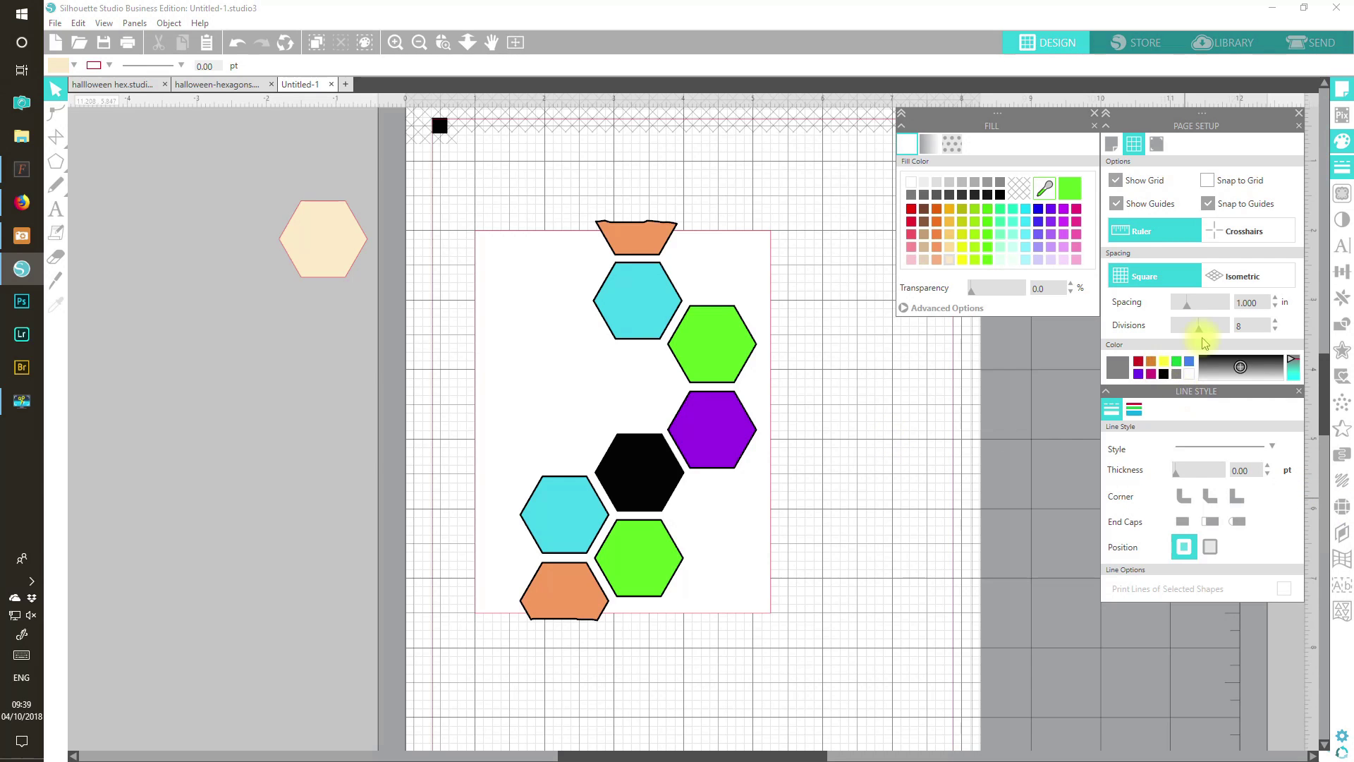
{"action": "left_click", "coordinate": [1343, 247]}
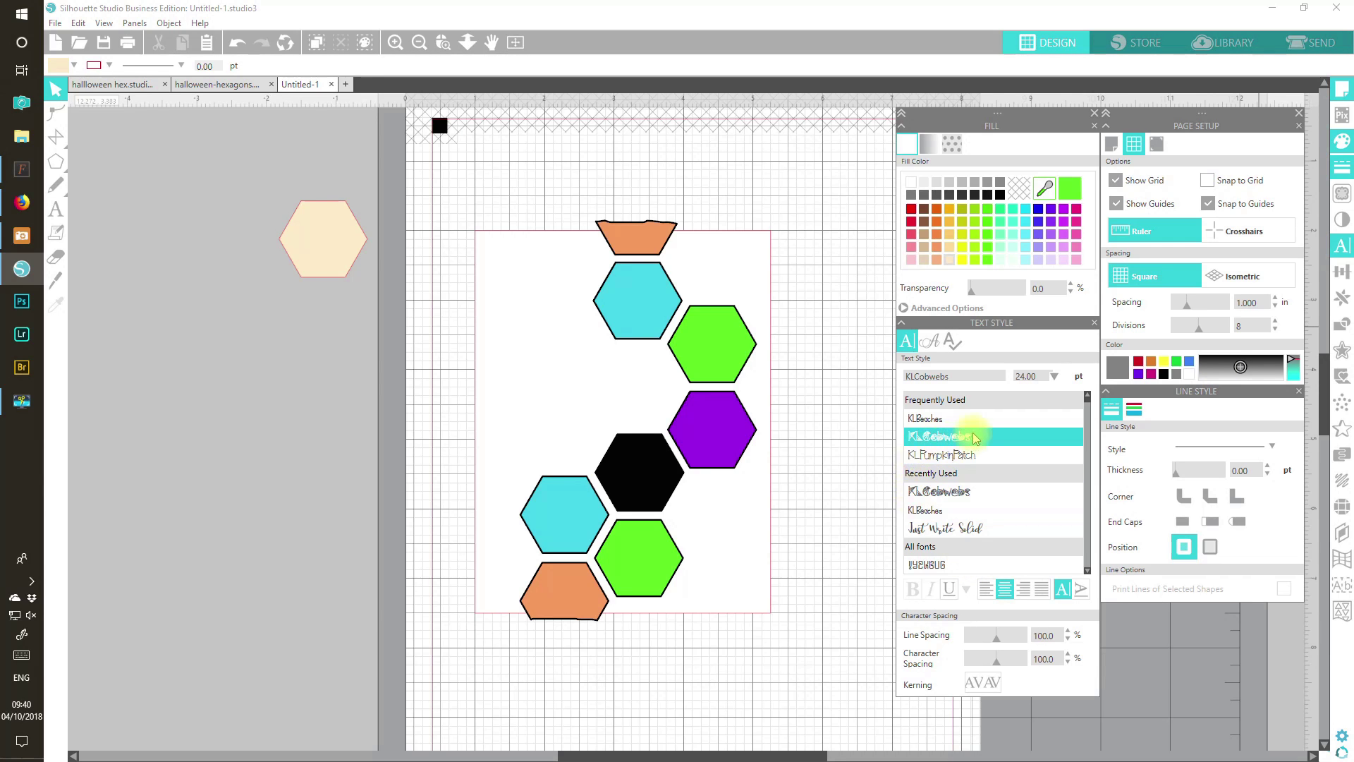
{"action": "left_click", "coordinate": [935, 423]}
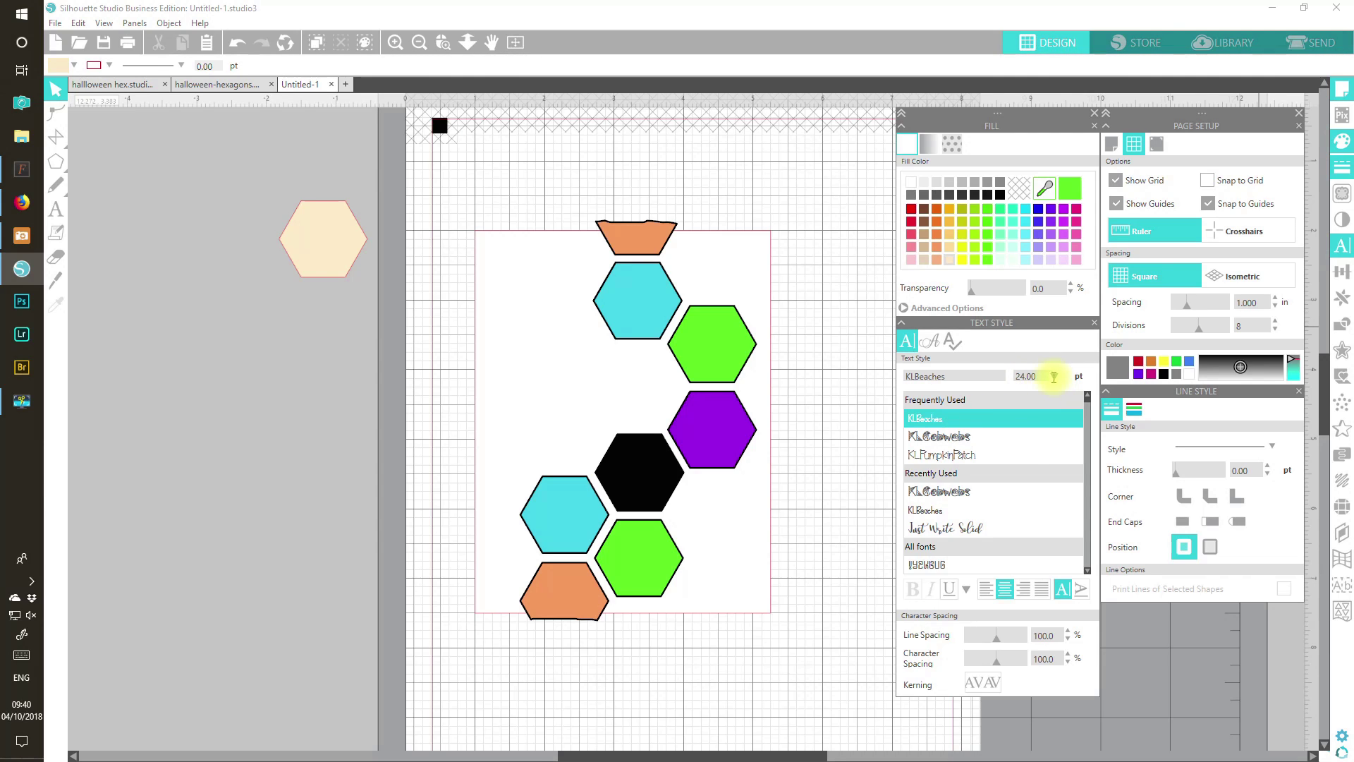
{"action": "left_click", "coordinate": [1134, 411]}
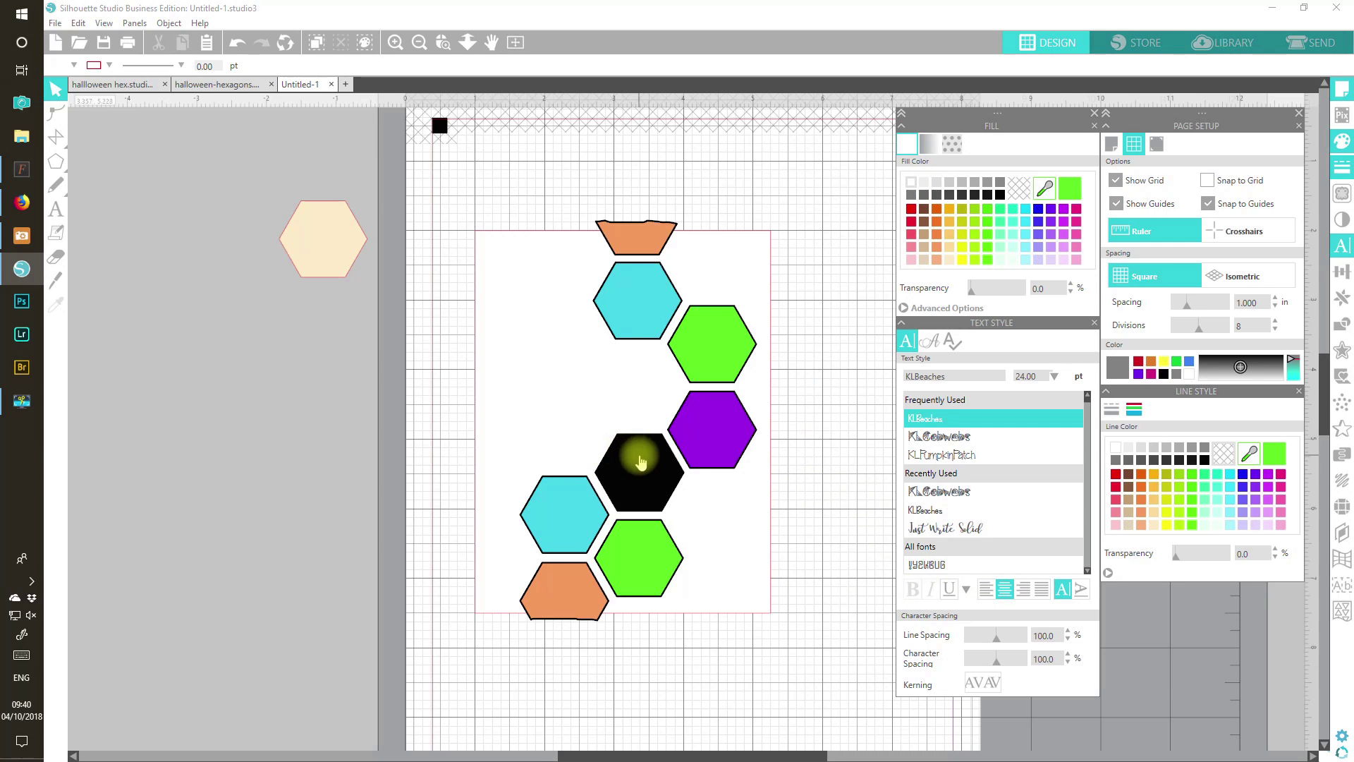
Add the three-line text "TRICK OR TREAT!" over the black hexagon, one word per line
{"action": "left_click", "coordinate": [56, 209]}
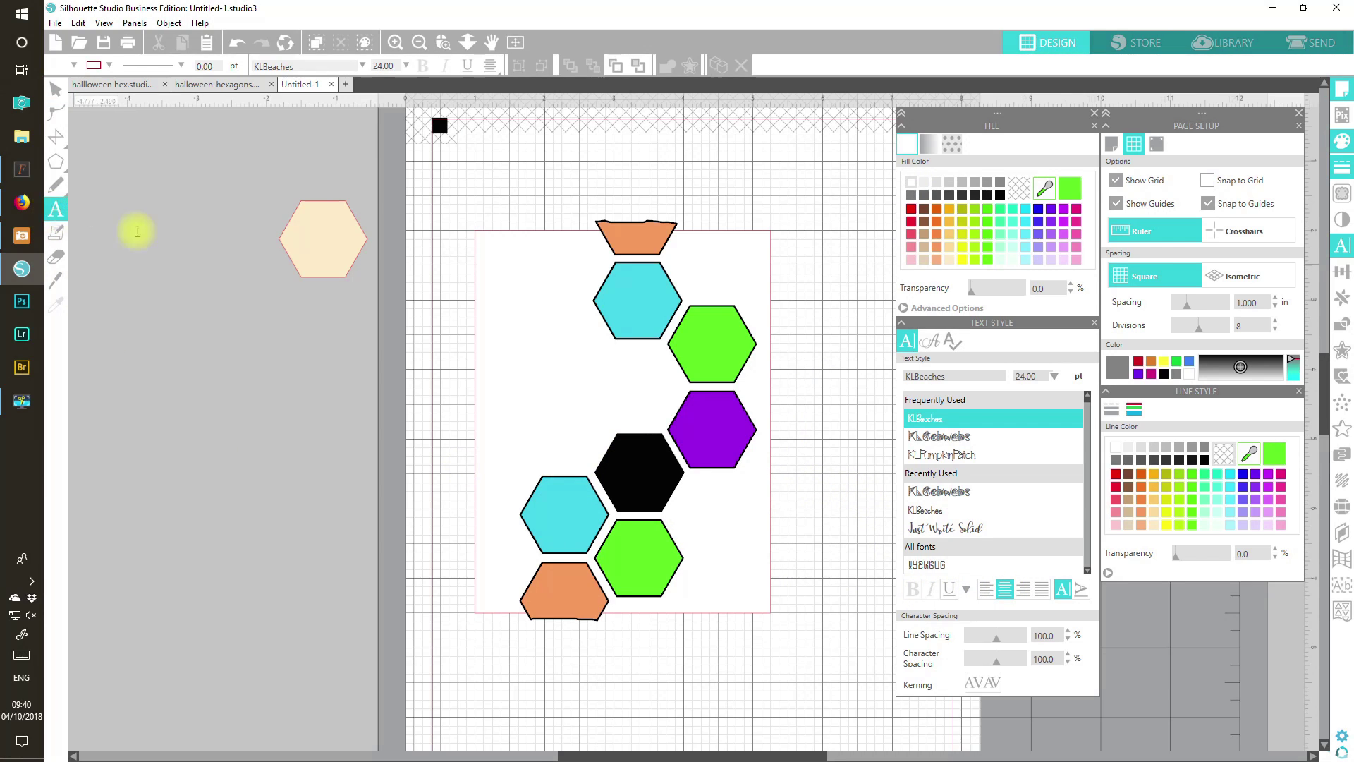
{"action": "left_click", "coordinate": [640, 460]}
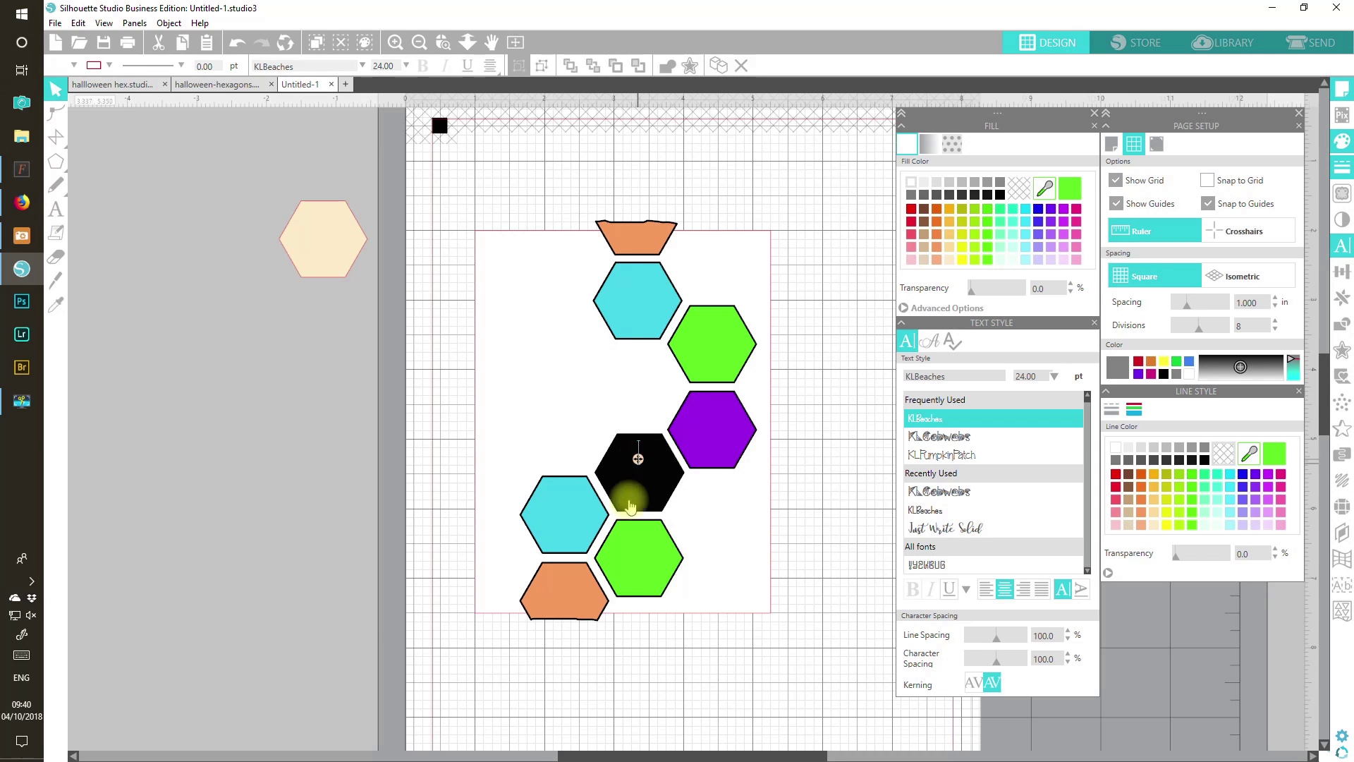
{"action": "type", "text": "TRICK"}
{"action": "key", "text": "Return"}
{"action": "type", "text": "OR"}
{"action": "key", "text": "Return"}
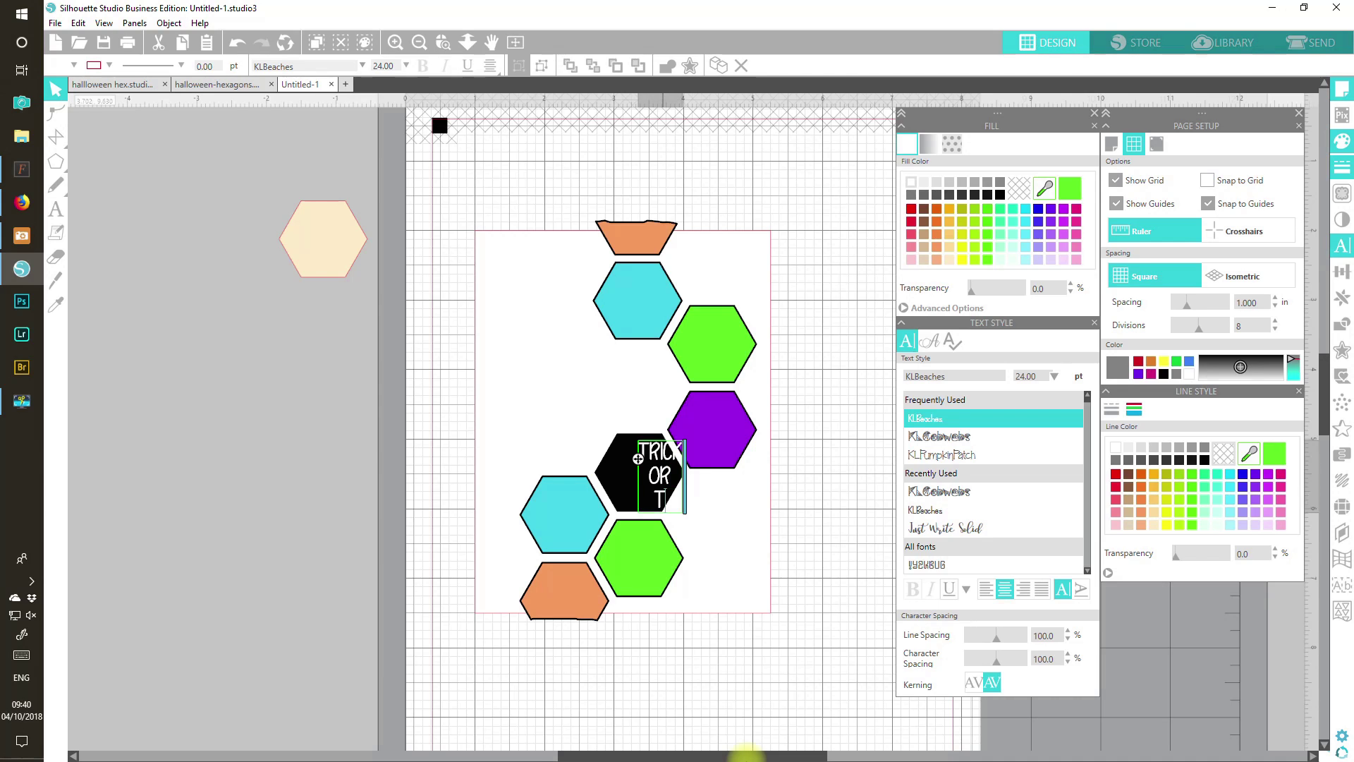
{"action": "type", "text": "TRE"}
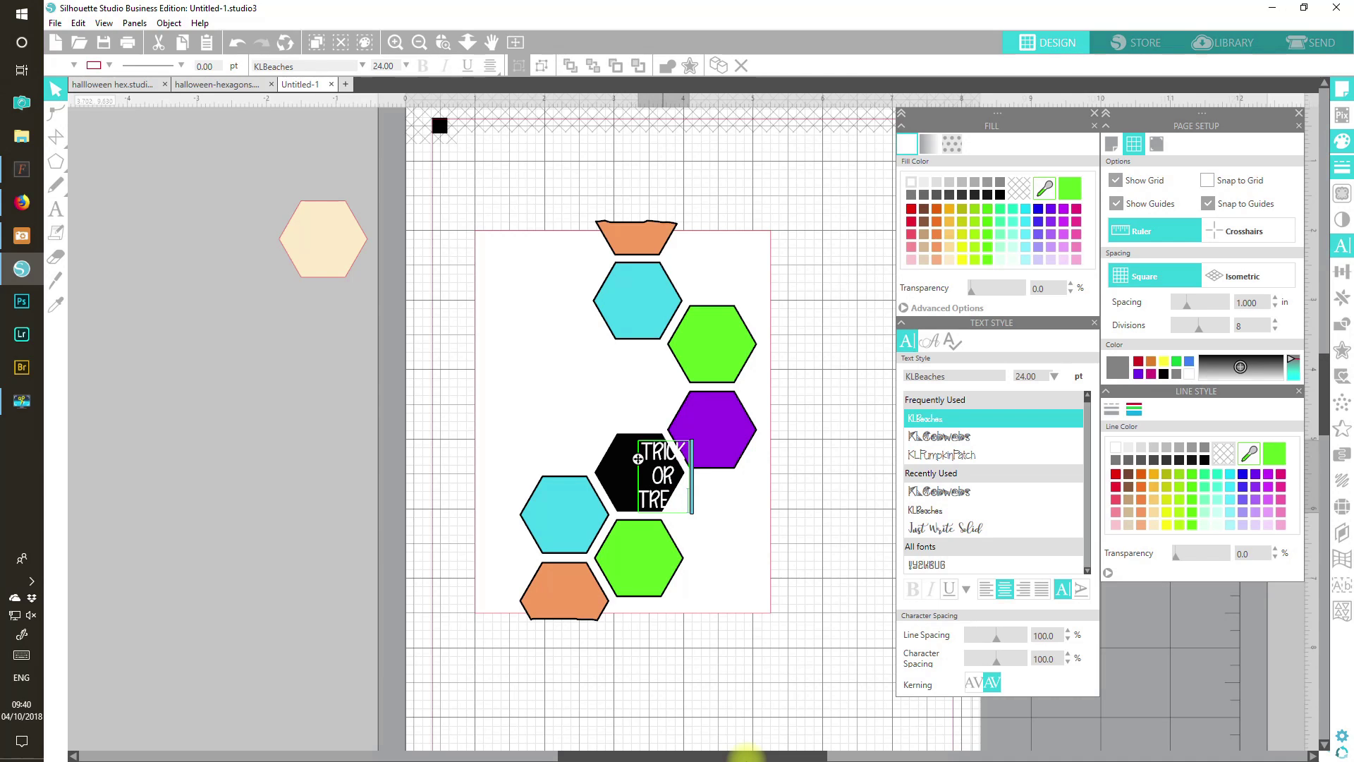
{"action": "type", "text": "AT!"}
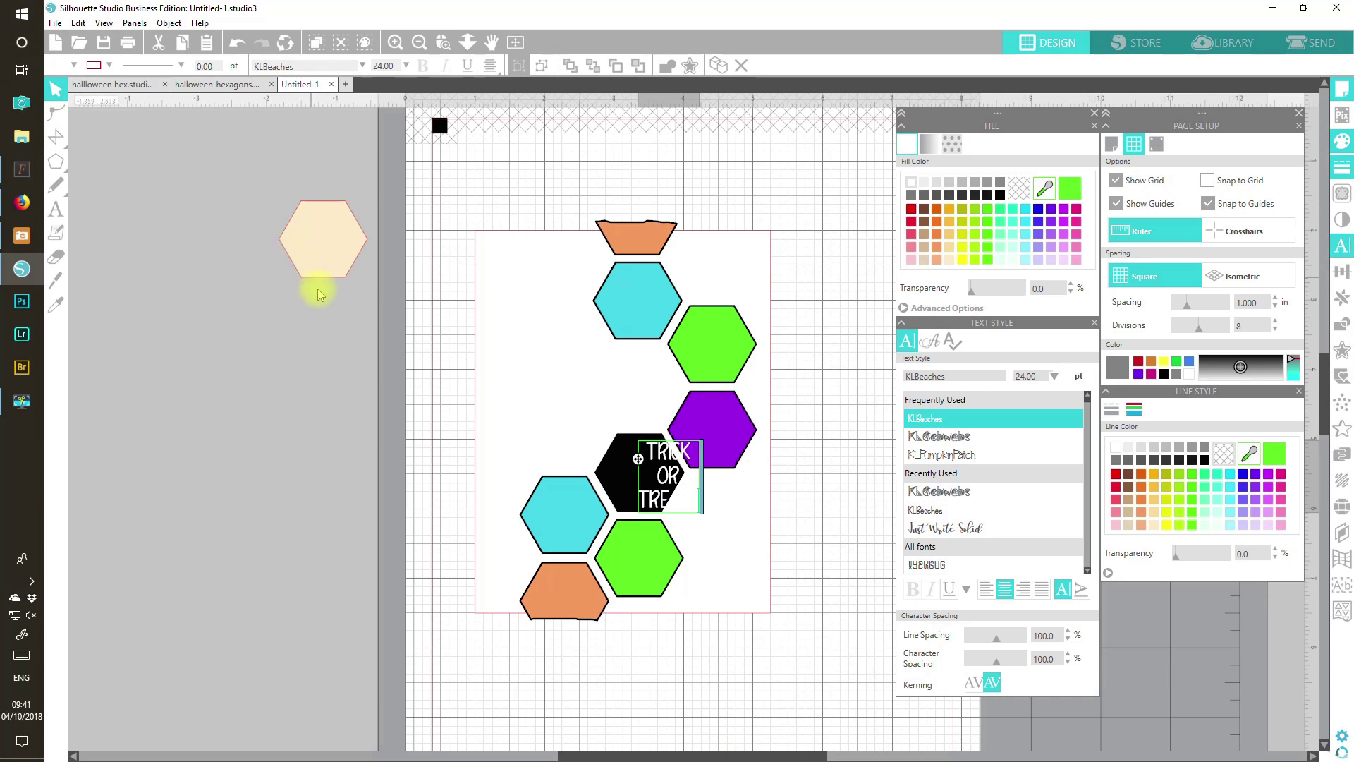
{"action": "left_click", "coordinate": [311, 347]}
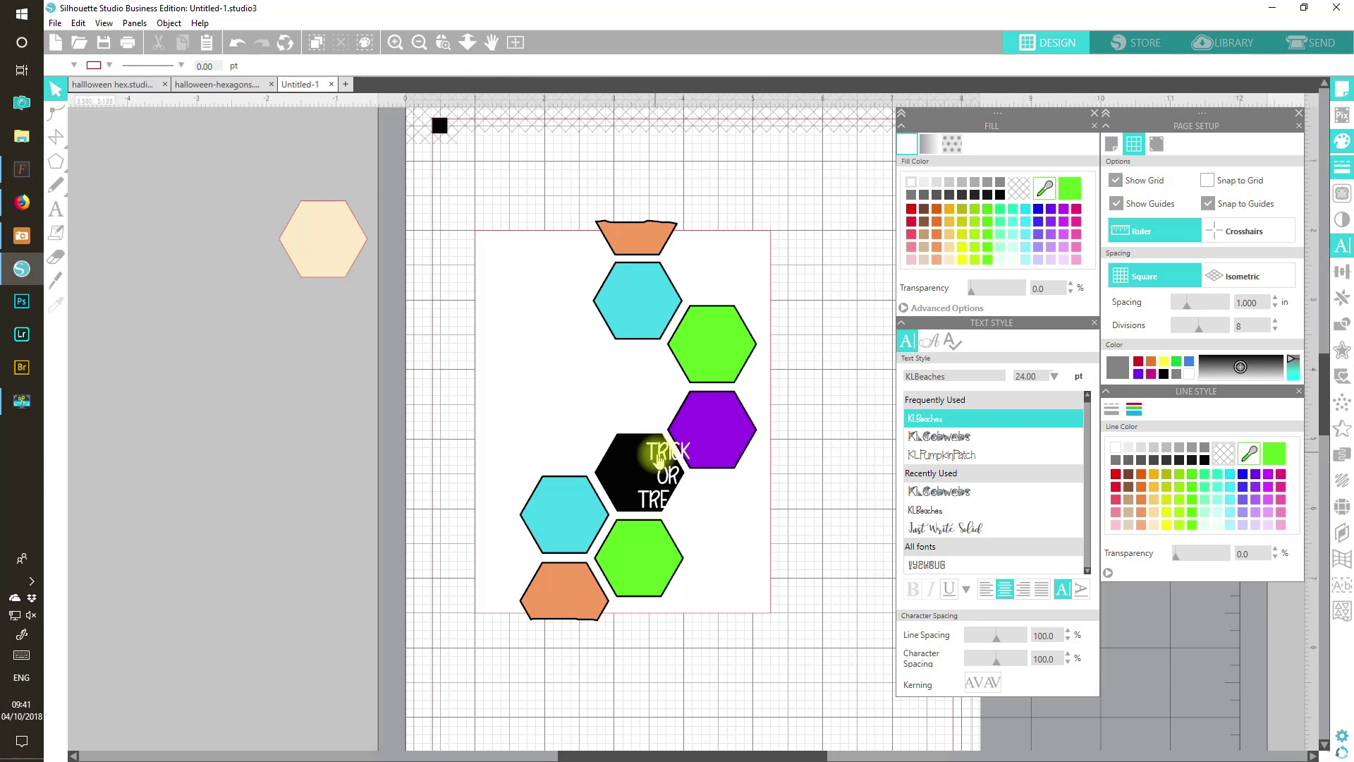
Move the "TRICK OR TREAT?" text onto the black hexagon and set its font size to 18 pt
{"action": "left_click_drag", "start_coordinate": [658, 459], "coordinate": [635, 457]}
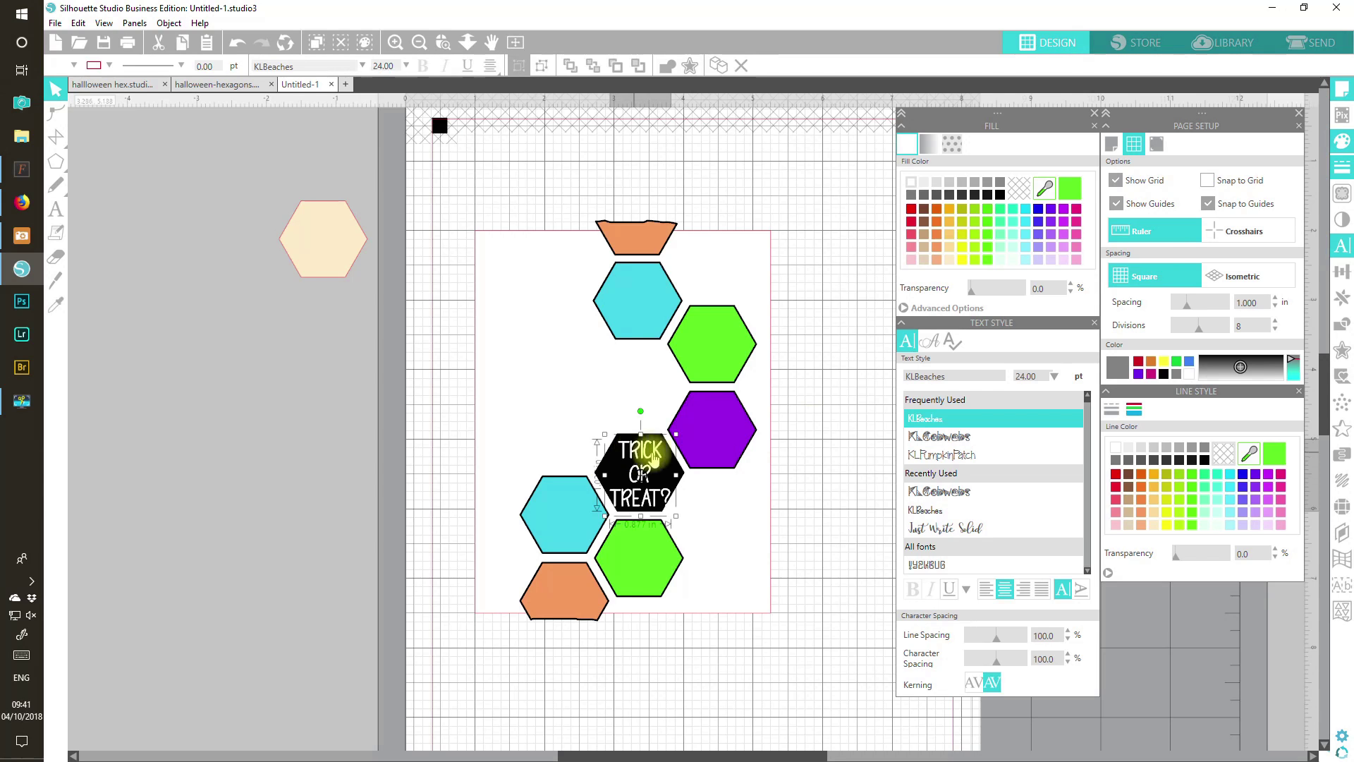
{"action": "left_click", "coordinate": [1056, 376]}
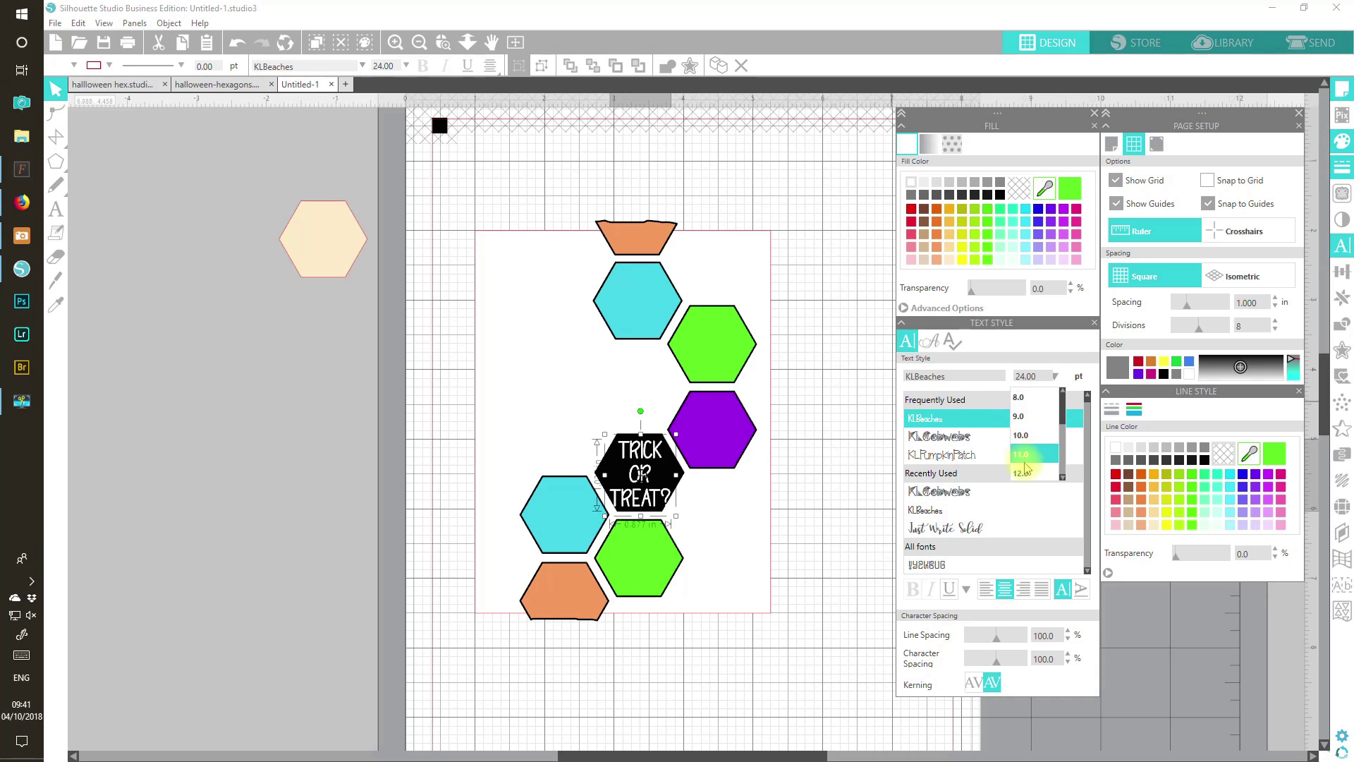
{"action": "left_click", "coordinate": [1063, 477]}
{"action": "left_click", "coordinate": [1063, 477]}
{"action": "left_click", "coordinate": [1063, 478]}
{"action": "left_click", "coordinate": [1063, 478]}
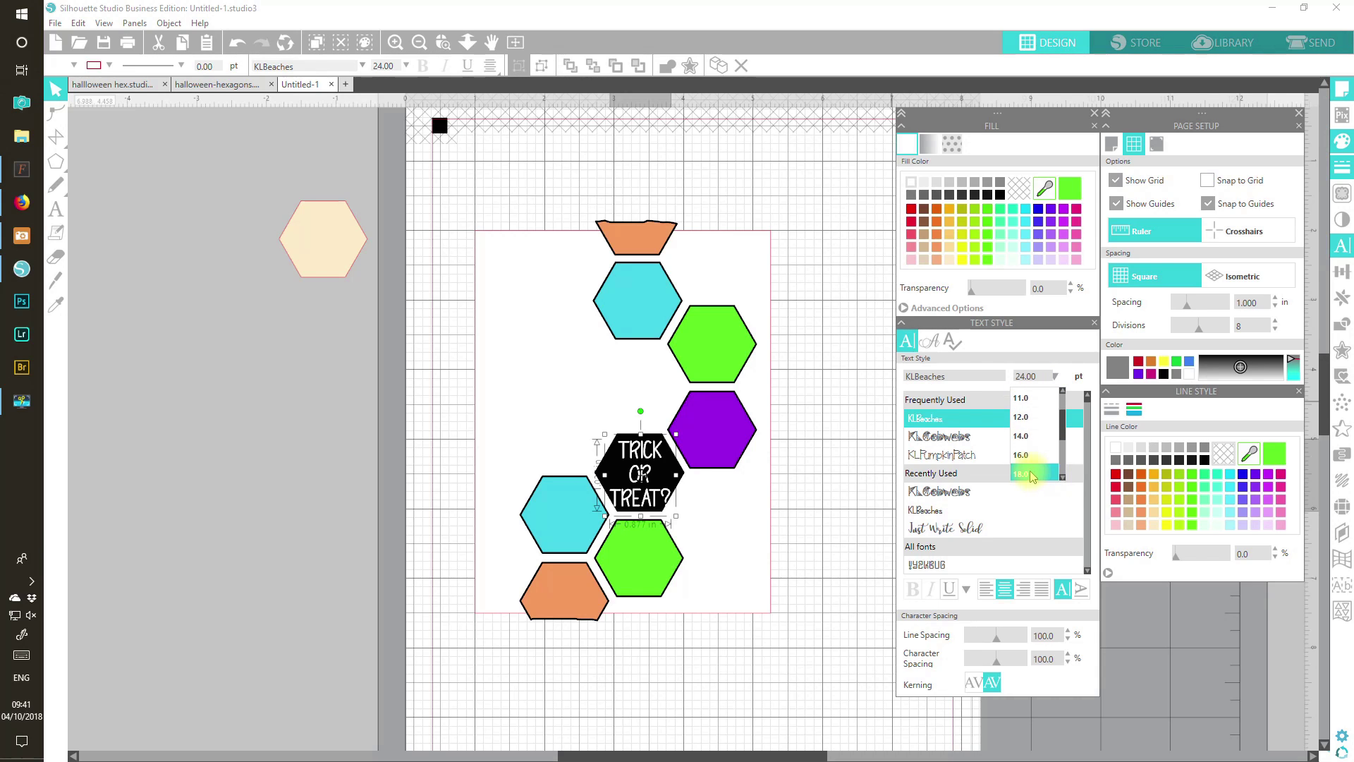
{"action": "left_click", "coordinate": [1031, 475]}
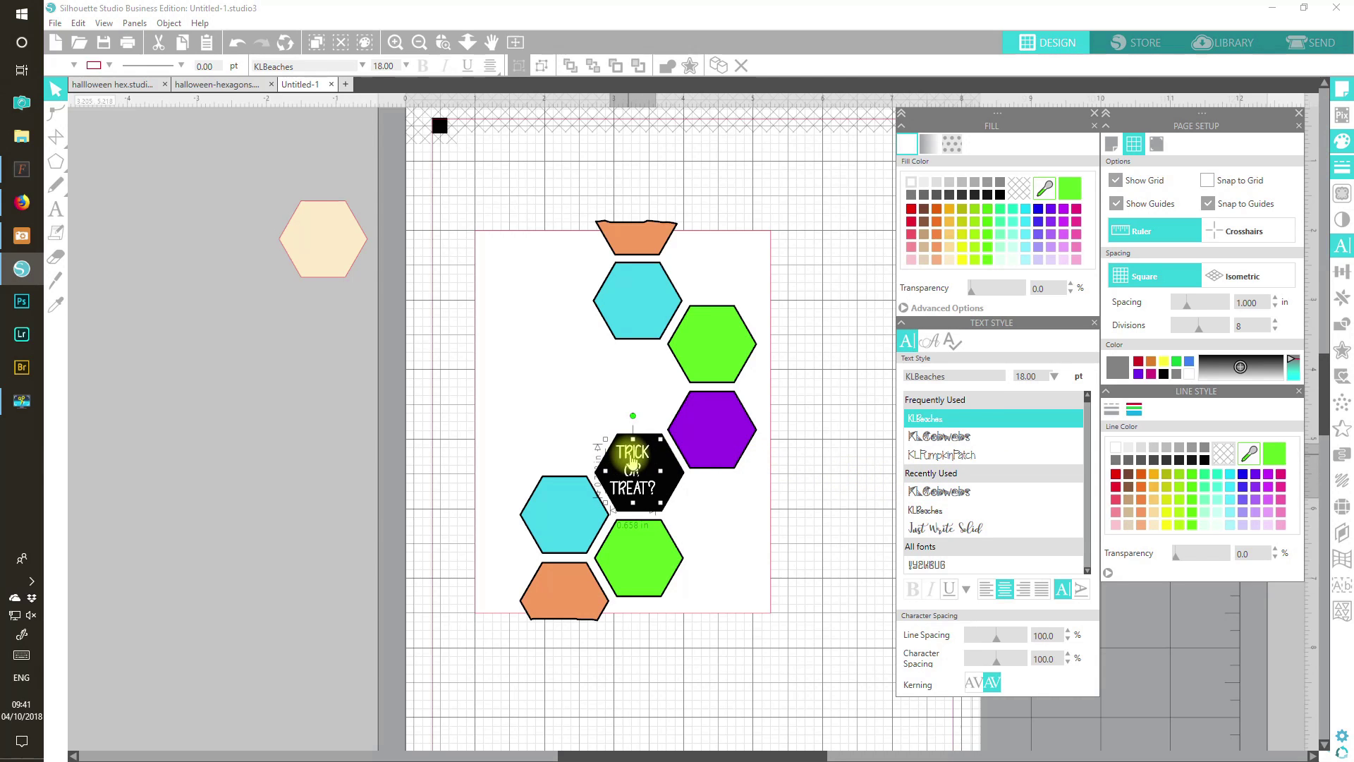
Undo the accidental shift of the black hexagon and center the "TRICK OR TREAT?" text on it
{"action": "left_click", "coordinate": [263, 129]}
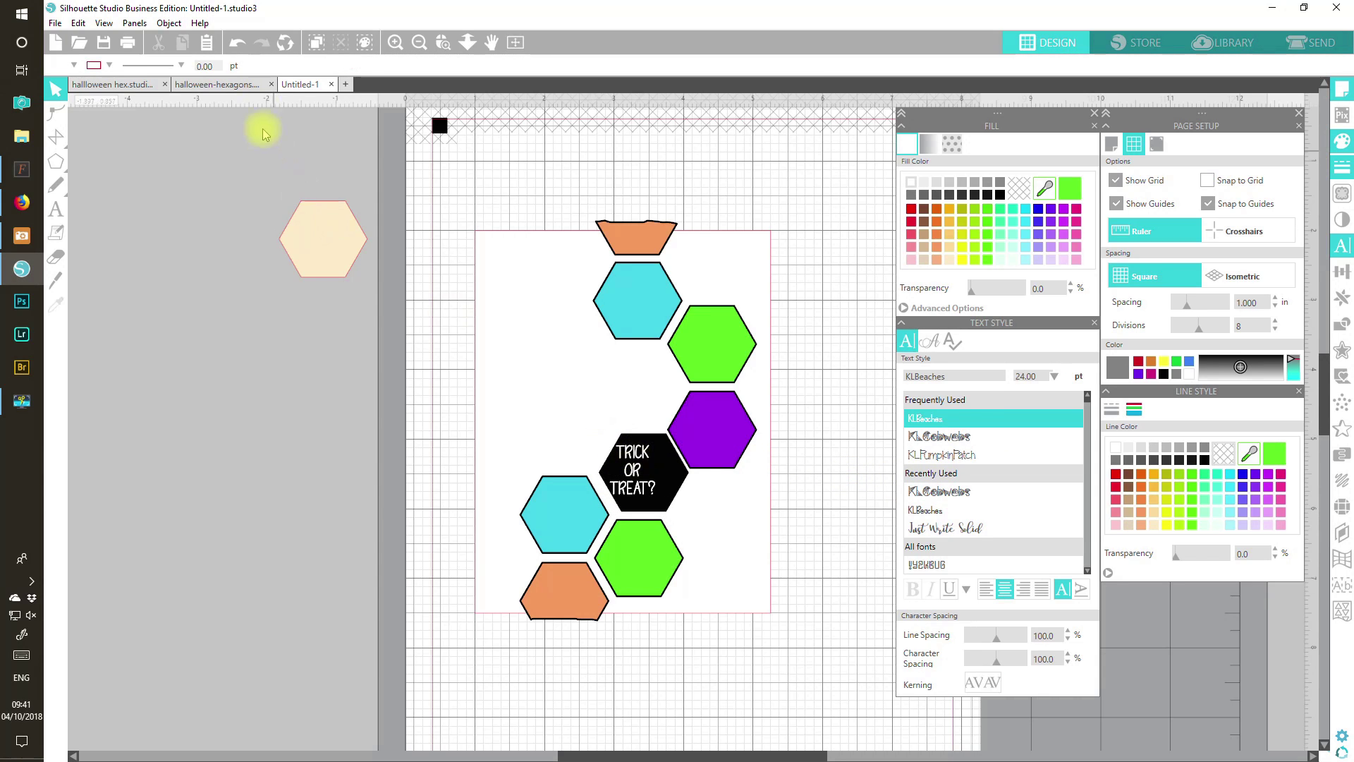
{"action": "left_click", "coordinate": [237, 42]}
{"action": "left_click", "coordinate": [633, 458]}
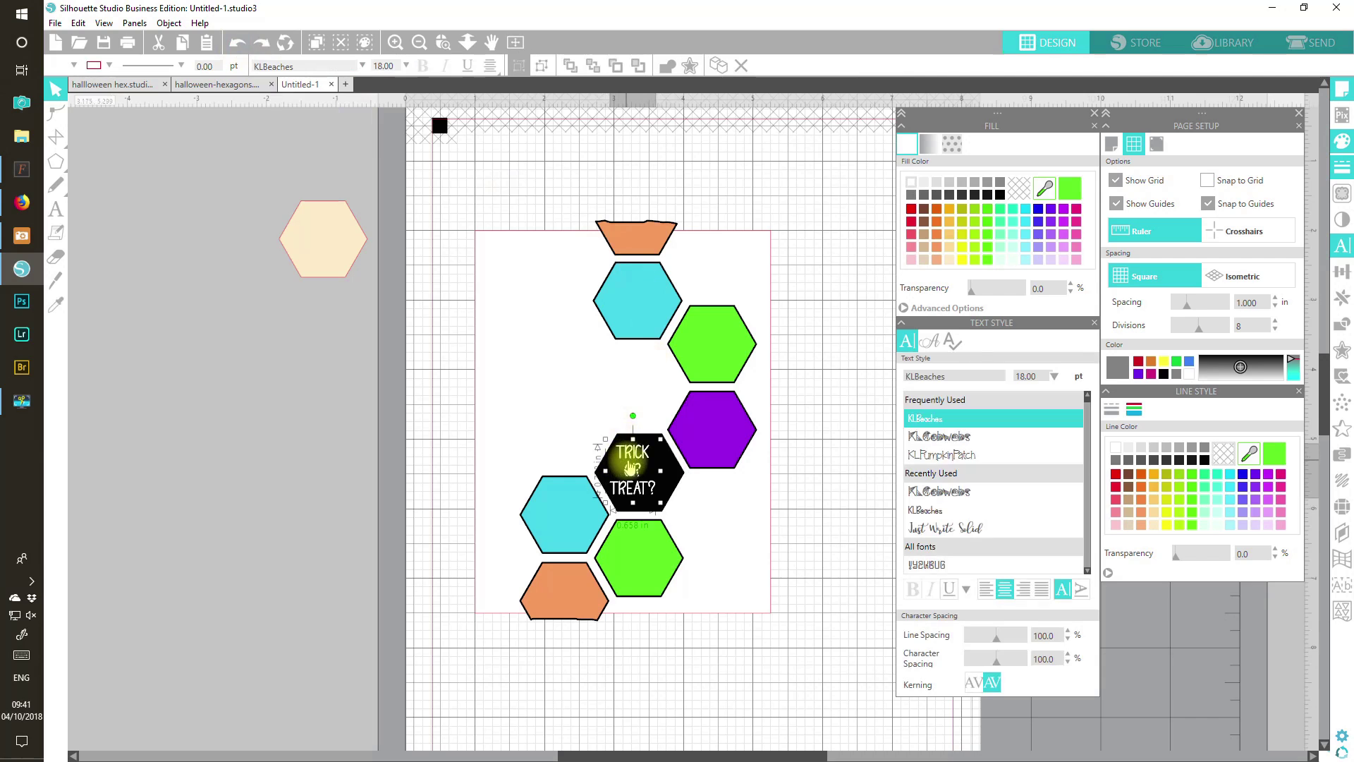
{"action": "left_click_drag", "start_coordinate": [645, 463], "coordinate": [652, 464]}
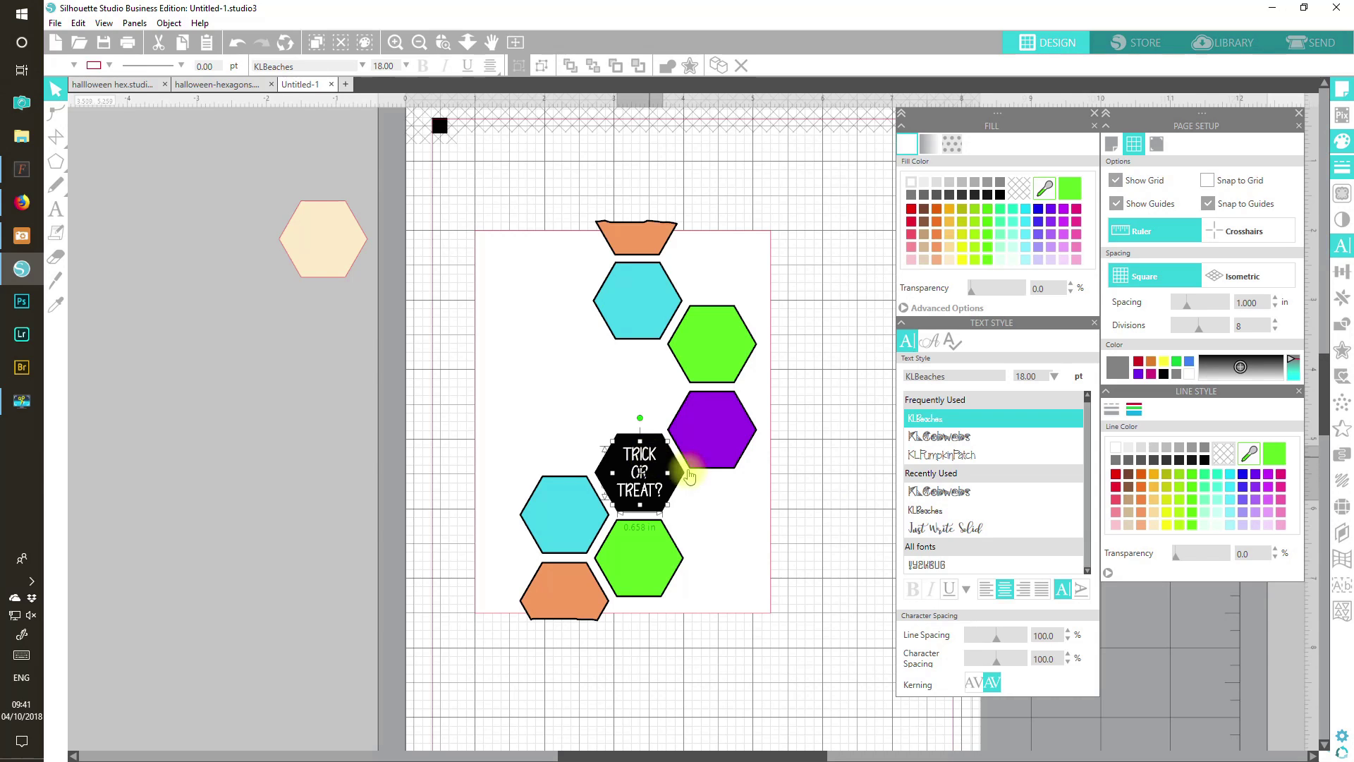
Set the "TRICK OR TREAT?" text's character spacing to 115% and recenter it on the black hexagon
{"action": "left_click", "coordinate": [1071, 656]}
{"action": "left_click", "coordinate": [1070, 656]}
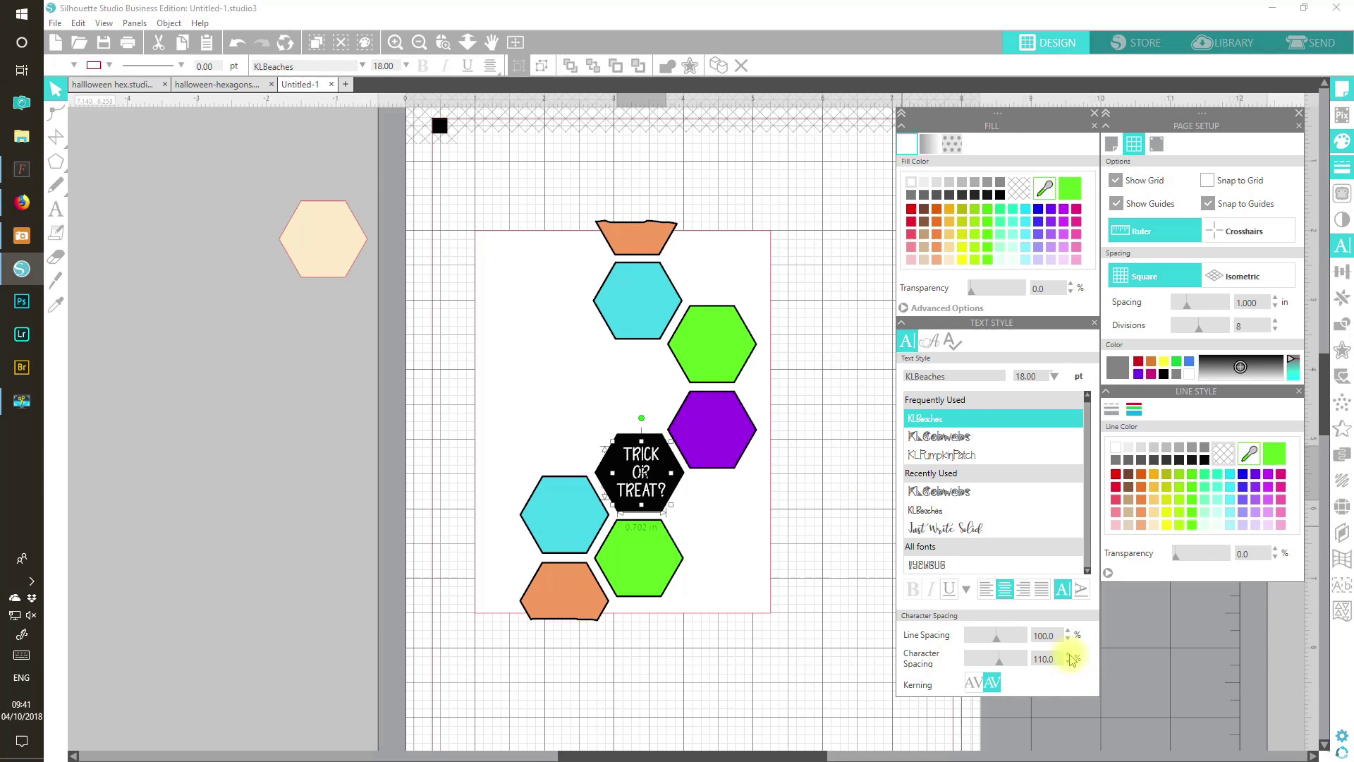
{"action": "left_click", "coordinate": [1071, 656]}
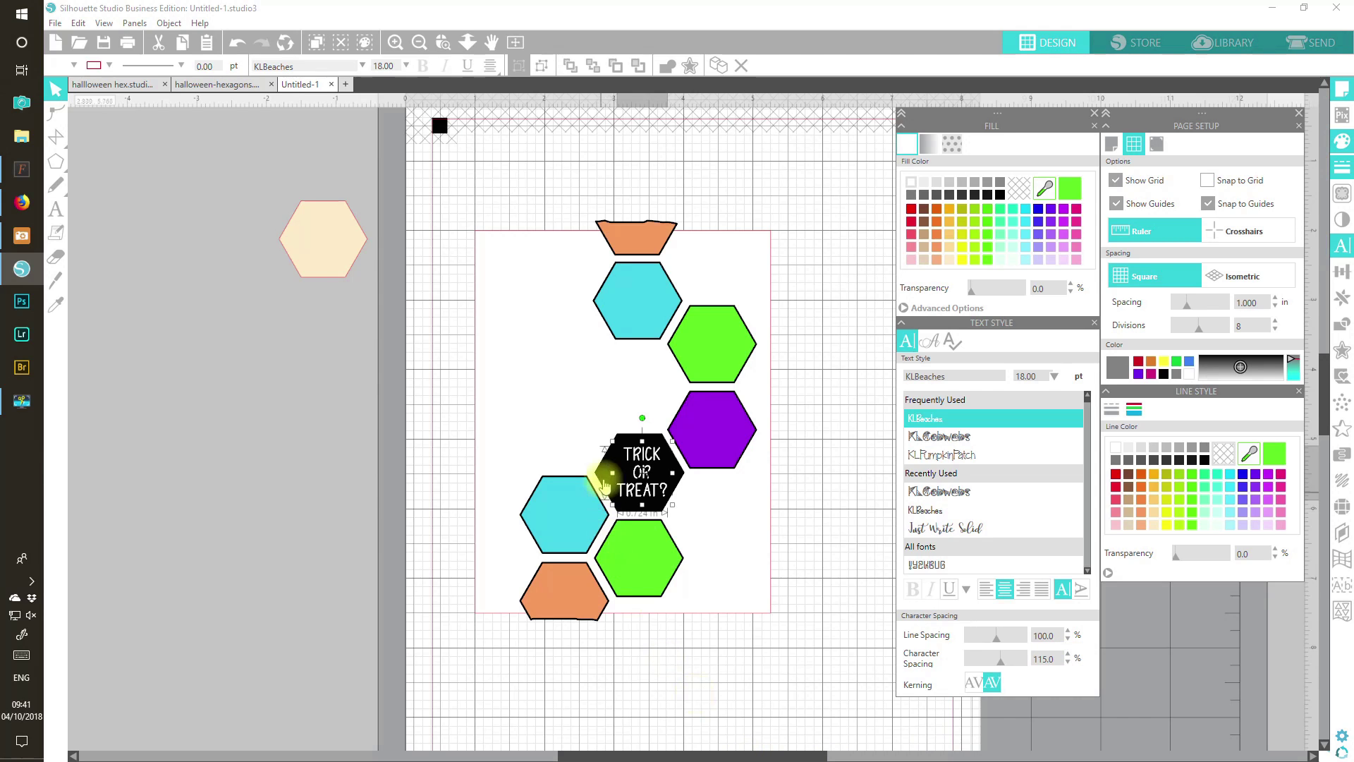
{"action": "left_click_drag", "start_coordinate": [654, 463], "coordinate": [652, 464]}
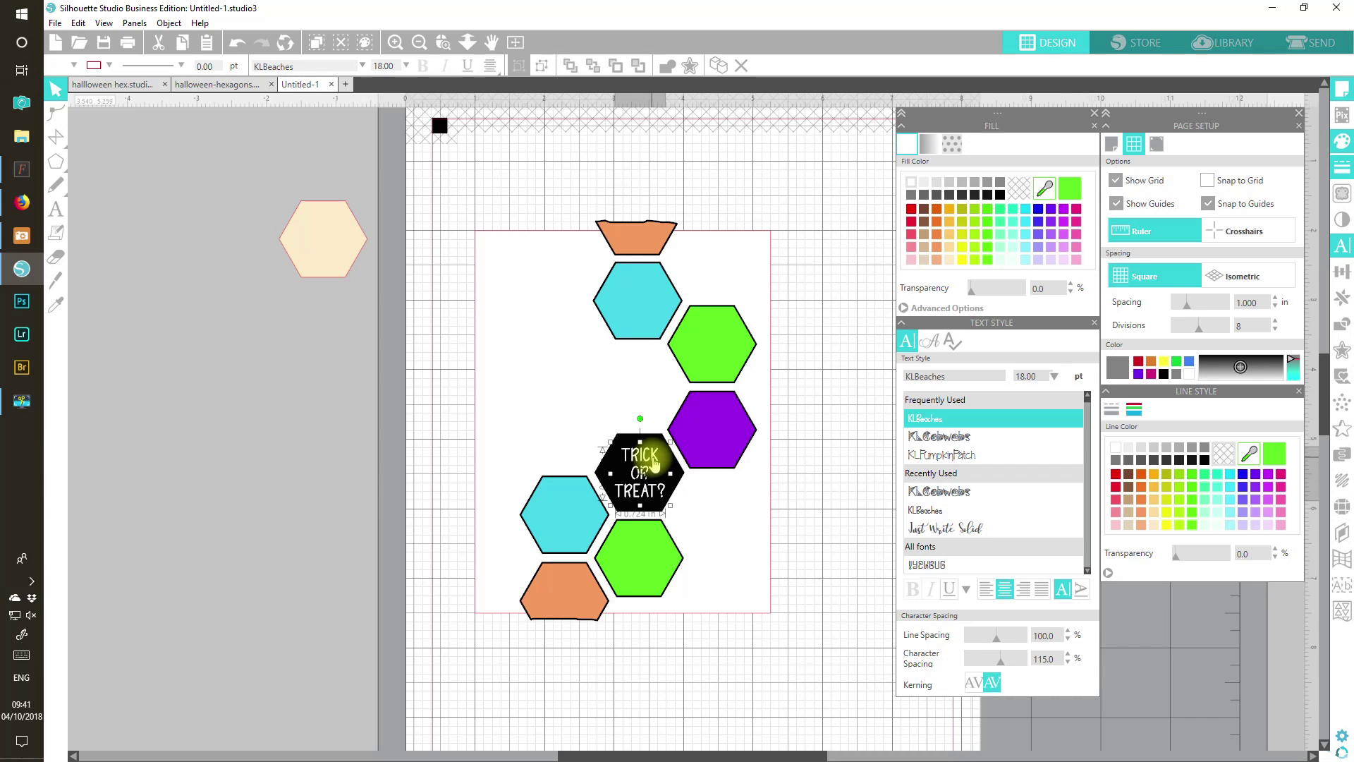
Set the "TRICK OR TREAT?" text's line spacing to 110%, recenter it on the black hexagon and deselect it
{"action": "left_click", "coordinate": [1070, 631]}
{"action": "left_click", "coordinate": [1070, 631]}
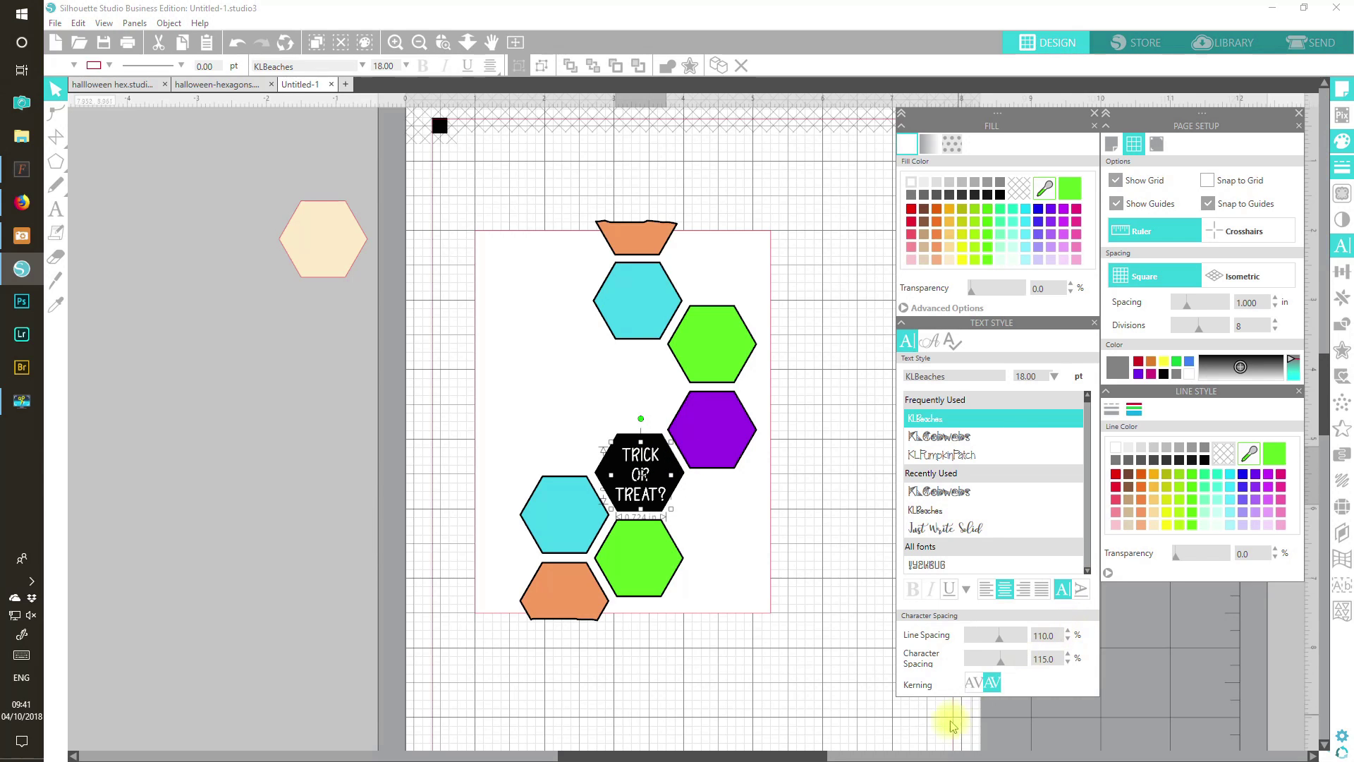
{"action": "left_click_drag", "start_coordinate": [654, 461], "coordinate": [655, 459]}
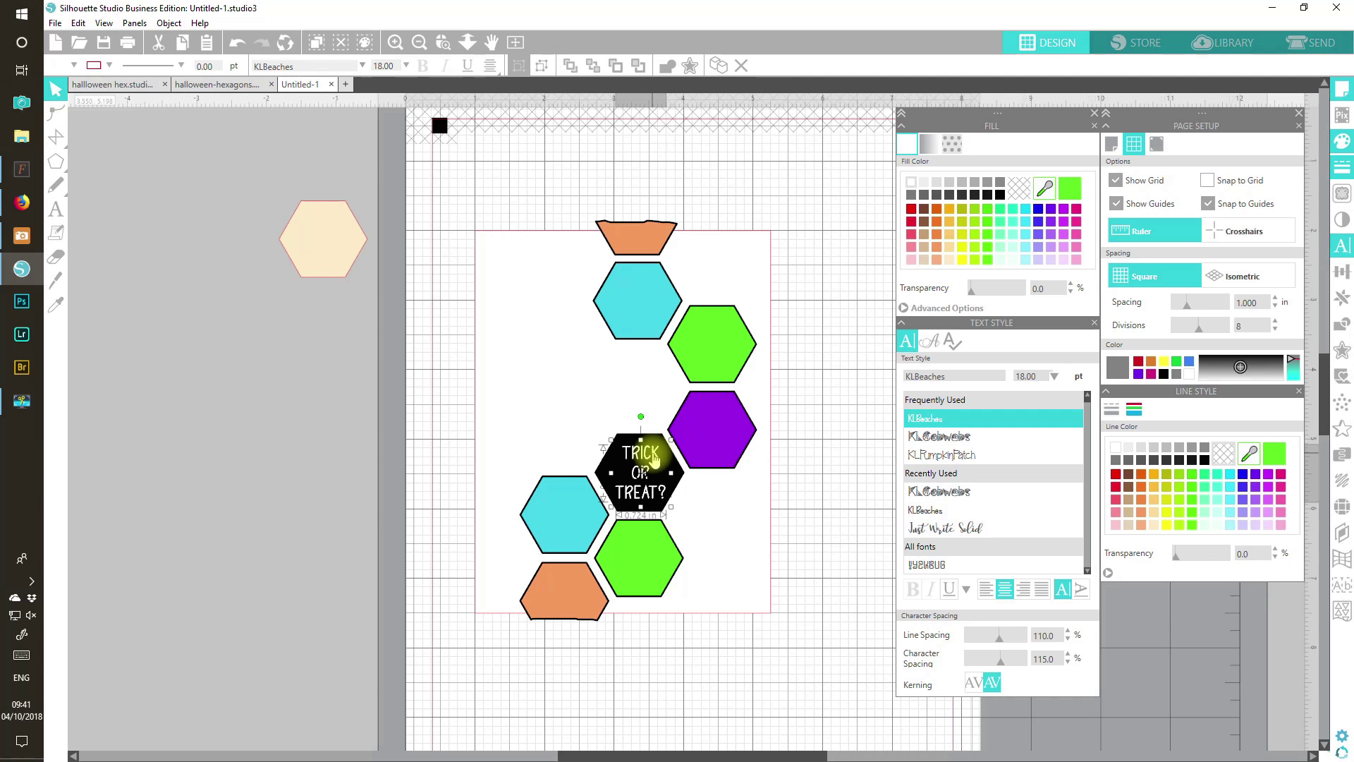
{"action": "left_click", "coordinate": [312, 546]}
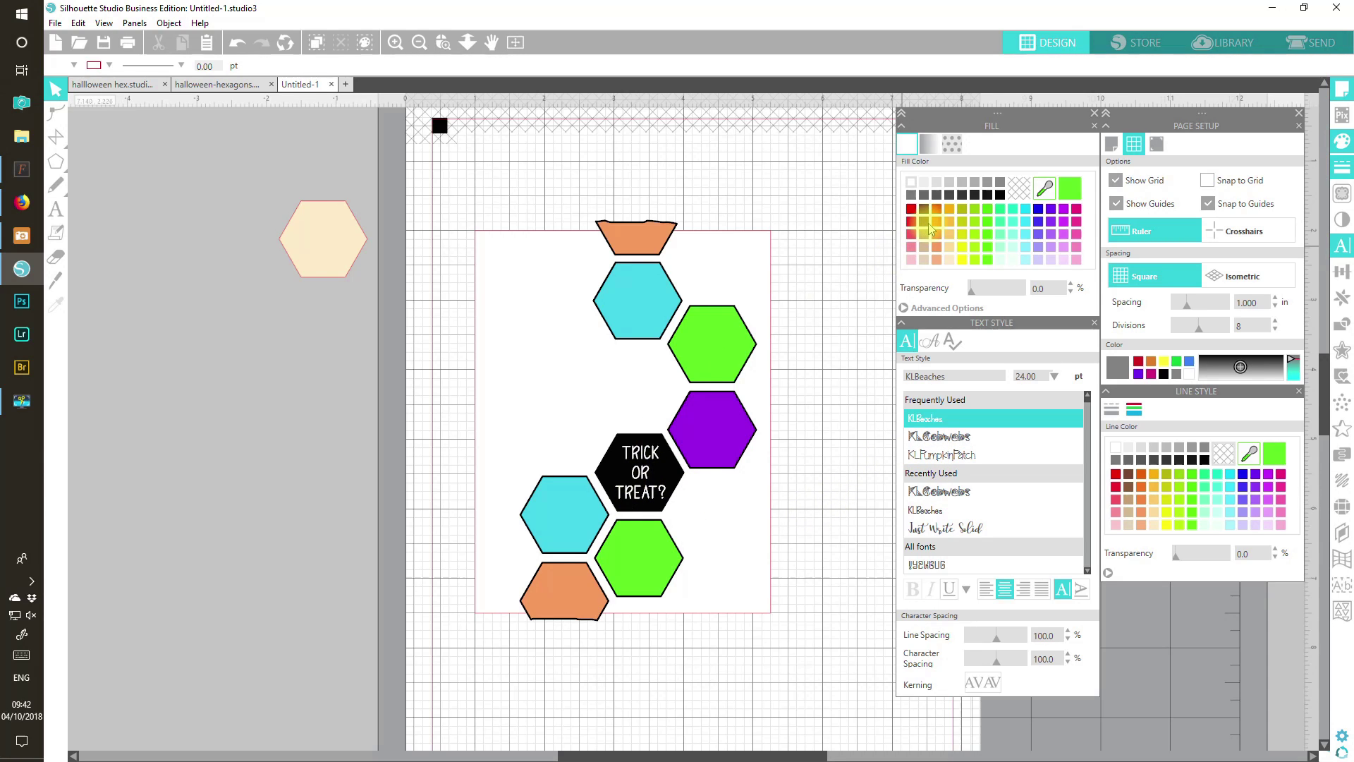
Add black-filled "Happy" text in KLBeaches at 24 pt in the card's blank area left of the upper hexagons
{"action": "left_click", "coordinate": [1001, 196]}
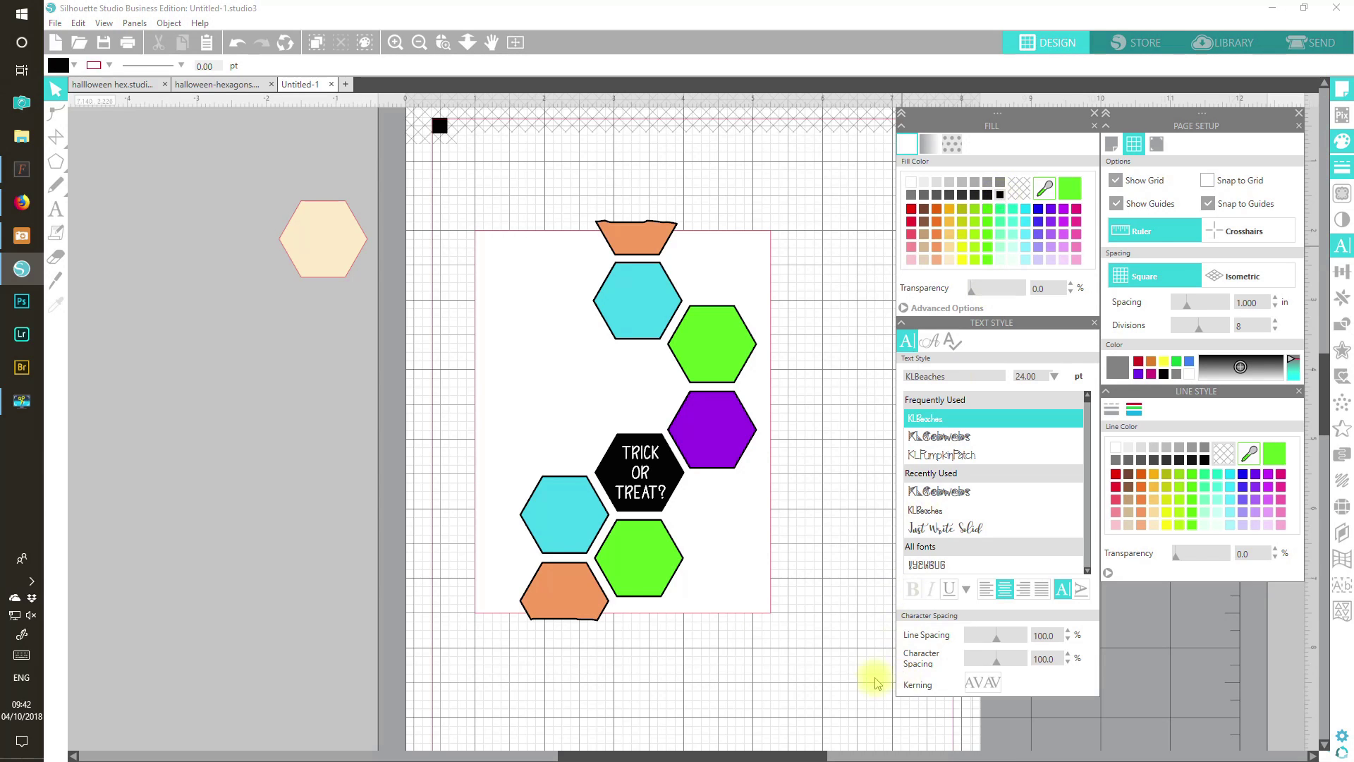
{"action": "left_click", "coordinate": [56, 209]}
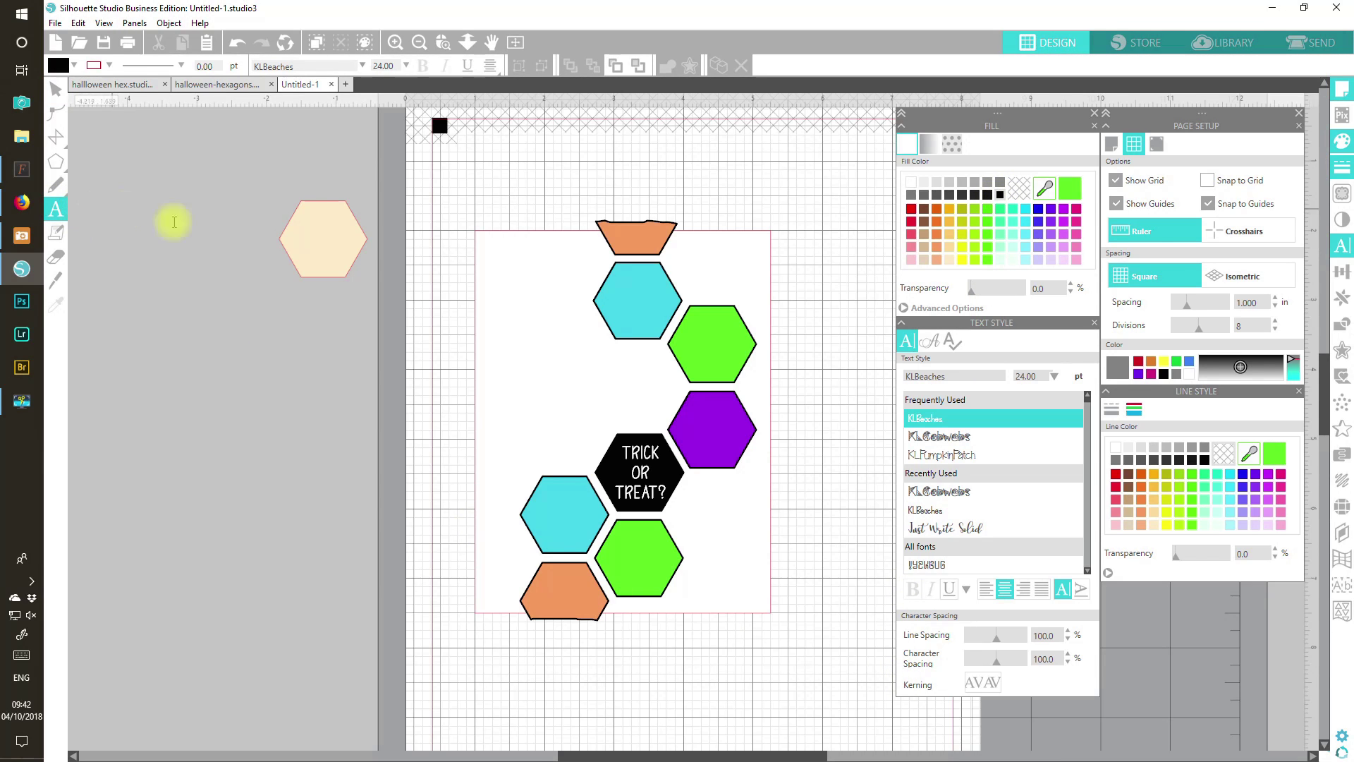
{"action": "left_click", "coordinate": [499, 376]}
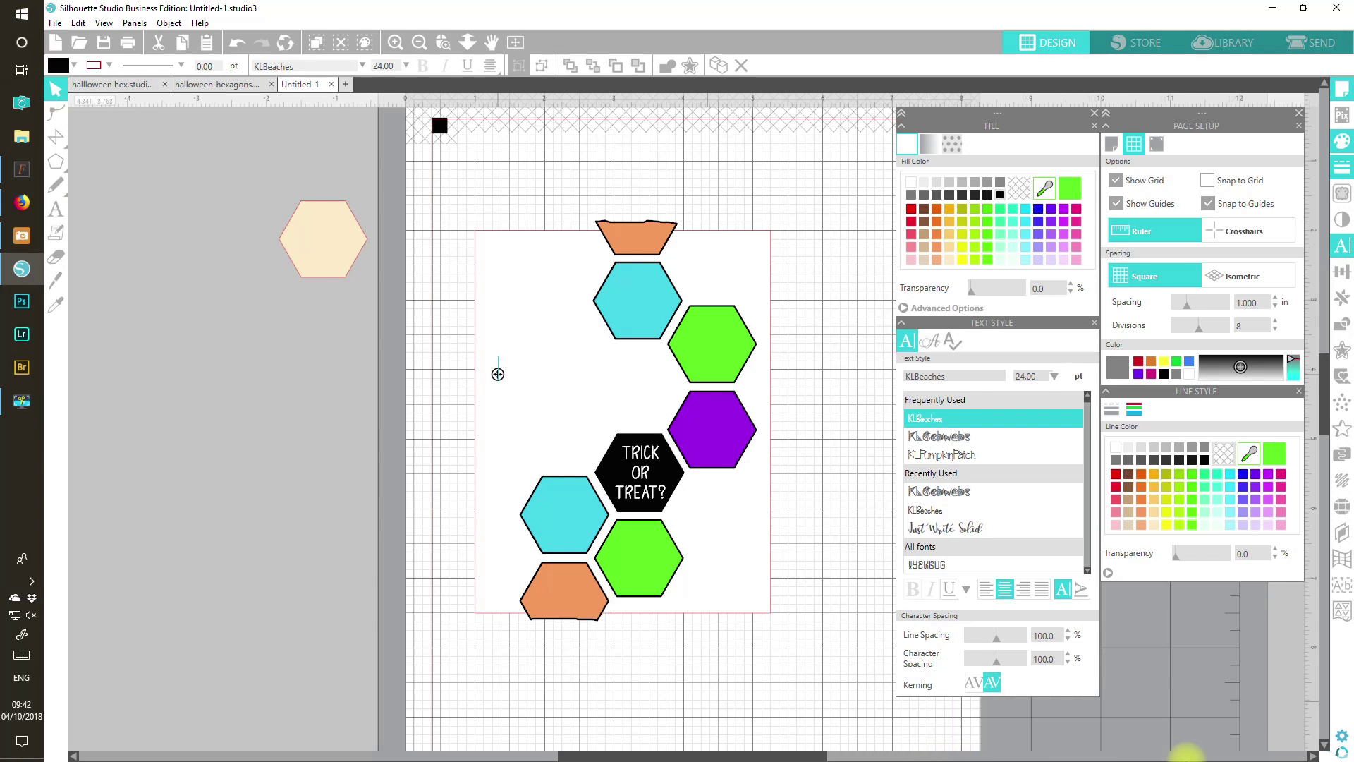
{"action": "type", "text": "Happy"}
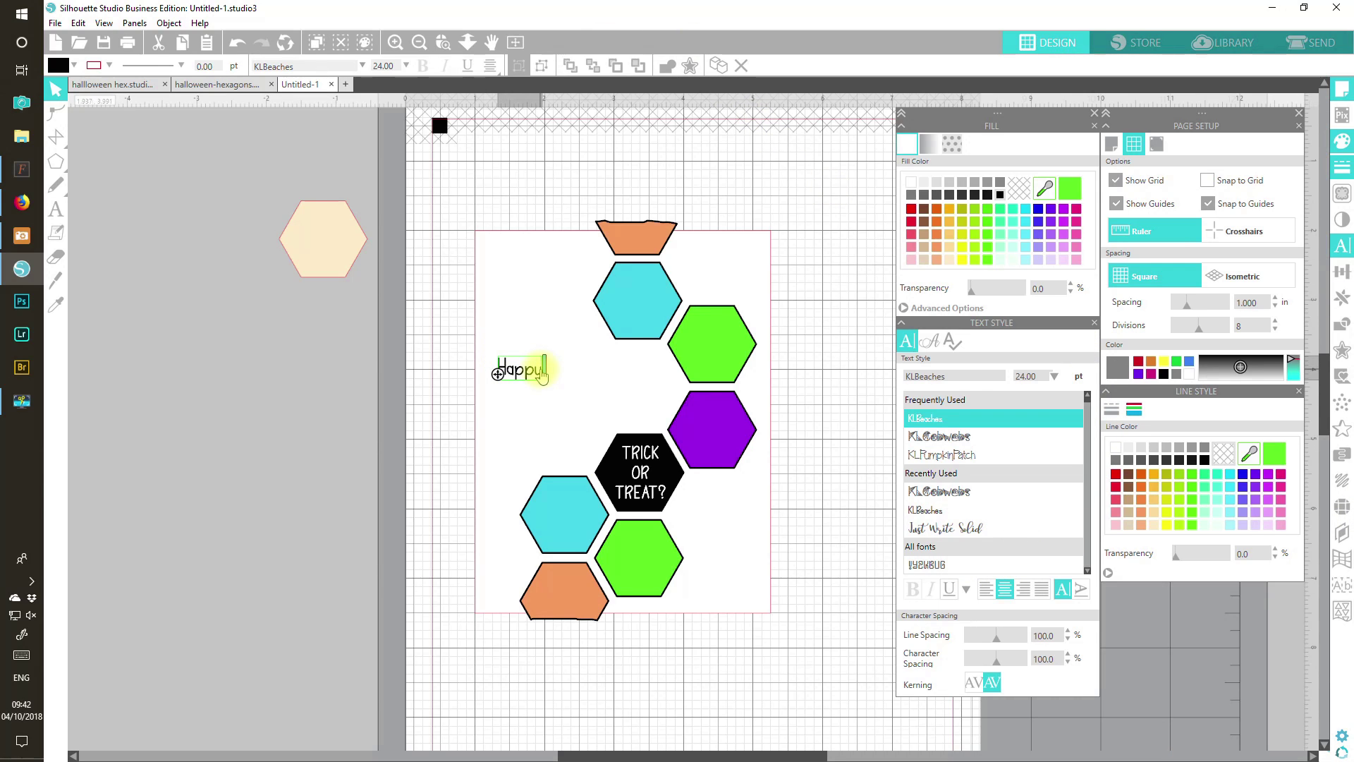
Left-justify the "Happy" text, nudge it slightly in the card's blank area and deselect it
{"action": "left_click", "coordinate": [517, 368]}
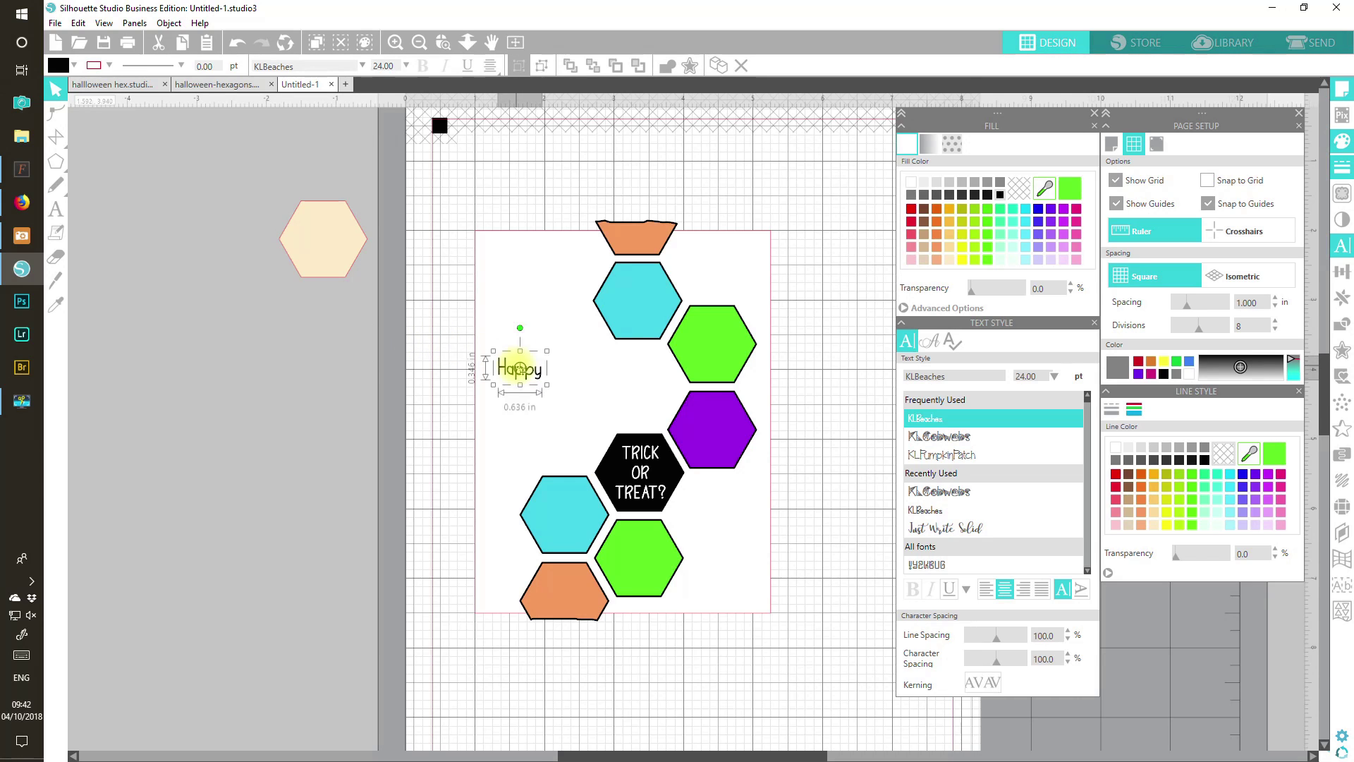
{"action": "left_click", "coordinate": [991, 587]}
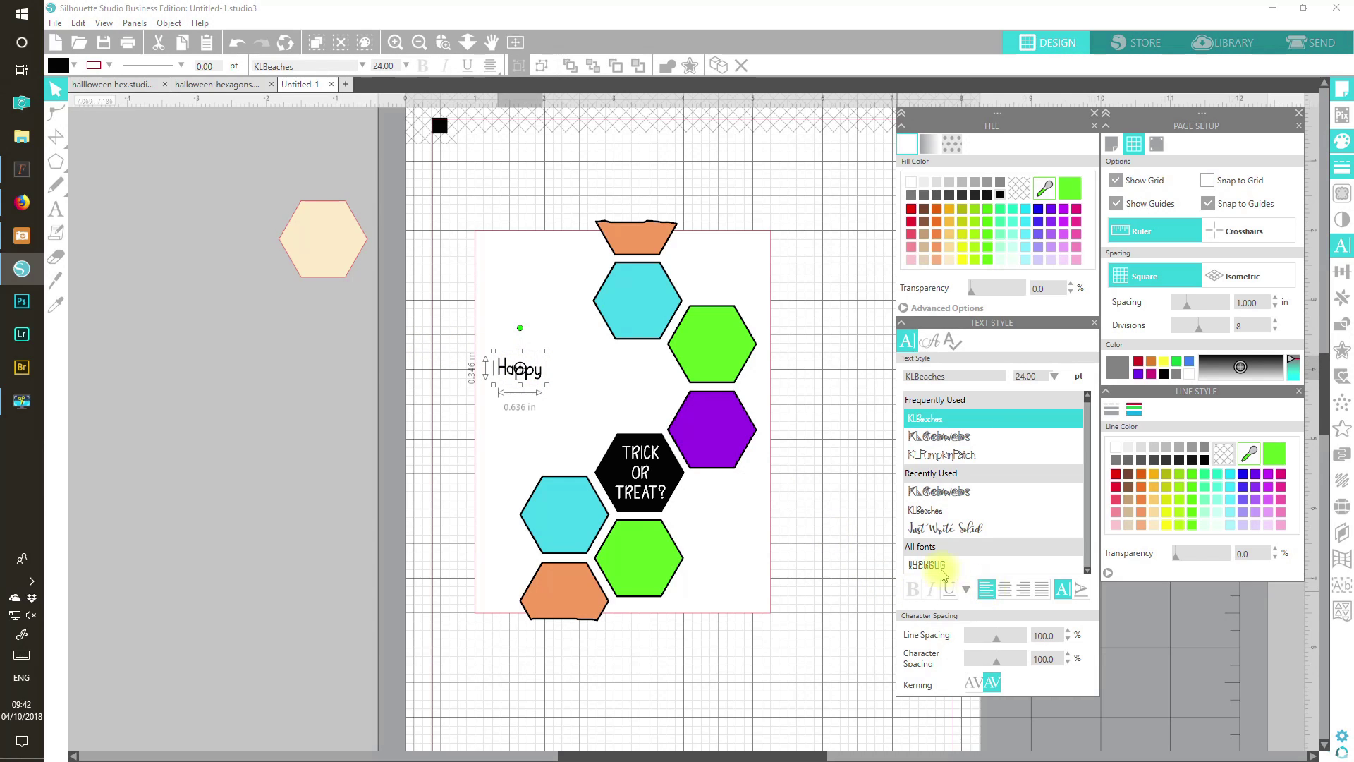
{"action": "left_click_drag", "start_coordinate": [549, 372], "coordinate": [543, 381]}
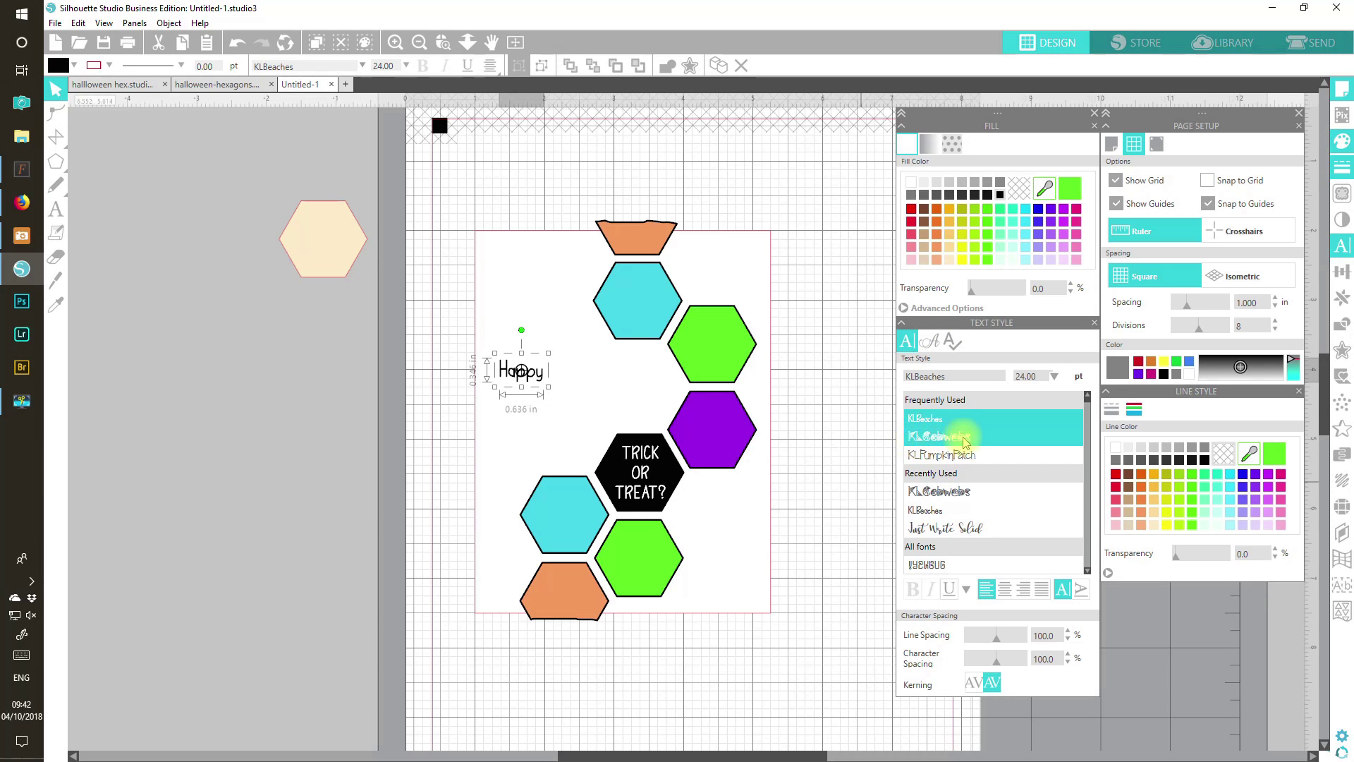
{"action": "left_click", "coordinate": [188, 339]}
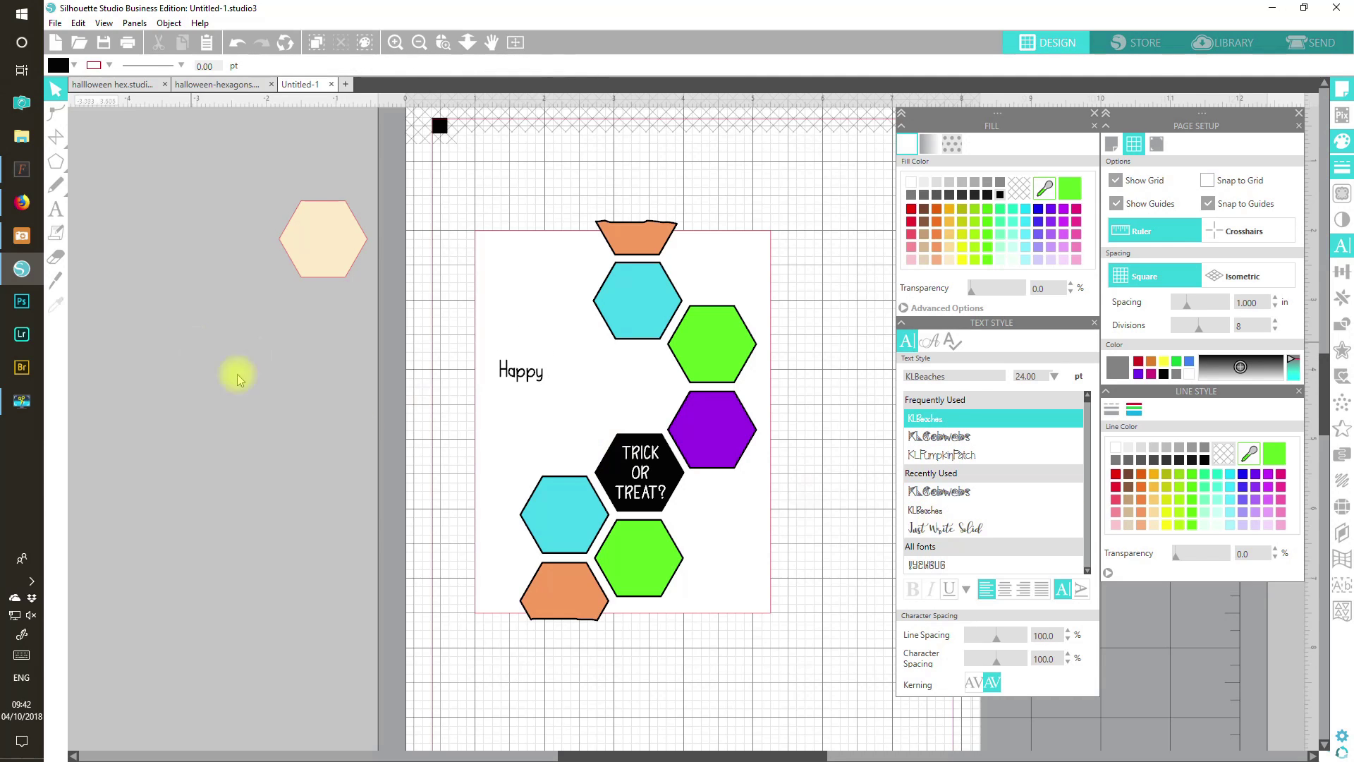
Add left-justified "Halloween" text in the KLCobwebs font directly below "Happy"
{"action": "left_click", "coordinate": [946, 439]}
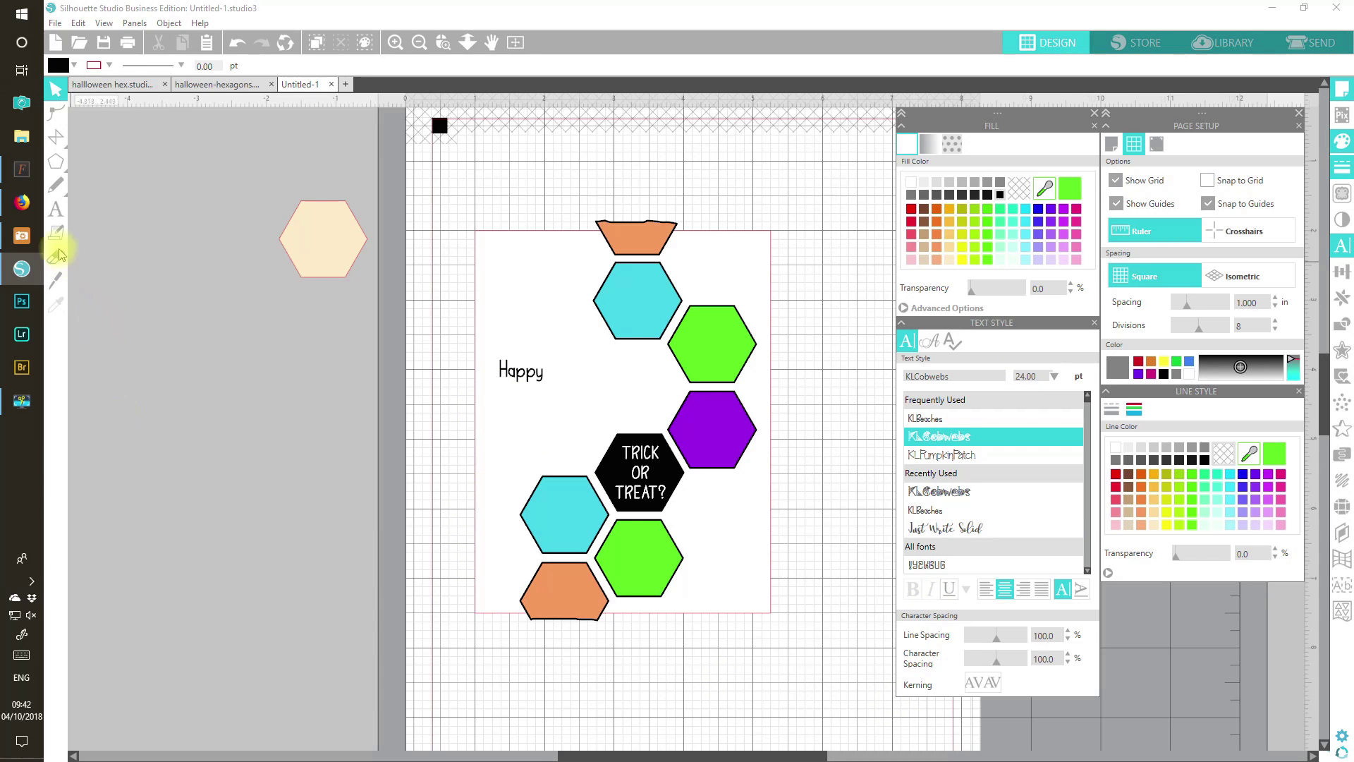
{"action": "left_click", "coordinate": [56, 210]}
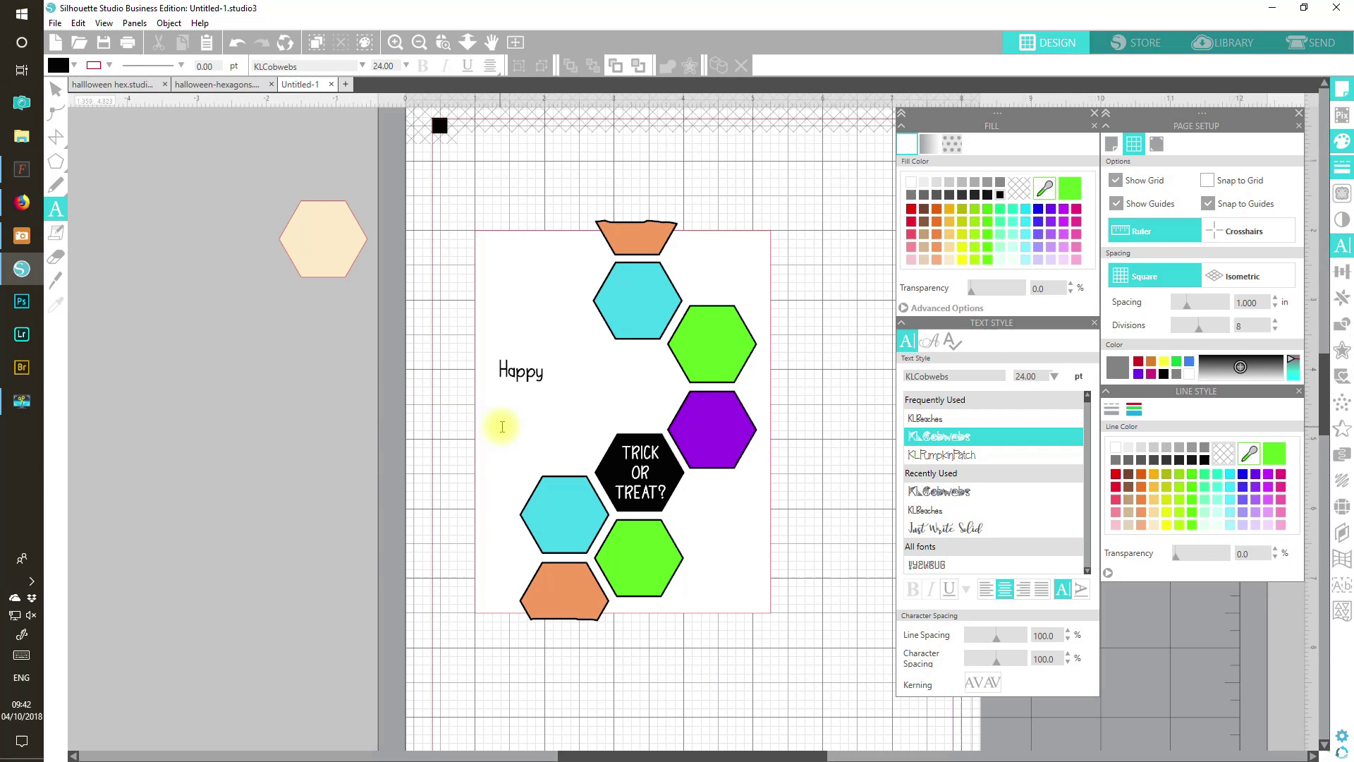
{"action": "left_click", "coordinate": [986, 589]}
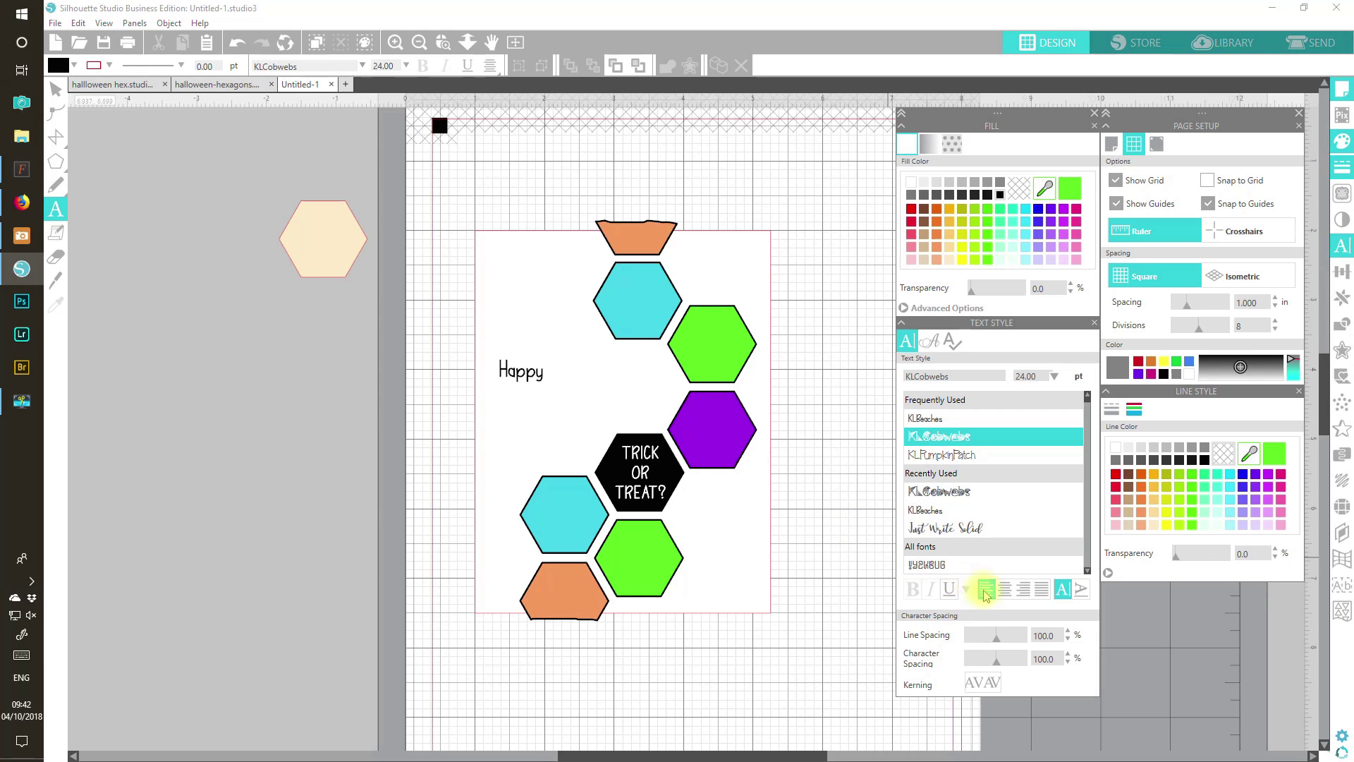
{"action": "left_click", "coordinate": [504, 411]}
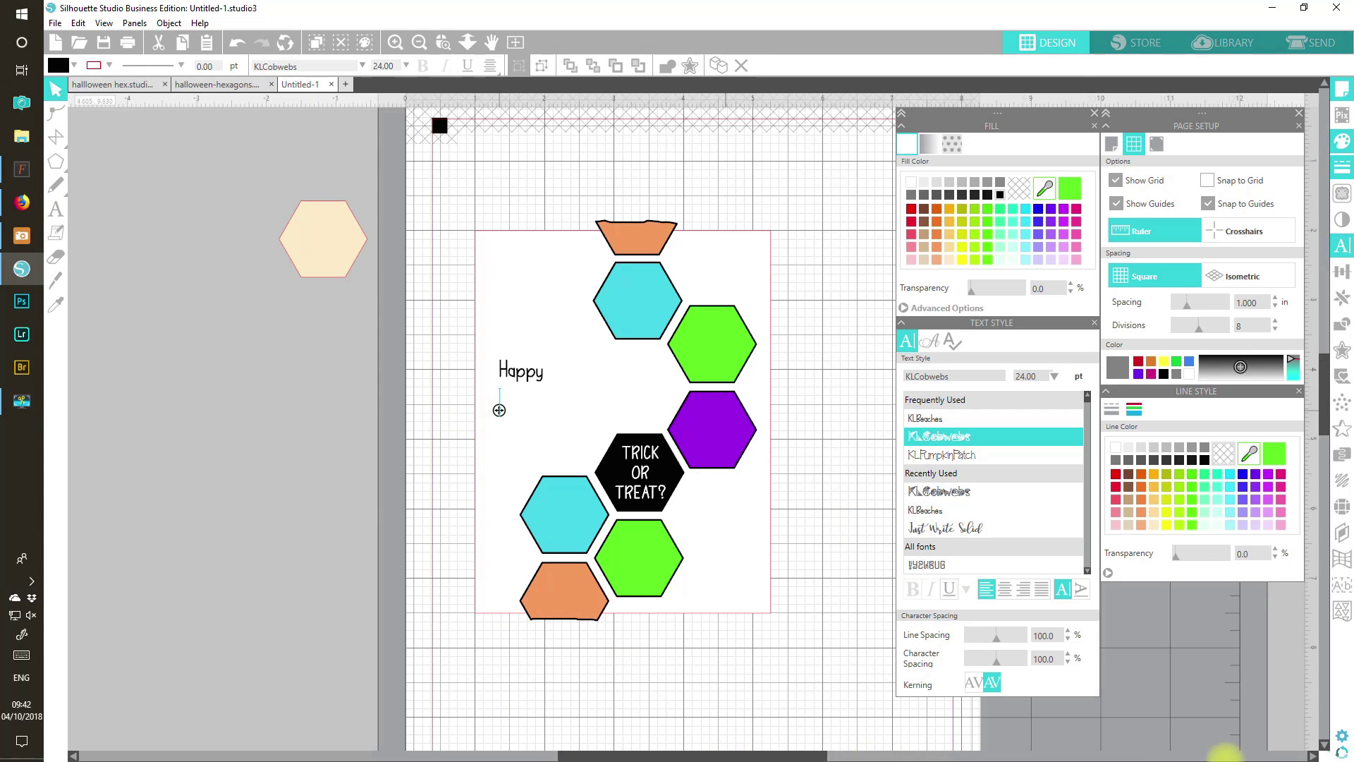
{"action": "type", "text": "Halloween"}
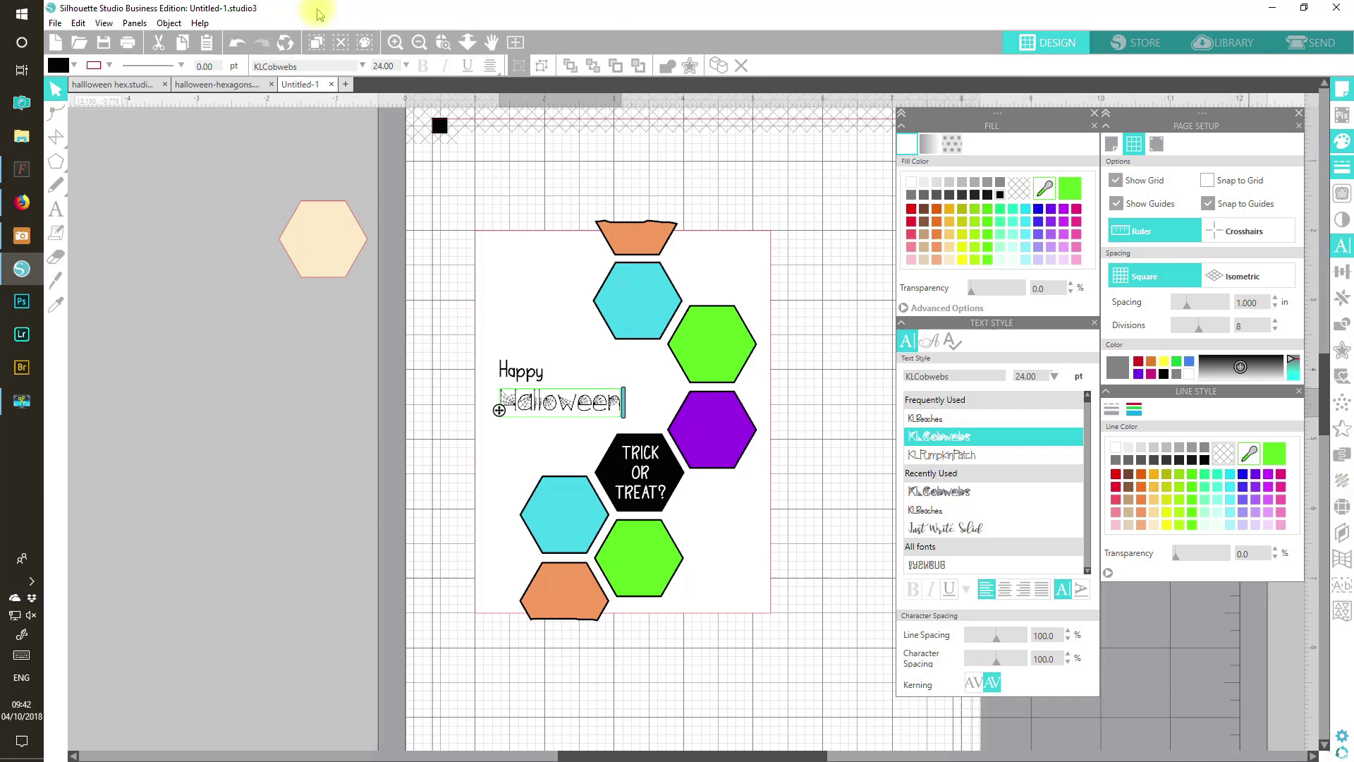
{"action": "left_click", "coordinate": [396, 369]}
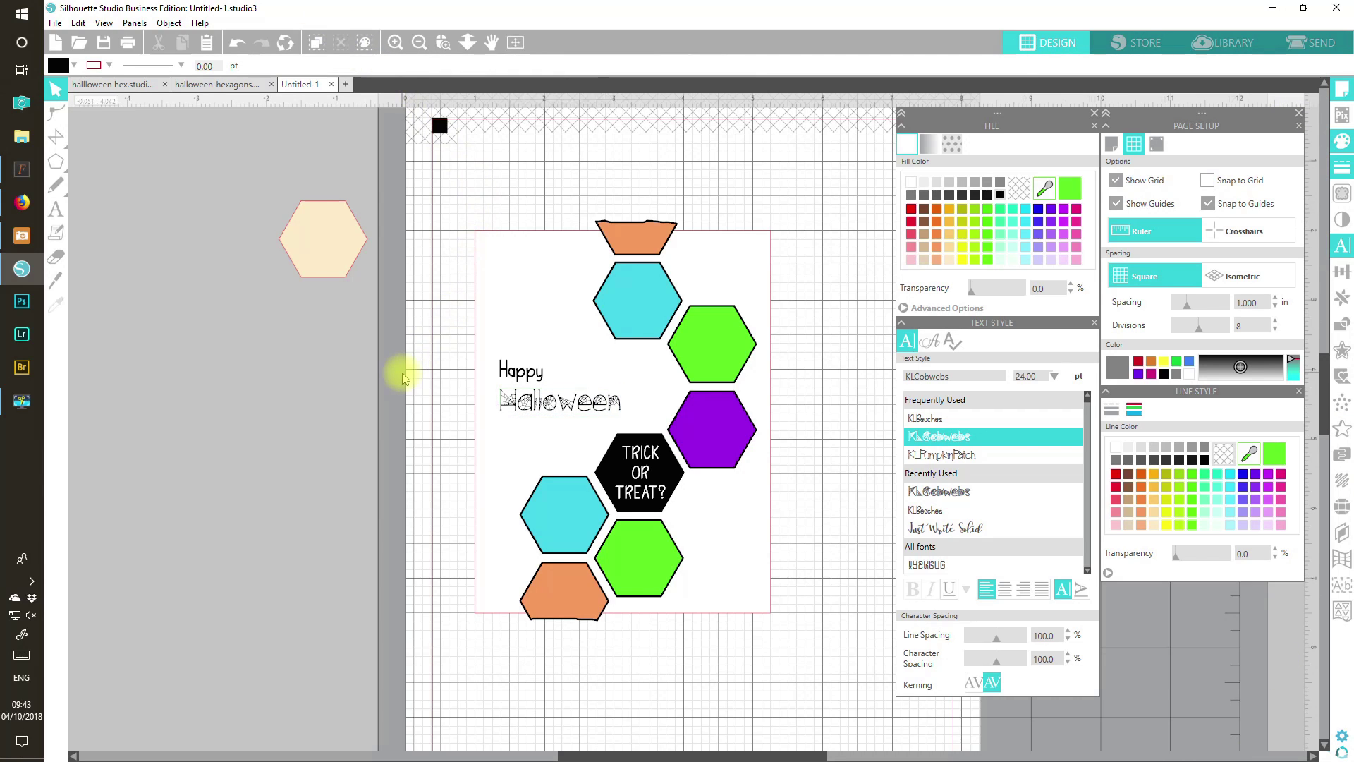
Enlarge the "Halloween" text to 36 pt and position it below "Happy", lining up their left edges
{"action": "left_click", "coordinate": [534, 417]}
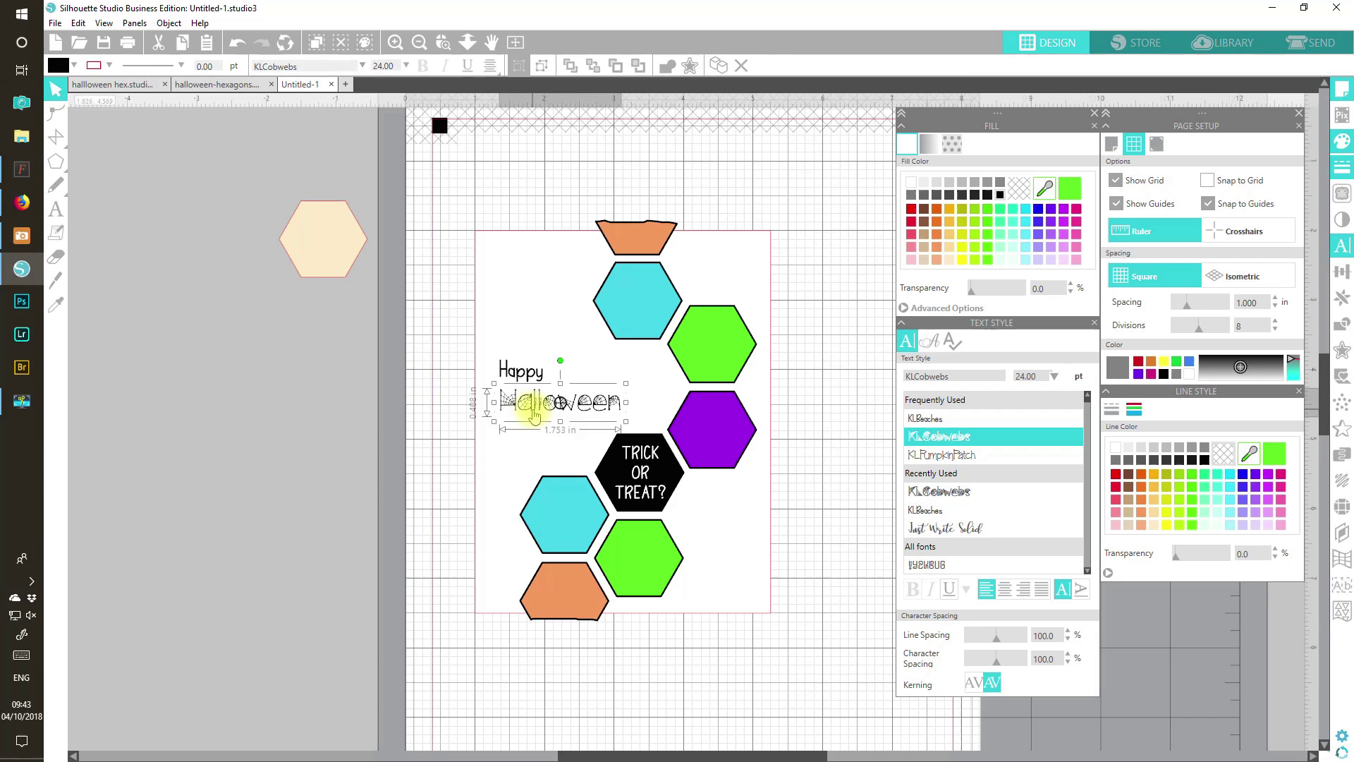
{"action": "left_click", "coordinate": [1056, 376]}
{"action": "mouse_move", "coordinate": [1063, 470]}
{"action": "left_mouse_down"}
{"action": "mouse_move", "coordinate": [1064, 431]}
{"action": "mouse_move", "coordinate": [1063, 443]}
{"action": "left_mouse_up"}
{"action": "left_click", "coordinate": [1022, 442]}
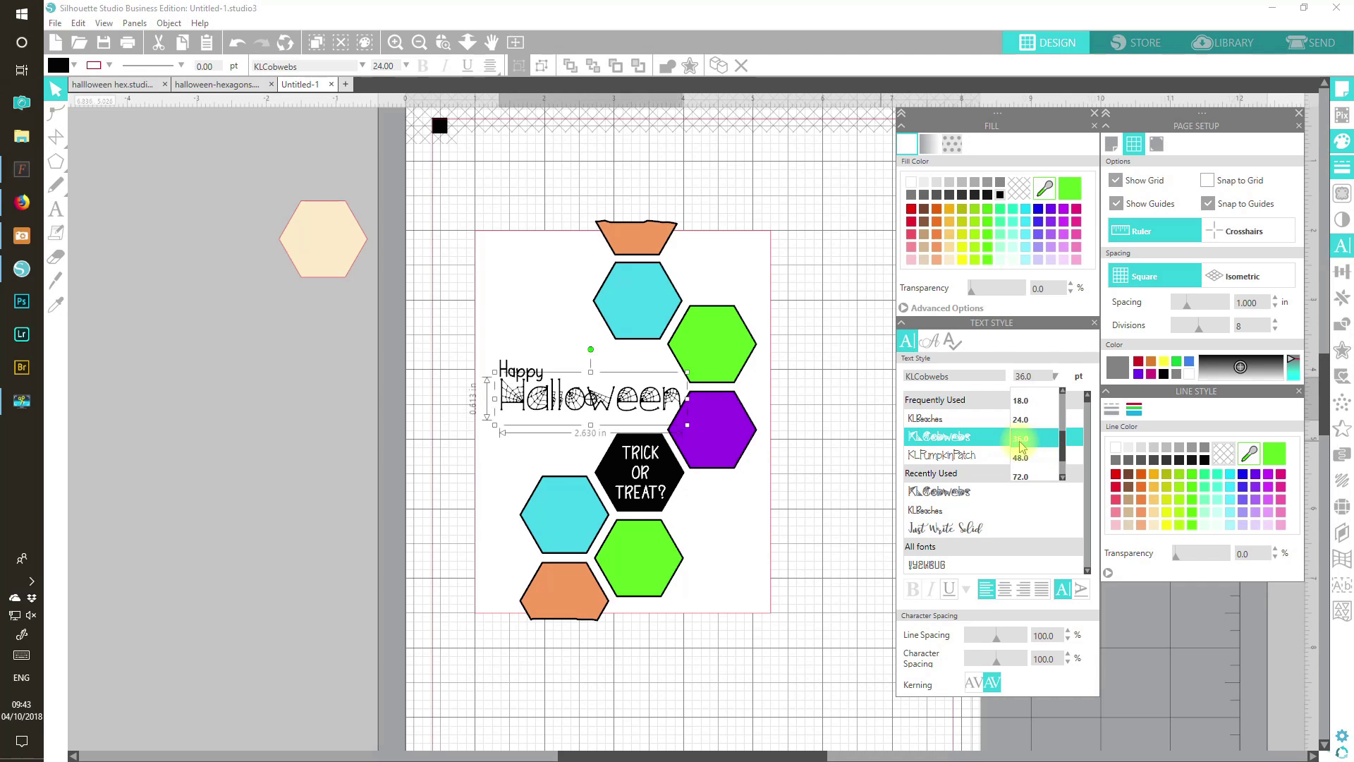
{"action": "left_click_drag", "start_coordinate": [628, 403], "coordinate": [627, 414]}
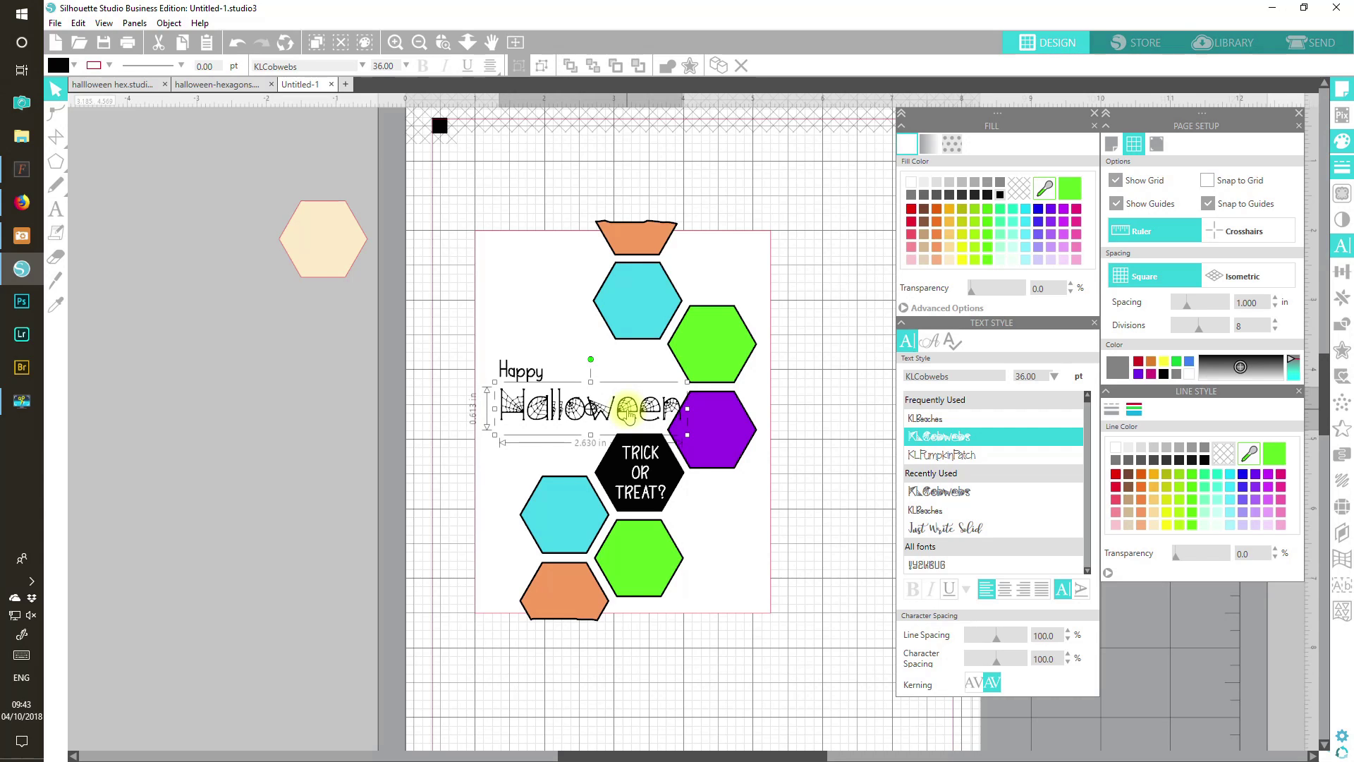
{"action": "left_click_drag", "start_coordinate": [628, 414], "coordinate": [625, 413]}
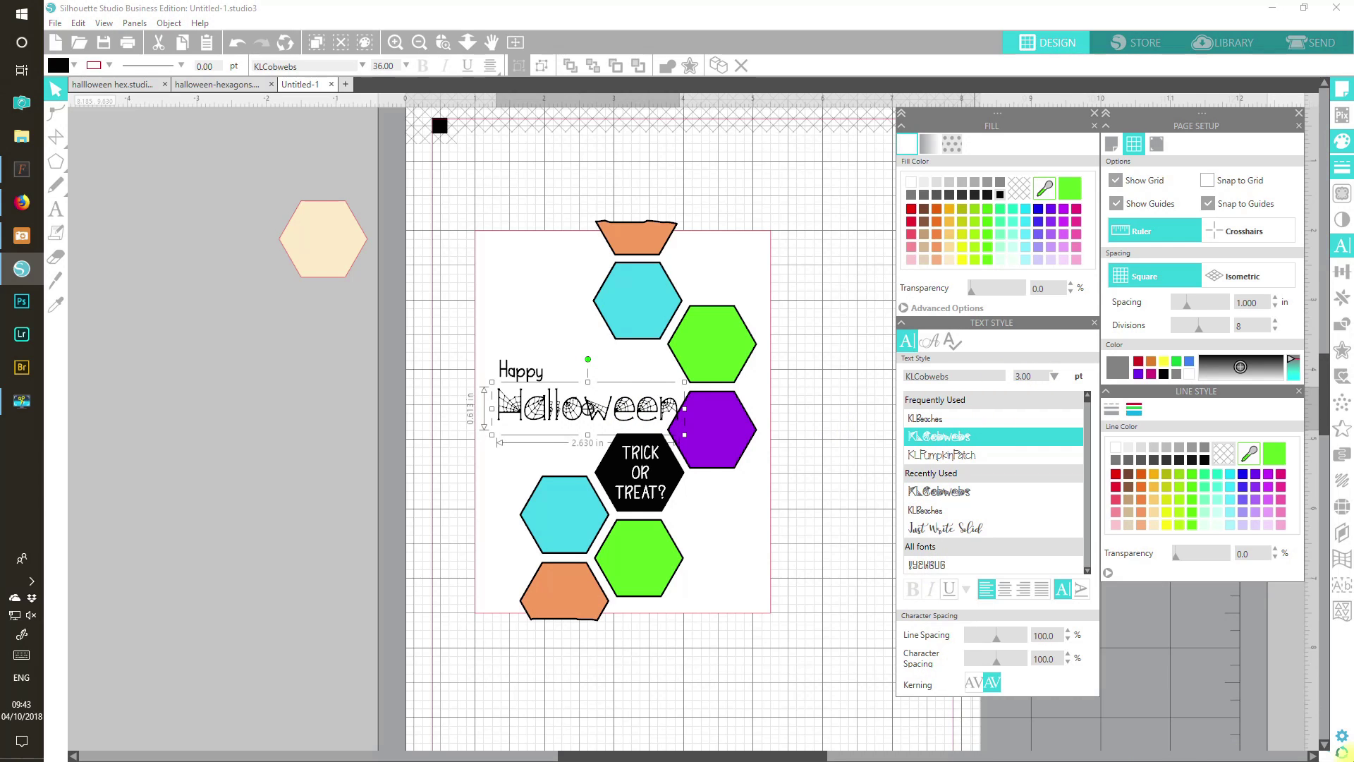
Set the "Halloween" text to 33 pt with 105% character spacing and move it closer under "Happy"
{"action": "type", "text": "3"}
{"action": "key", "text": "Return"}
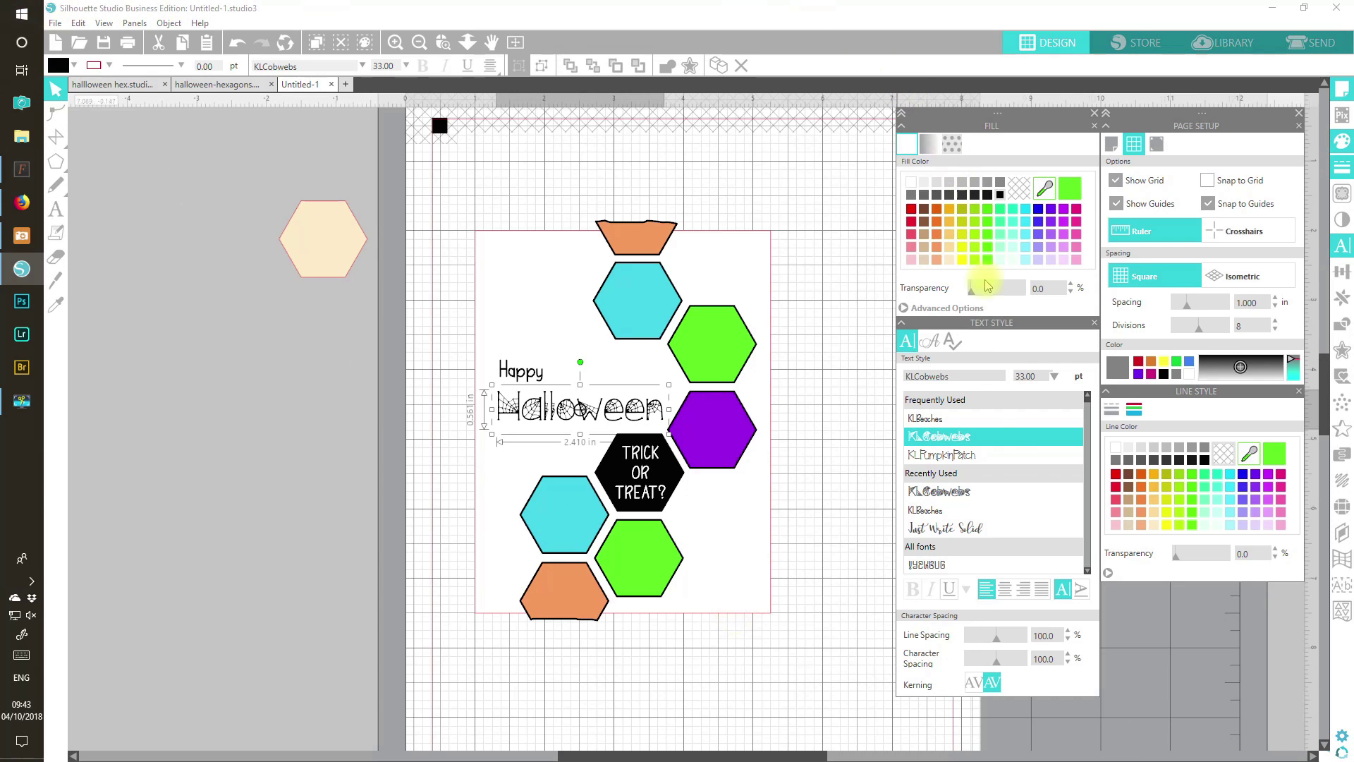
{"action": "left_click", "coordinate": [1068, 654]}
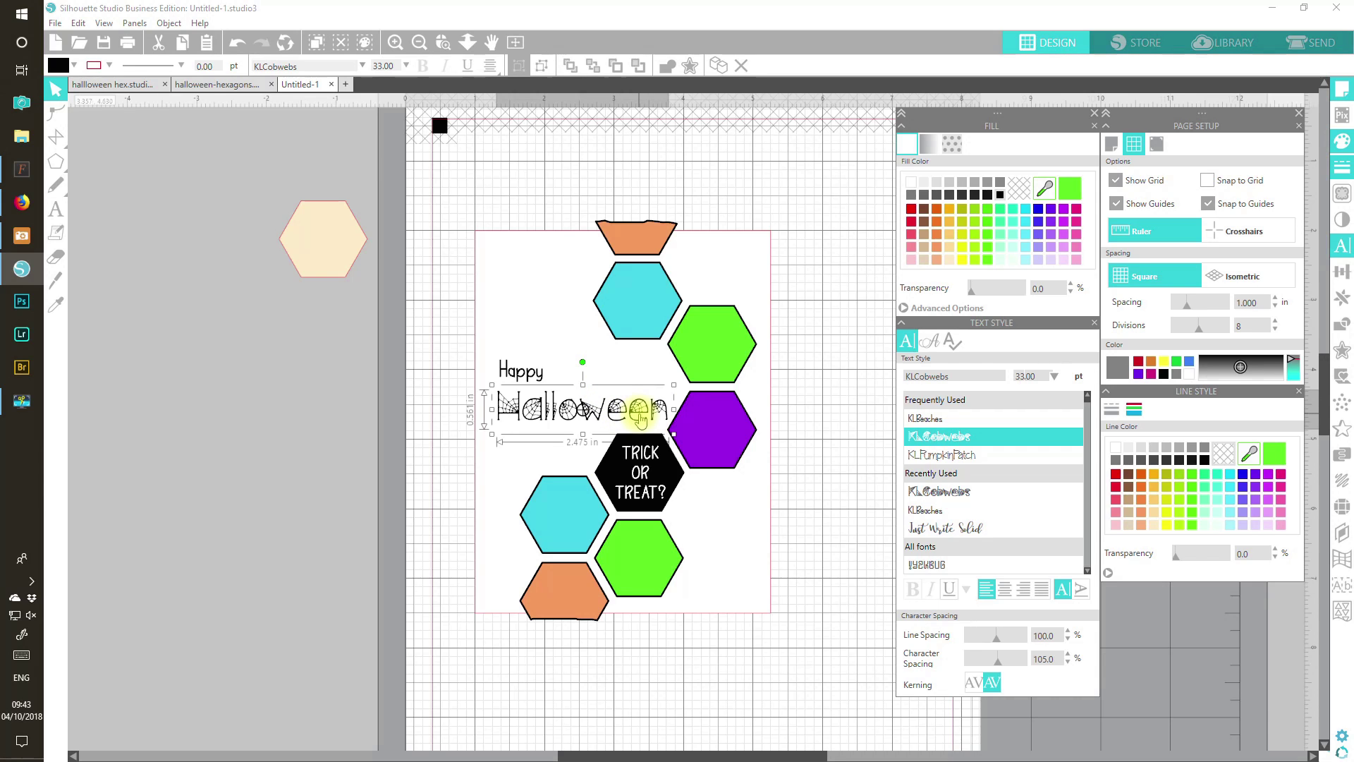
{"action": "left_click_drag", "start_coordinate": [640, 417], "coordinate": [640, 411]}
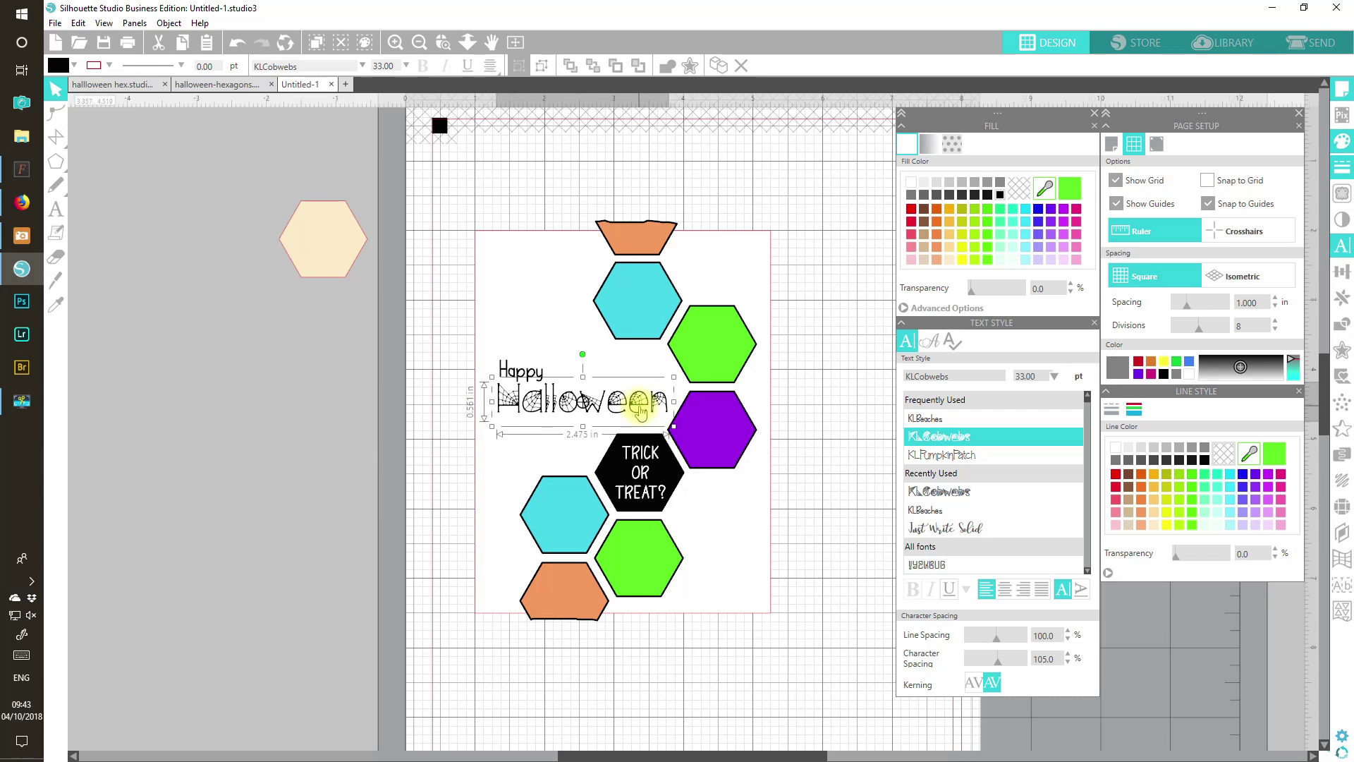
{"action": "left_click", "coordinate": [519, 378]}
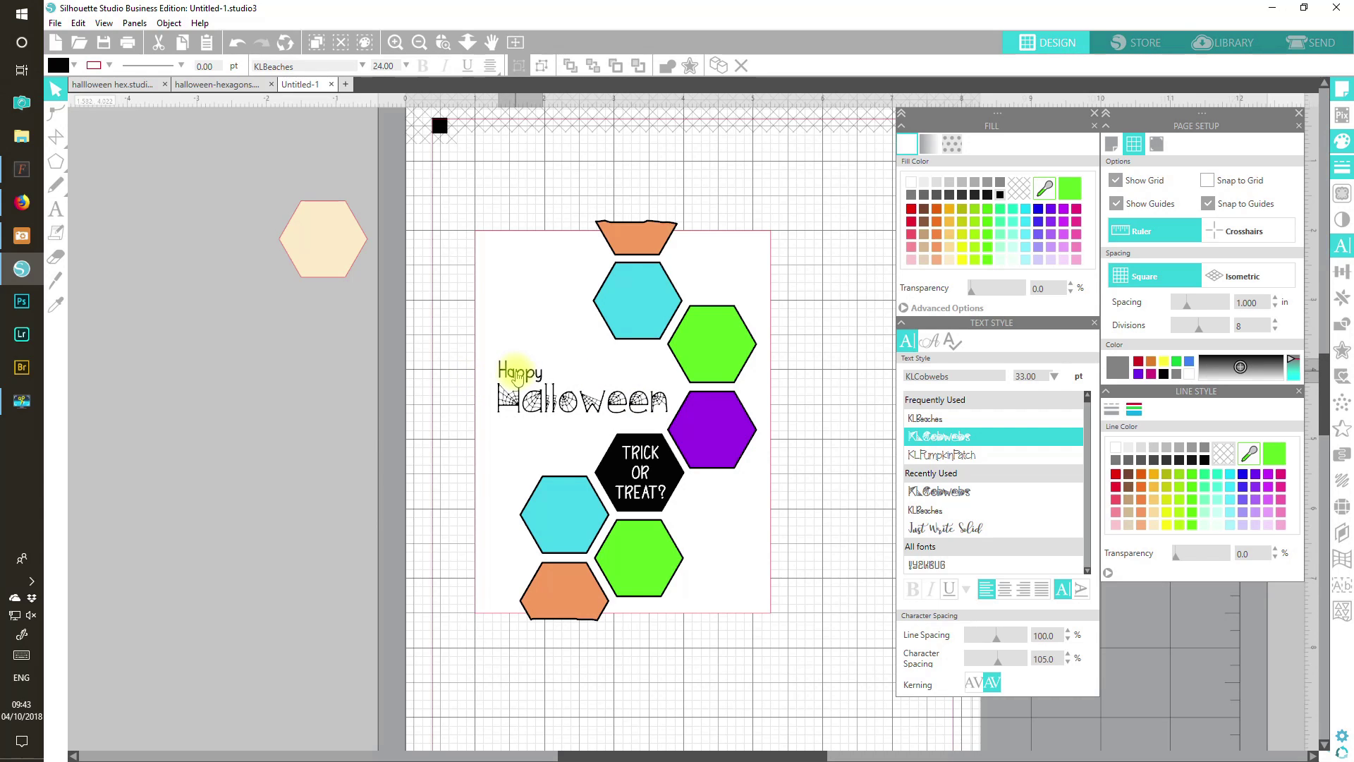
{"action": "left_click", "coordinate": [517, 376]}
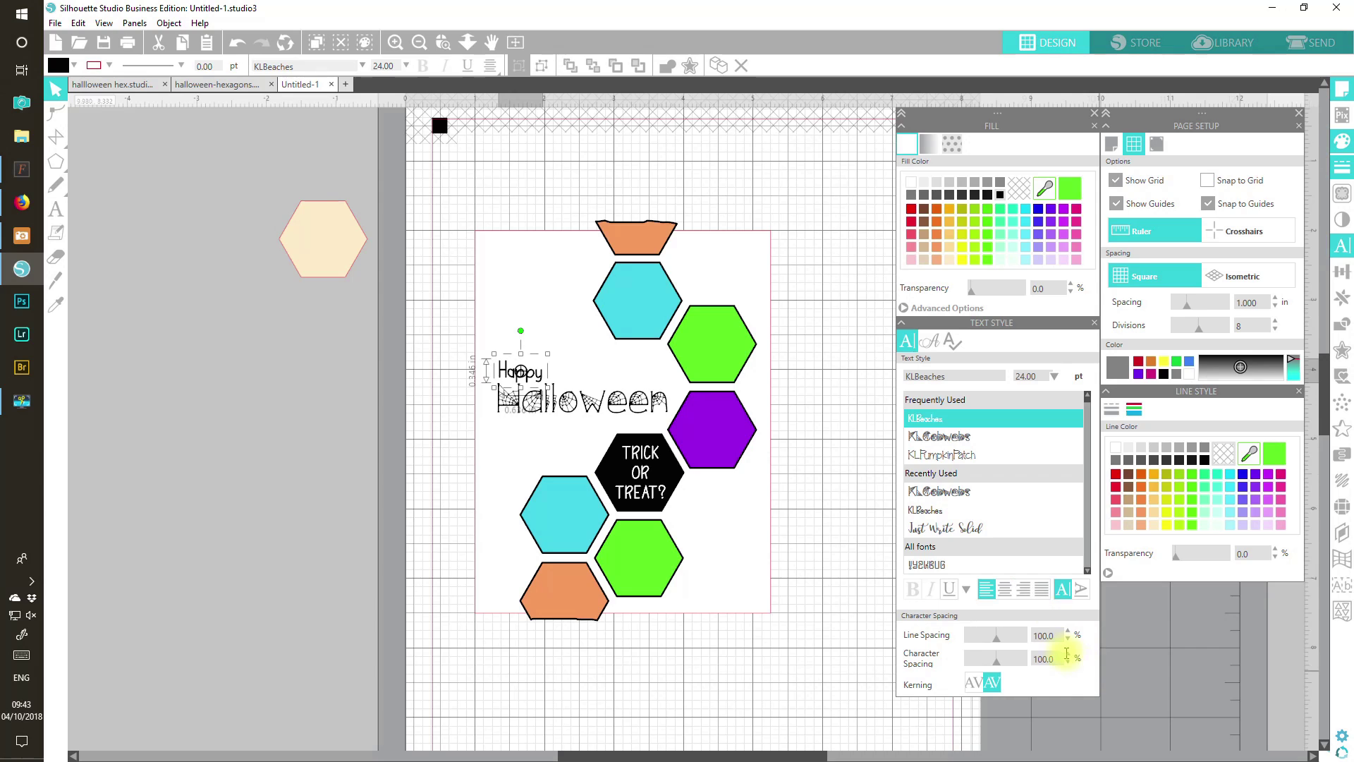
{"action": "left_click", "coordinate": [287, 536]}
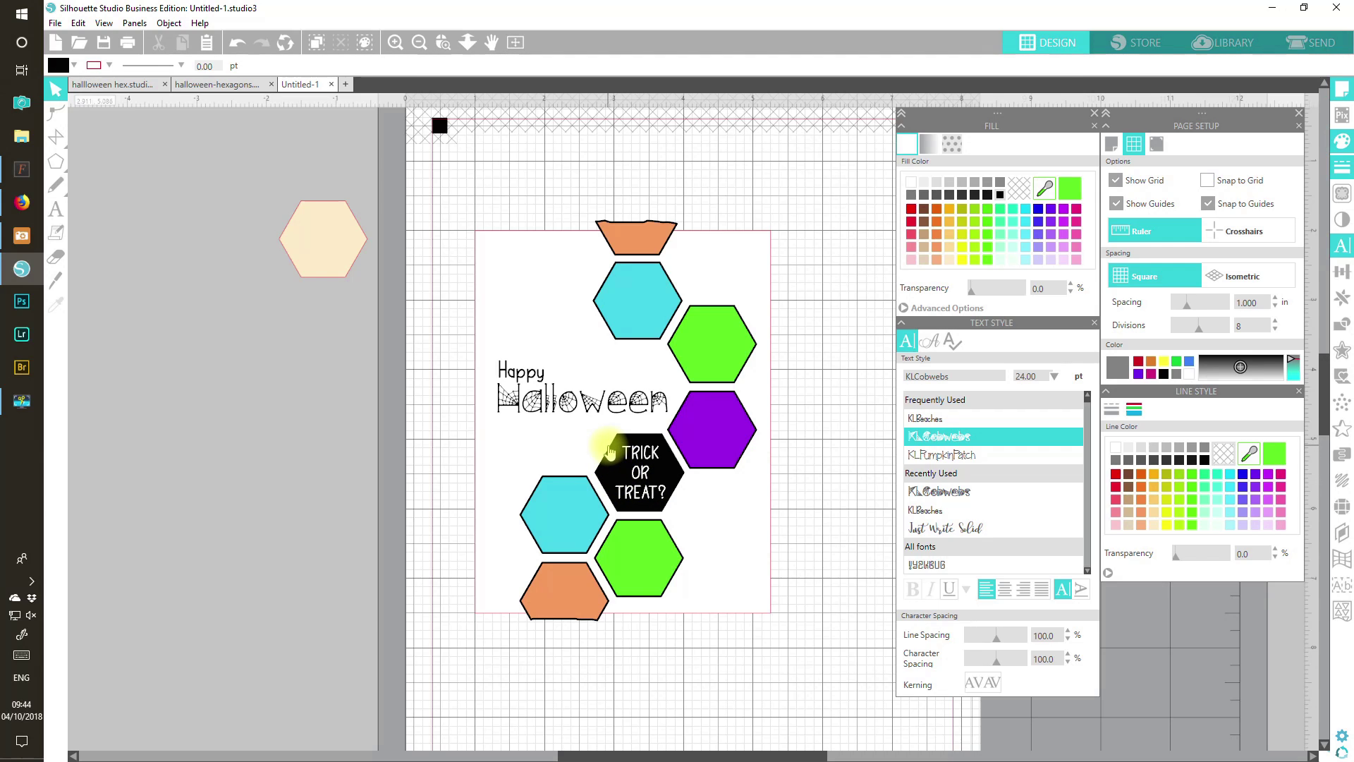
Duplicate the black hexagon together with its "TRICK OR TREAT?" text and place the copy in the blank area right of the card
{"action": "left_click", "coordinate": [642, 478]}
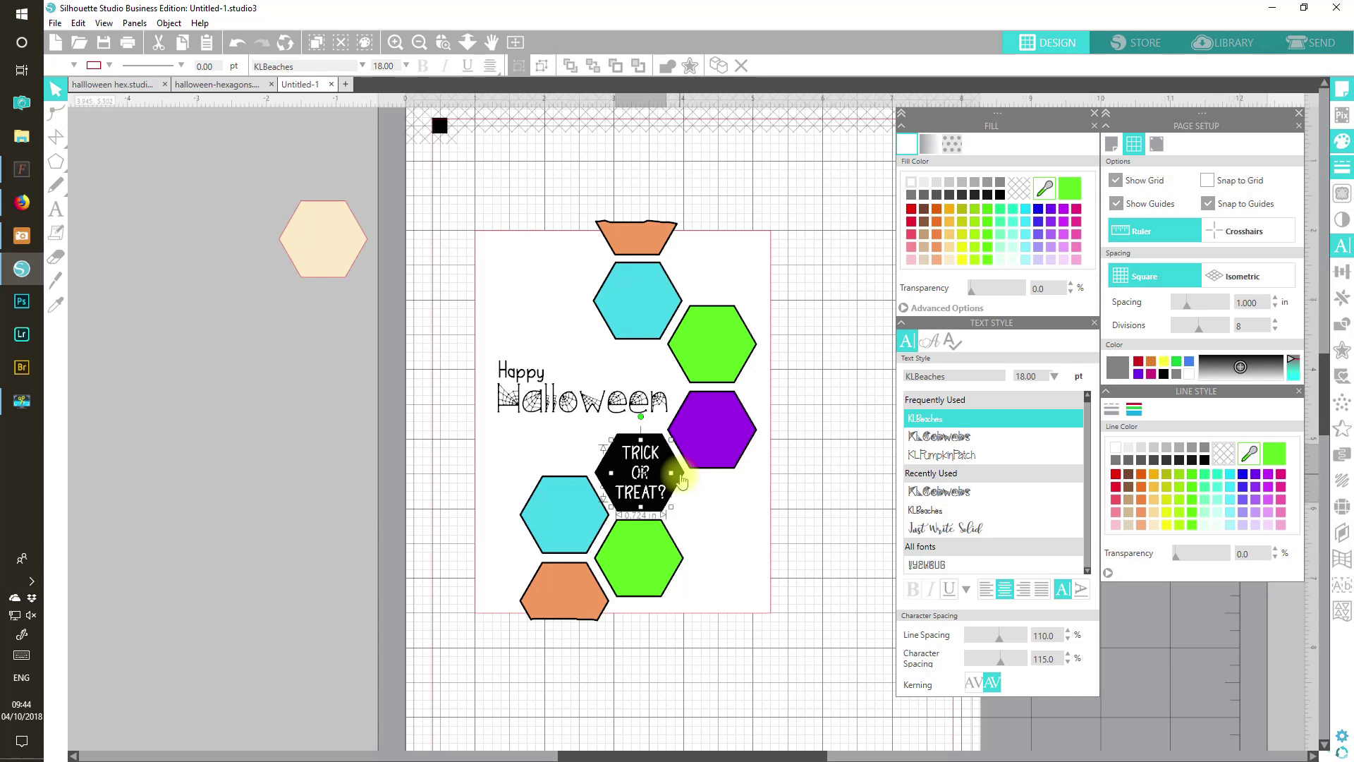
{"action": "left_click", "coordinate": [680, 479]}
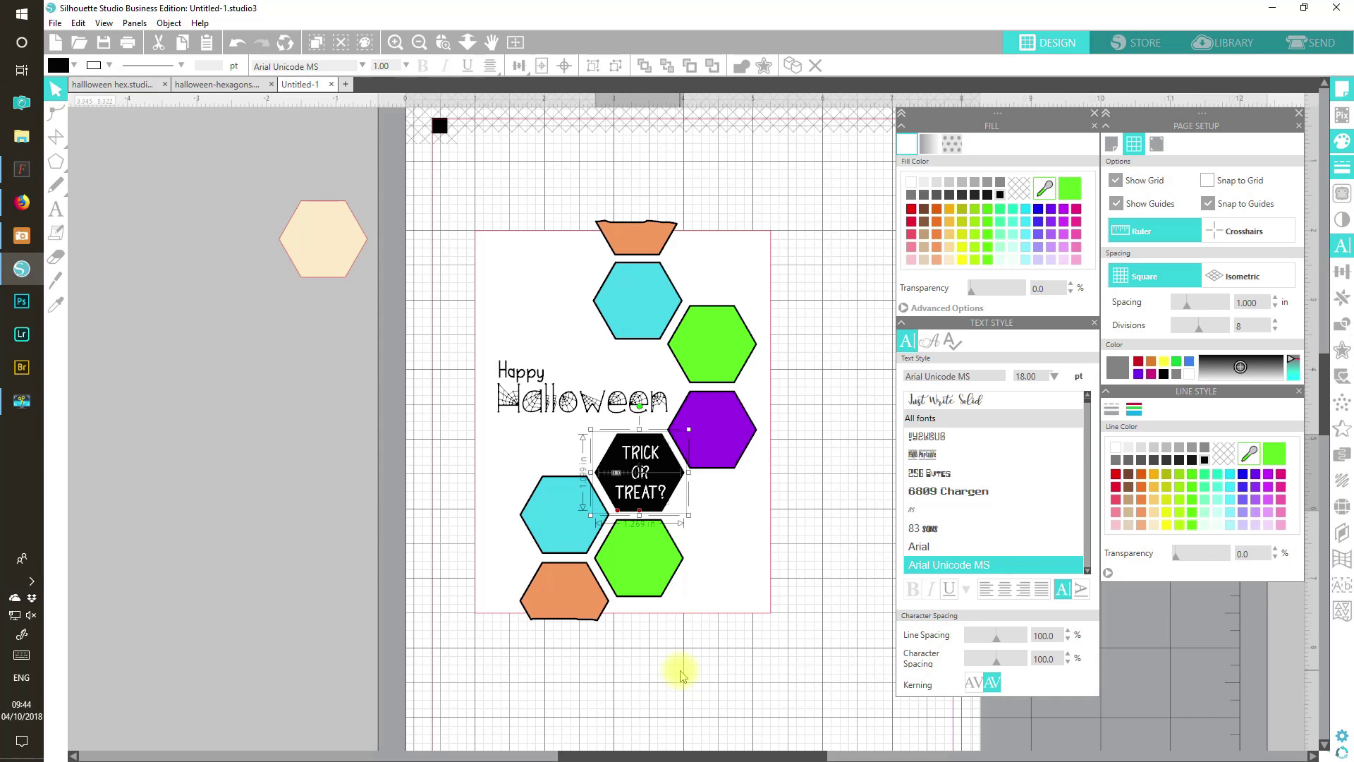
{"action": "left_click", "coordinate": [788, 72]}
{"action": "left_click_drag", "start_coordinate": [680, 455], "coordinate": [802, 677]}
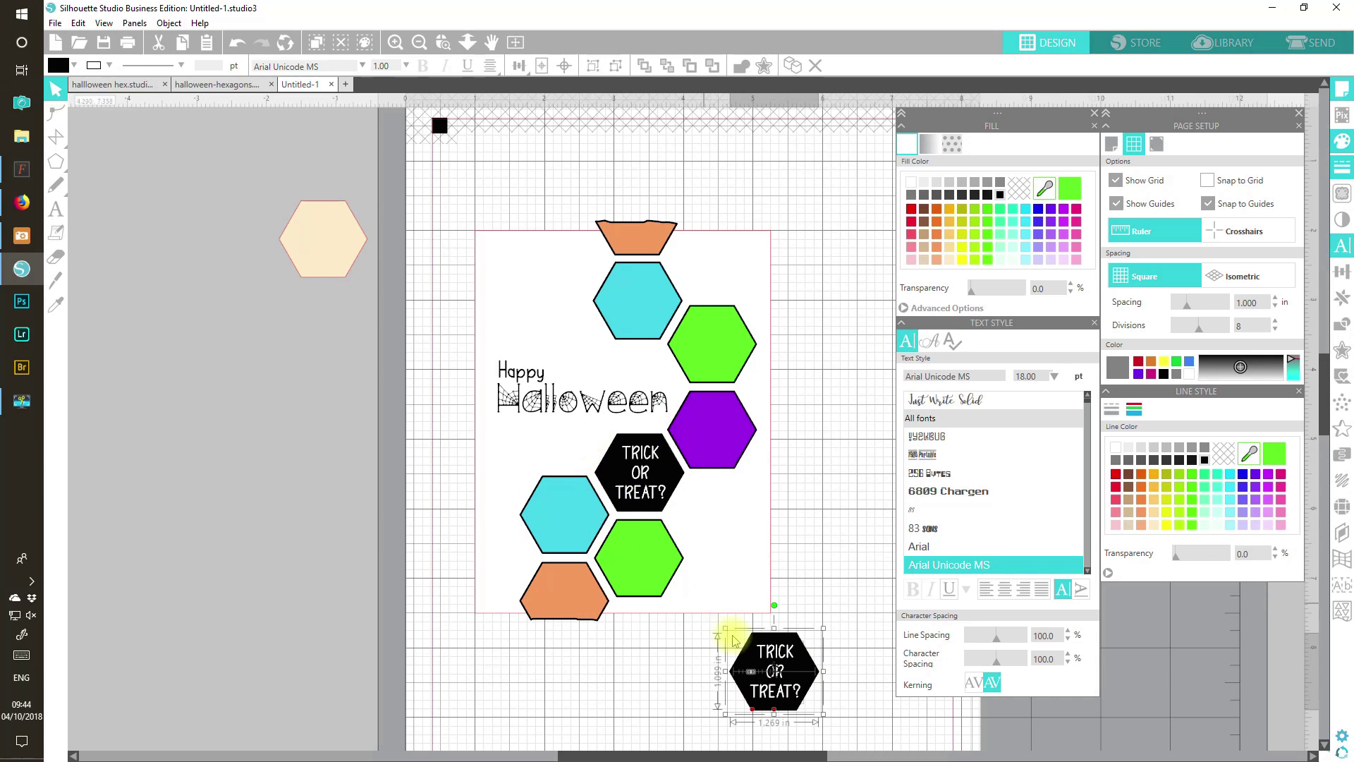
{"action": "left_click_drag", "start_coordinate": [706, 755], "coordinate": [747, 755]}
{"action": "left_click_drag", "start_coordinate": [708, 663], "coordinate": [799, 392]}
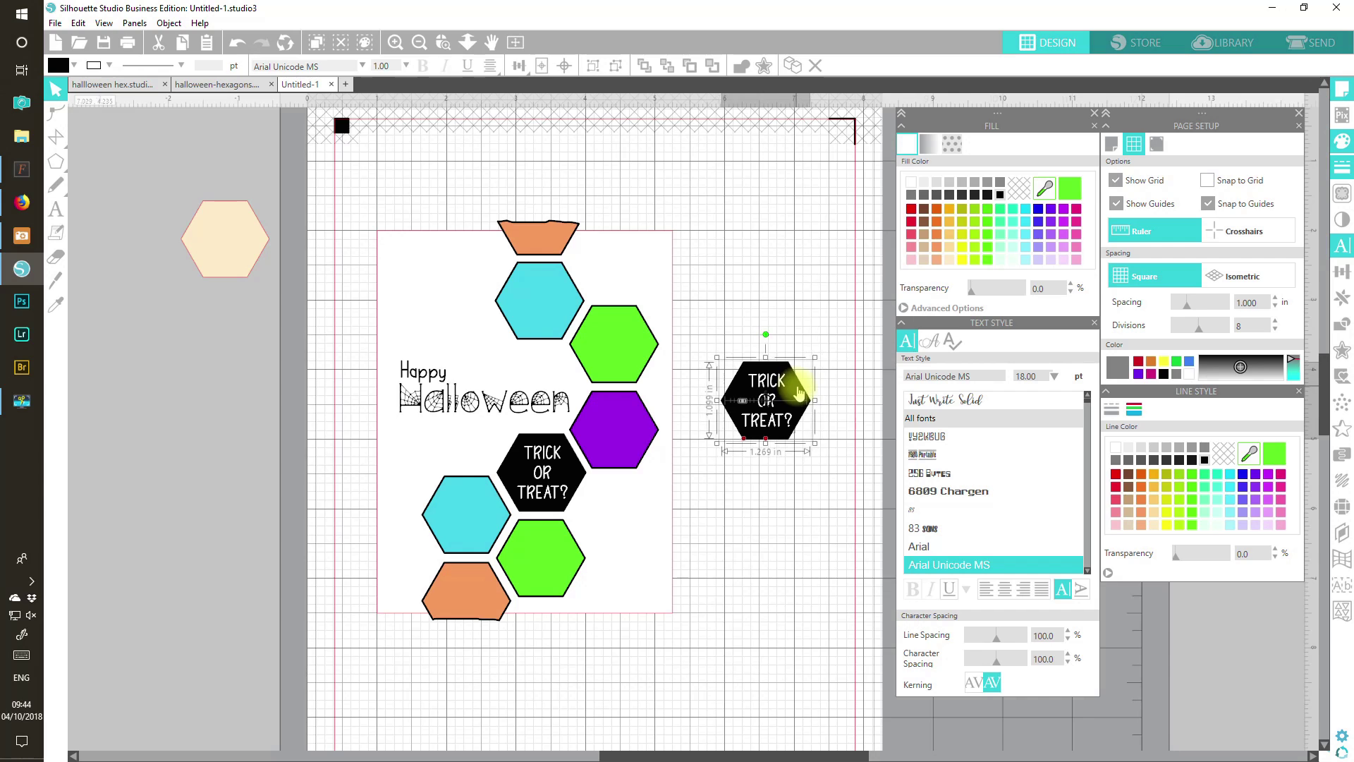
{"action": "left_click", "coordinate": [807, 529]}
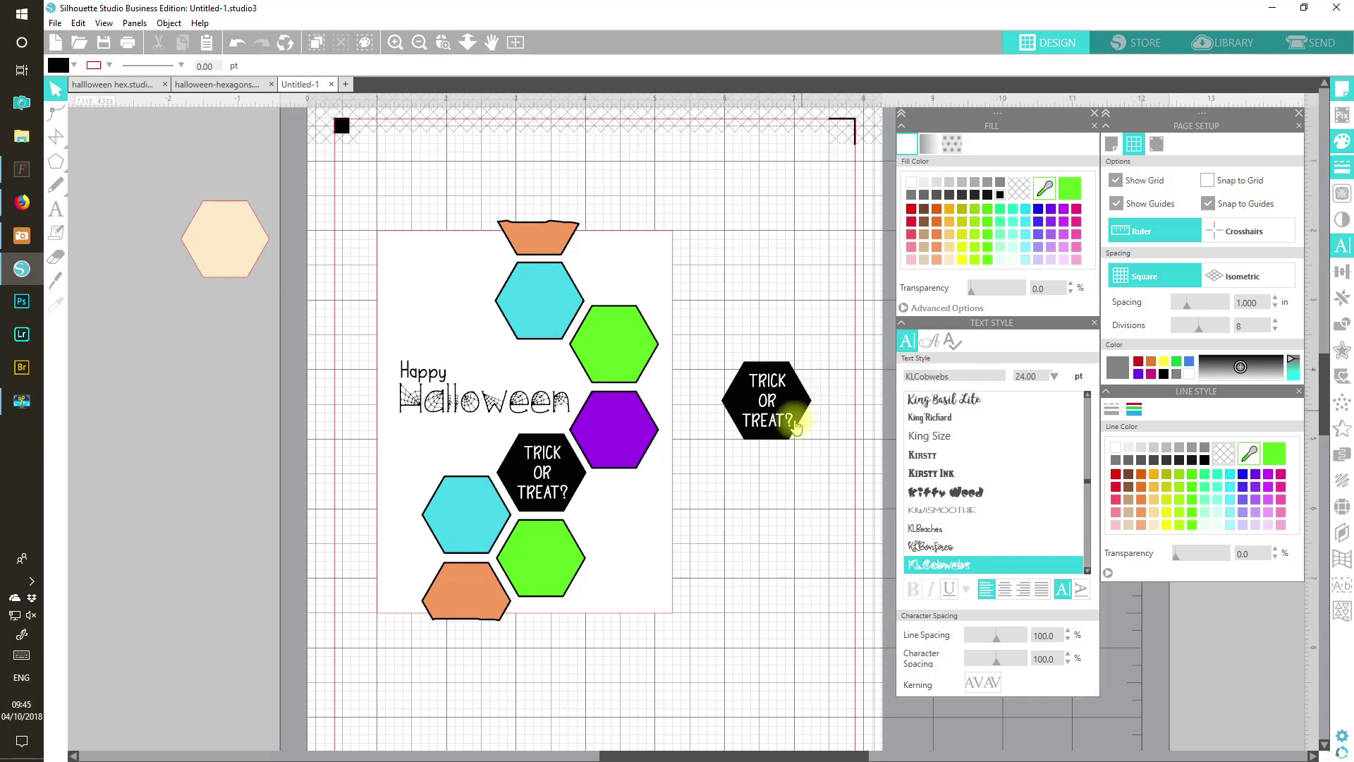
Duplicate the cream hexagon from outside the page and place the copy just below the copied "TRICK OR TREAT?" hexagon
{"action": "left_click", "coordinate": [247, 249]}
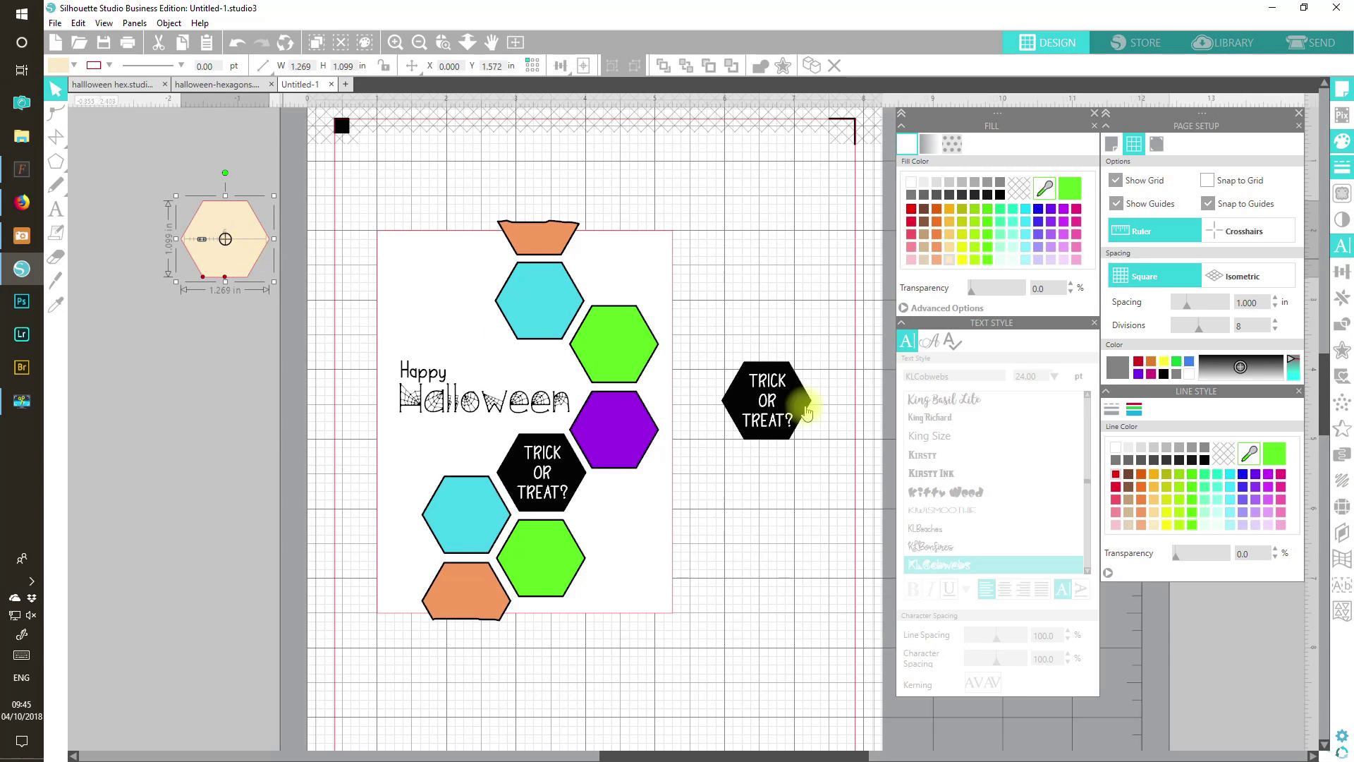
{"action": "left_click", "coordinate": [1095, 323]}
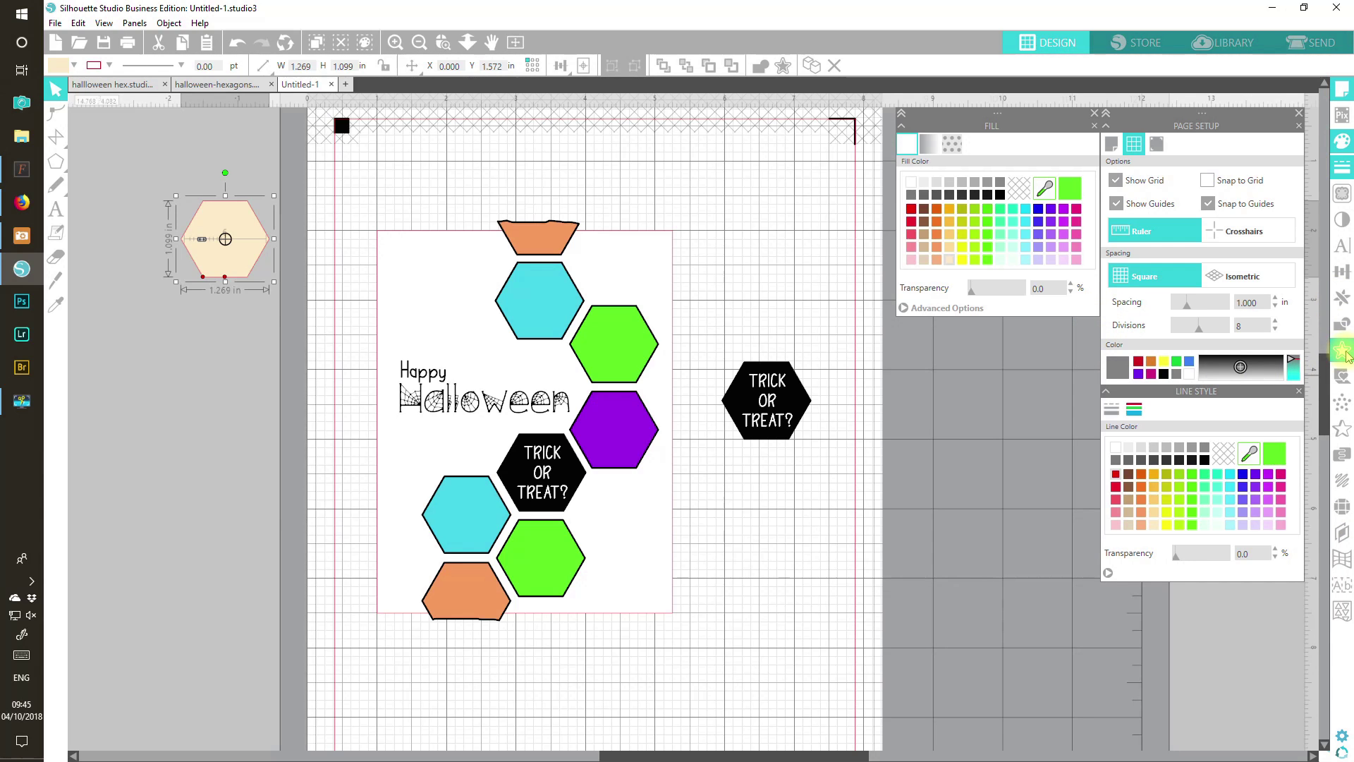
{"action": "left_click", "coordinate": [811, 66]}
{"action": "left_click_drag", "start_coordinate": [249, 272], "coordinate": [788, 548]}
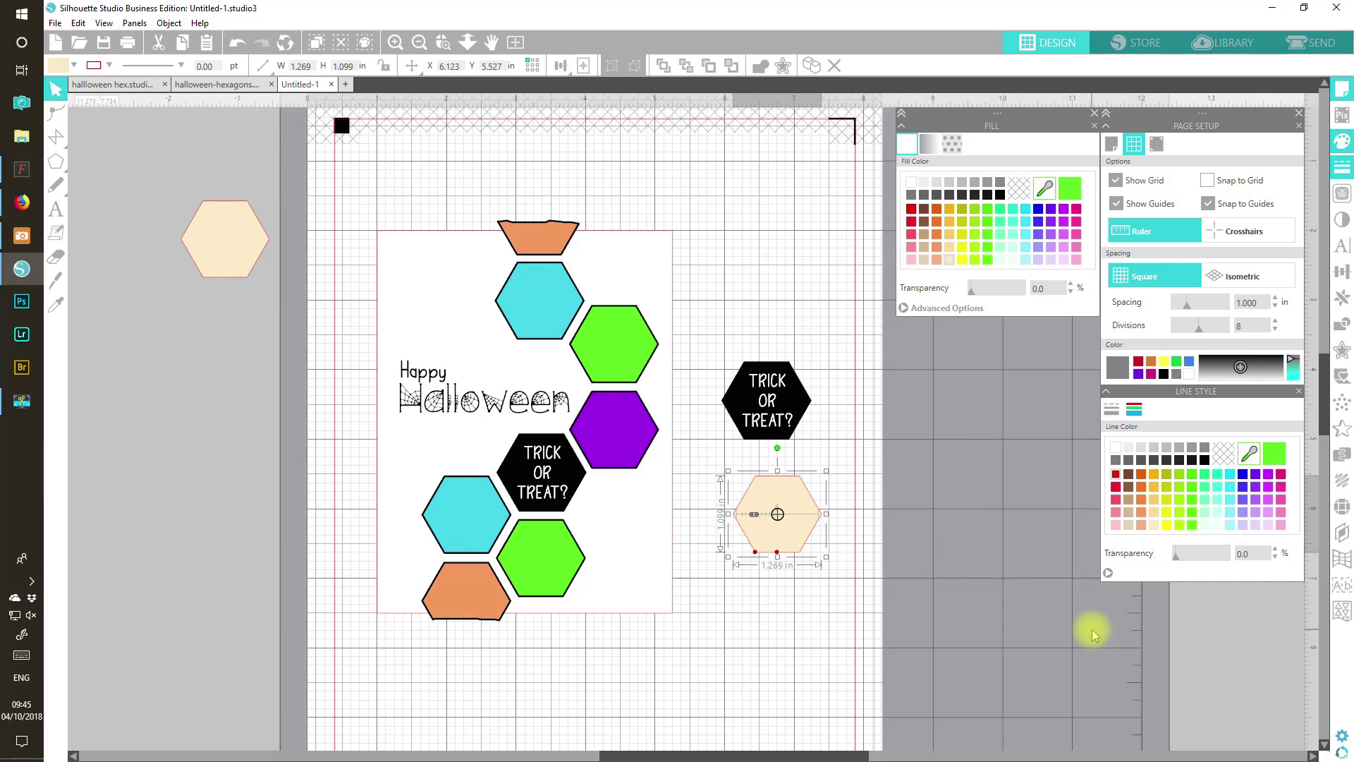
Create a 0.030 in outward offset with rounded corners around the copied cream hexagon
{"action": "left_click", "coordinate": [1344, 353]}
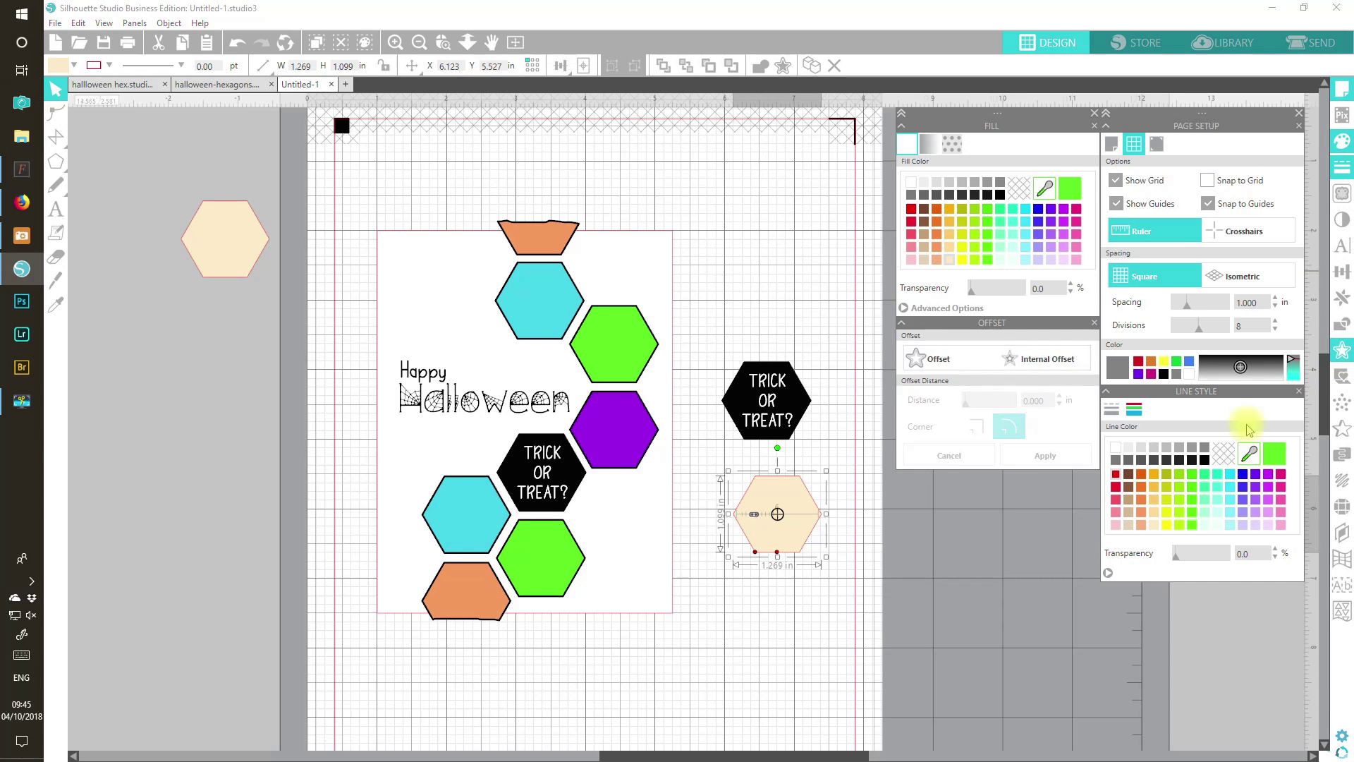
{"action": "left_click", "coordinate": [937, 361]}
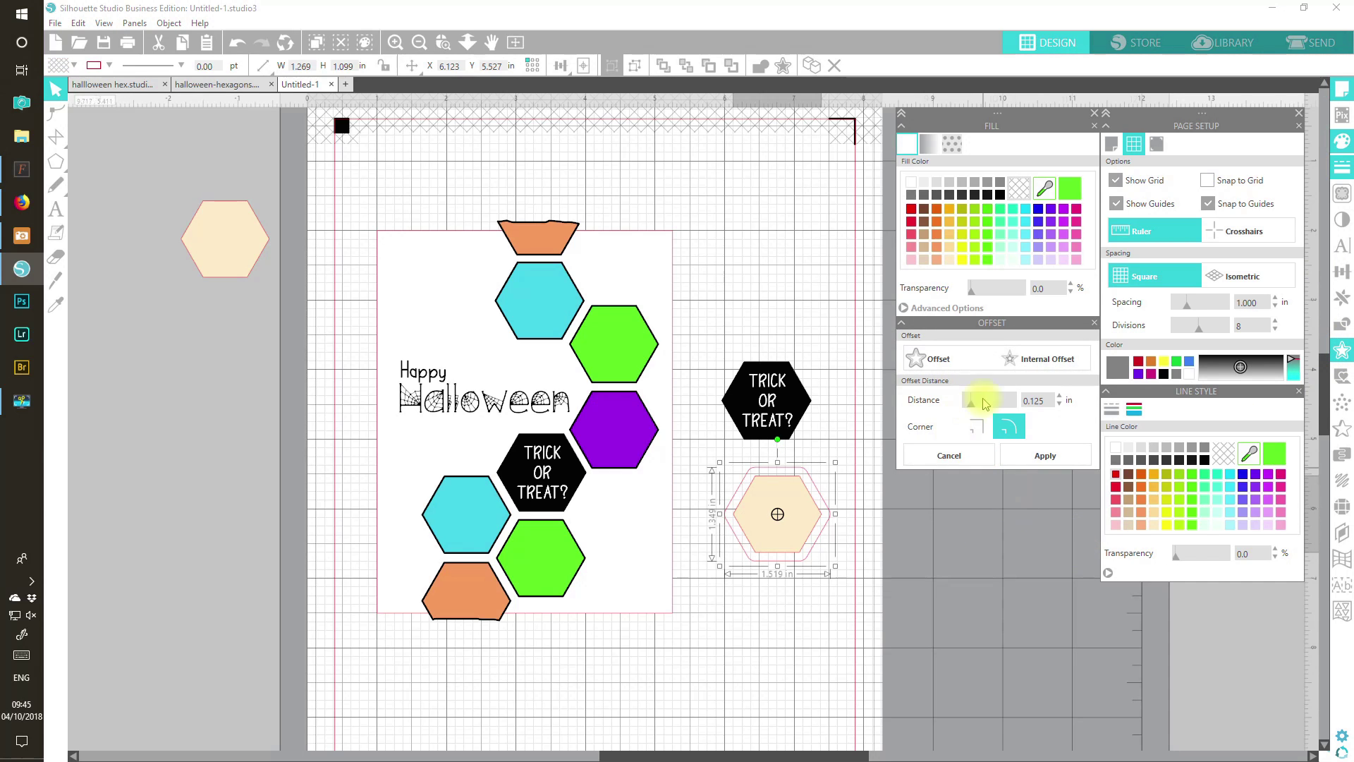
{"action": "left_click", "coordinate": [1059, 404]}
{"action": "left_click", "coordinate": [1059, 405]}
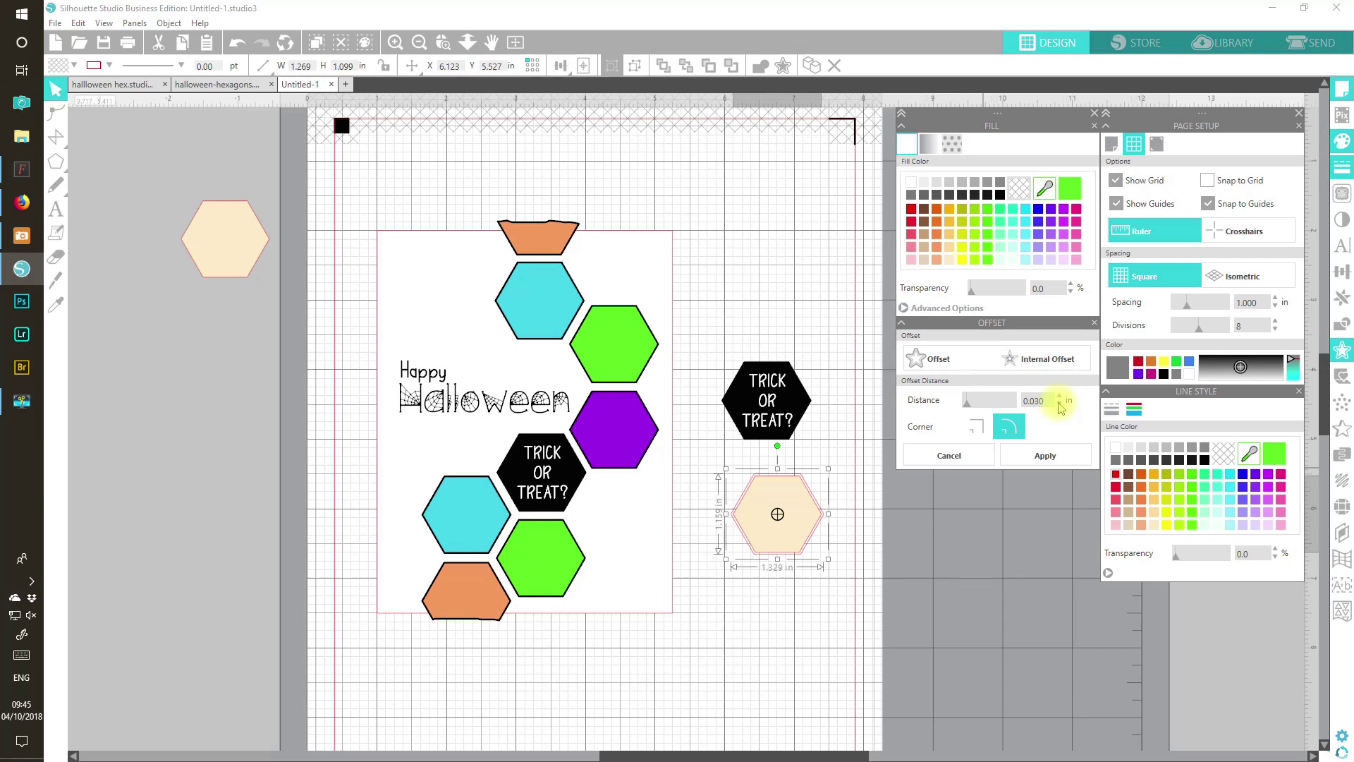
Fill the offset hexagon with black and make the inner cream hexagon's fill transparent
{"action": "left_click", "coordinate": [1001, 196]}
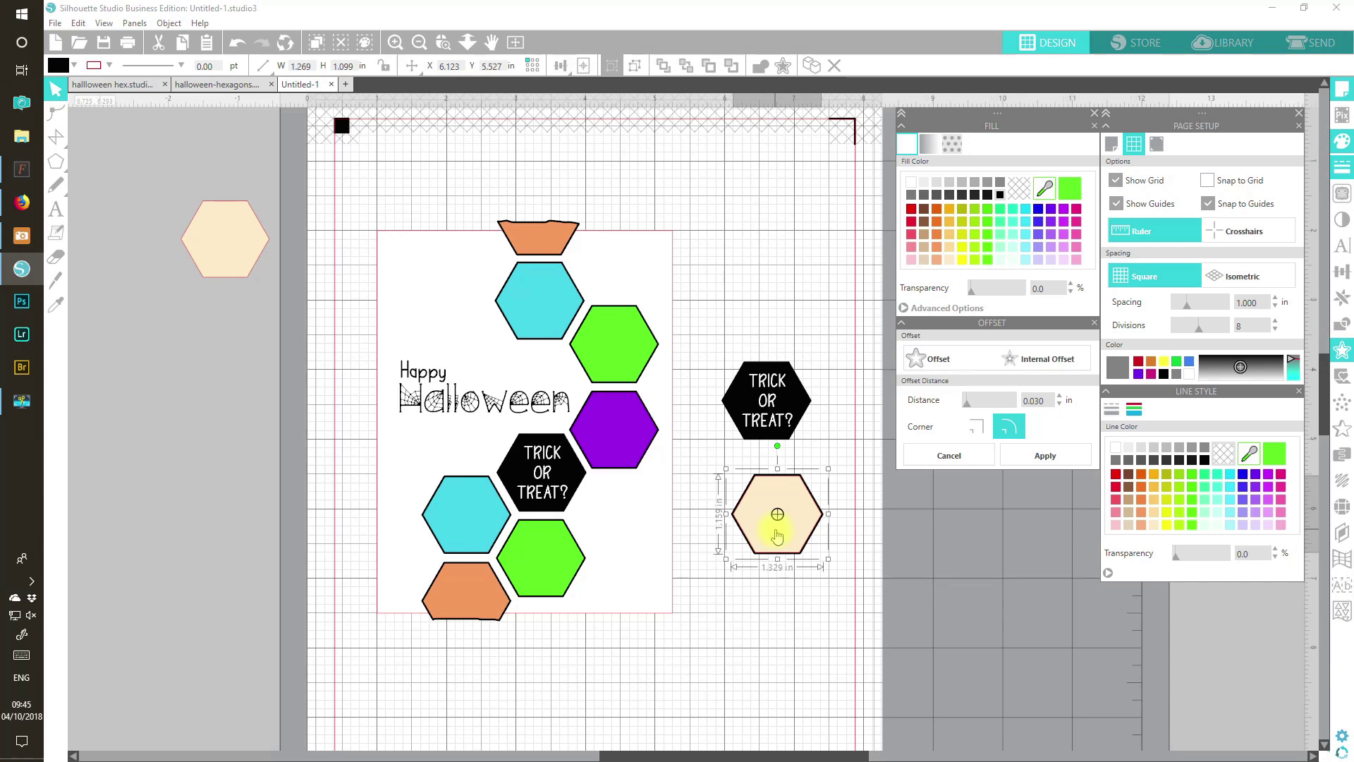
{"action": "left_click", "coordinate": [784, 642]}
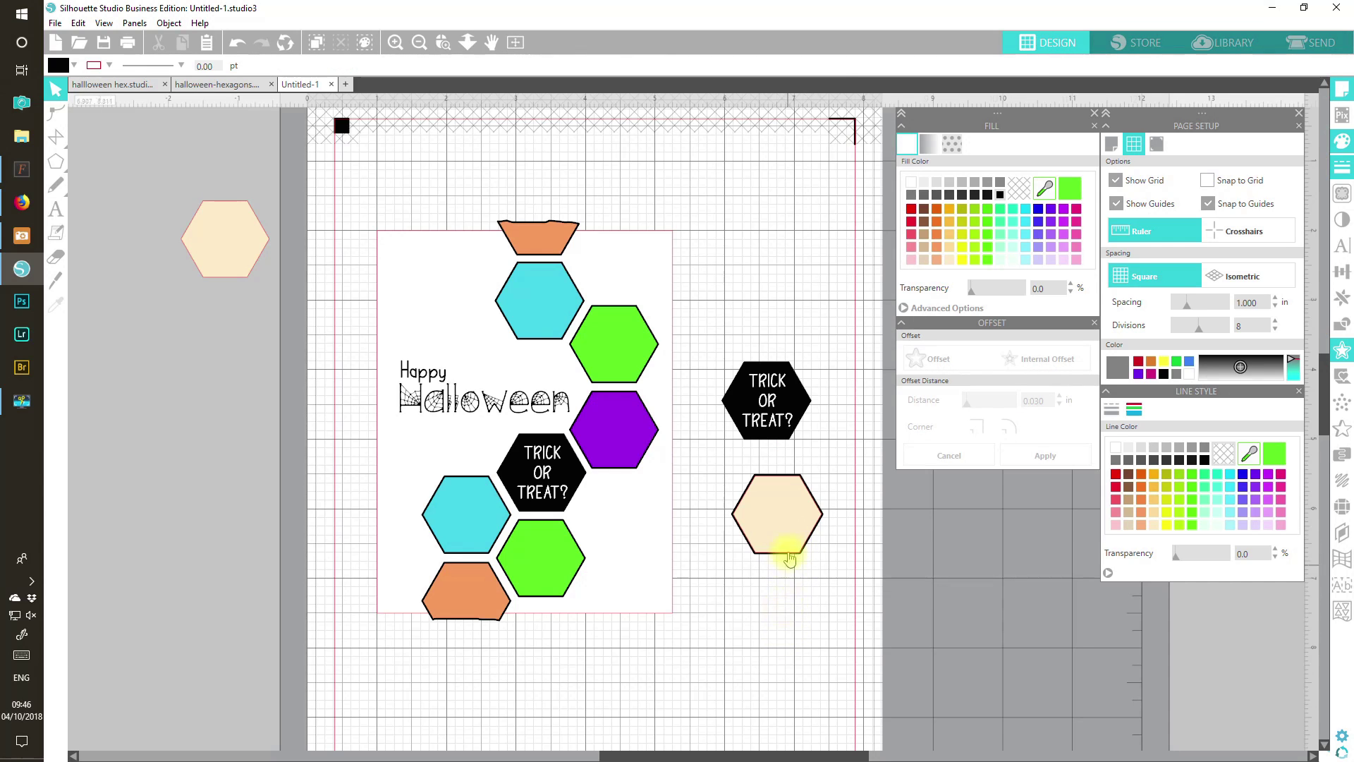
{"action": "left_click", "coordinate": [788, 527]}
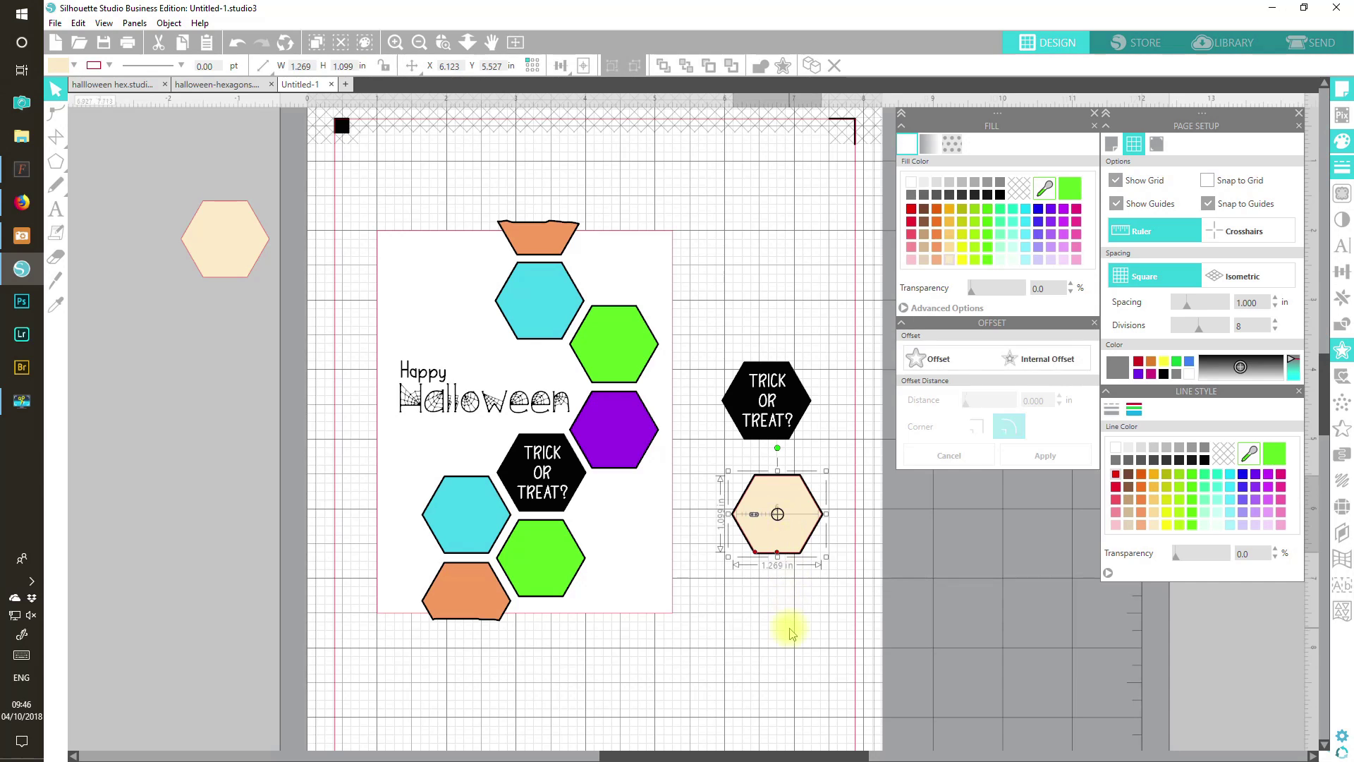
{"action": "left_click", "coordinate": [1018, 191]}
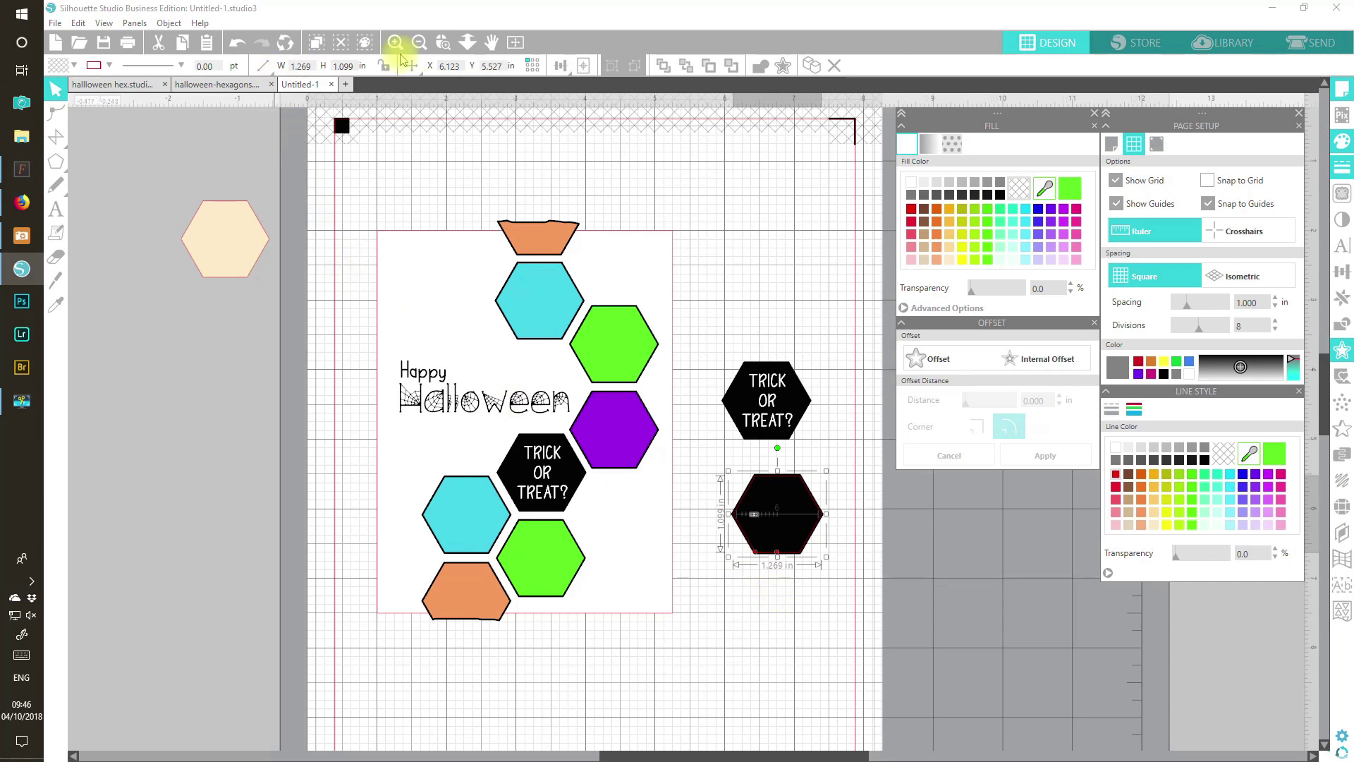
Move the copied "TRICK OR TREAT?" text onto the middle of the new offset hexagon and group it with both hexagon outlines
{"action": "left_click", "coordinate": [442, 43]}
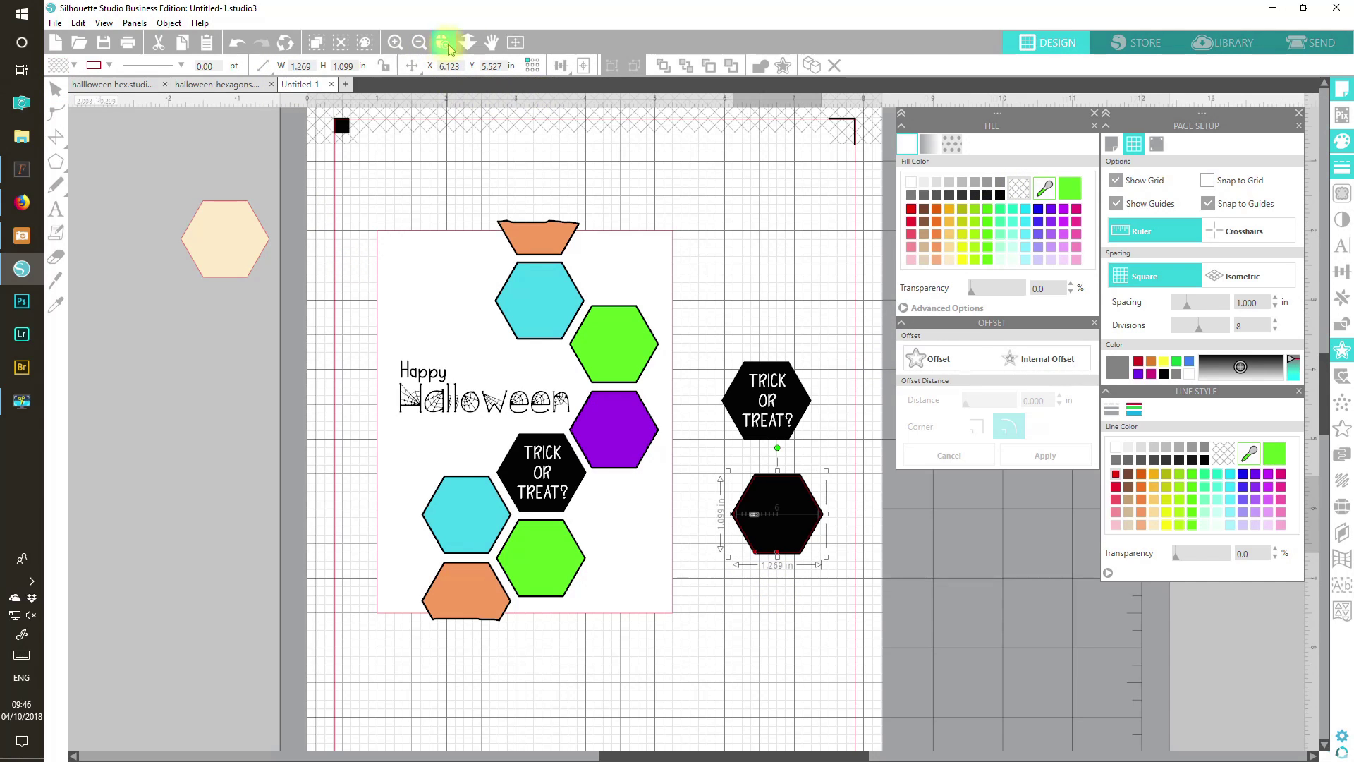
{"action": "left_click", "coordinate": [890, 676]}
{"action": "scroll", "coordinate": [890, 676], "scroll_direction": "up", "scroll_amount": 2}
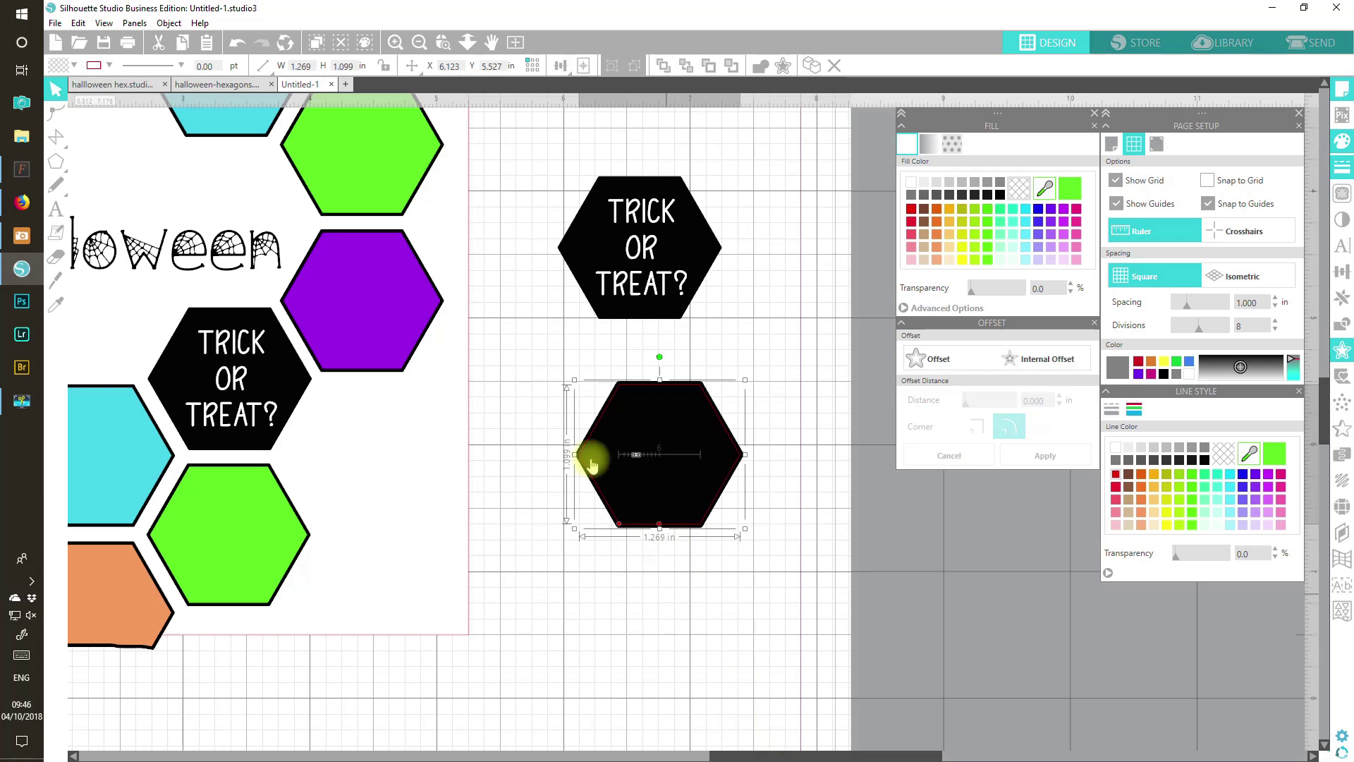
{"action": "mouse_move", "coordinate": [654, 255]}
{"action": "left_mouse_down"}
{"action": "mouse_move", "coordinate": [642, 249]}
{"action": "mouse_move", "coordinate": [669, 354]}
{"action": "mouse_move", "coordinate": [644, 453]}
{"action": "mouse_move", "coordinate": [640, 272]}
{"action": "left_mouse_up"}
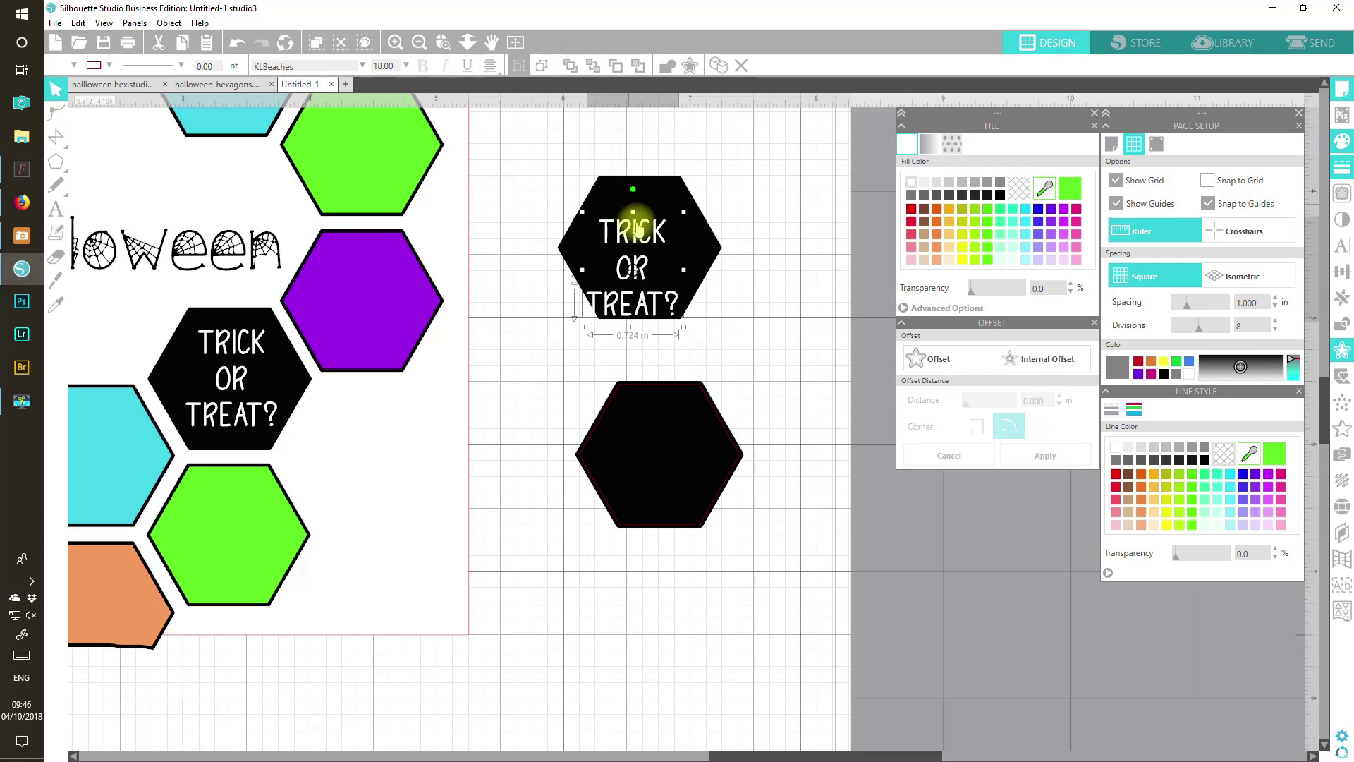
{"action": "left_click_drag", "start_coordinate": [644, 239], "coordinate": [678, 427]}
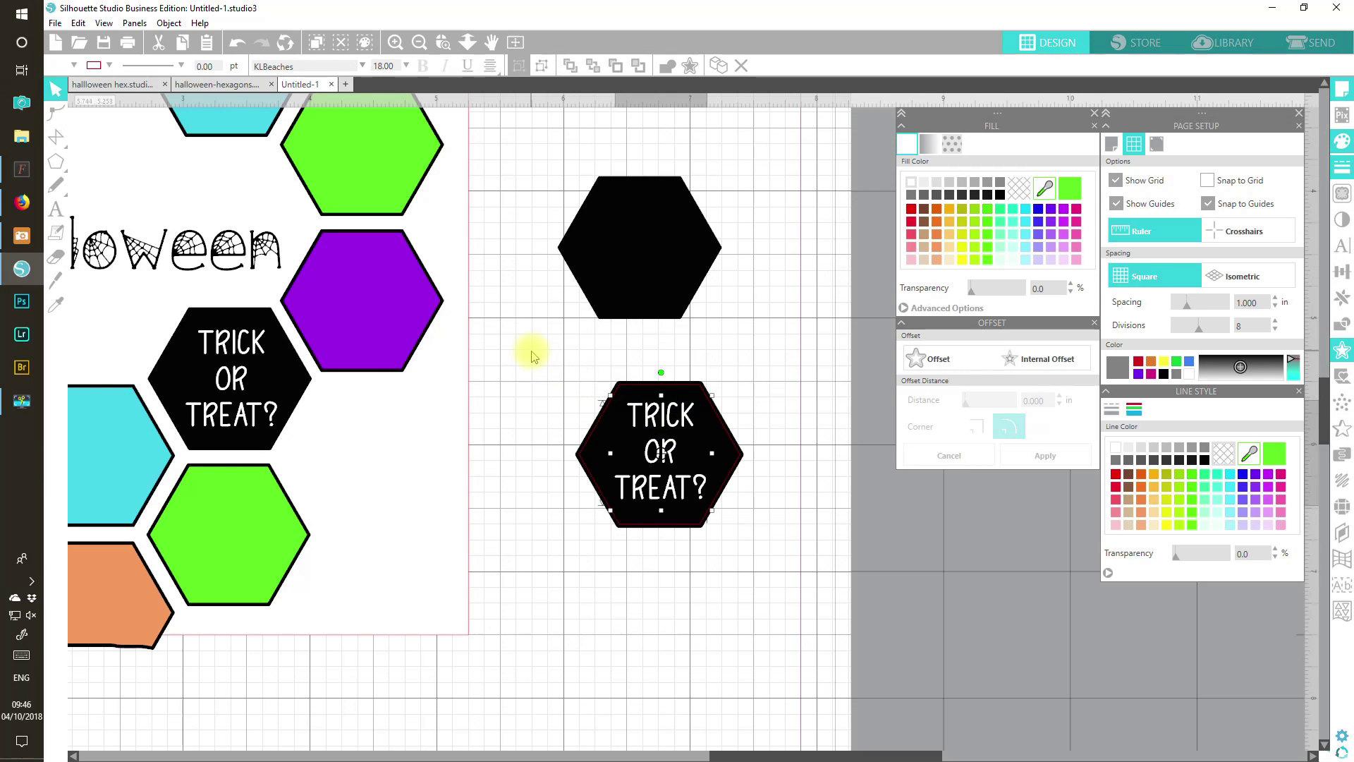
{"action": "left_click", "coordinate": [614, 408]}
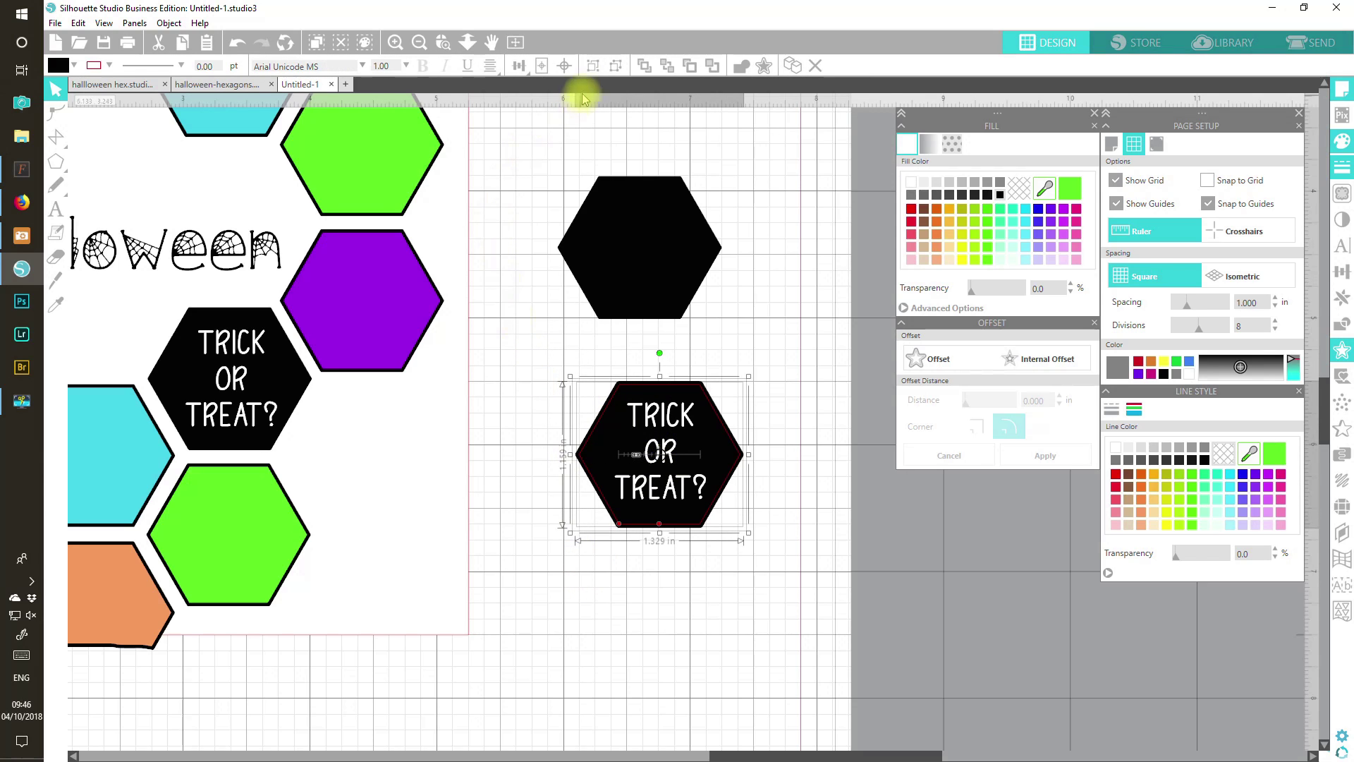
{"action": "left_click", "coordinate": [591, 70]}
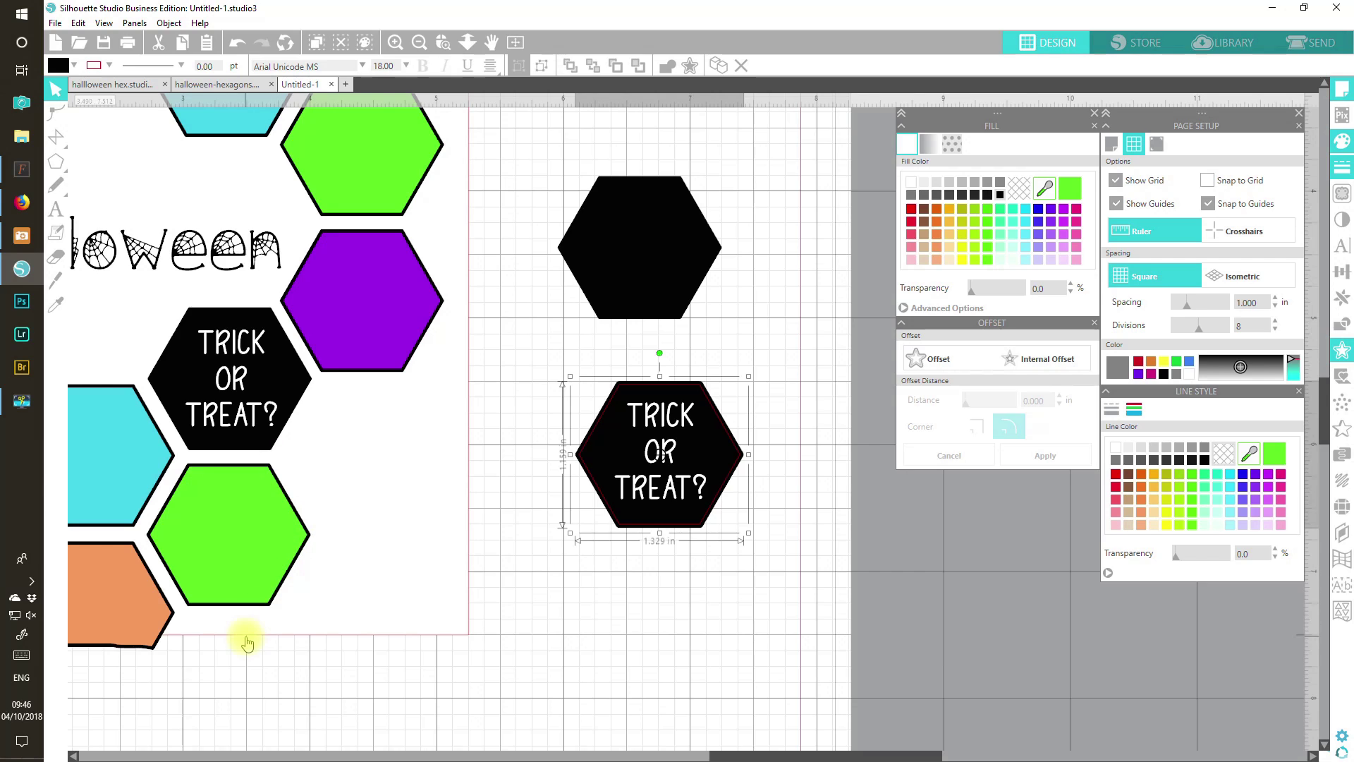
Cut the leftover blank black hexagon and move the grouped "TRICK OR TREAT?" hexagon to the upper right corner of the page
{"action": "left_click", "coordinate": [704, 245]}
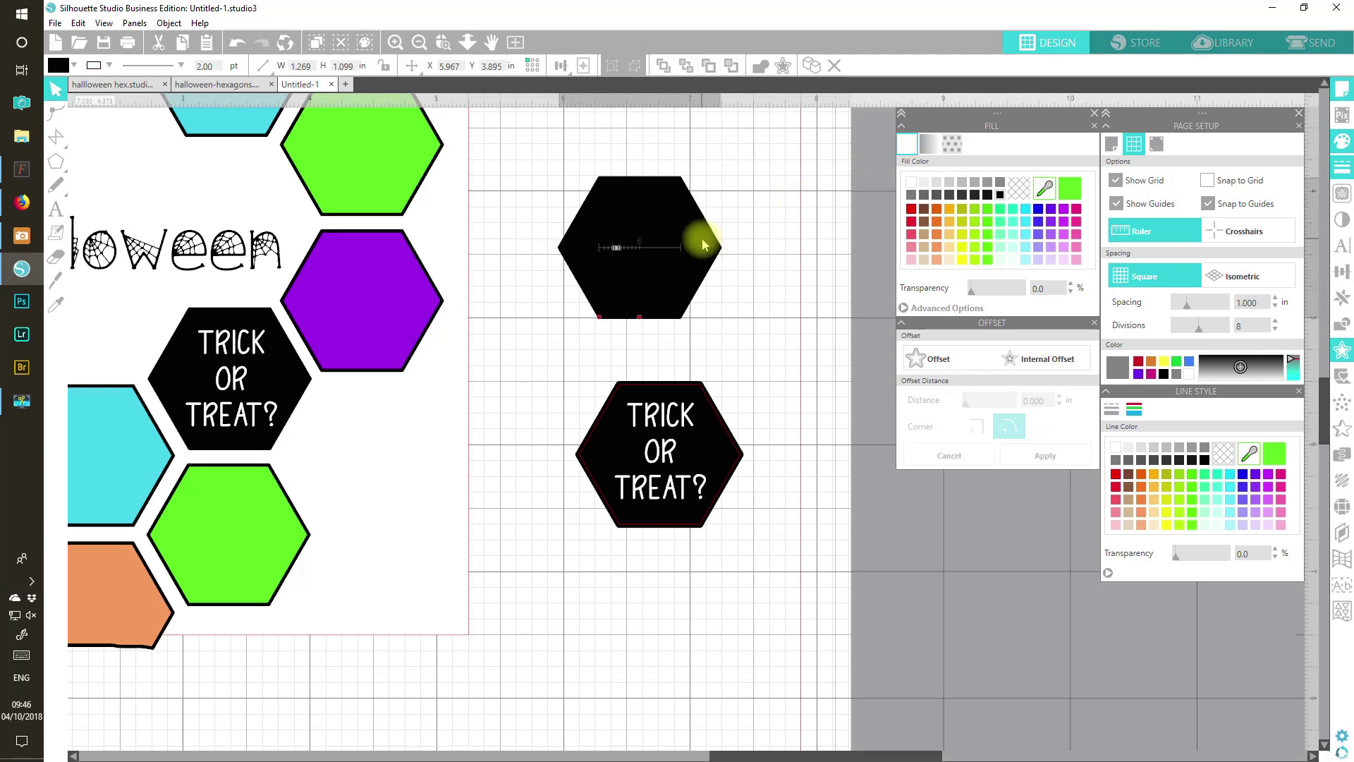
{"action": "left_click", "coordinate": [158, 42]}
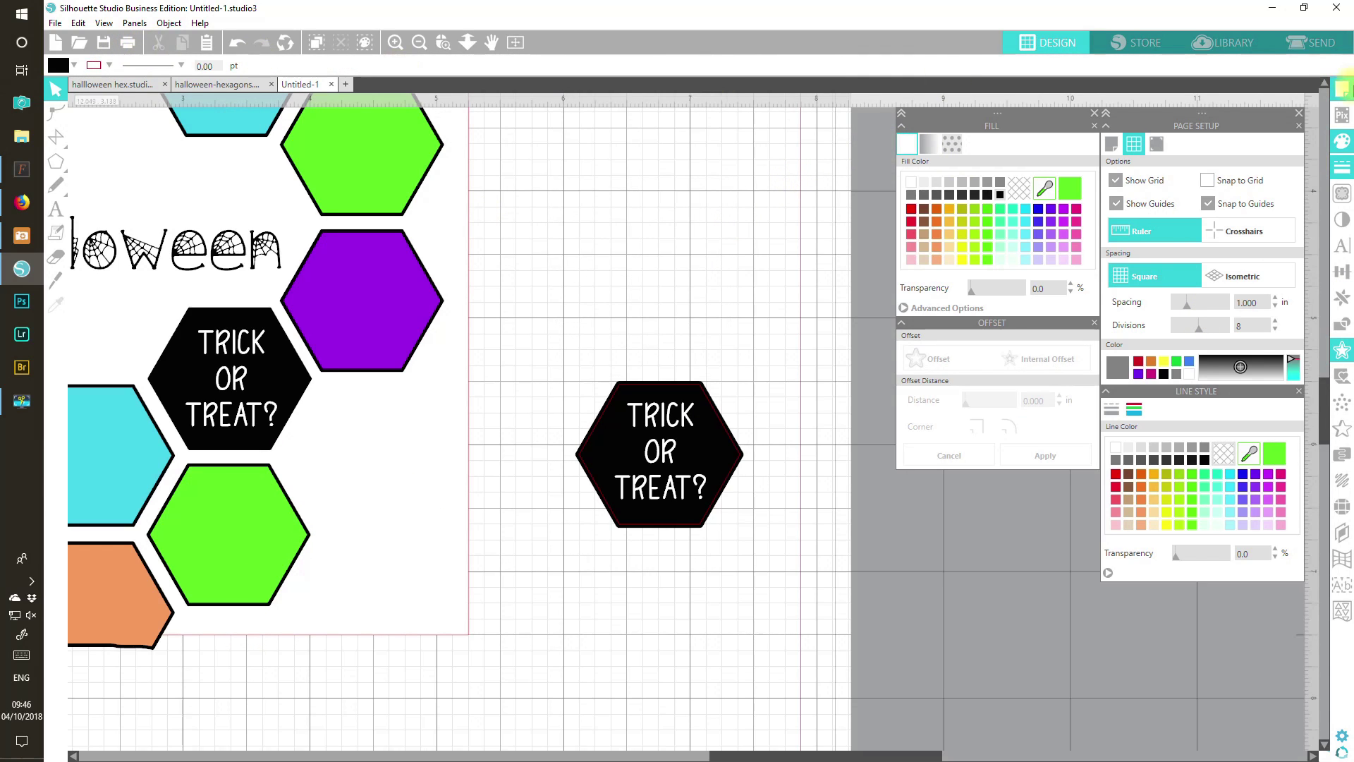
{"action": "left_click_drag", "start_coordinate": [644, 400], "coordinate": [562, 256]}
{"action": "left_click", "coordinate": [503, 576]}
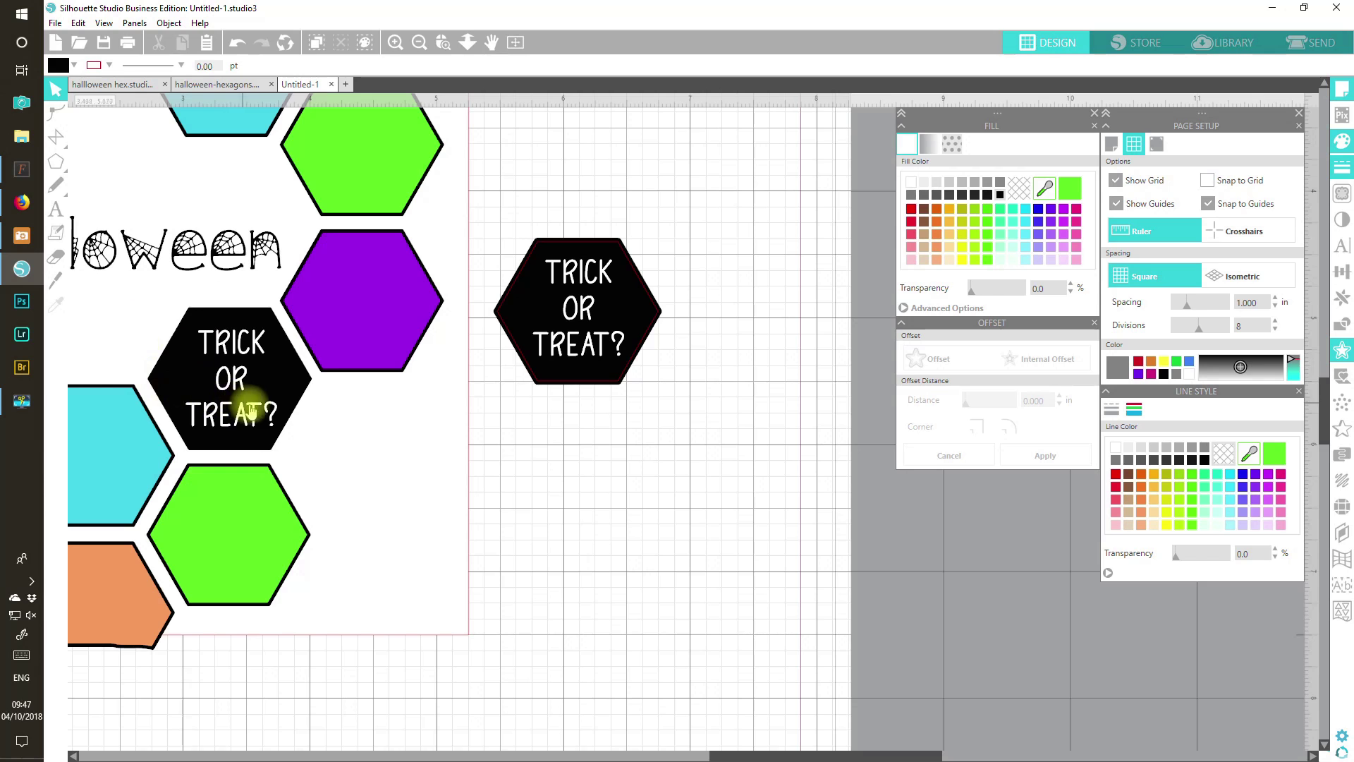
{"action": "left_click", "coordinate": [517, 42]}
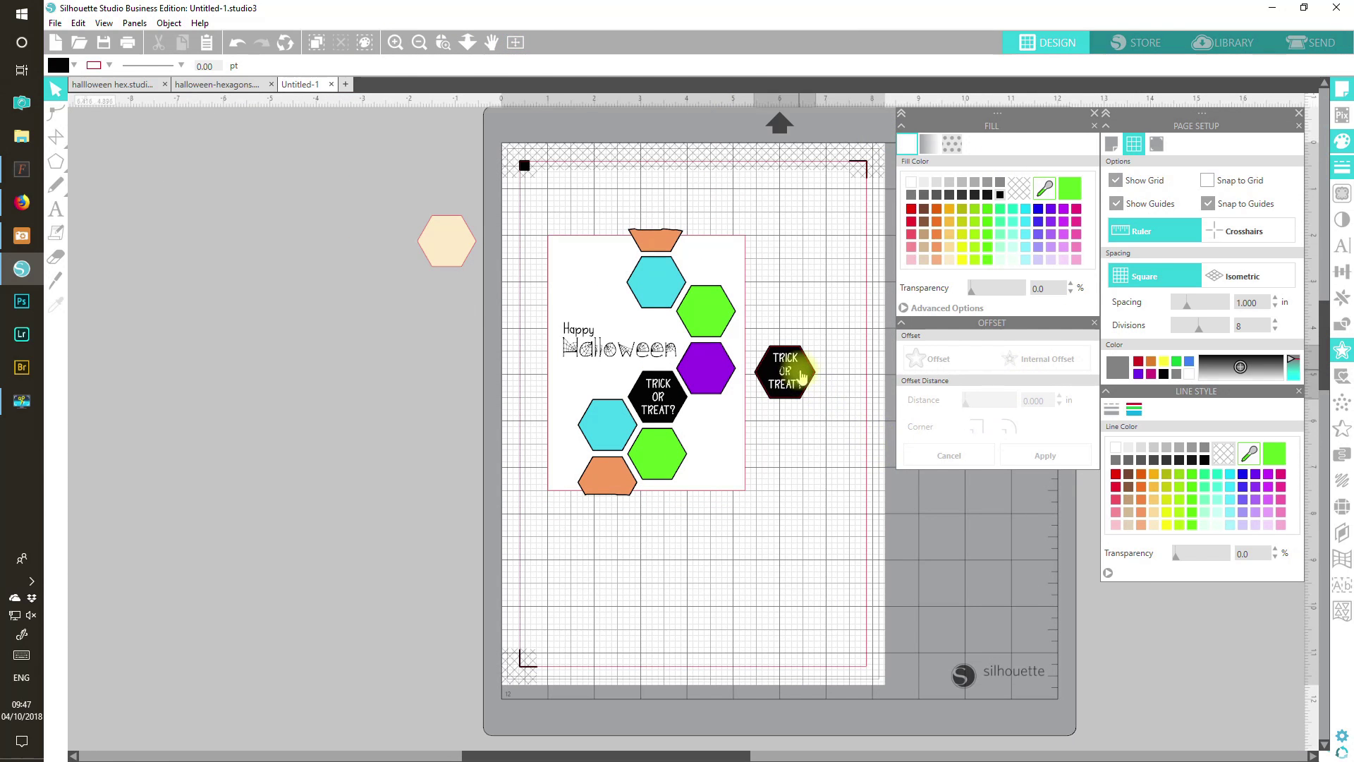
{"action": "left_click_drag", "start_coordinate": [796, 372], "coordinate": [836, 222]}
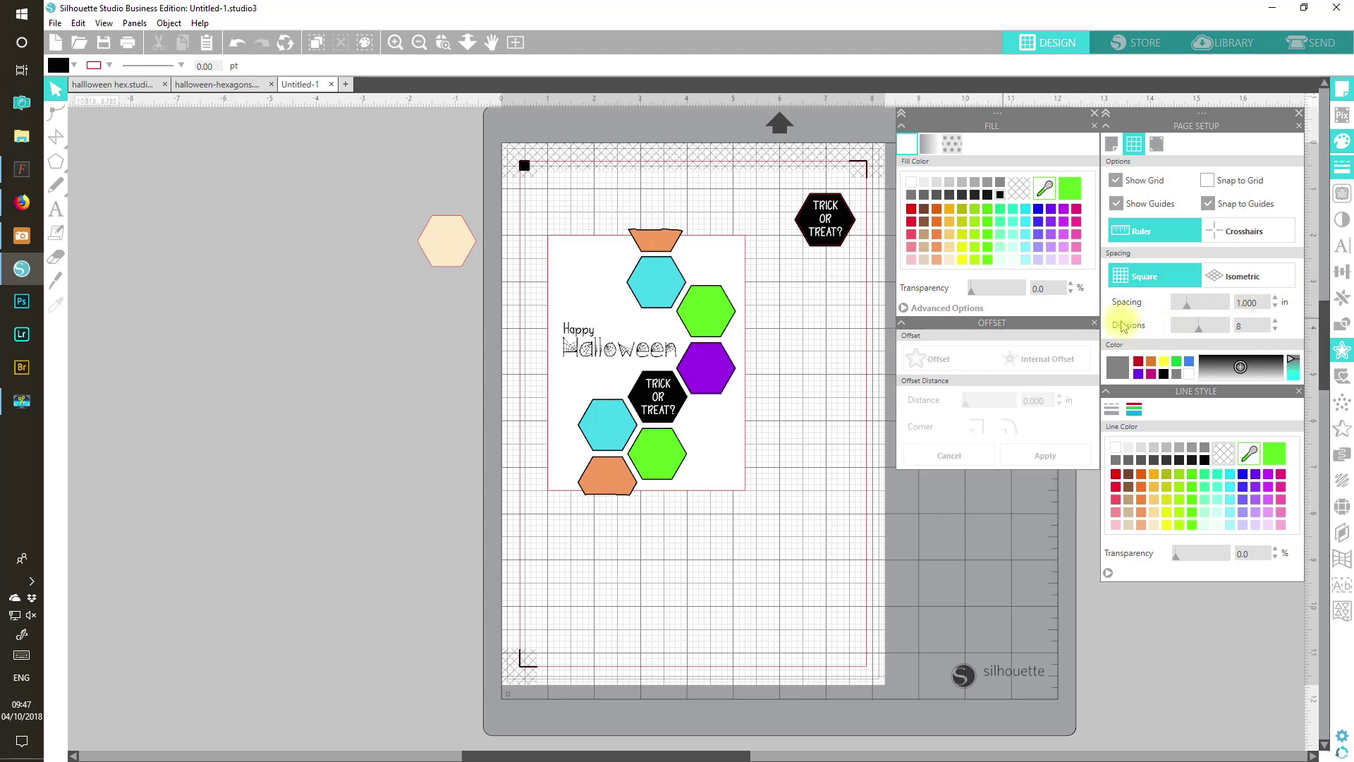
{"action": "left_click", "coordinate": [1096, 323]}
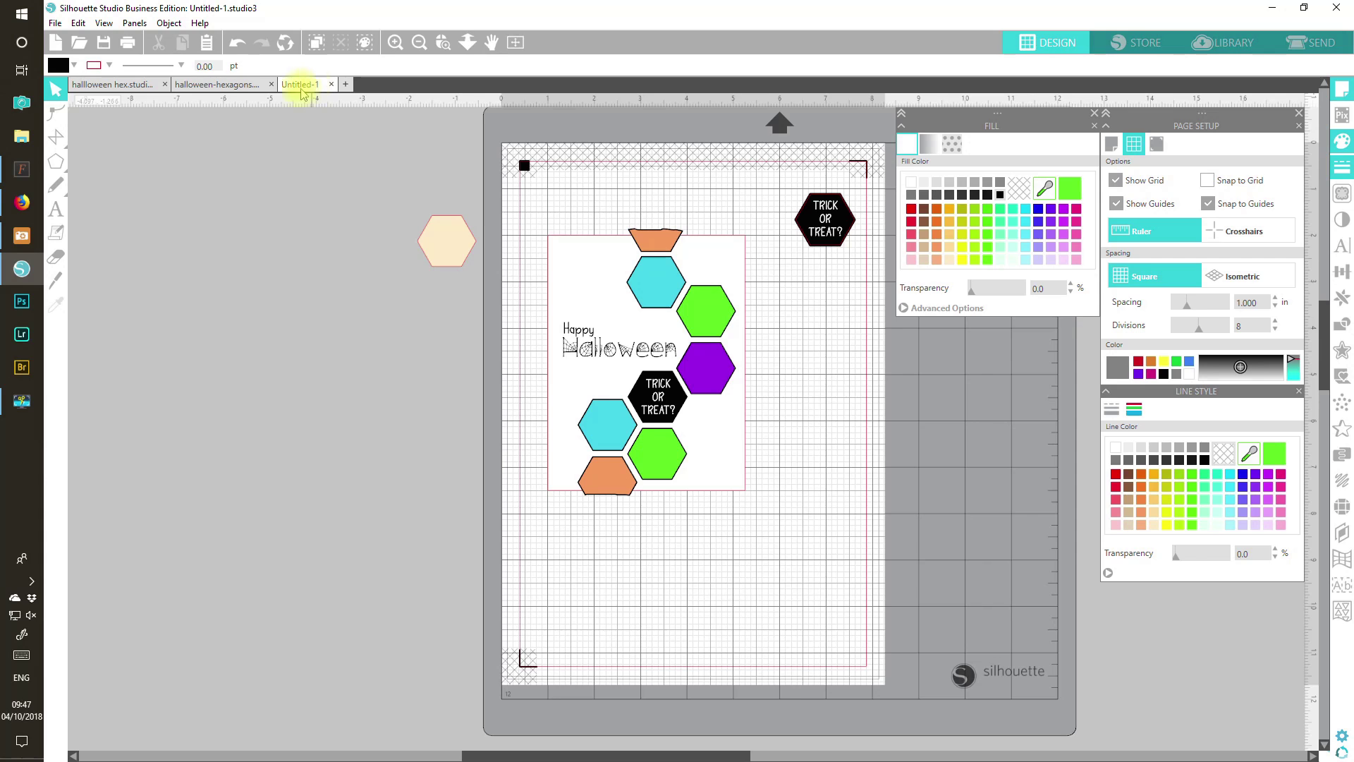
Open the bat file 77, the cat file 61 and the file 43 from the Halloween folder
{"action": "left_click", "coordinate": [80, 43]}
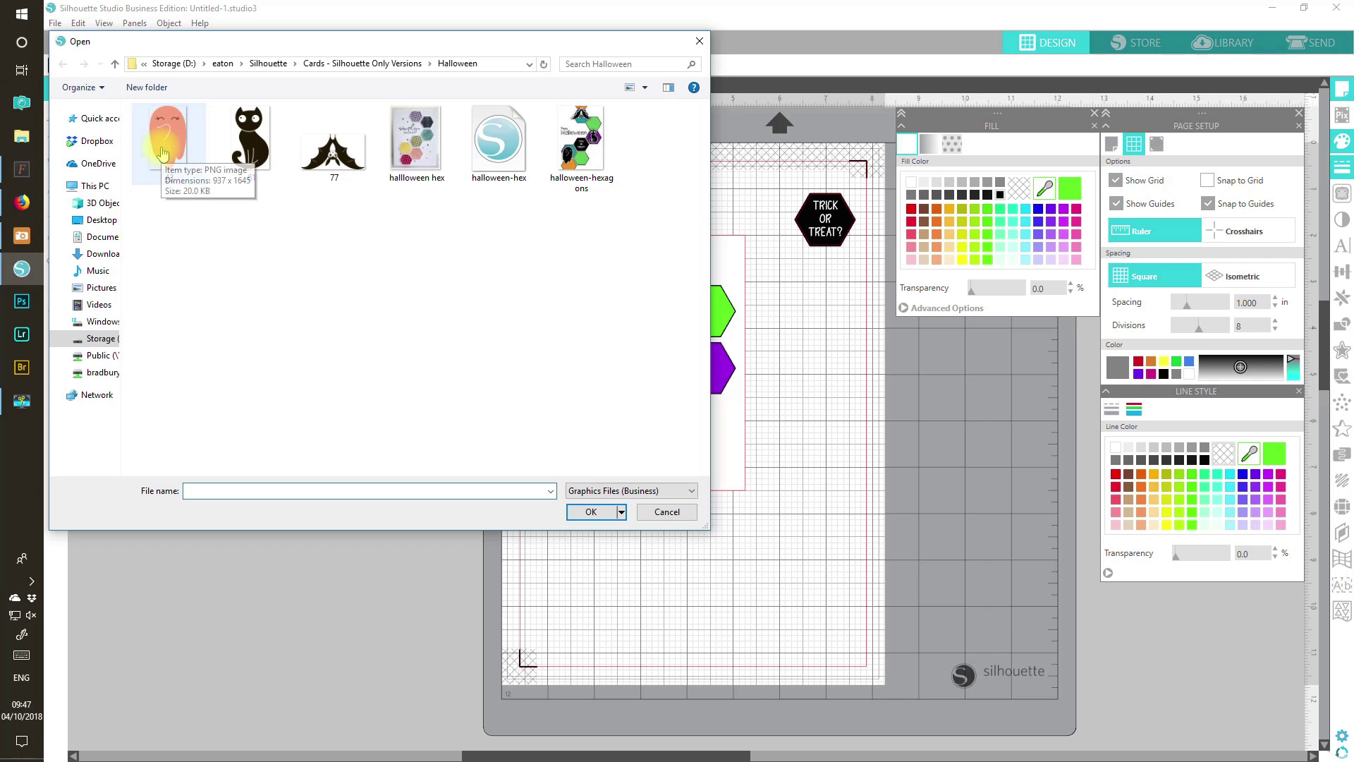
{"action": "left_click", "coordinate": [332, 170]}
{"action": "double_click", "coordinate": [331, 170]}
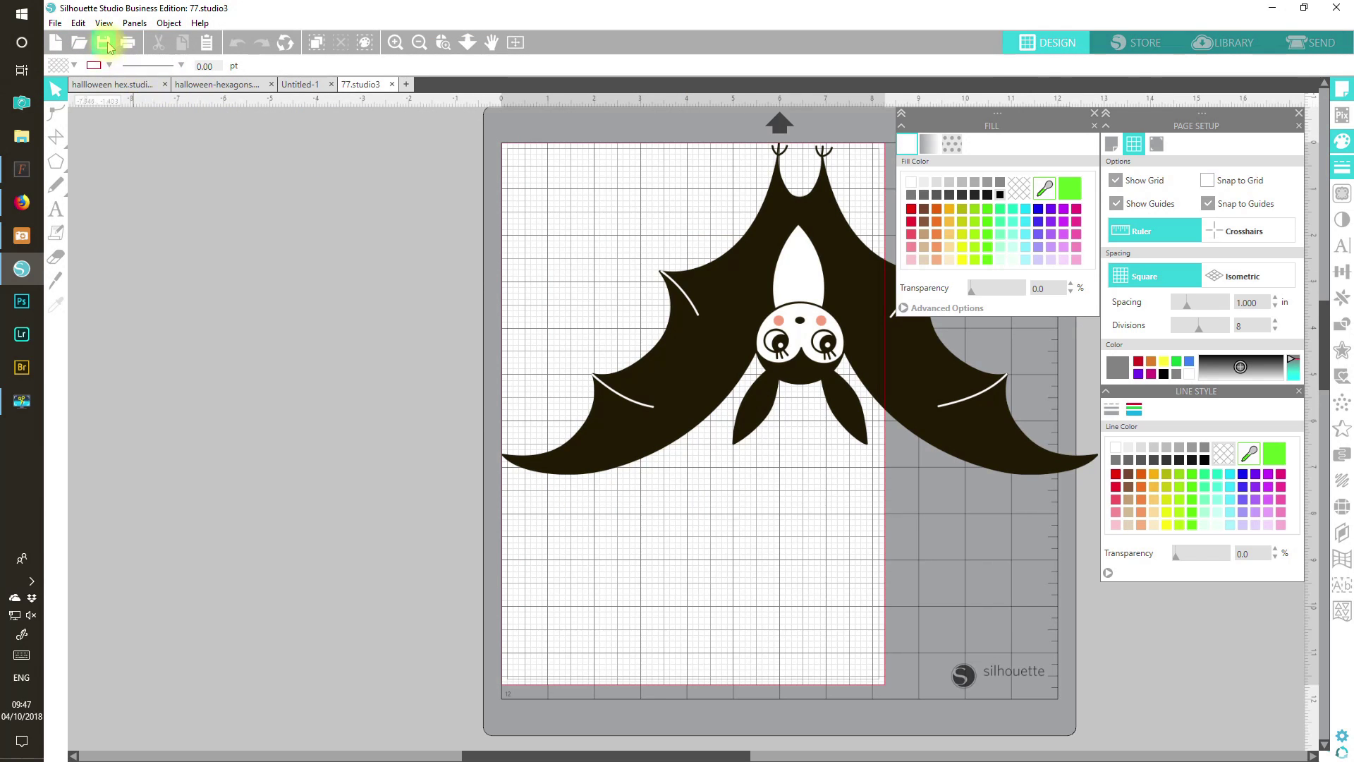
{"action": "left_click", "coordinate": [79, 43]}
{"action": "left_click", "coordinate": [235, 138]}
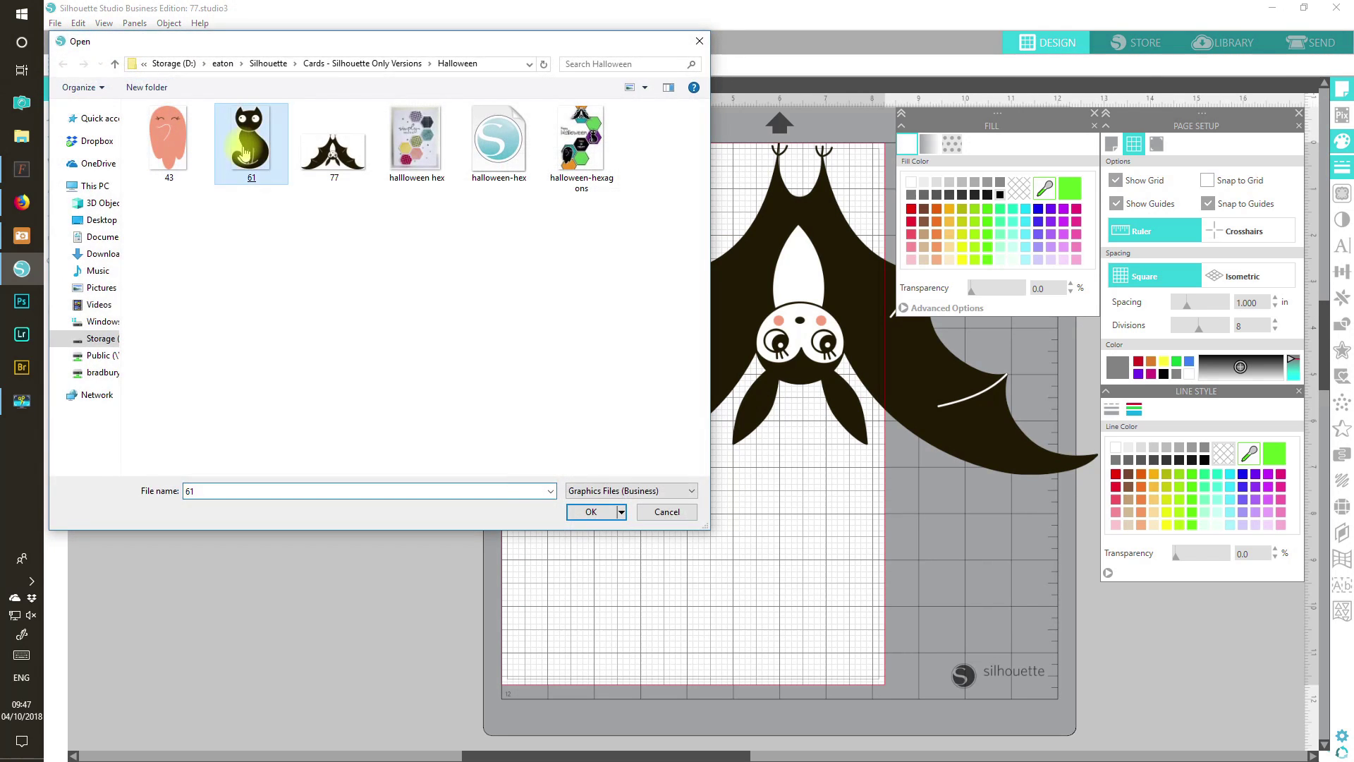
{"action": "double_click", "coordinate": [235, 138]}
{"action": "left_click", "coordinate": [81, 43]}
{"action": "double_click", "coordinate": [168, 135]}
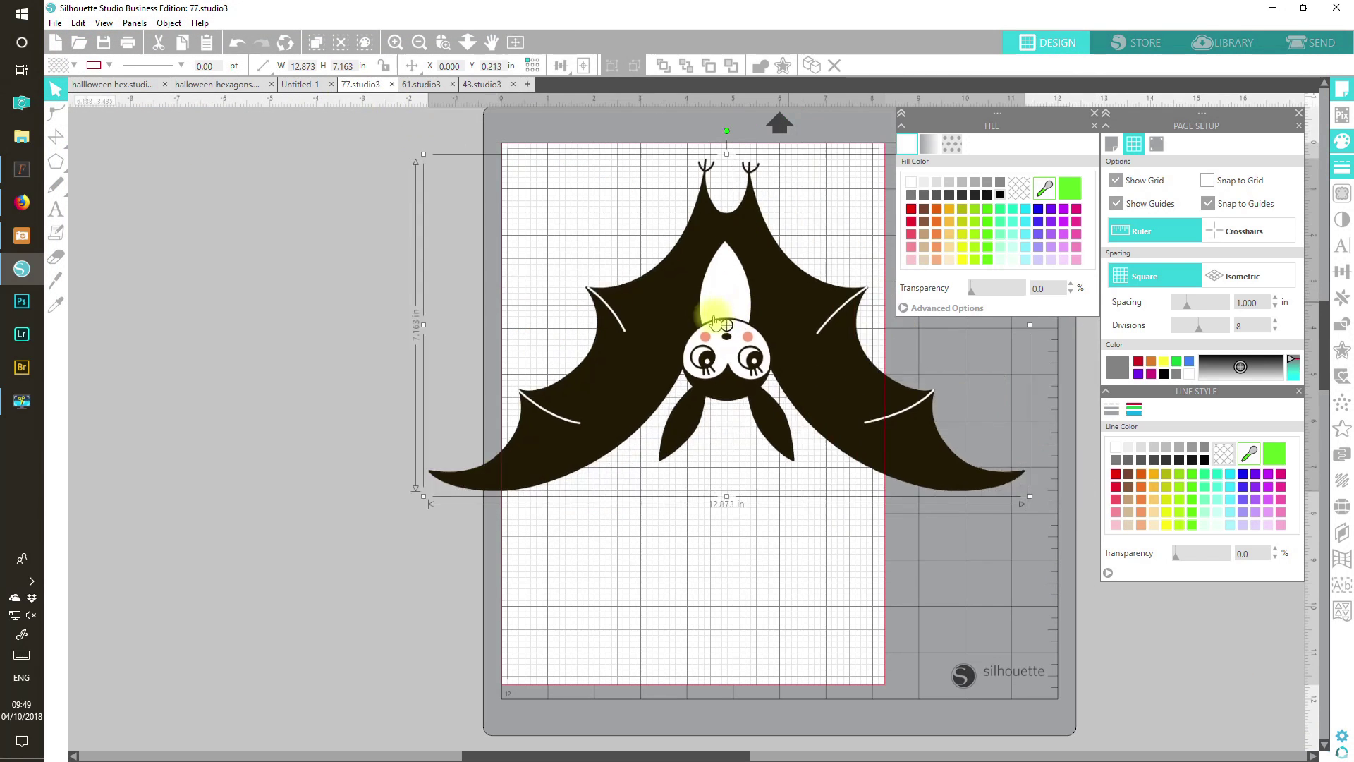
Move the bat image clear of the side panels and select a trace area around the whole bat
{"action": "left_click", "coordinate": [614, 337]}
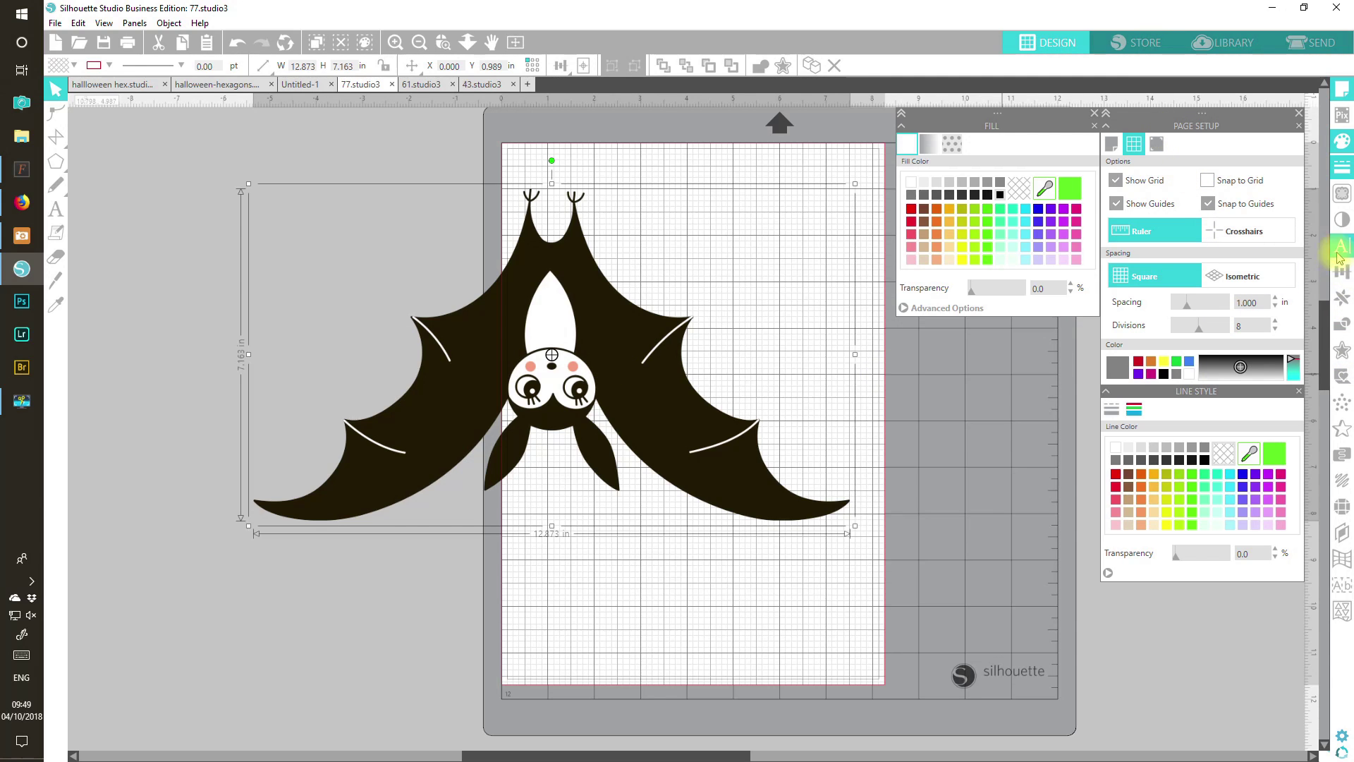
{"action": "left_click", "coordinate": [1342, 194]}
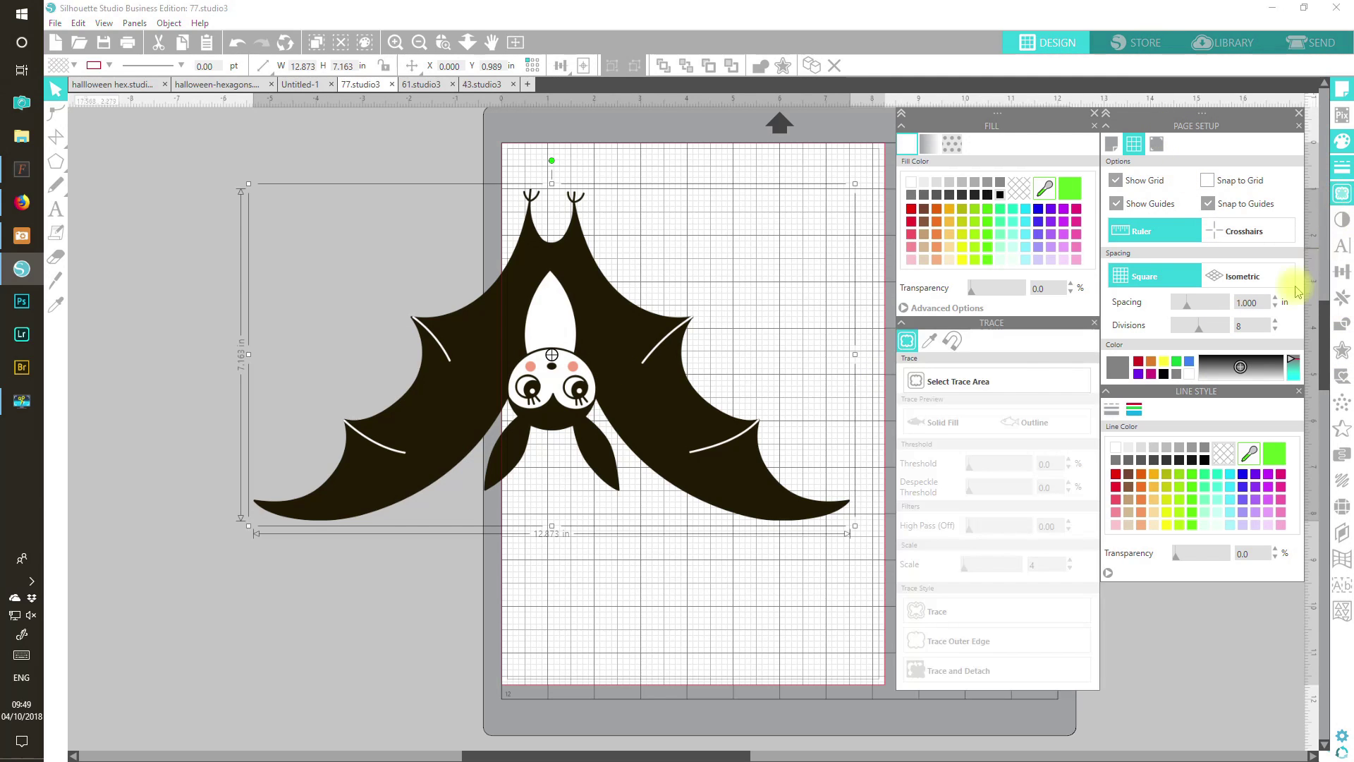
{"action": "left_click", "coordinate": [1002, 379]}
{"action": "left_click", "coordinate": [577, 422]}
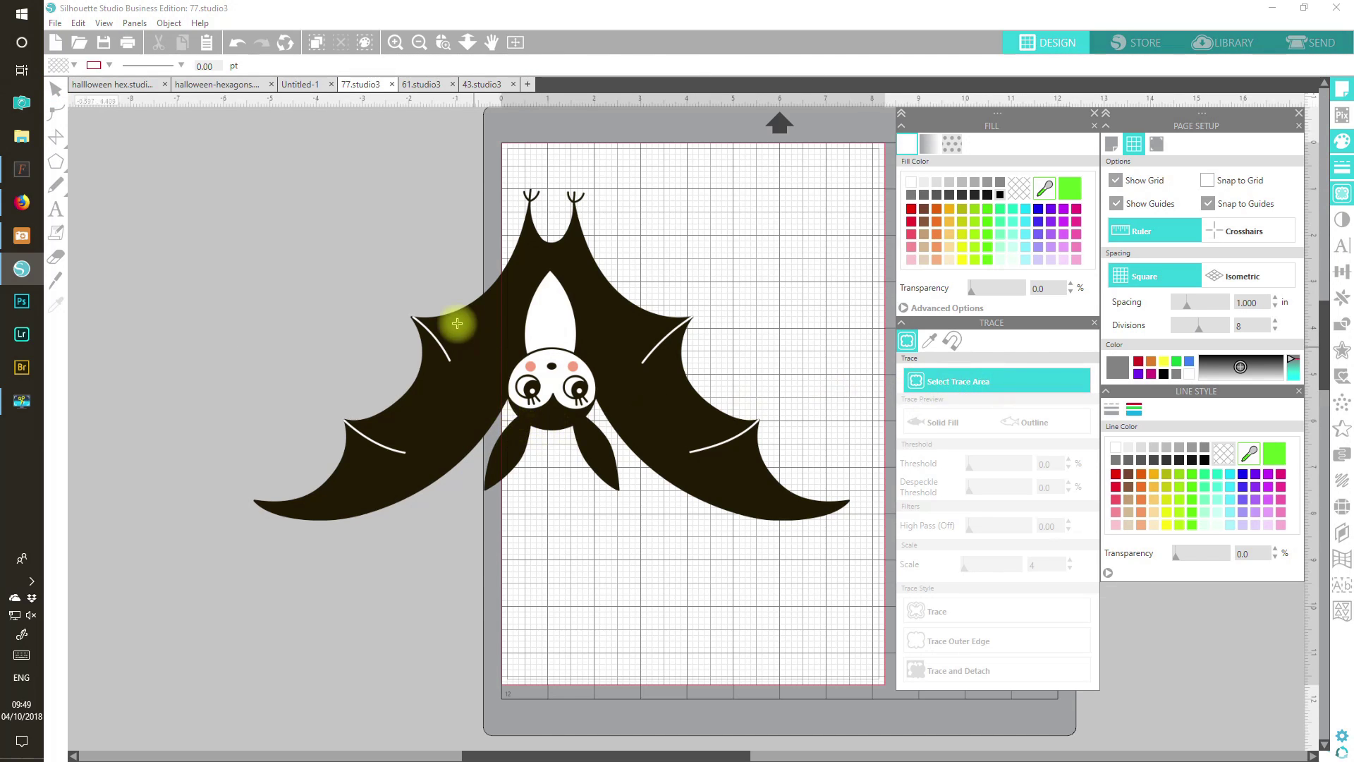
{"action": "mouse_move", "coordinate": [197, 148]}
{"action": "left_mouse_down"}
{"action": "mouse_move", "coordinate": [877, 581]}
{"action": "mouse_move", "coordinate": [913, 641]}
{"action": "mouse_move", "coordinate": [865, 617]}
{"action": "mouse_move", "coordinate": [877, 583]}
{"action": "left_mouse_up"}
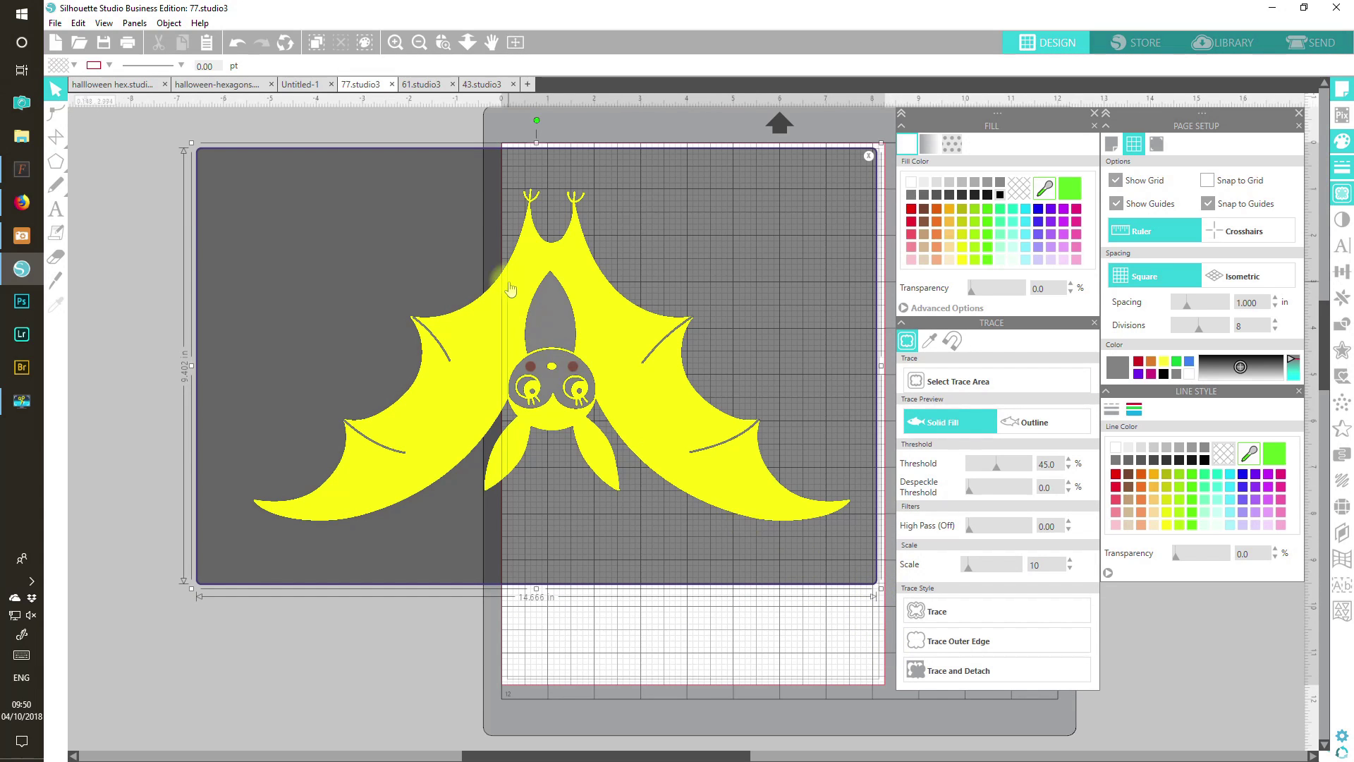
Set the trace threshold to 49%, preview the result as an outline and trace the bat
{"action": "left_click", "coordinate": [998, 471]}
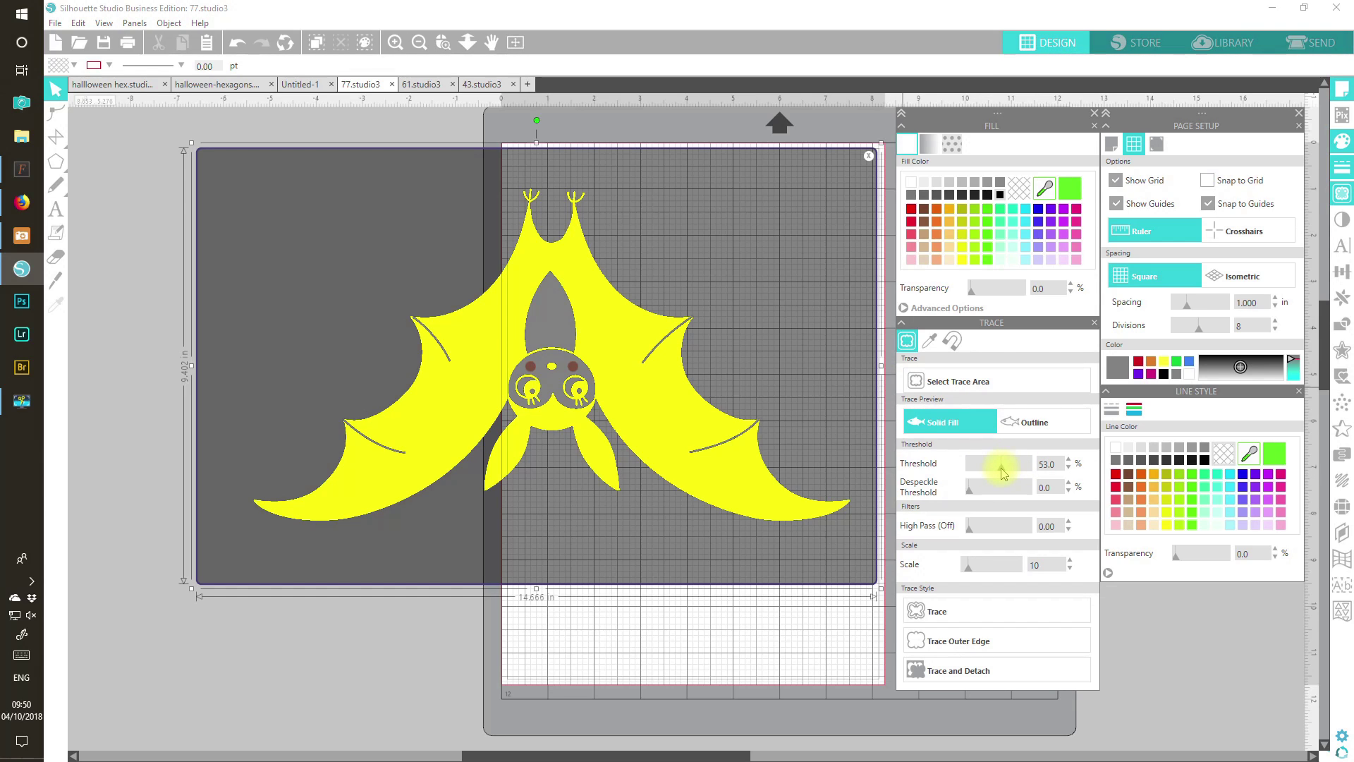
{"action": "left_click", "coordinate": [1029, 426]}
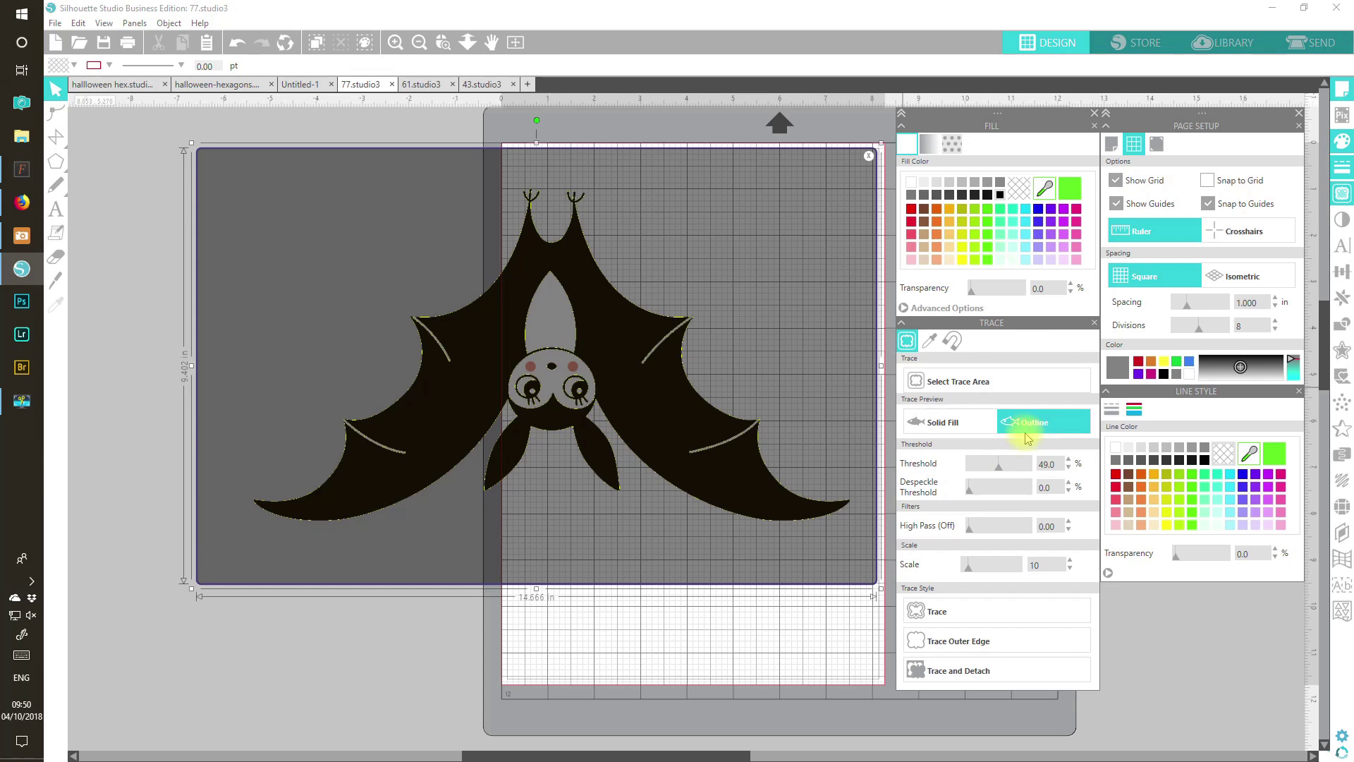
{"action": "left_click", "coordinate": [950, 612]}
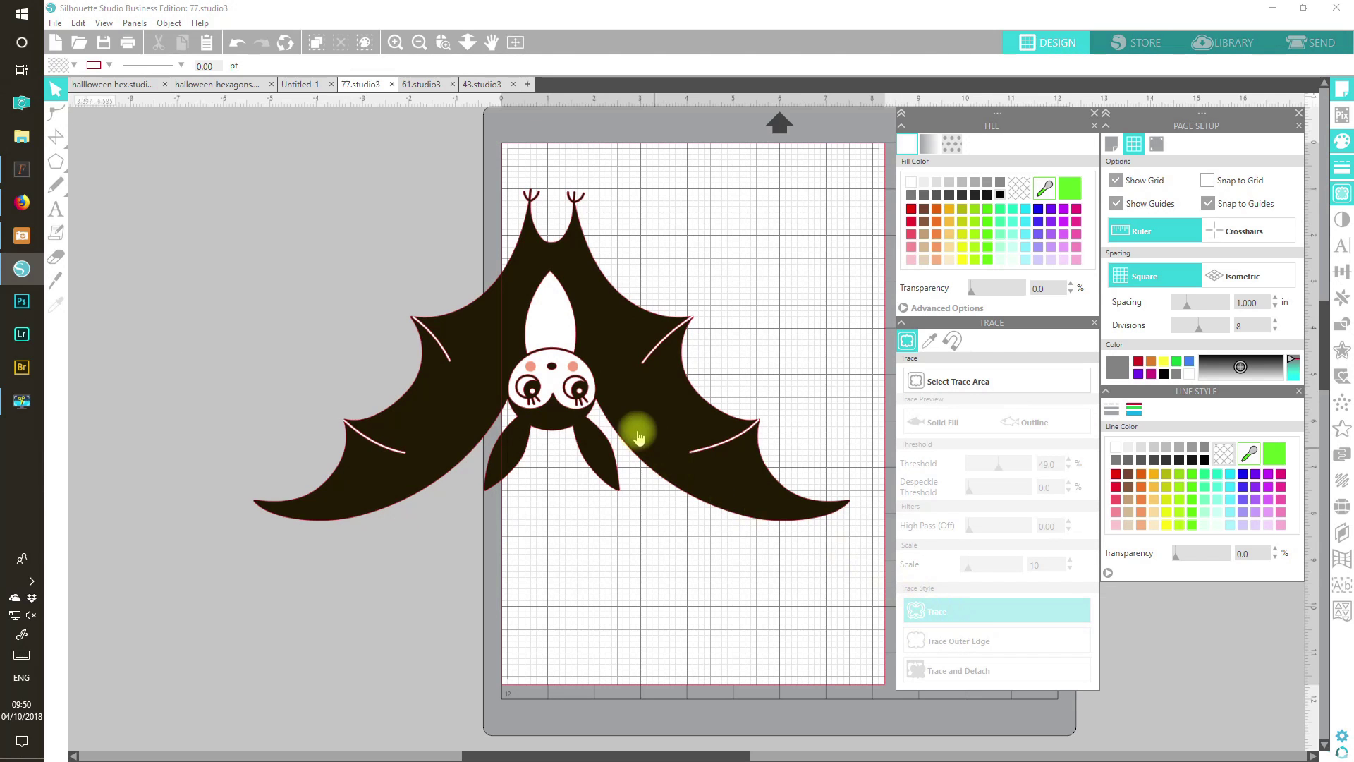
Move the original bat image away below the tracing and fill the traced bat outlines with black
{"action": "left_click_drag", "start_coordinate": [625, 313], "coordinate": [396, 698]}
{"action": "left_click", "coordinate": [362, 477]}
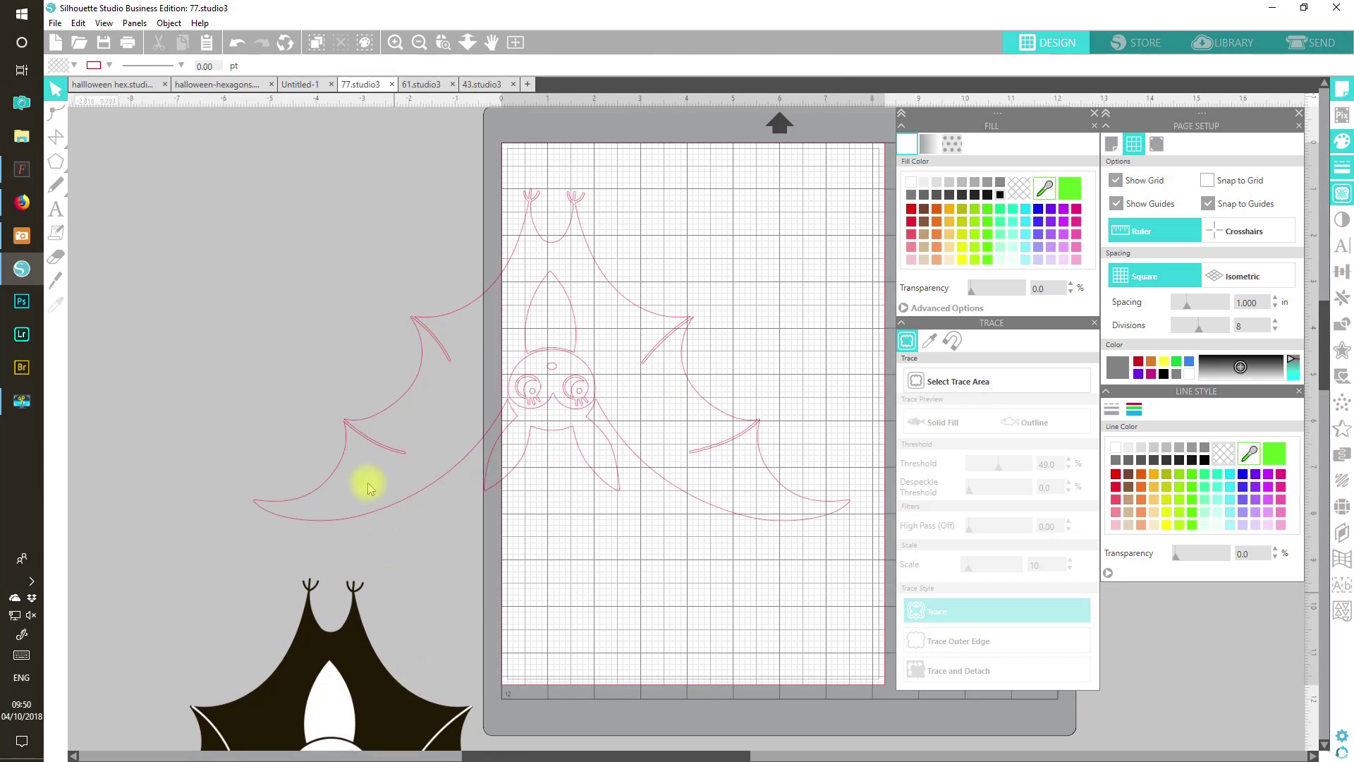
{"action": "left_click", "coordinate": [711, 412]}
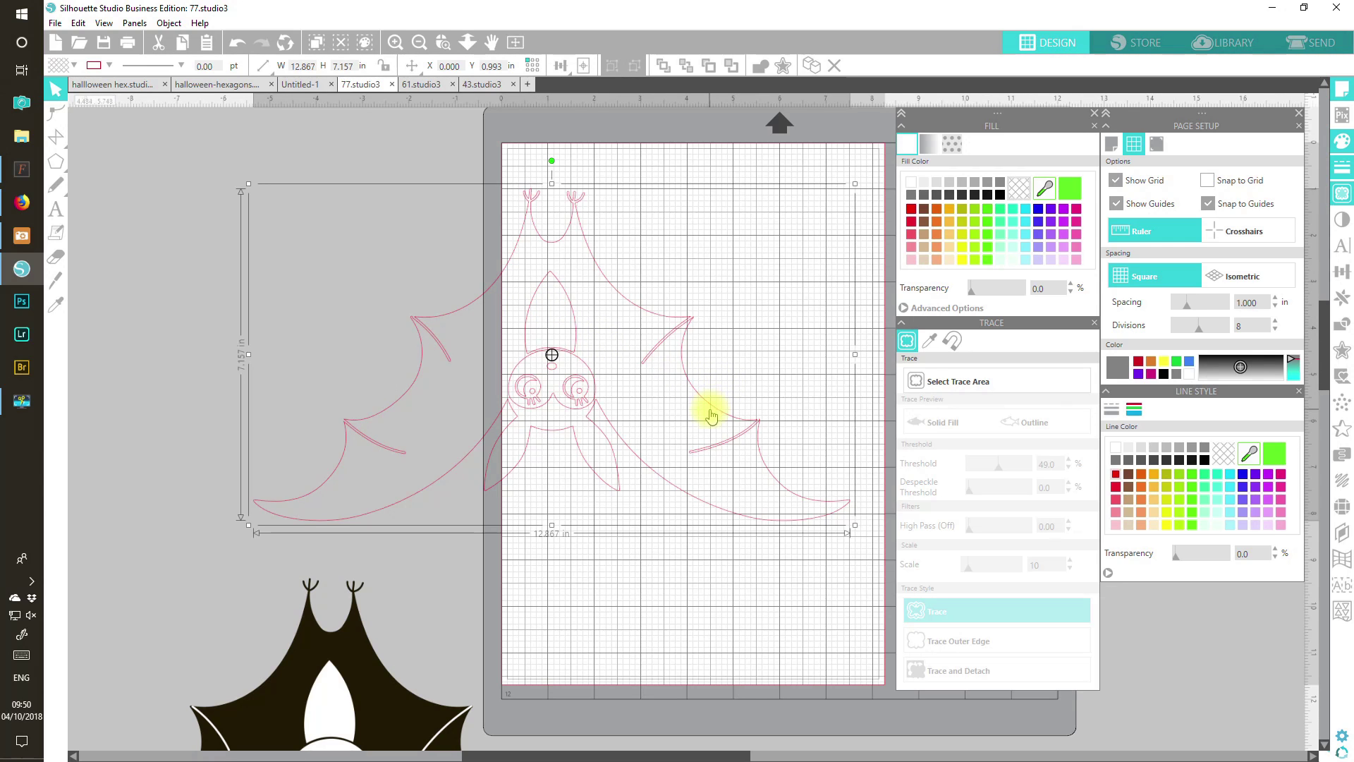
{"action": "left_click", "coordinate": [1001, 197]}
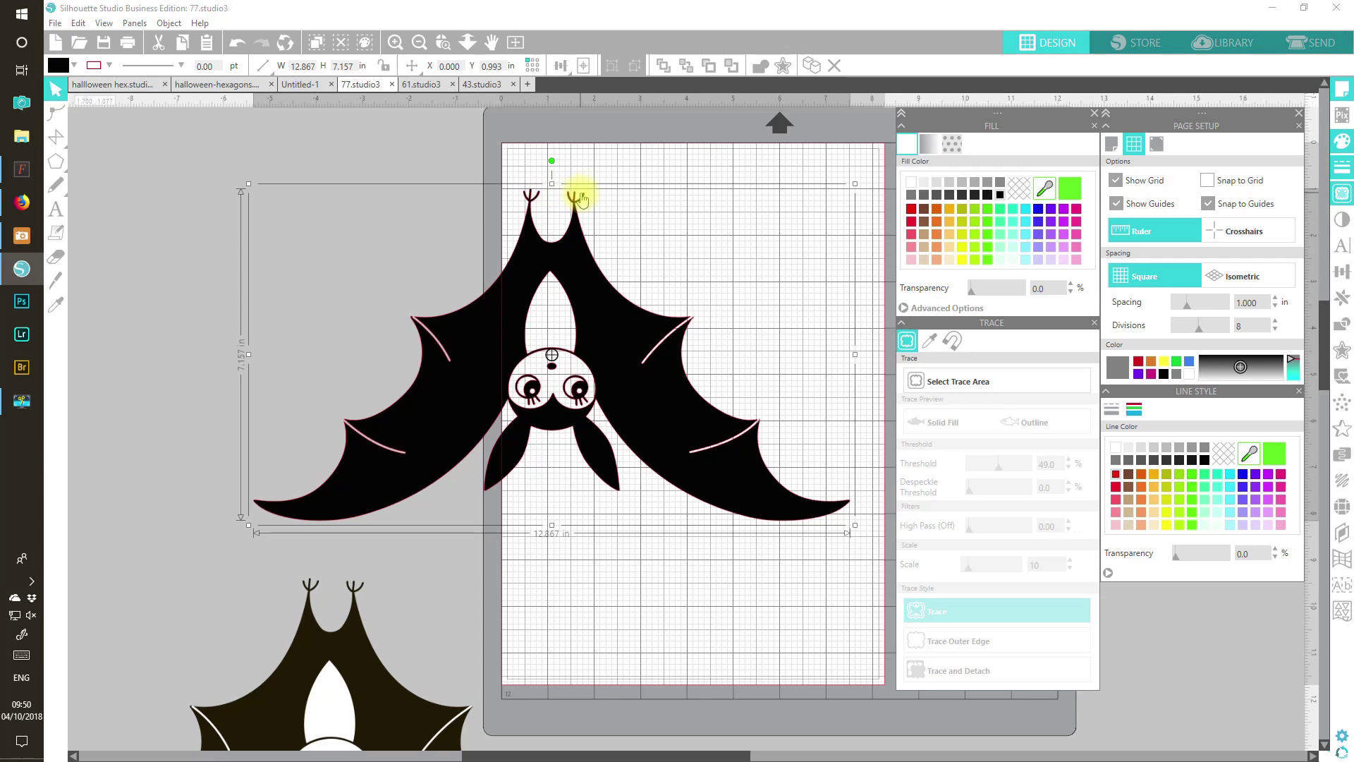
{"action": "left_click_drag", "start_coordinate": [542, 288], "coordinate": [544, 272]}
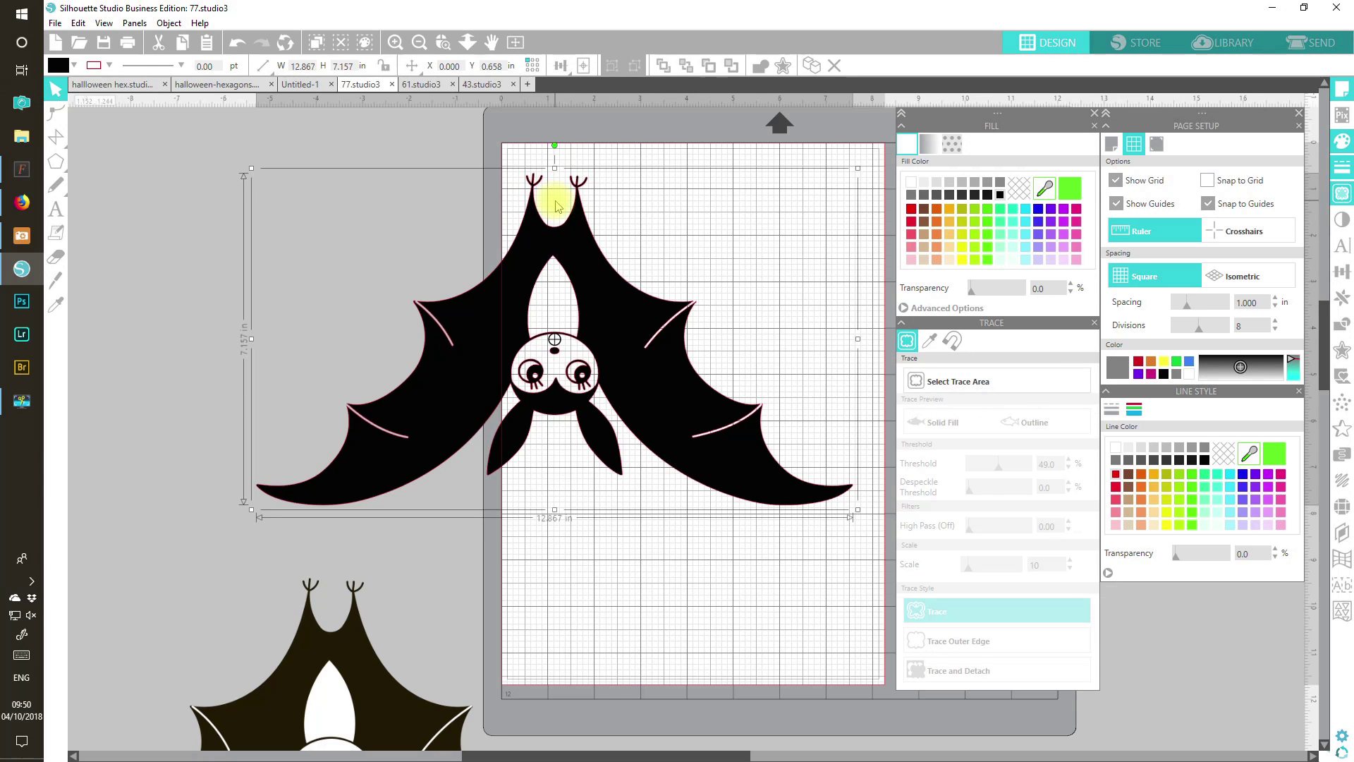
{"action": "left_click", "coordinate": [428, 145]}
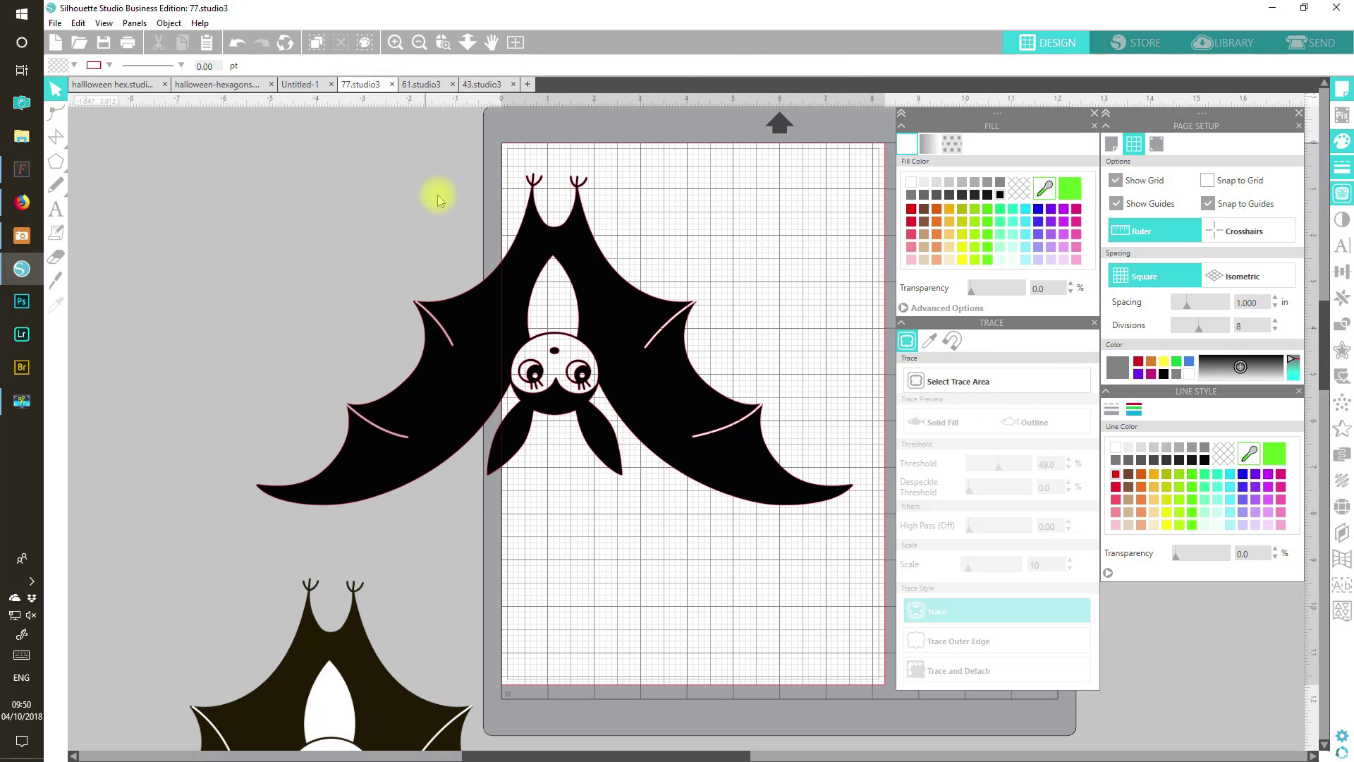
Erase both feet from the tops of the black bat's legs with the Eraser tool
{"action": "left_click", "coordinate": [55, 257]}
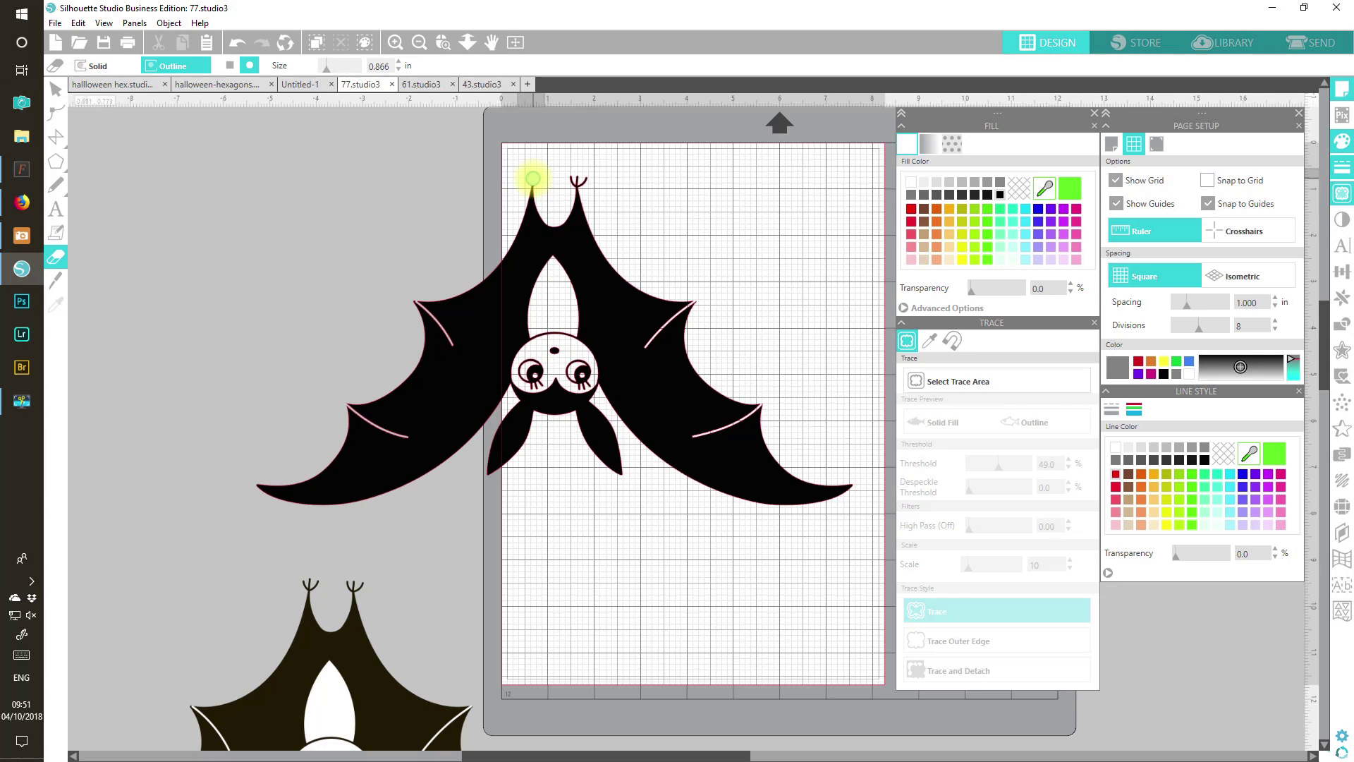
{"action": "left_click", "coordinate": [533, 178]}
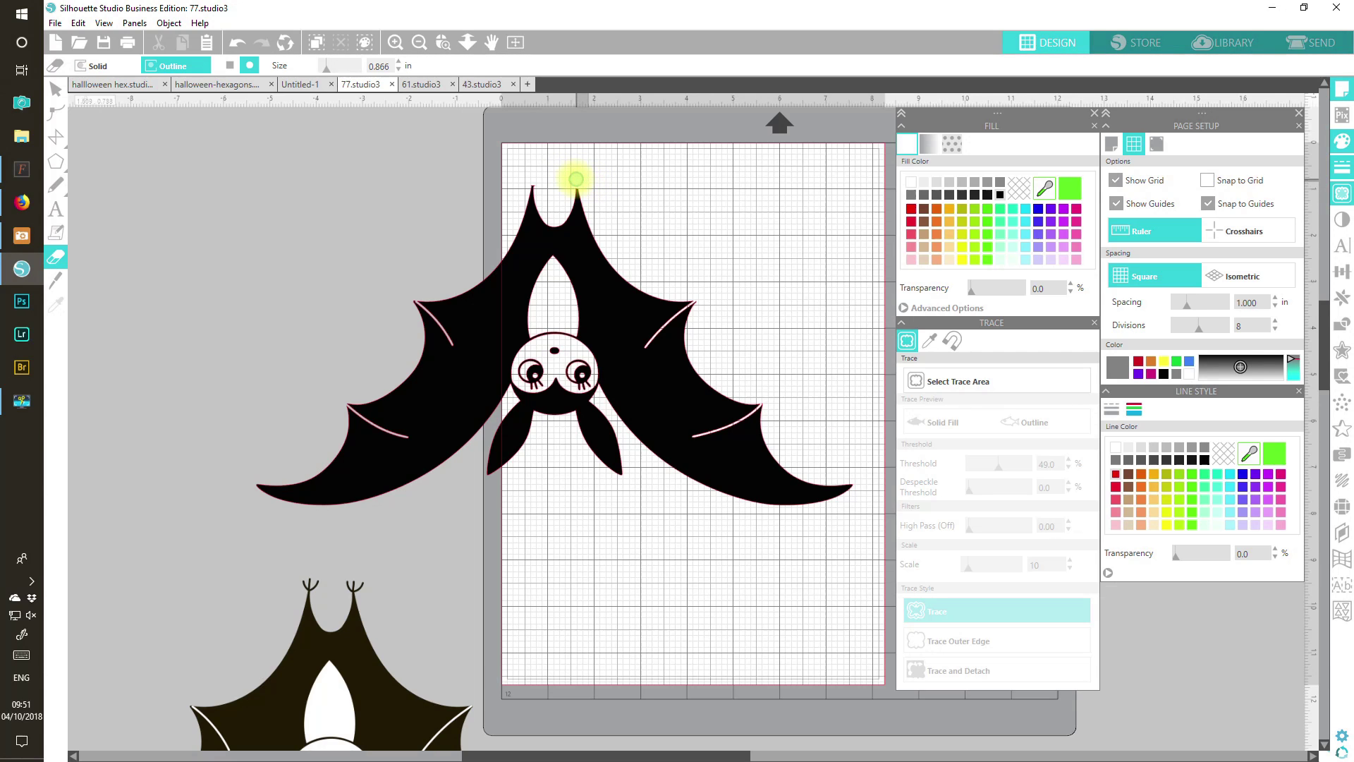
{"action": "left_click", "coordinate": [526, 179]}
{"action": "left_click", "coordinate": [55, 89]}
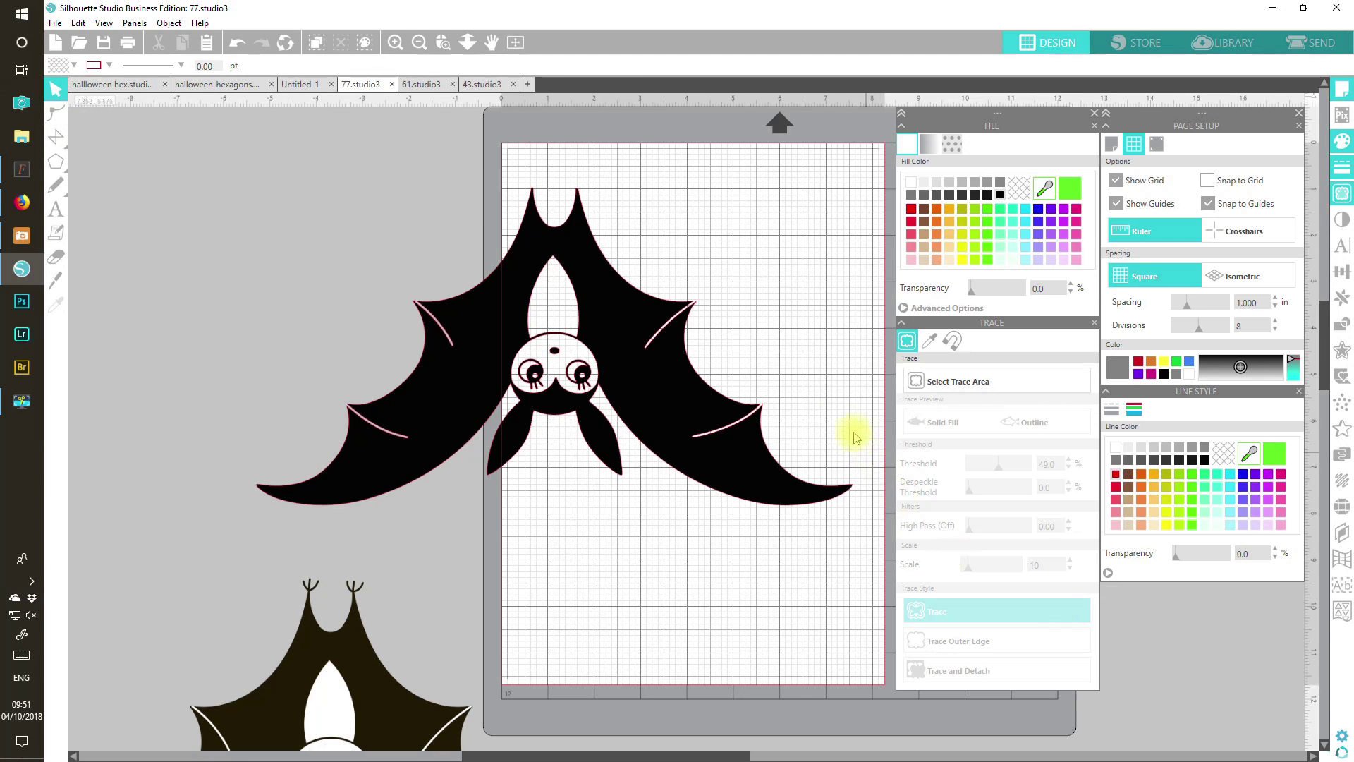
Try moving the black bat body around the page and undo the moves
{"action": "left_click", "coordinate": [717, 426]}
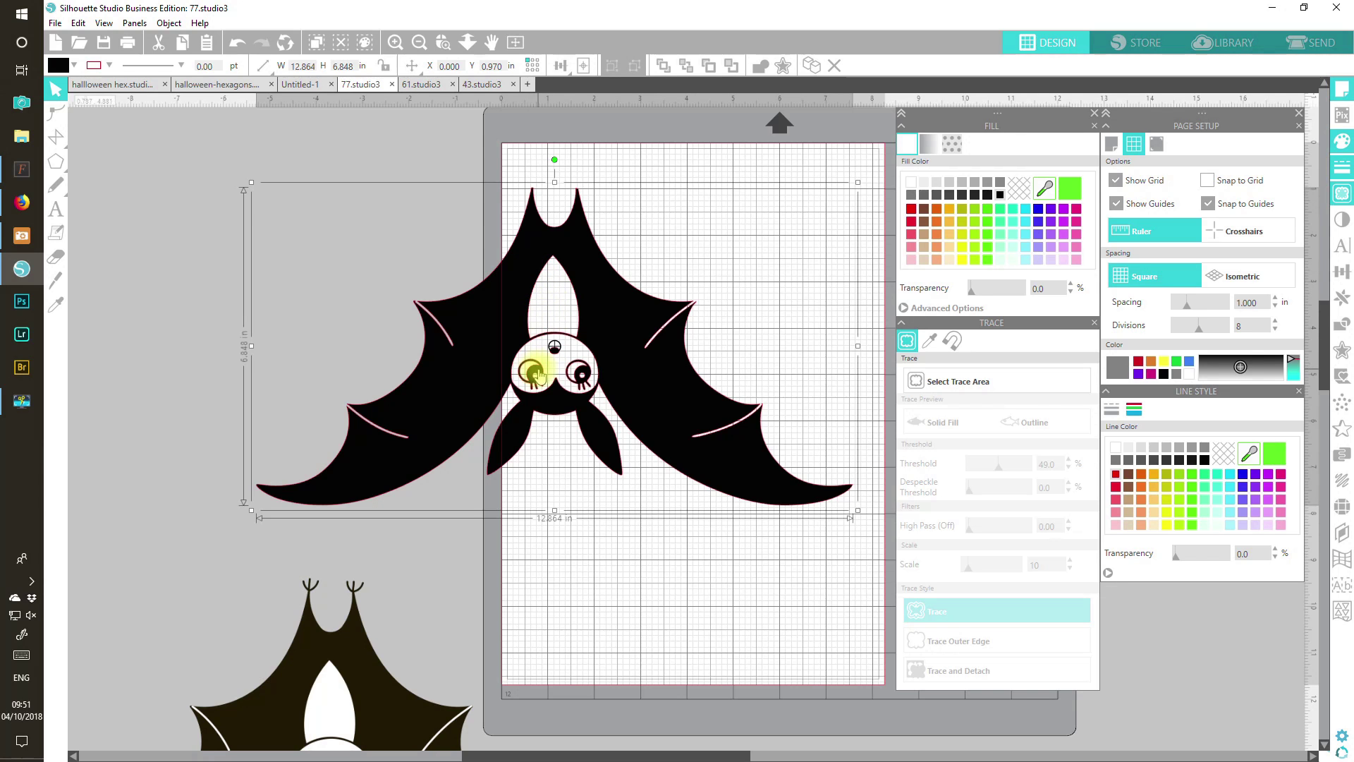
{"action": "key", "text": "ctrl+z"}
{"action": "key", "text": "ctrl+z"}
{"action": "key", "text": "ctrl+z"}
{"action": "key", "text": "ctrl+z"}
{"action": "key", "text": "ctrl+z"}
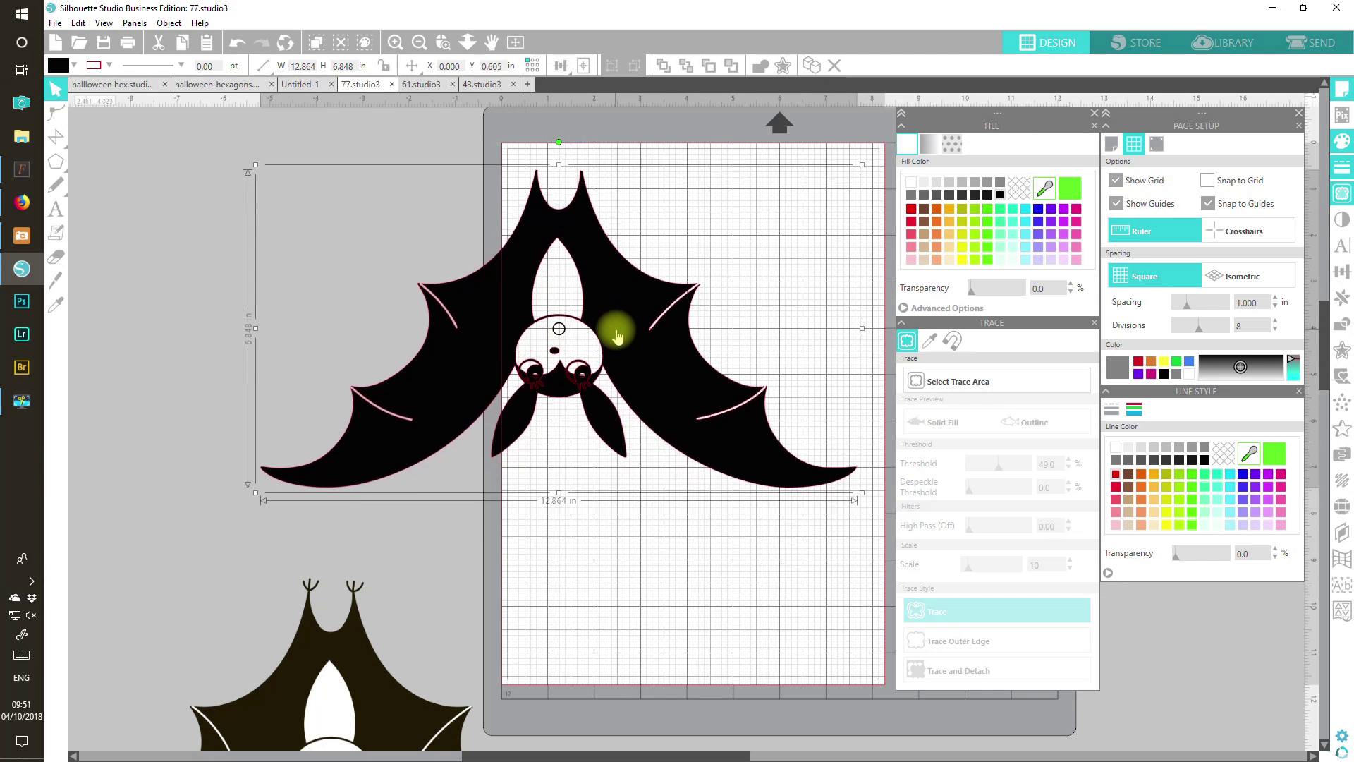
{"action": "key", "text": "ctrl+z"}
{"action": "key", "text": "ctrl+z"}
{"action": "key", "text": "ctrl+z"}
{"action": "key", "text": "ctrl+z"}
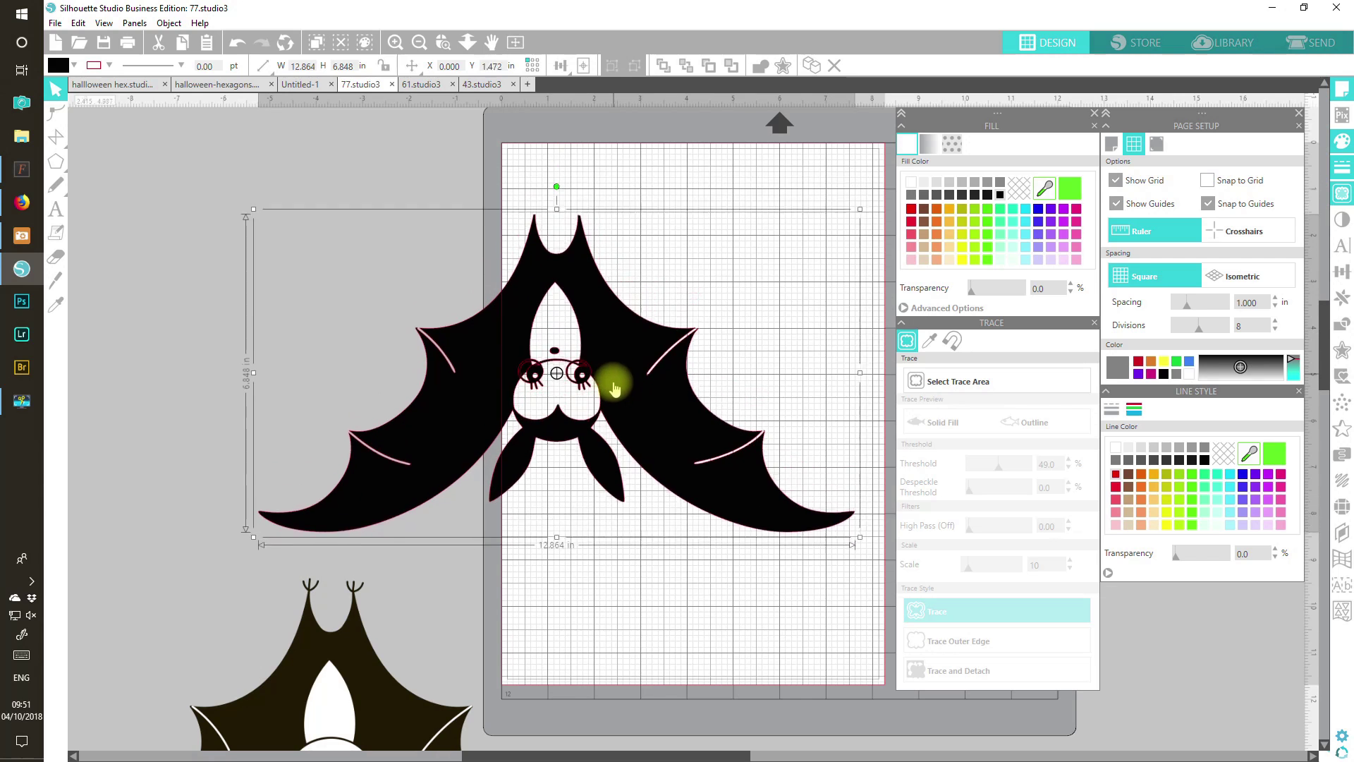
{"action": "key", "text": "ctrl+z"}
{"action": "key", "text": "ctrl+z"}
{"action": "key", "text": "ctrl+z"}
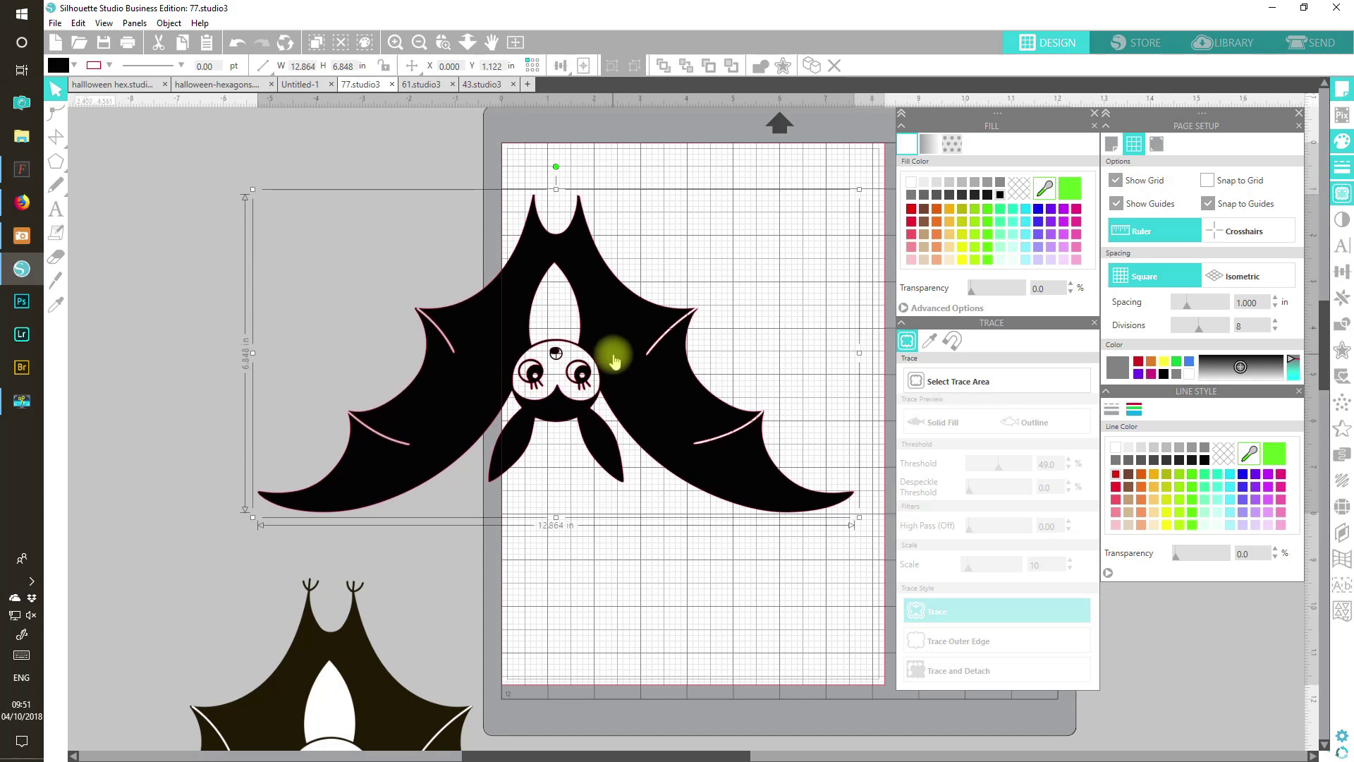
{"action": "left_click", "coordinate": [232, 49]}
Select all pieces of the traced bat, make them one compound path and shift the bat slightly
{"action": "left_click", "coordinate": [208, 158]}
{"action": "left_click_drag", "start_coordinate": [206, 155], "coordinate": [866, 549]}
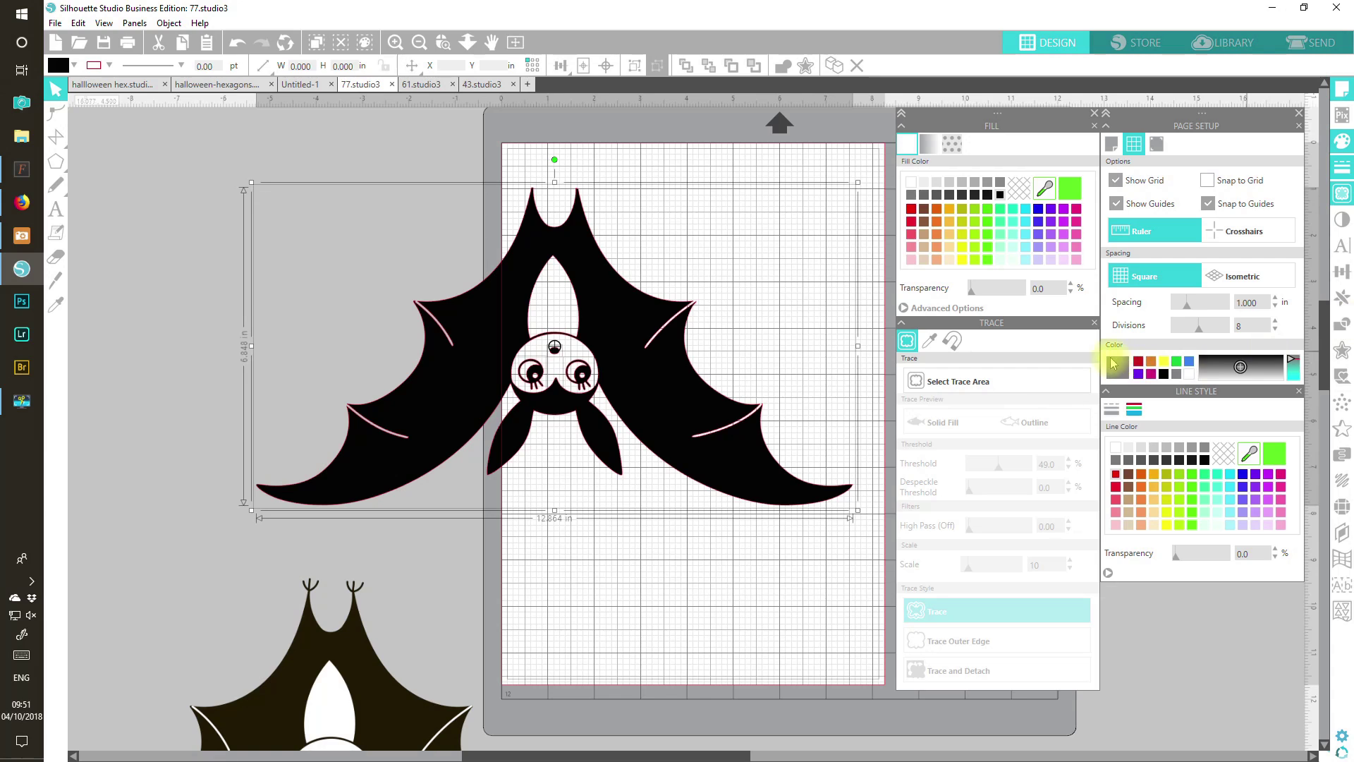
{"action": "left_click", "coordinate": [1096, 323]}
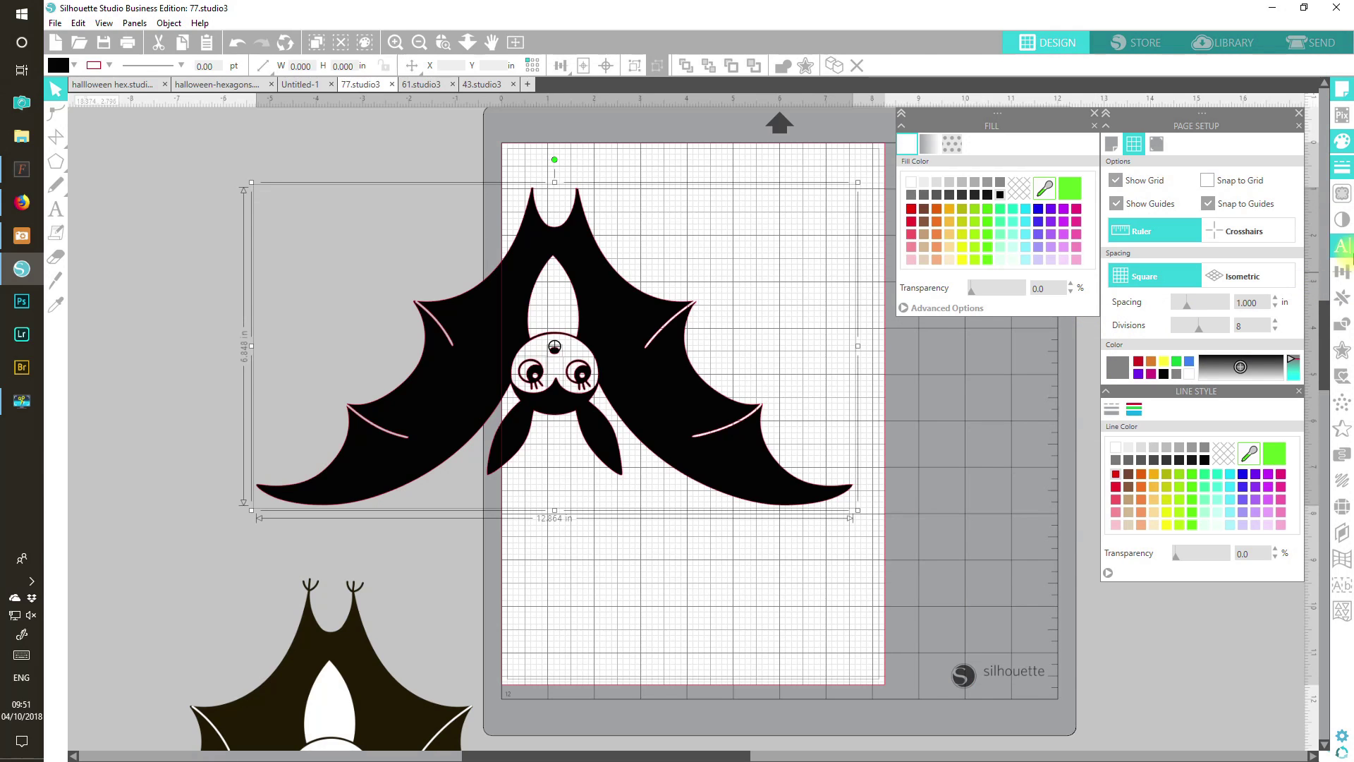
{"action": "left_click", "coordinate": [1341, 325]}
{"action": "left_click", "coordinate": [938, 457]}
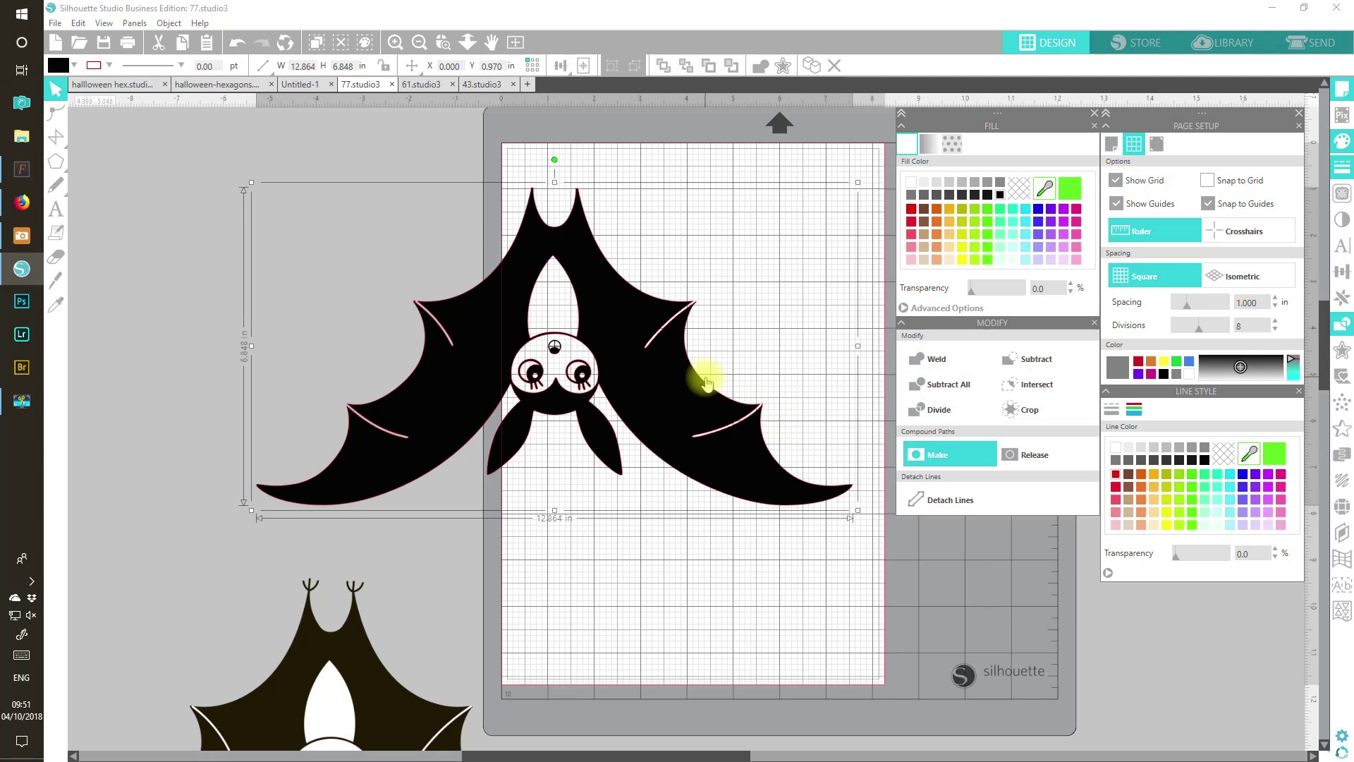
{"action": "mouse_move", "coordinate": [701, 402]}
{"action": "left_mouse_down"}
{"action": "mouse_move", "coordinate": [665, 378]}
{"action": "mouse_move", "coordinate": [710, 395]}
{"action": "mouse_move", "coordinate": [693, 392]}
{"action": "left_mouse_up"}
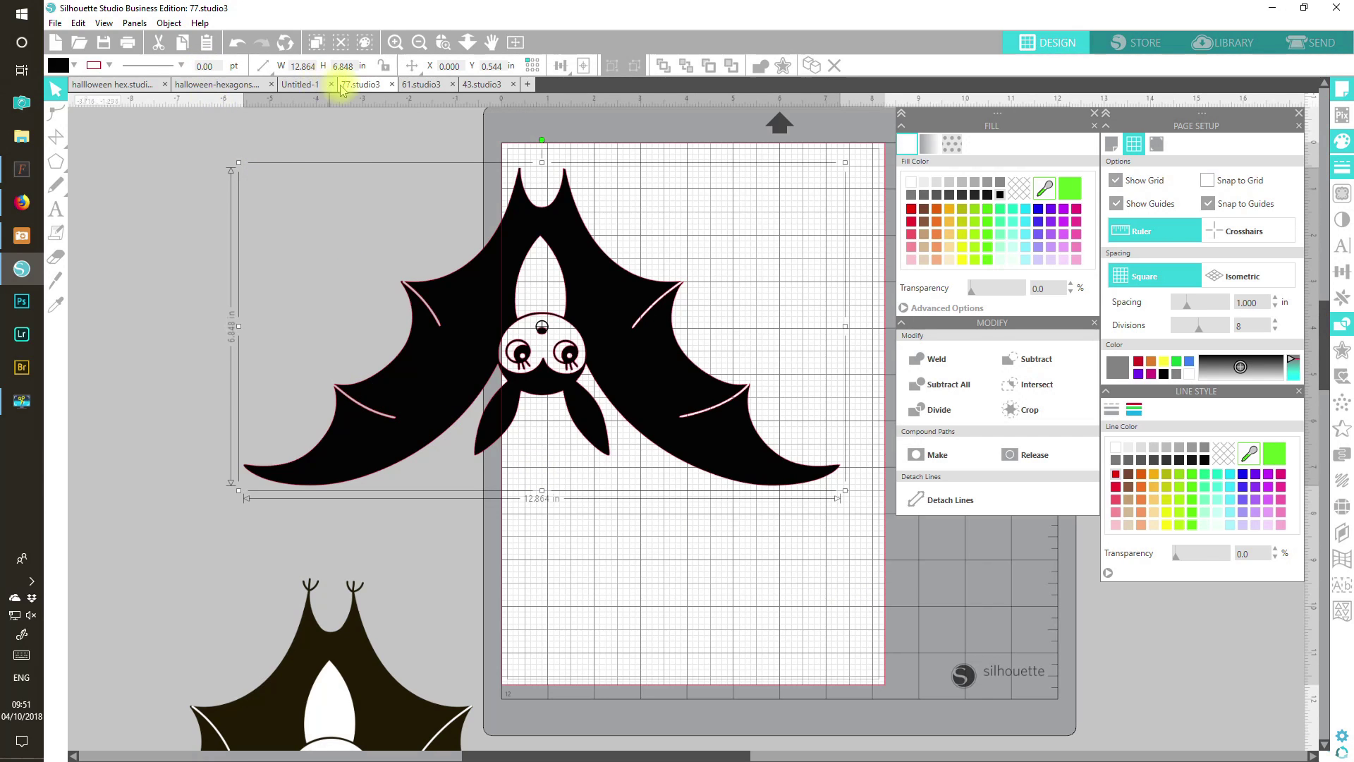
Cut the black bat from the 77.studio3 document and paste it into the Untitled-1 card document
{"action": "left_click", "coordinate": [161, 46]}
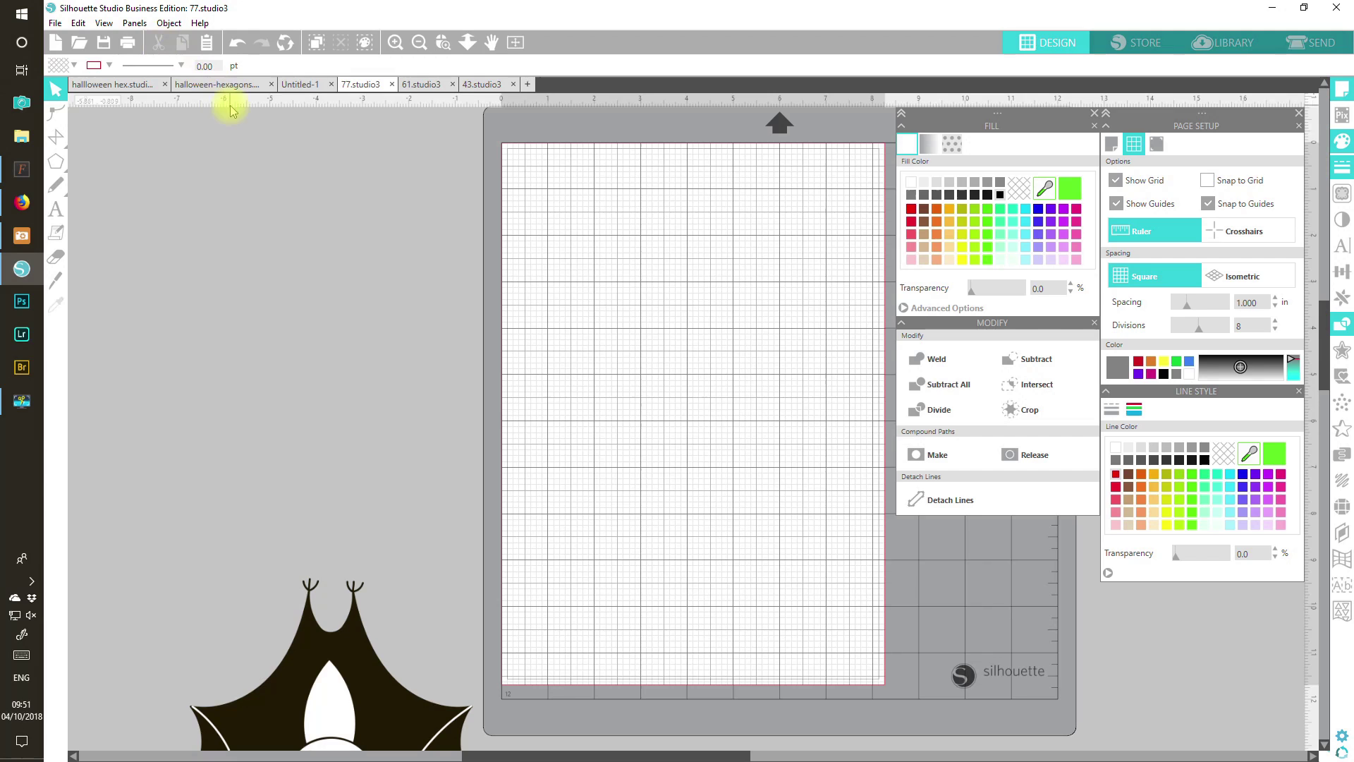
{"action": "left_click", "coordinate": [310, 84]}
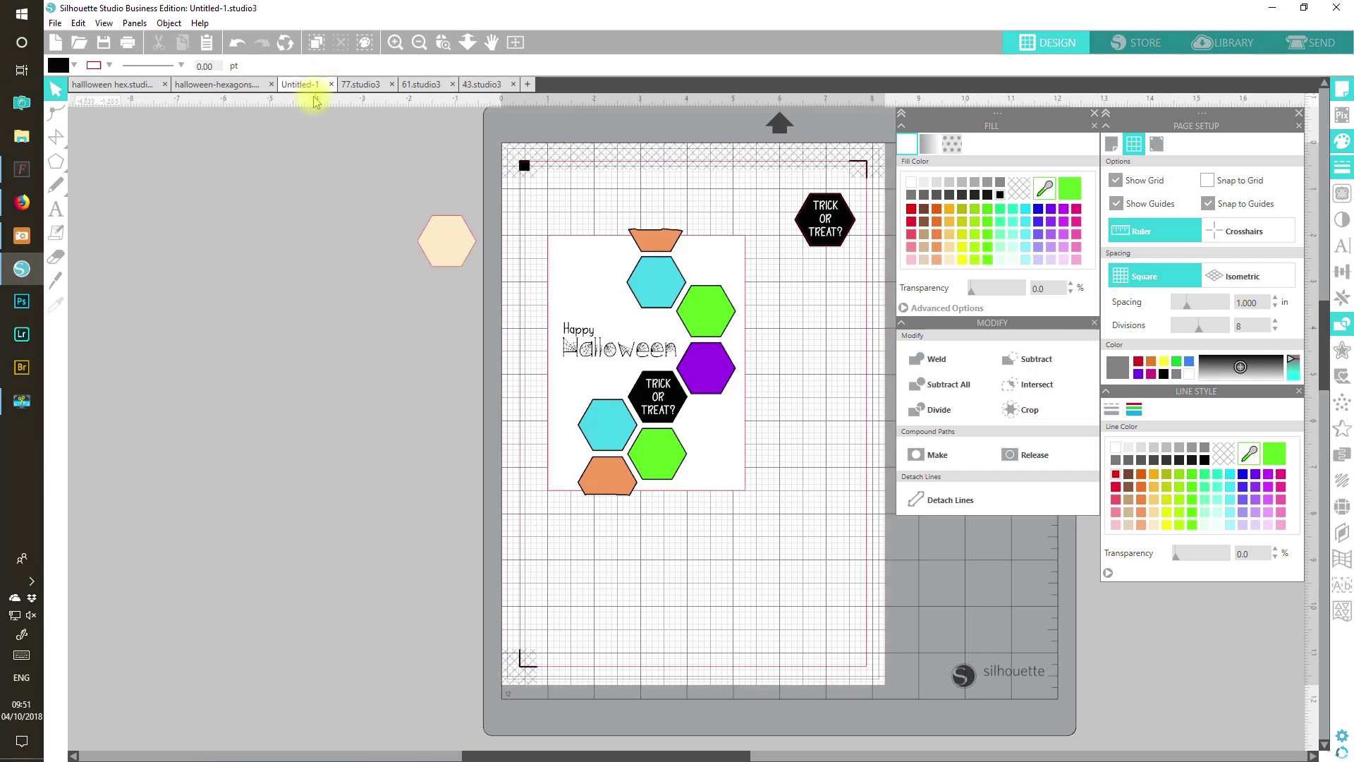
{"action": "left_click", "coordinate": [207, 44]}
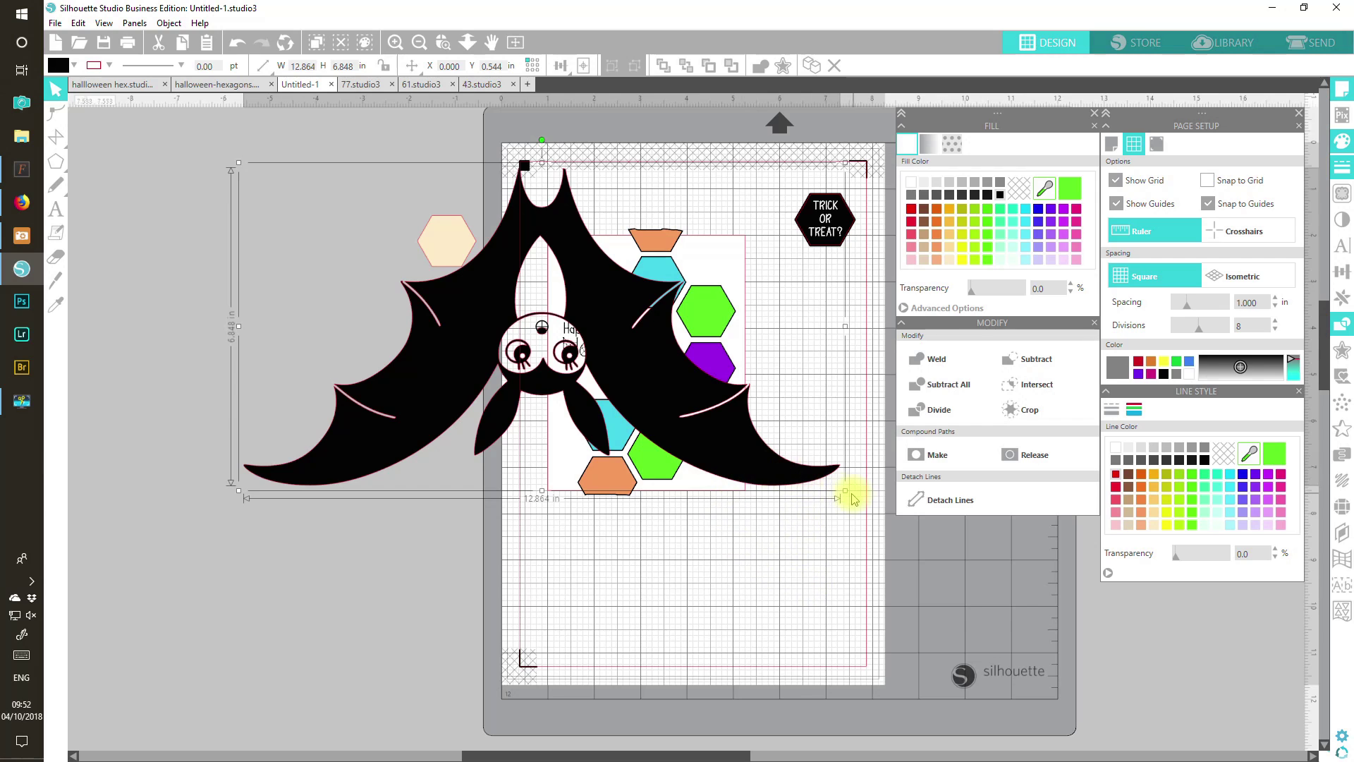
Scale the pasted bat to about 2.53 by 1.35 in and move it to the blank area above the card's hexagons
{"action": "left_click_drag", "start_coordinate": [846, 489], "coordinate": [580, 350]}
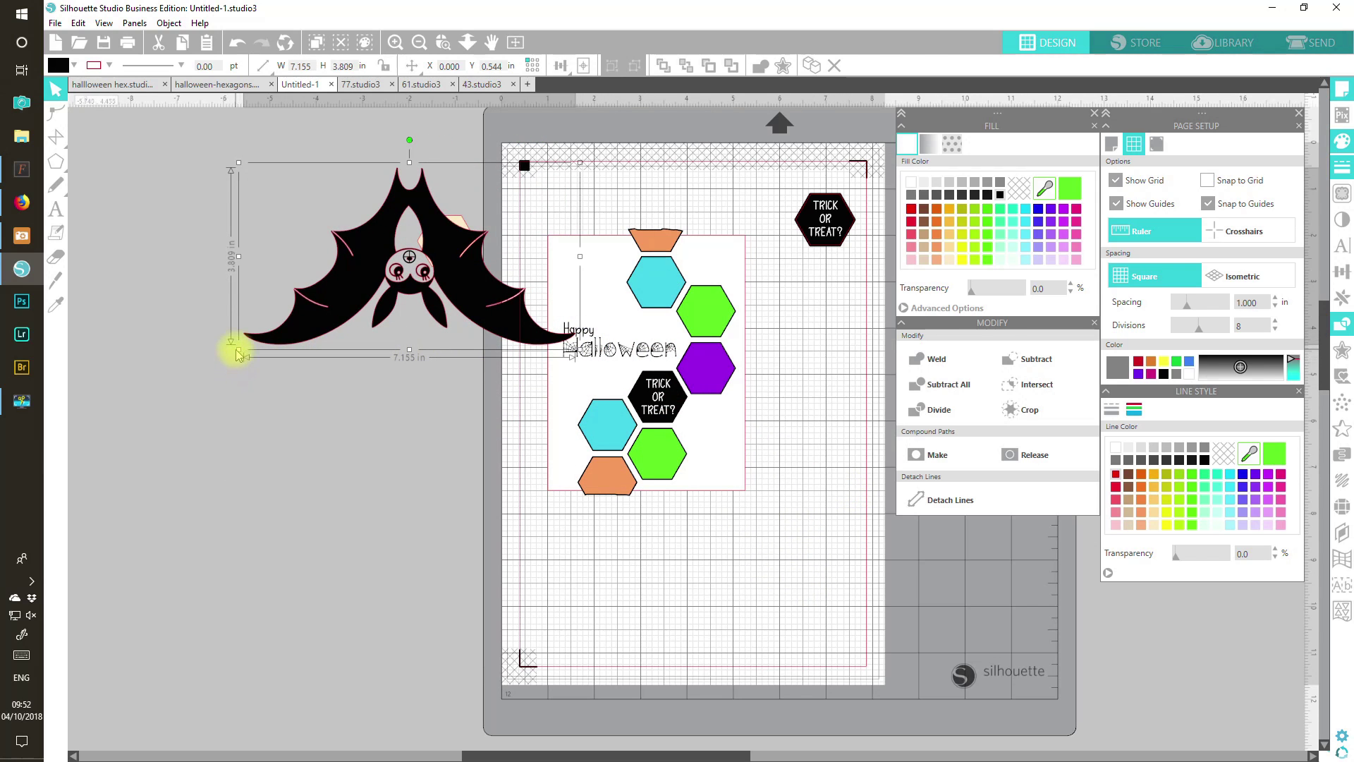
{"action": "left_click_drag", "start_coordinate": [237, 348], "coordinate": [441, 241]}
{"action": "left_click_drag", "start_coordinate": [556, 229], "coordinate": [720, 304]}
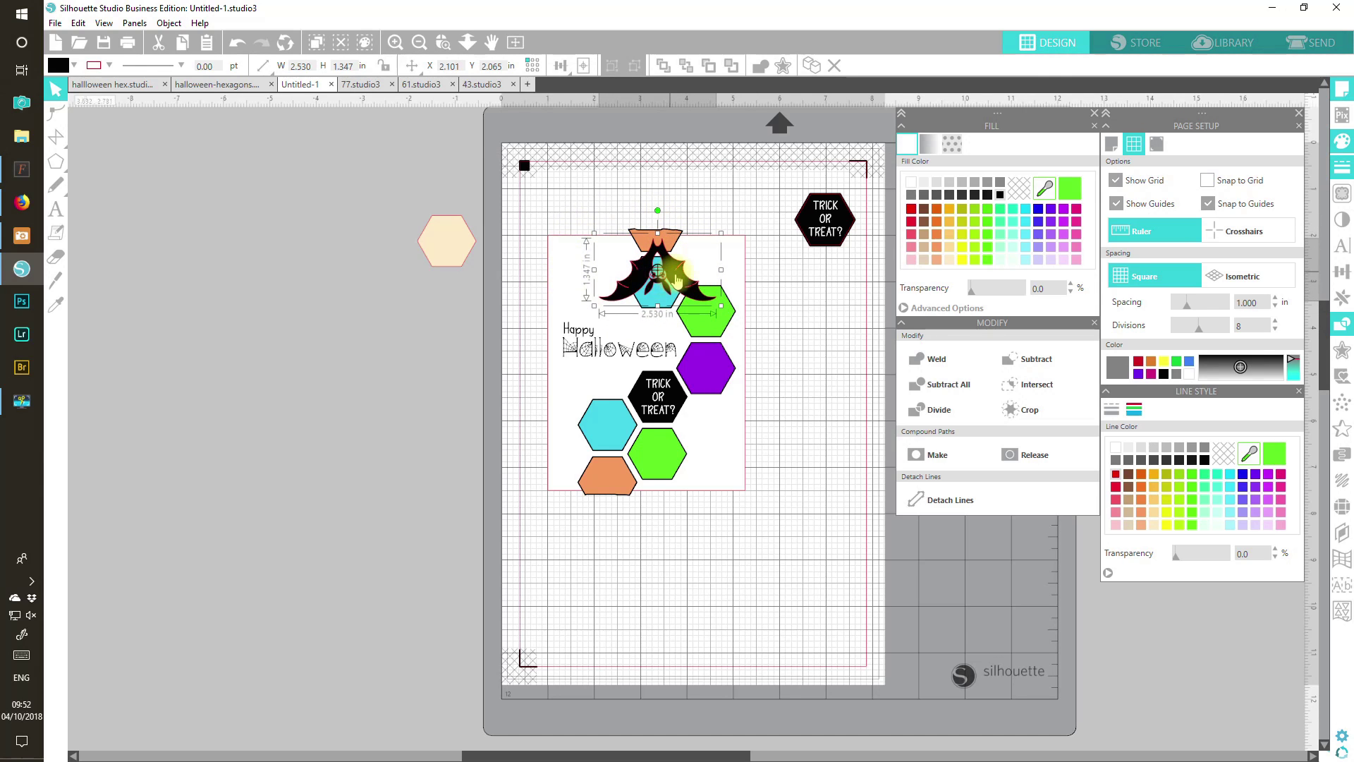
{"action": "left_click", "coordinate": [444, 44]}
{"action": "left_click", "coordinate": [526, 209]}
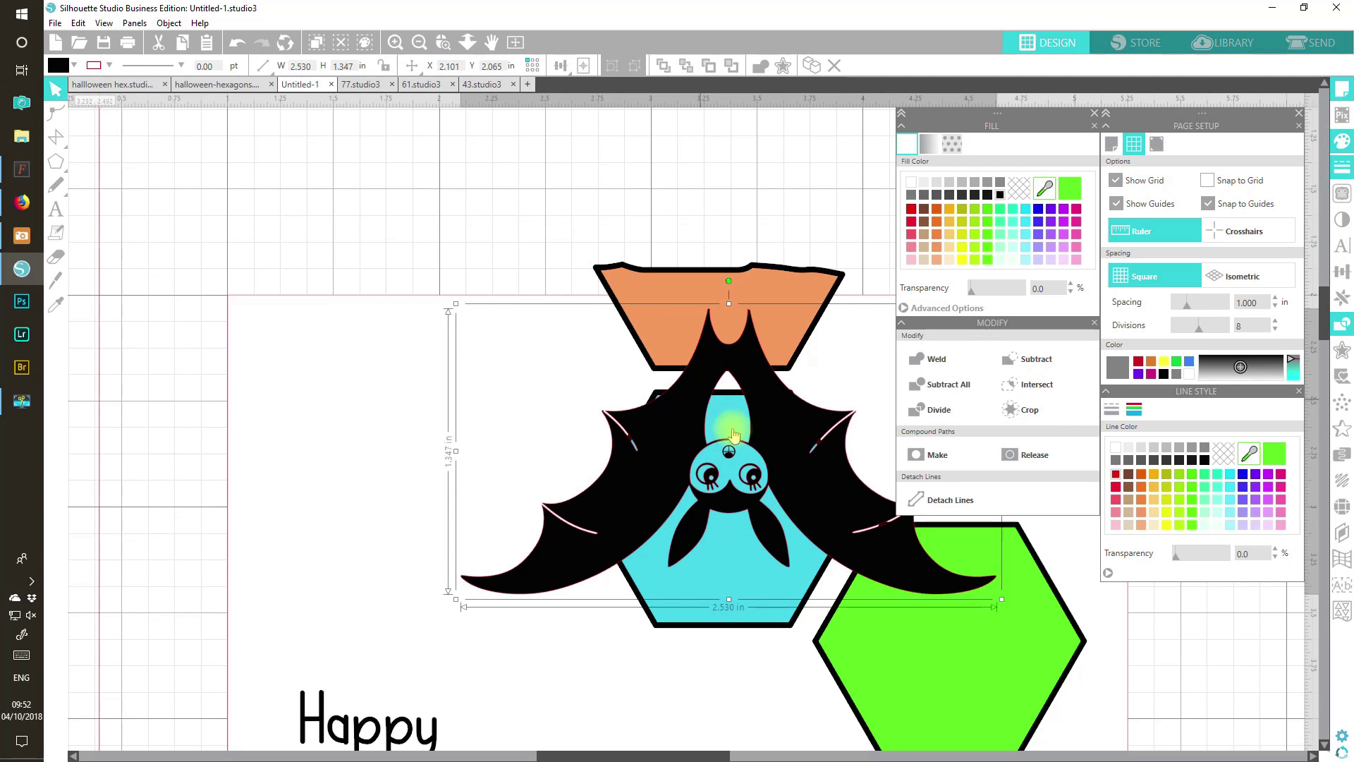
{"action": "left_click_drag", "start_coordinate": [786, 453], "coordinate": [606, 293]}
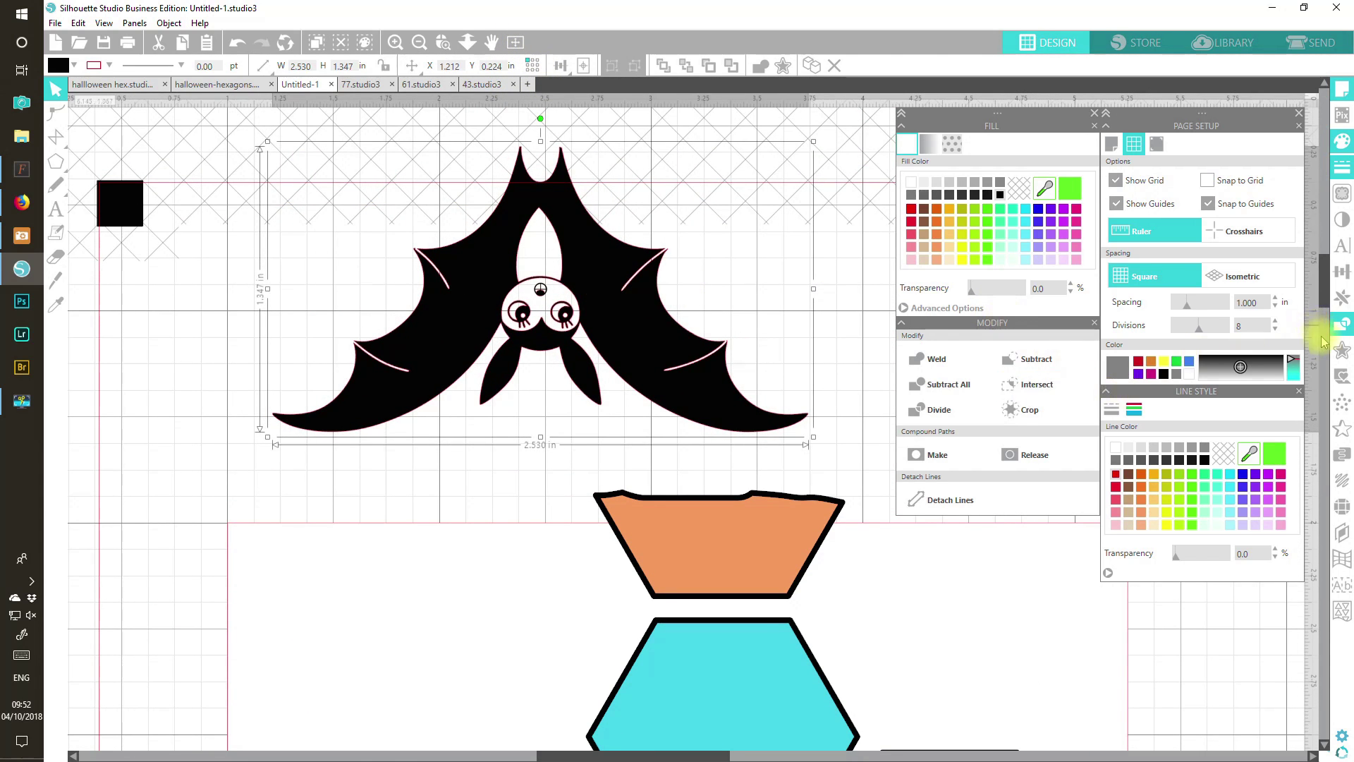
Create a rounded-corner offset around the bat at a distance of 0.045 in
{"action": "left_click", "coordinate": [1343, 353]}
{"action": "left_click", "coordinate": [712, 165]}
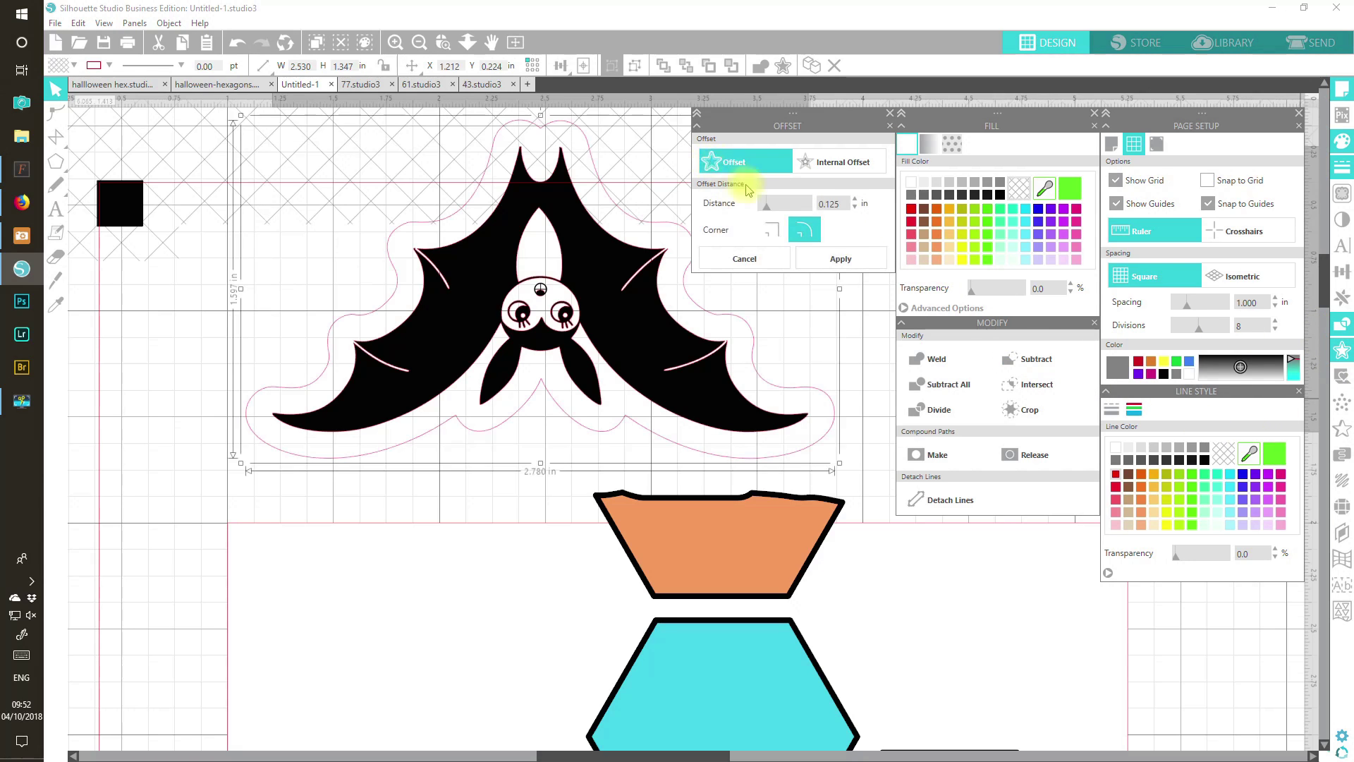
{"action": "left_click", "coordinate": [855, 208]}
{"action": "left_click", "coordinate": [855, 208]}
{"action": "left_click", "coordinate": [855, 208]}
{"action": "left_click", "coordinate": [855, 208]}
{"action": "left_click", "coordinate": [855, 208]}
{"action": "left_click", "coordinate": [855, 208]}
{"action": "left_click", "coordinate": [855, 208]}
{"action": "left_click", "coordinate": [855, 208]}
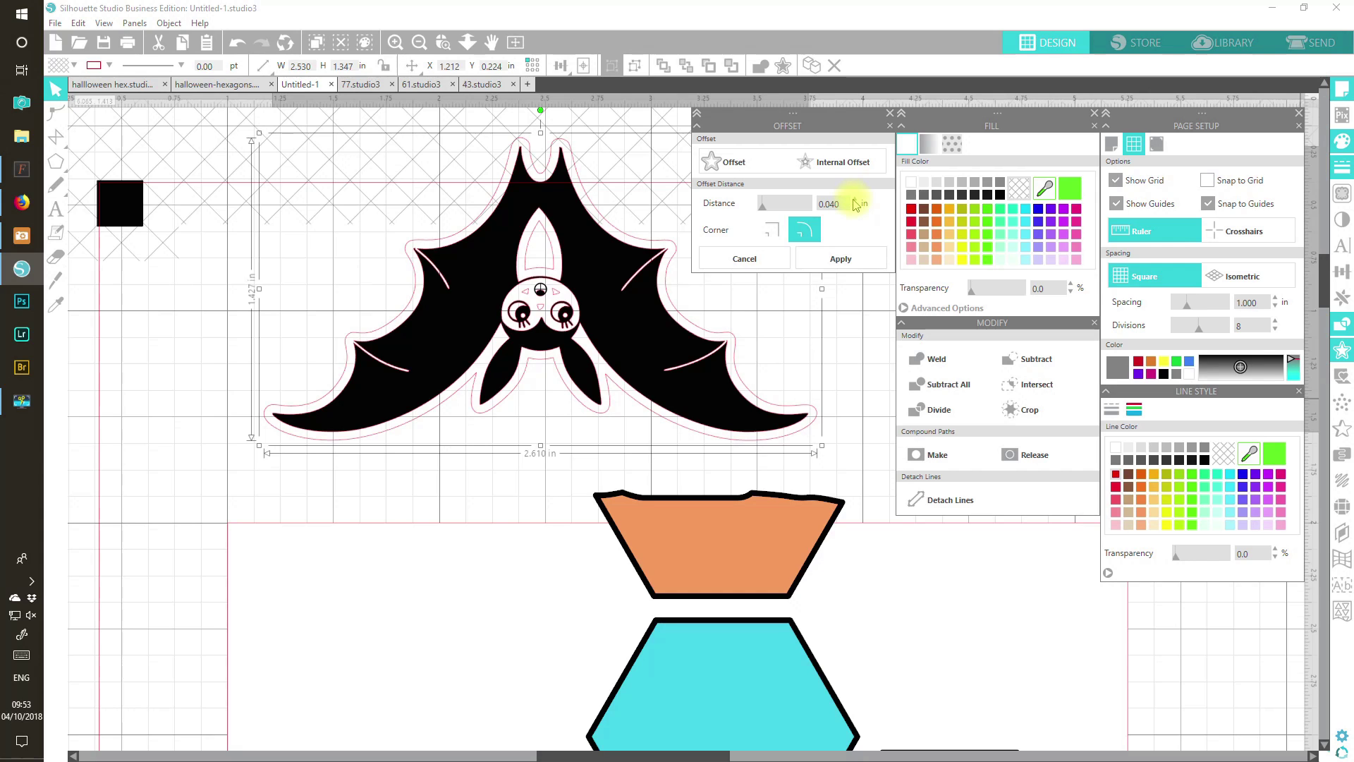
{"action": "left_click", "coordinate": [855, 200]}
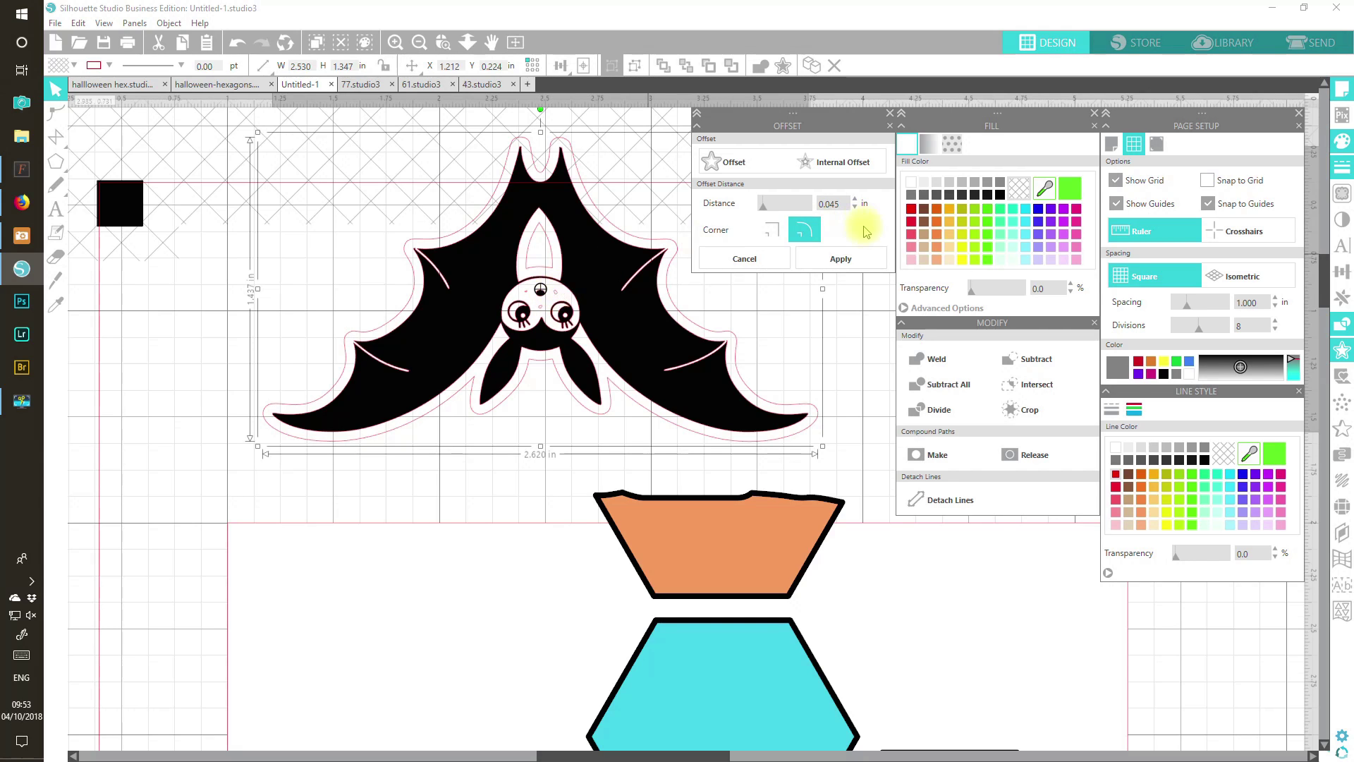
{"action": "left_click", "coordinate": [847, 264]}
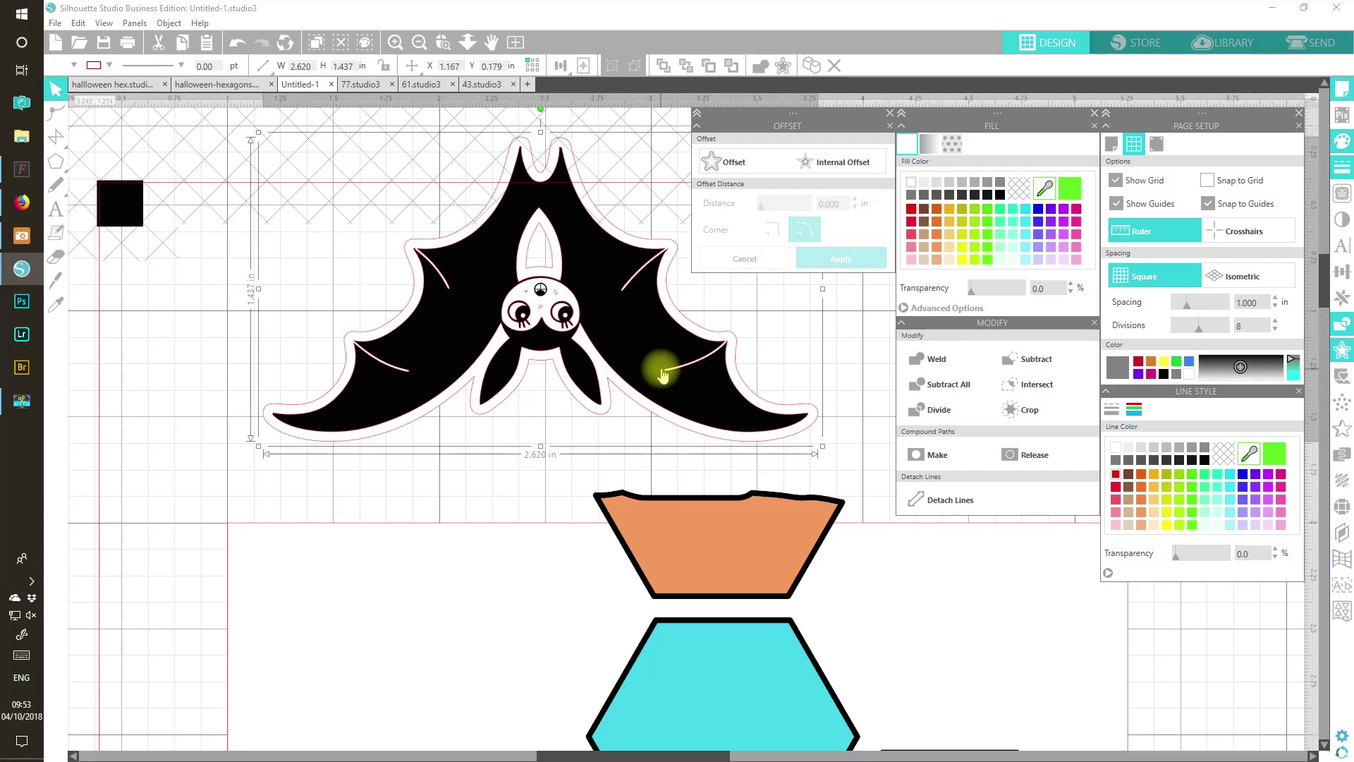
Move the black bat off its offset and release the offset's compound path into separate pieces
{"action": "left_click_drag", "start_coordinate": [659, 370], "coordinate": [391, 666]}
{"action": "left_click", "coordinate": [574, 348]}
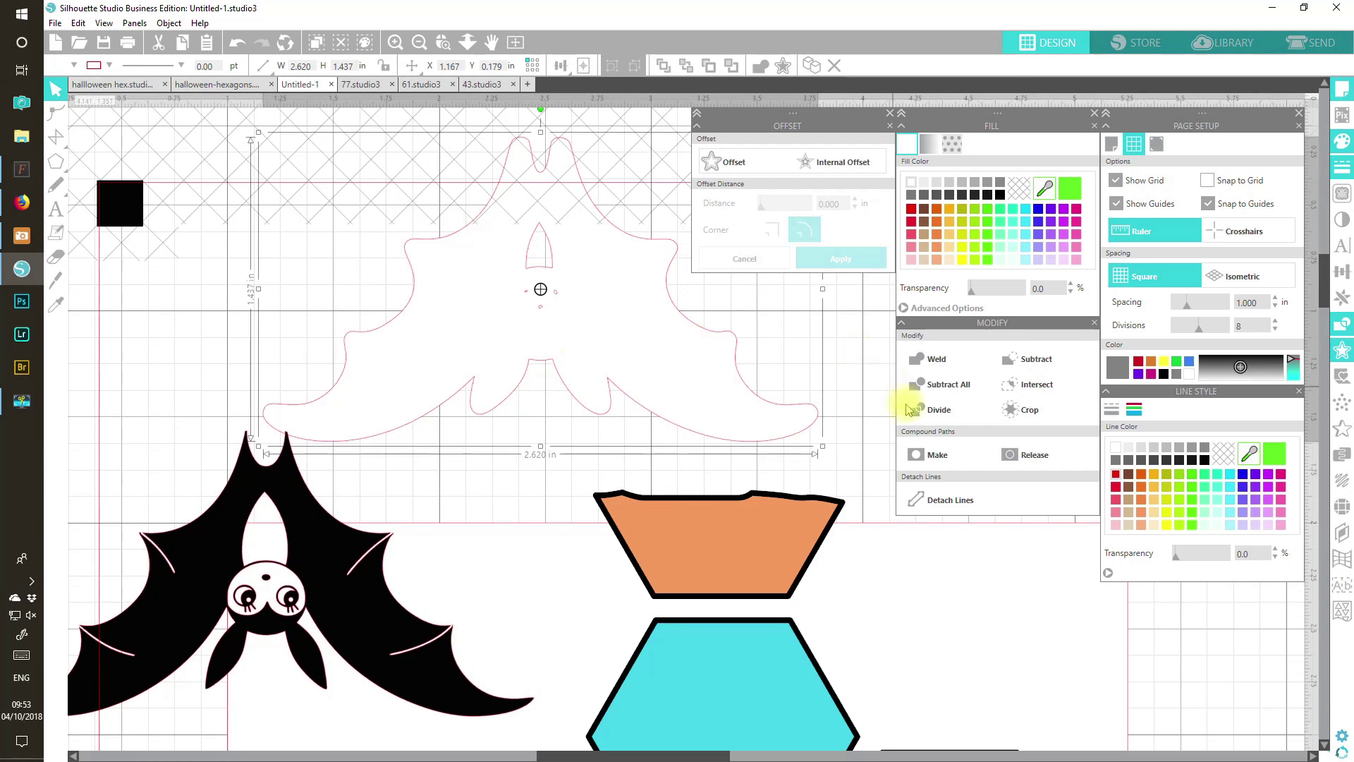
{"action": "left_click", "coordinate": [1030, 455]}
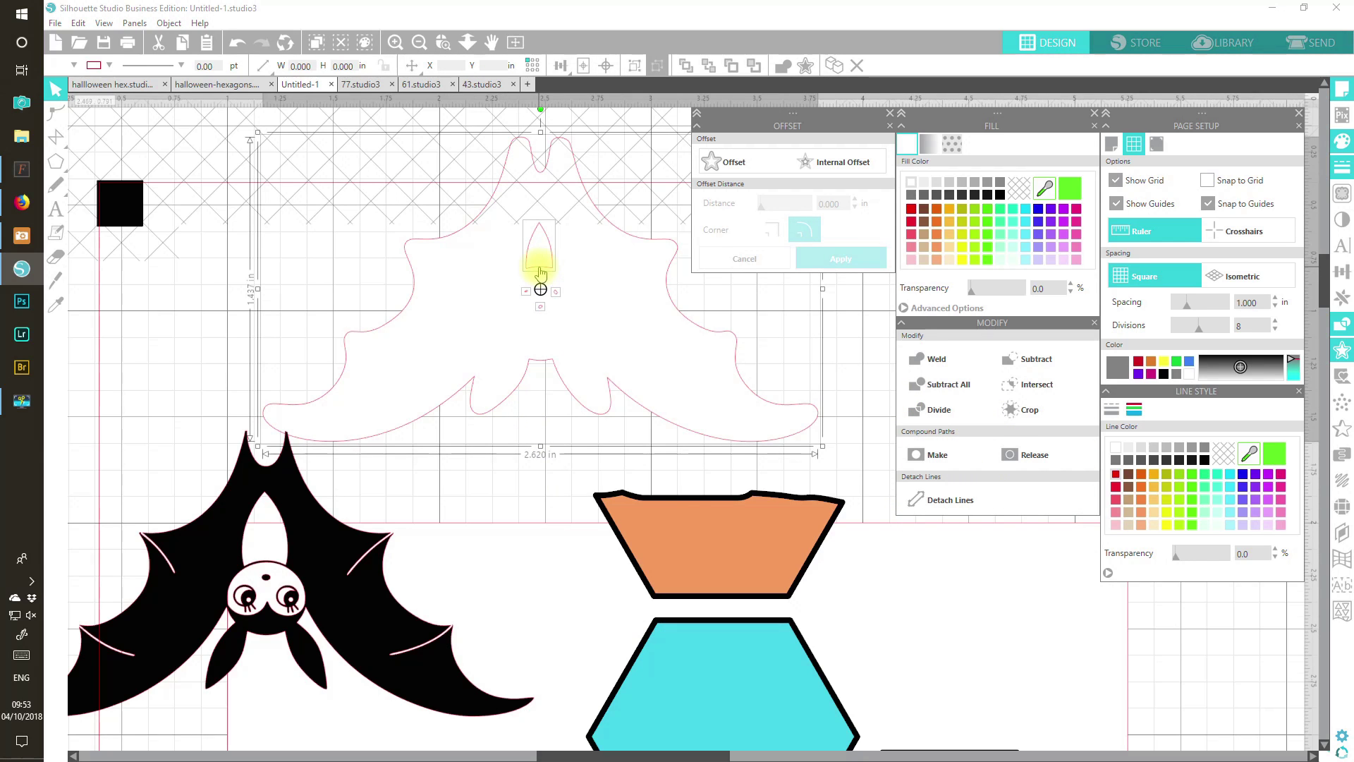
{"action": "left_click", "coordinate": [227, 347]}
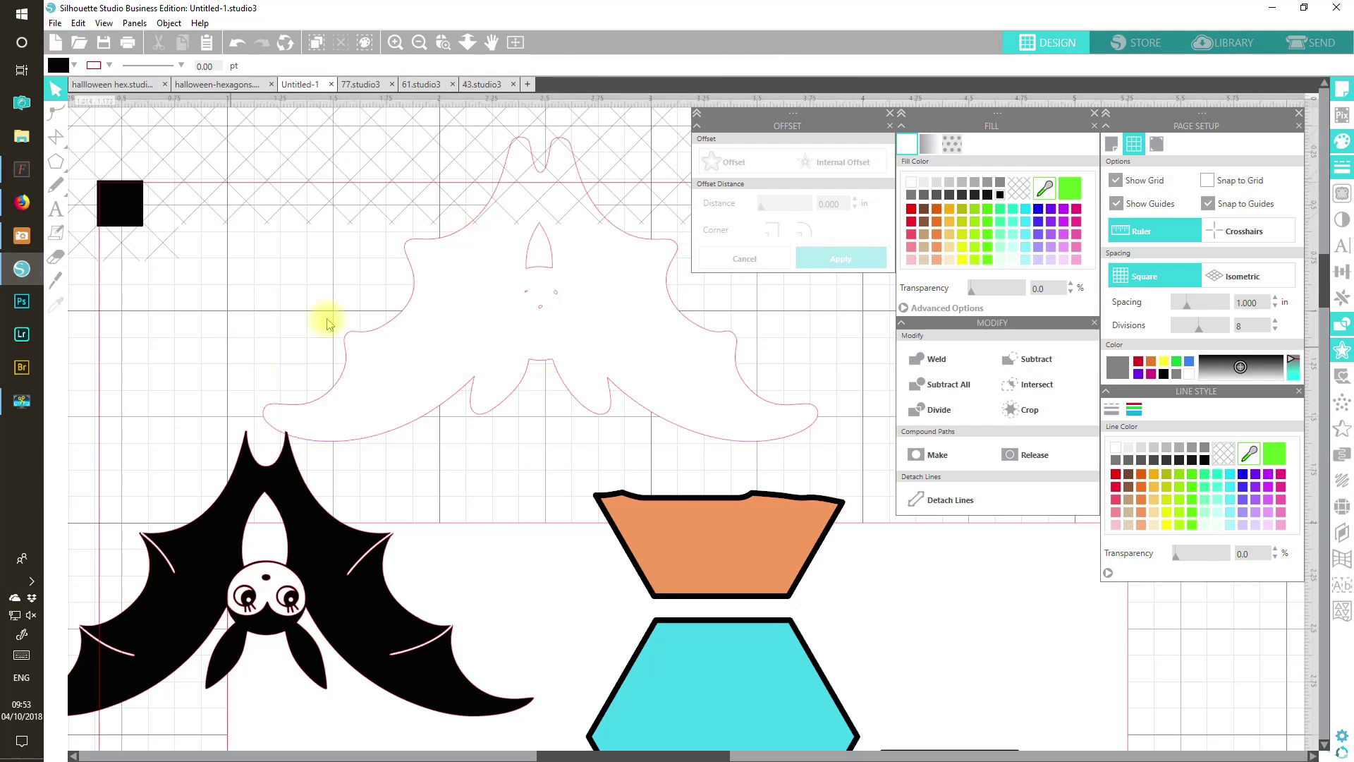
Move the bat's outer offset outline aside and cut away the leftover small inner offset pieces
{"action": "left_click", "coordinate": [533, 275]}
{"action": "left_click_drag", "start_coordinate": [534, 274], "coordinate": [302, 417]}
{"action": "left_click", "coordinate": [452, 329]}
{"action": "left_click_drag", "start_coordinate": [586, 326], "coordinate": [472, 235]}
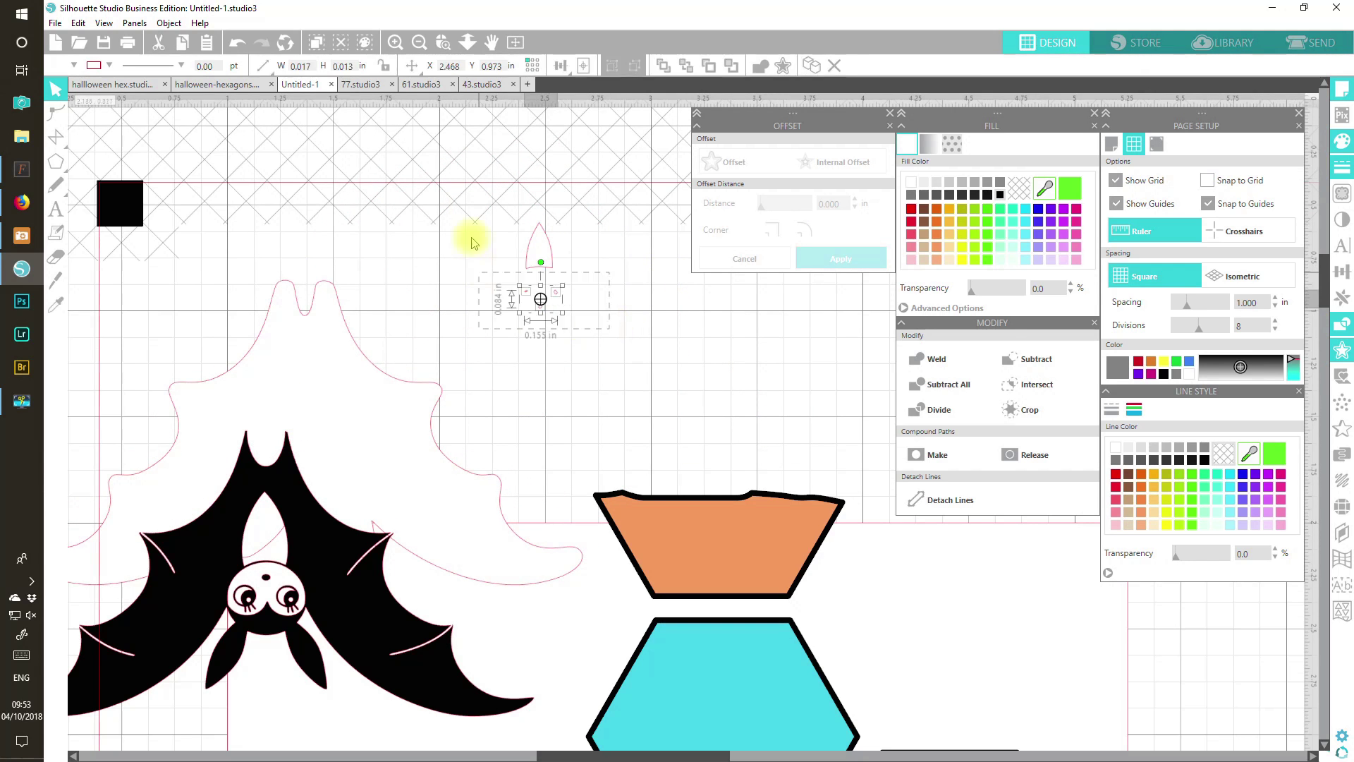
{"action": "left_click", "coordinate": [158, 43]}
Move the black bat back inside its outer offset outline and centre the two on each other
{"action": "left_click_drag", "start_coordinate": [324, 519], "coordinate": [371, 394]}
{"action": "key", "text": "Escape"}
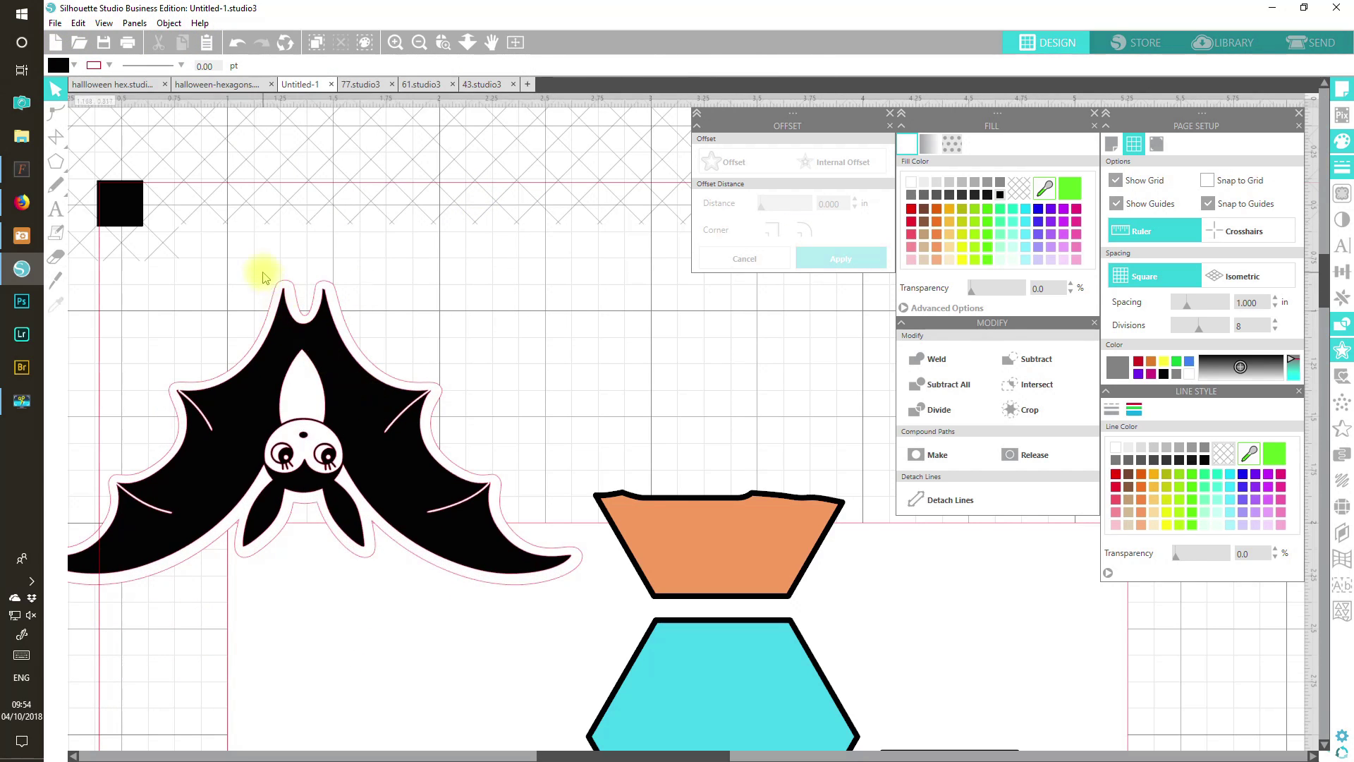
{"action": "left_click", "coordinate": [361, 337]}
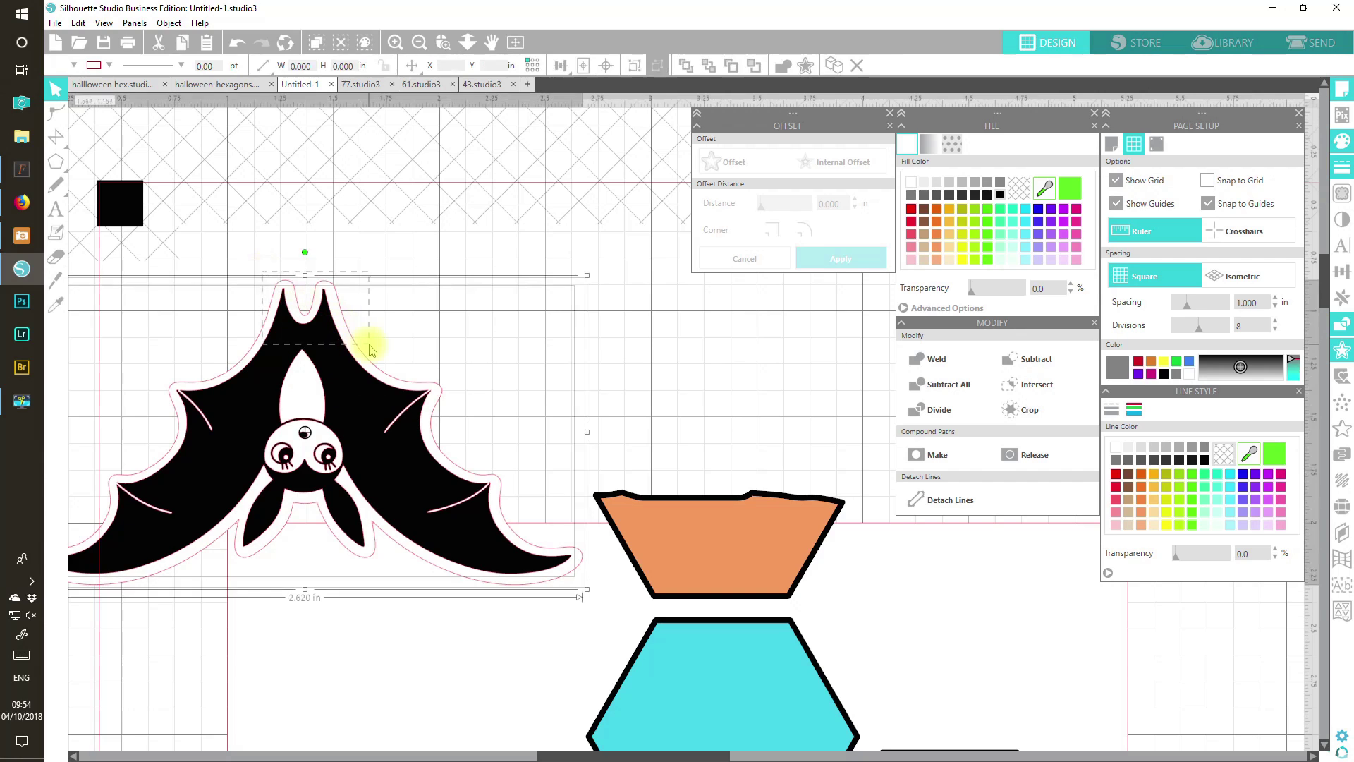
{"action": "left_click", "coordinate": [608, 68]}
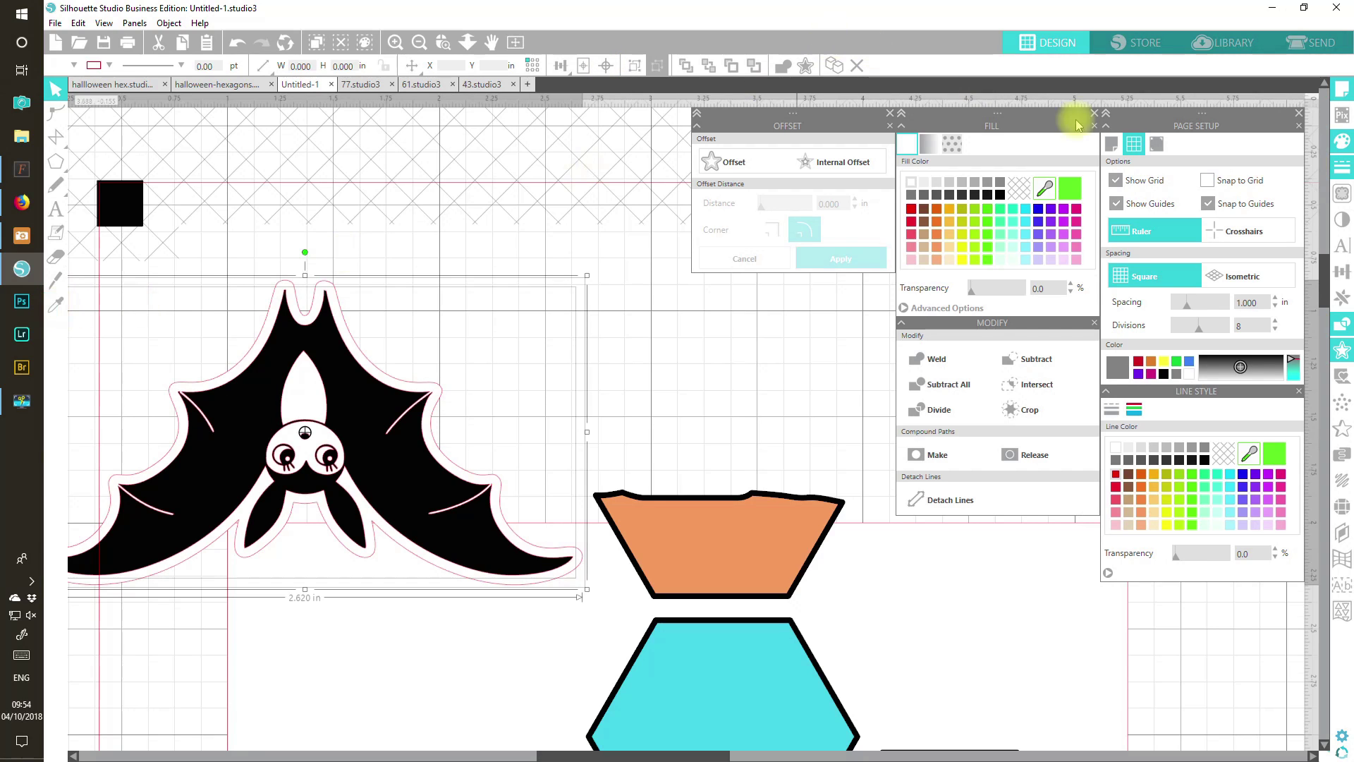
{"action": "left_click", "coordinate": [636, 70]}
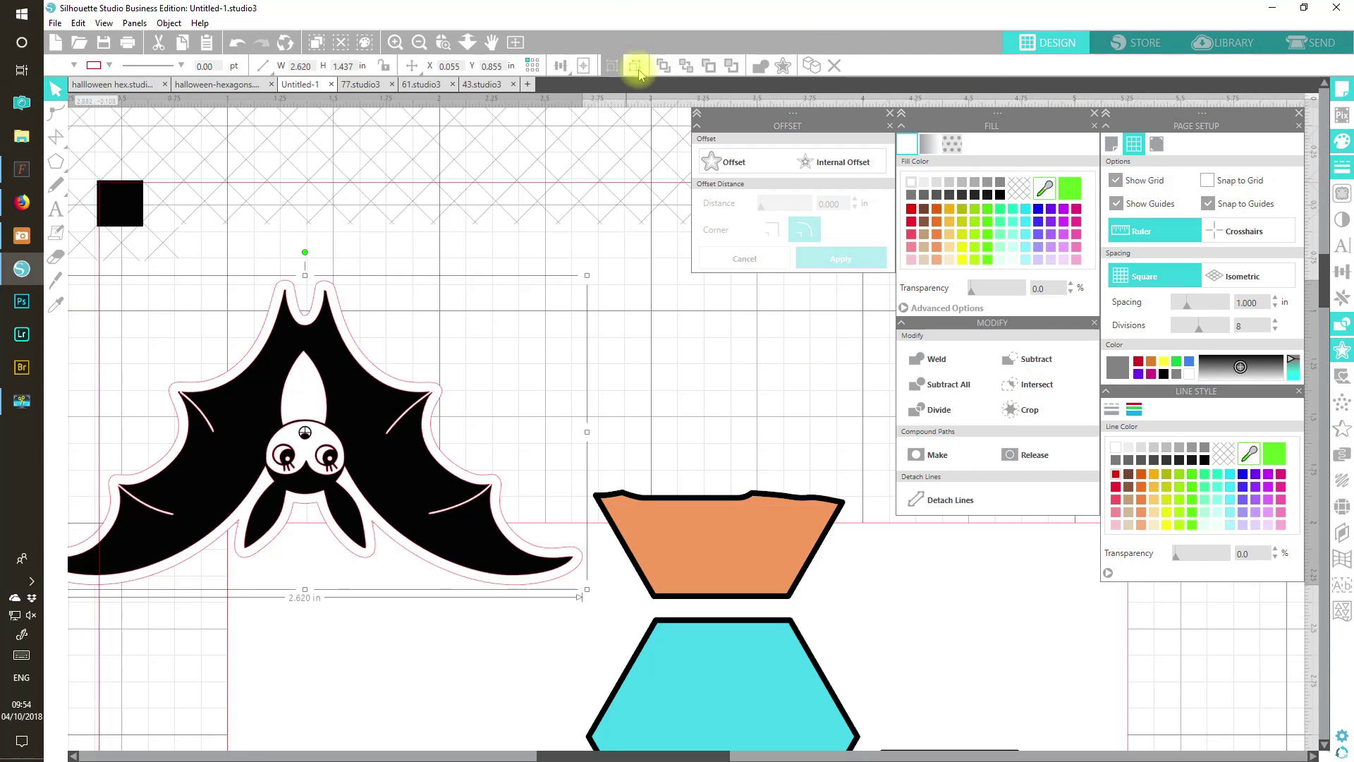
{"action": "left_click", "coordinate": [507, 258]}
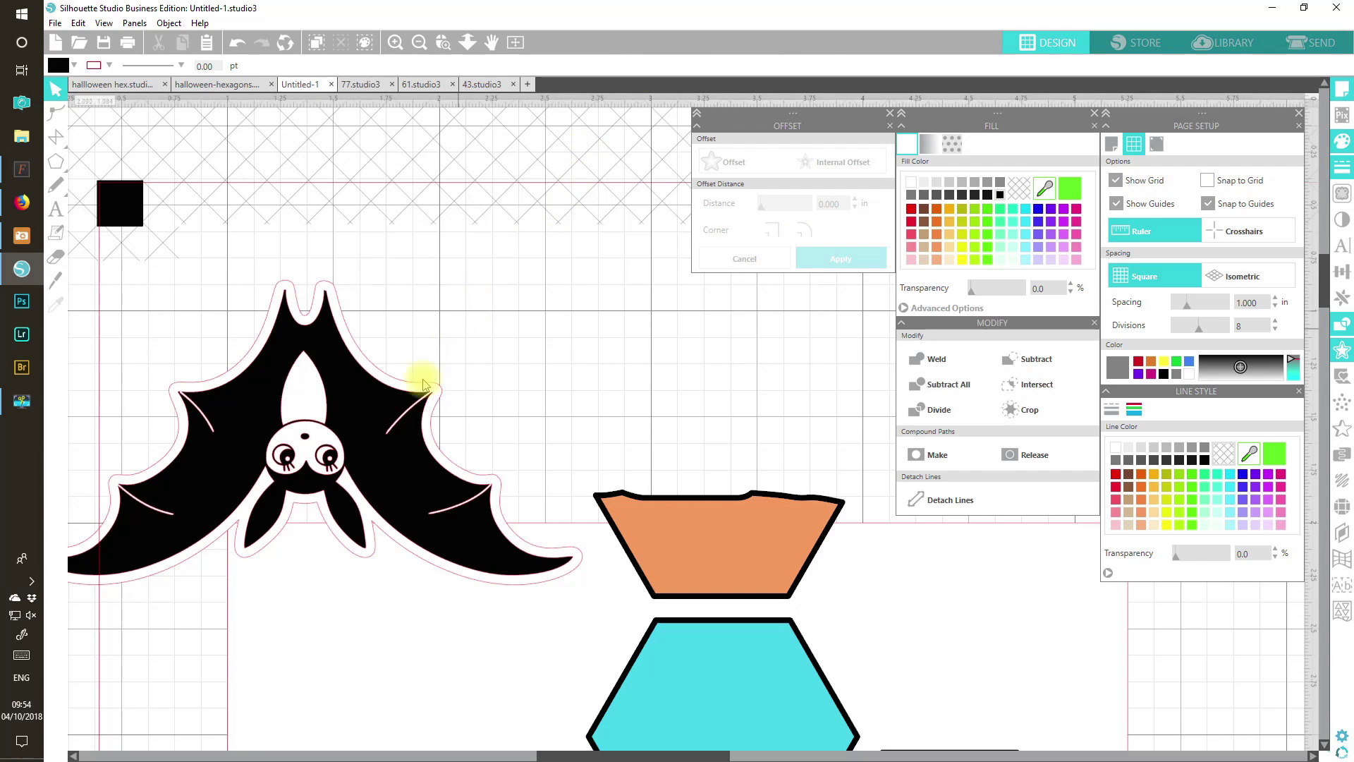
Set the black bat's line color to transparent and fit the bat back inside its offset outline
{"action": "left_click_drag", "start_coordinate": [379, 408], "coordinate": [456, 377]}
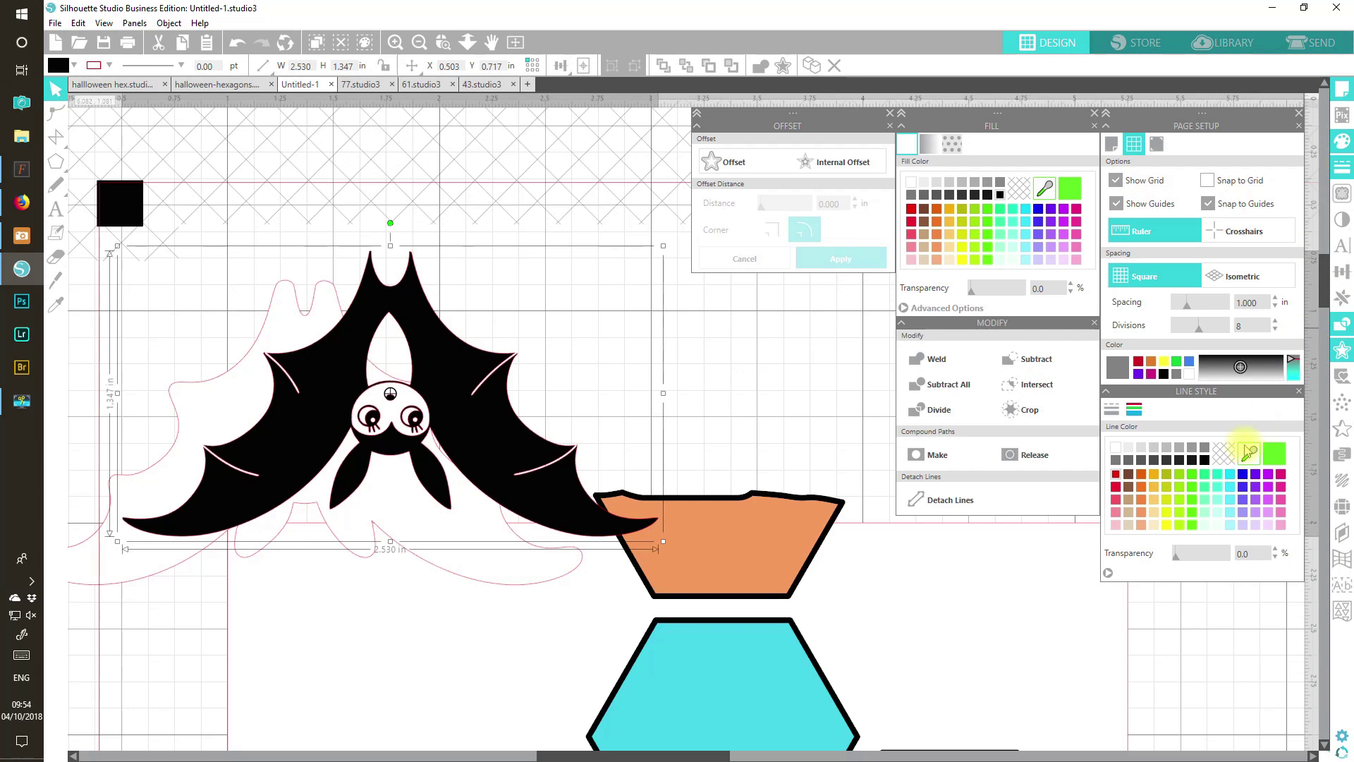
{"action": "left_click", "coordinate": [1224, 459]}
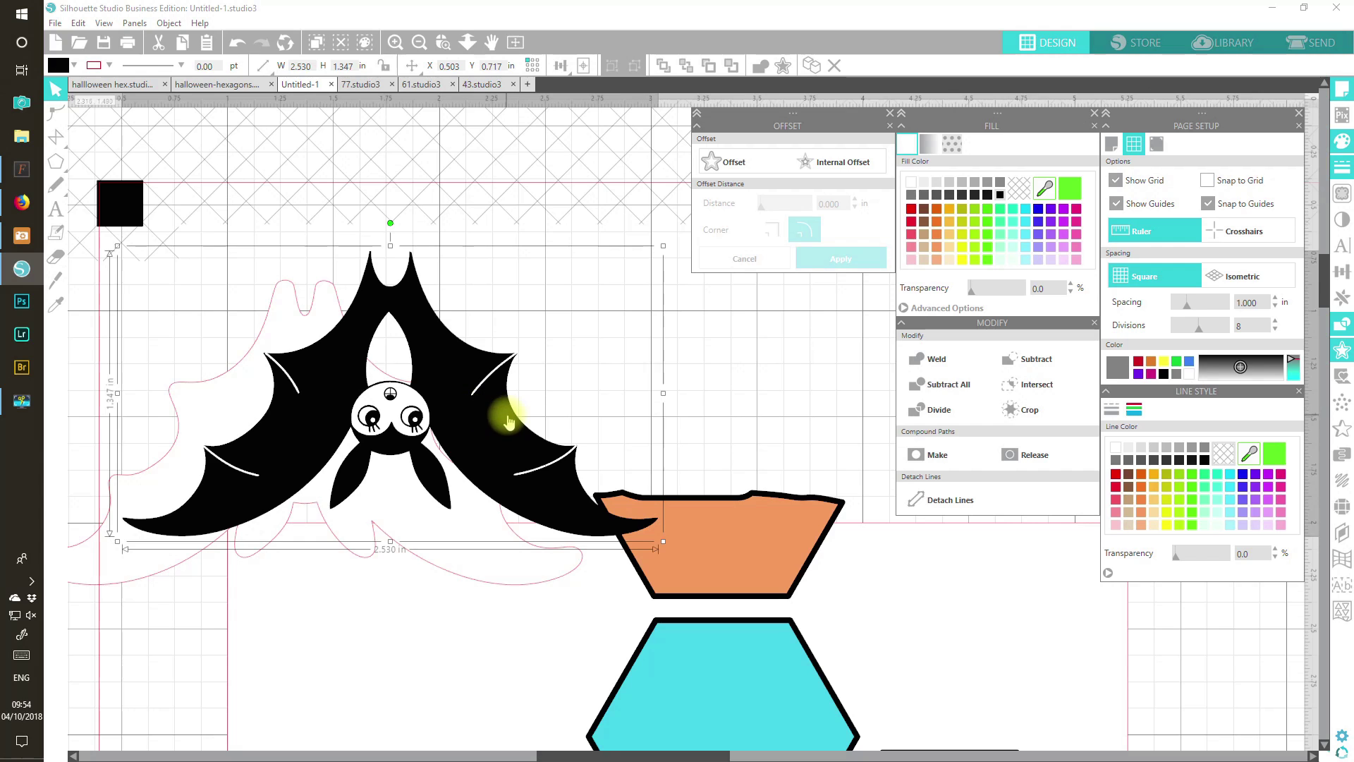
{"action": "left_click_drag", "start_coordinate": [502, 422], "coordinate": [416, 473]}
{"action": "left_click", "coordinate": [257, 266]}
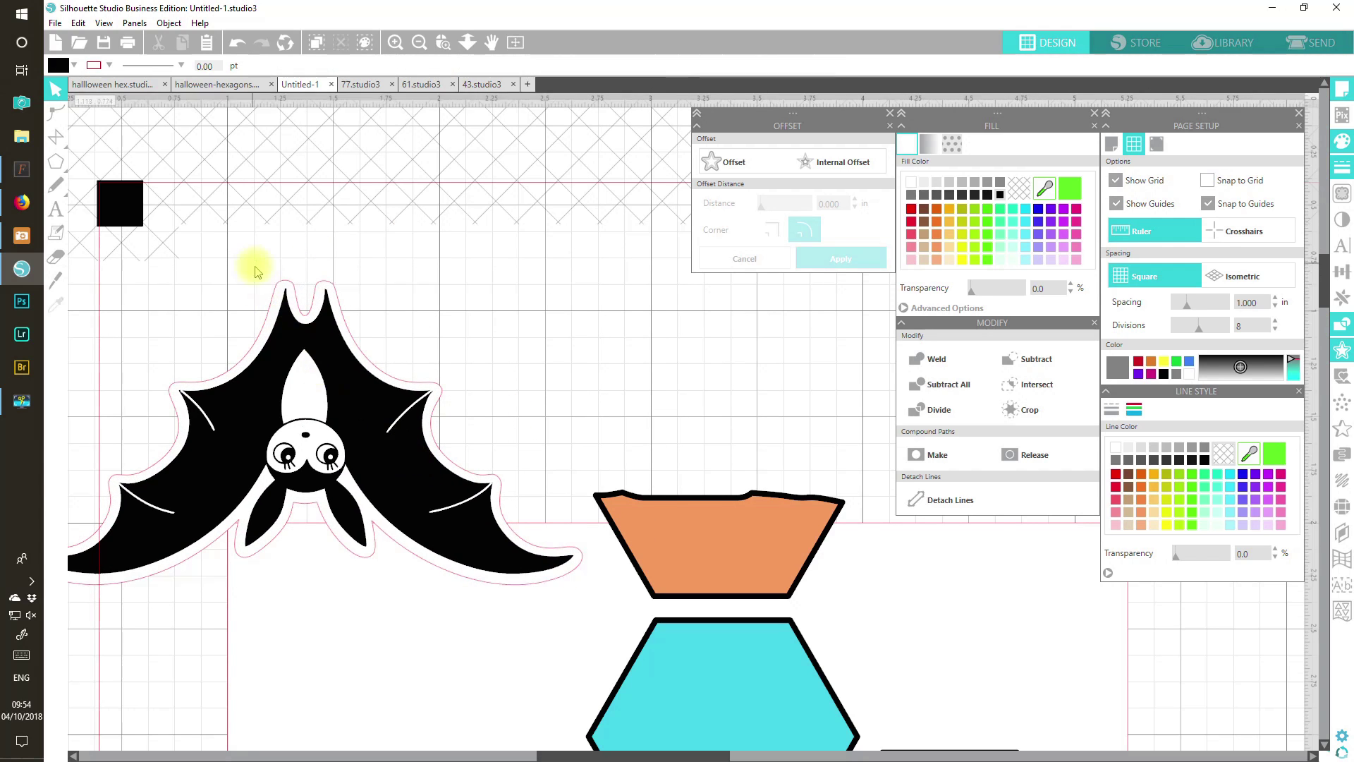
Group the bat with its offset outline and place it over the orange and blue hexagons heading the card
{"action": "left_click", "coordinate": [362, 378]}
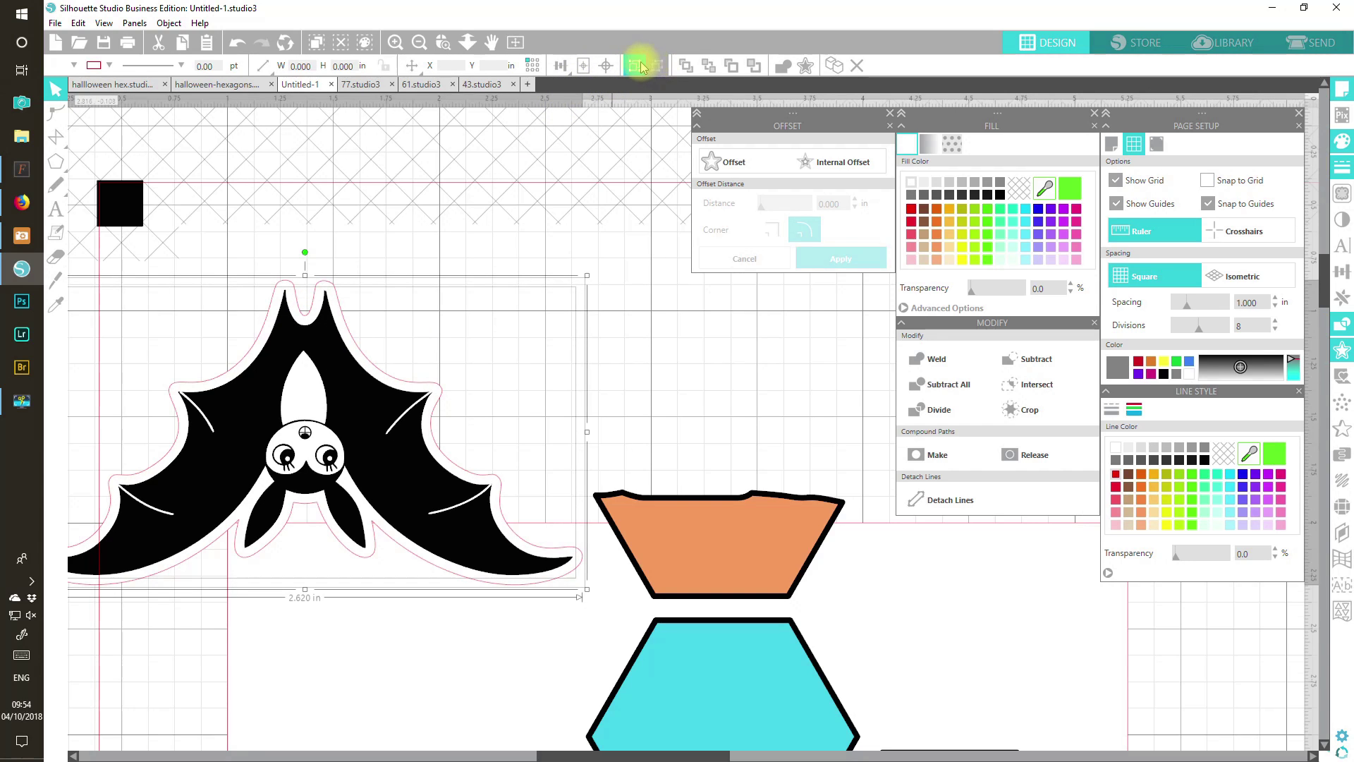
{"action": "left_click_drag", "start_coordinate": [304, 345], "coordinate": [720, 588]}
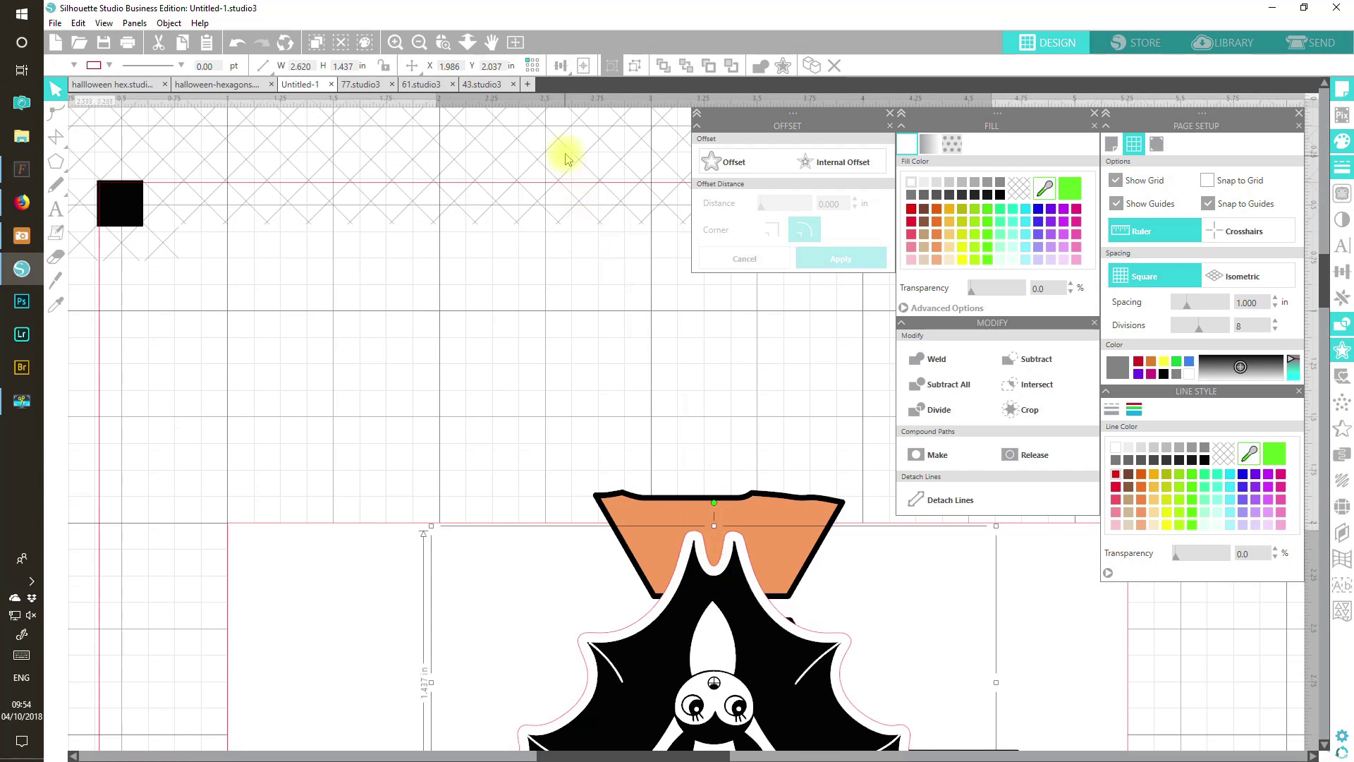
{"action": "left_click", "coordinate": [515, 44]}
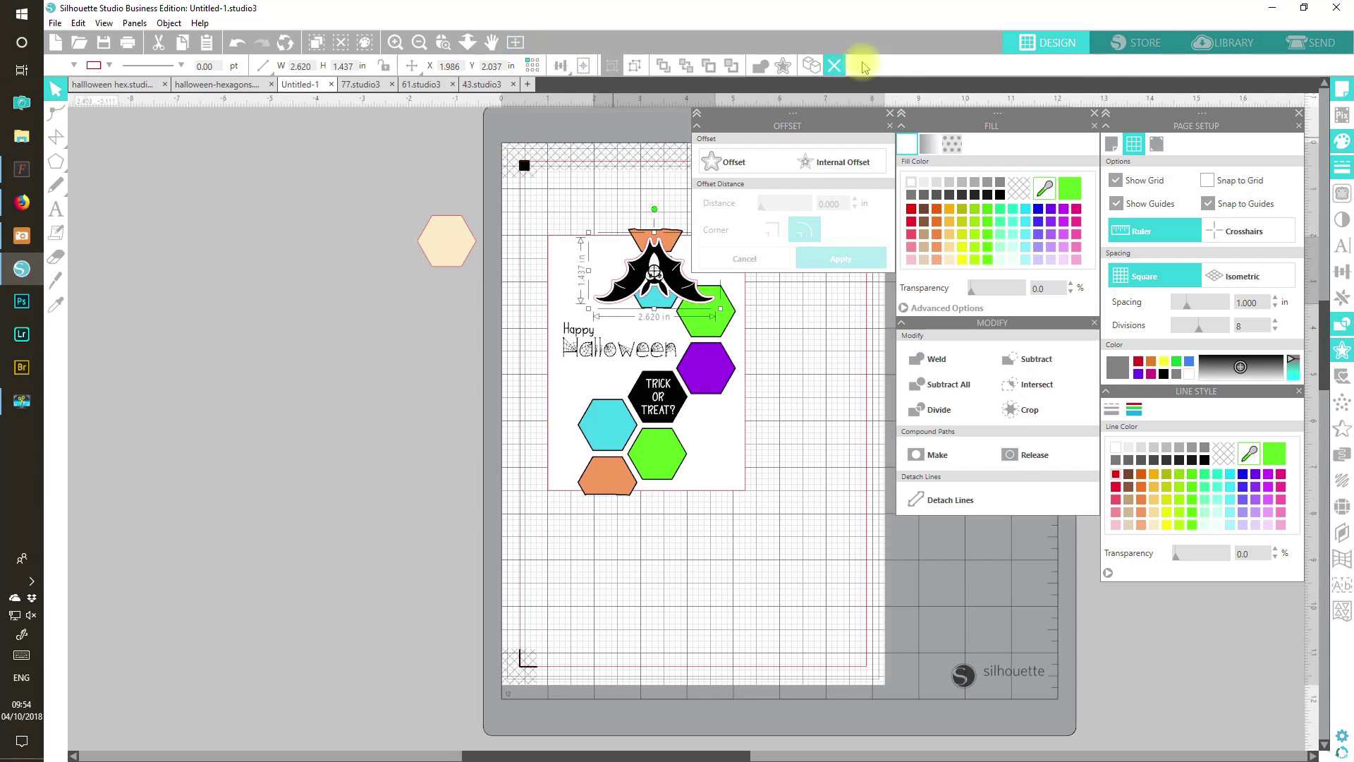
{"action": "left_click", "coordinate": [889, 113]}
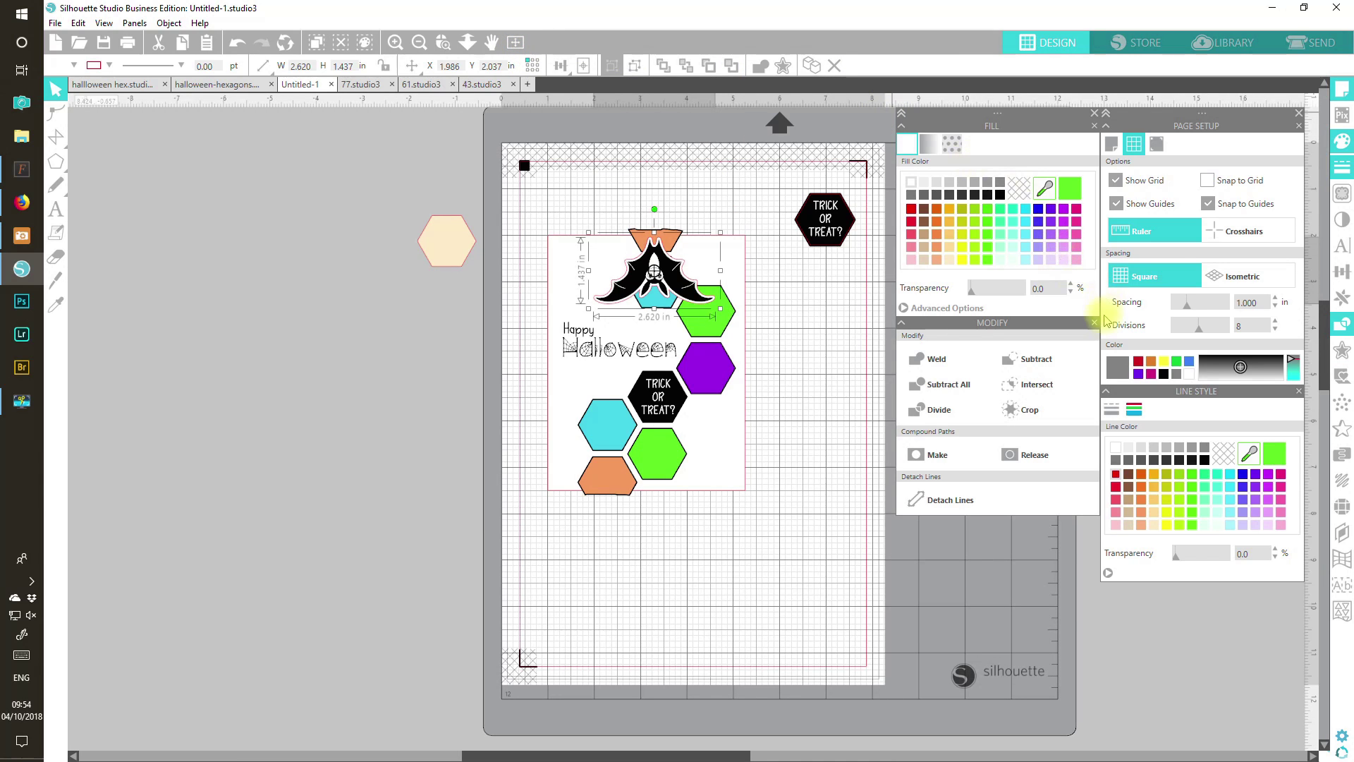
{"action": "left_click", "coordinate": [1096, 324]}
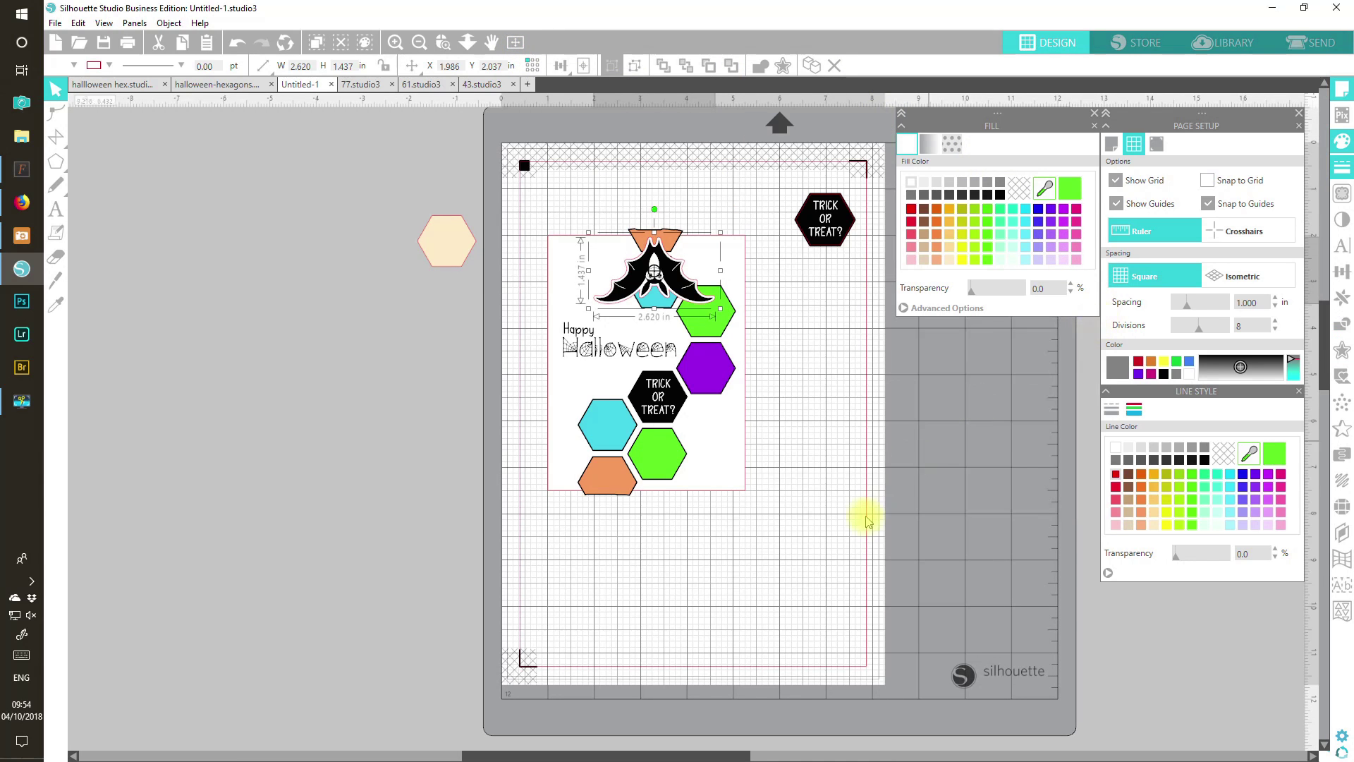
Bring up the 61.studio3 document and position the cat picture on the page
{"action": "left_click", "coordinate": [379, 86]}
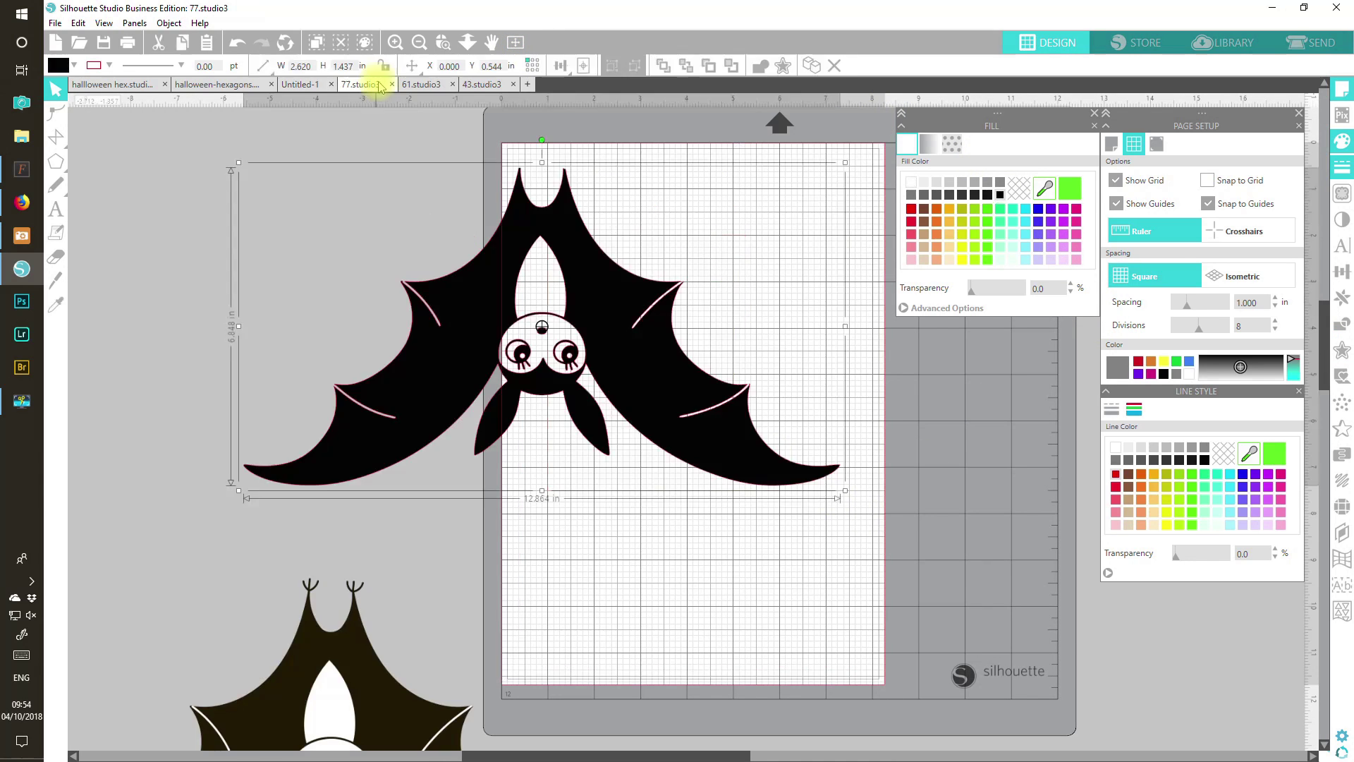
{"action": "left_click", "coordinate": [427, 84]}
{"action": "left_click", "coordinate": [589, 240]}
{"action": "left_click_drag", "start_coordinate": [589, 240], "coordinate": [645, 282]}
{"action": "left_click", "coordinate": [536, 327]}
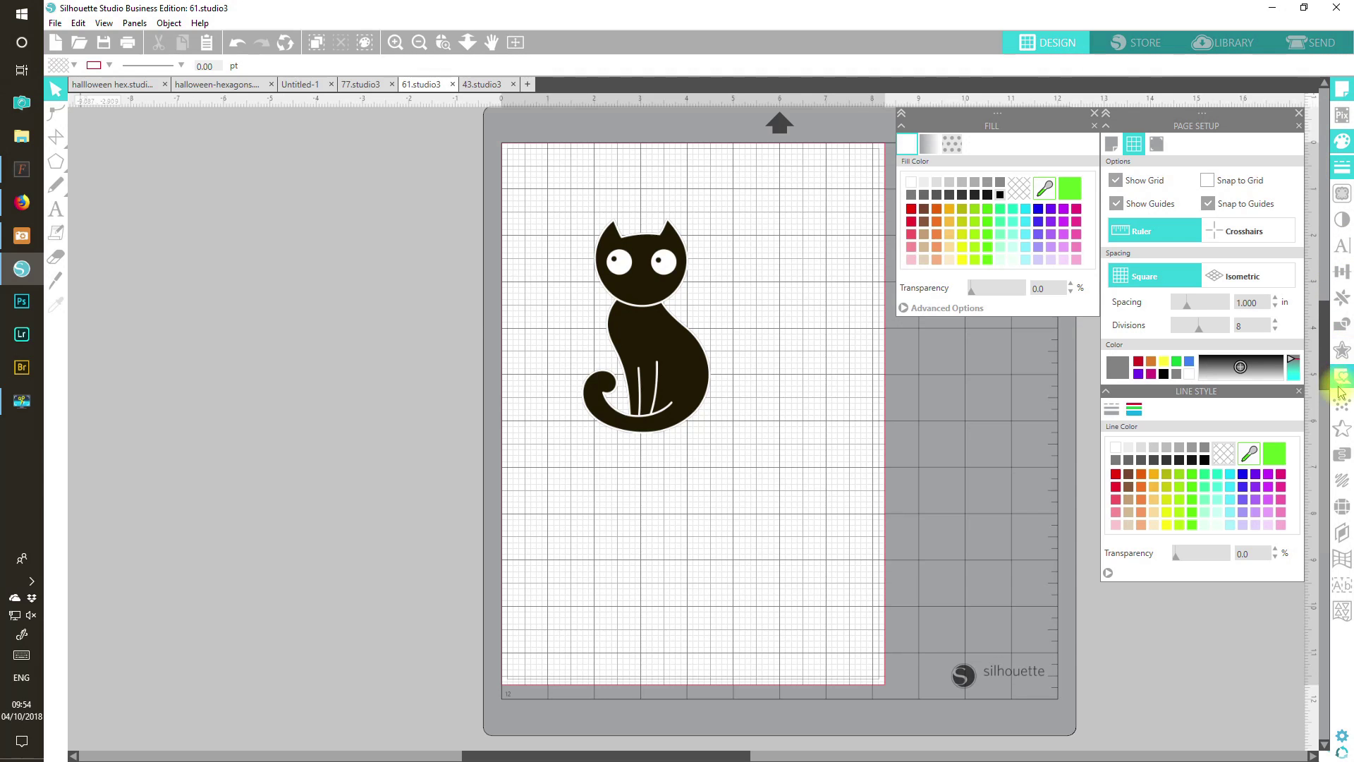
Trace the cat picture using an outline preview and a 54% threshold
{"action": "left_click", "coordinate": [1343, 192]}
{"action": "left_click_drag", "start_coordinate": [663, 757], "coordinate": [743, 757]}
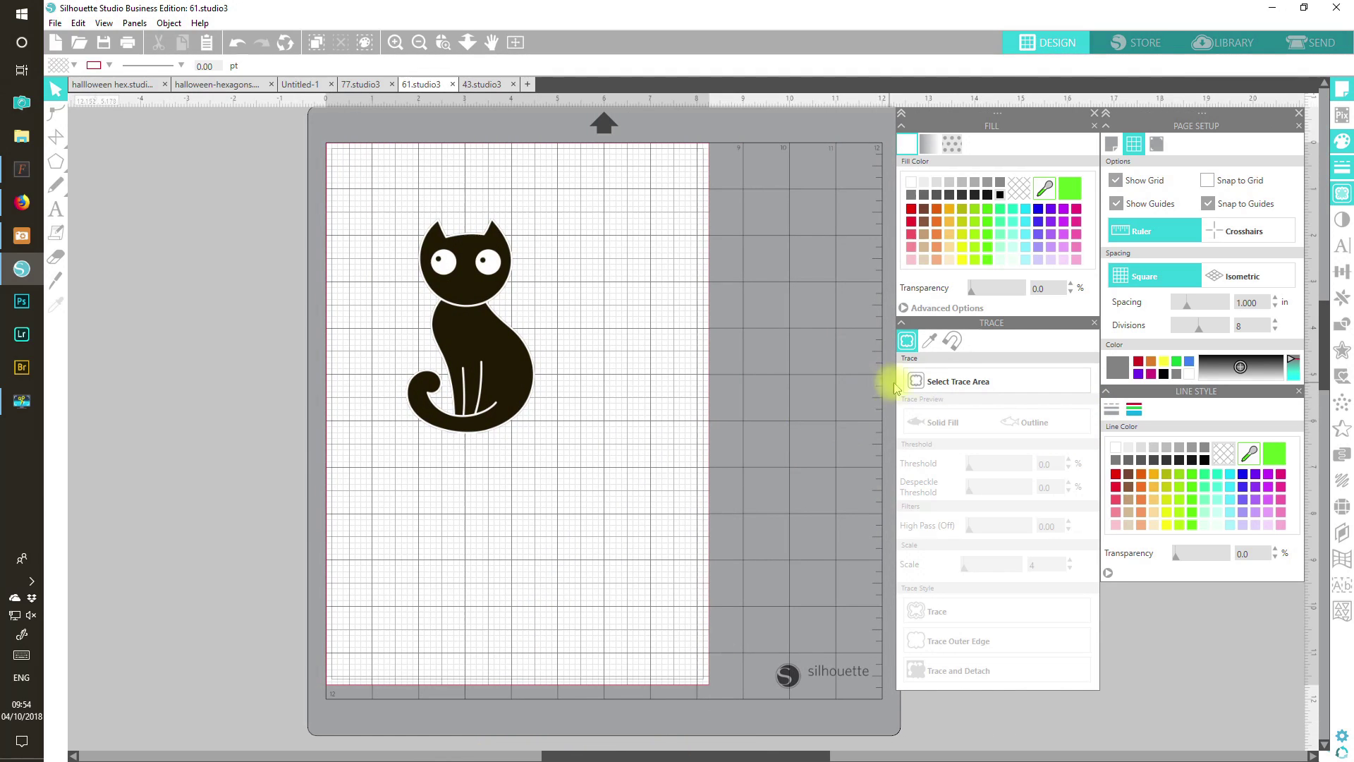
{"action": "left_click", "coordinate": [933, 386]}
{"action": "mouse_move", "coordinate": [352, 180]}
{"action": "left_mouse_down"}
{"action": "mouse_move", "coordinate": [595, 438]}
{"action": "mouse_move", "coordinate": [618, 515]}
{"action": "left_mouse_up"}
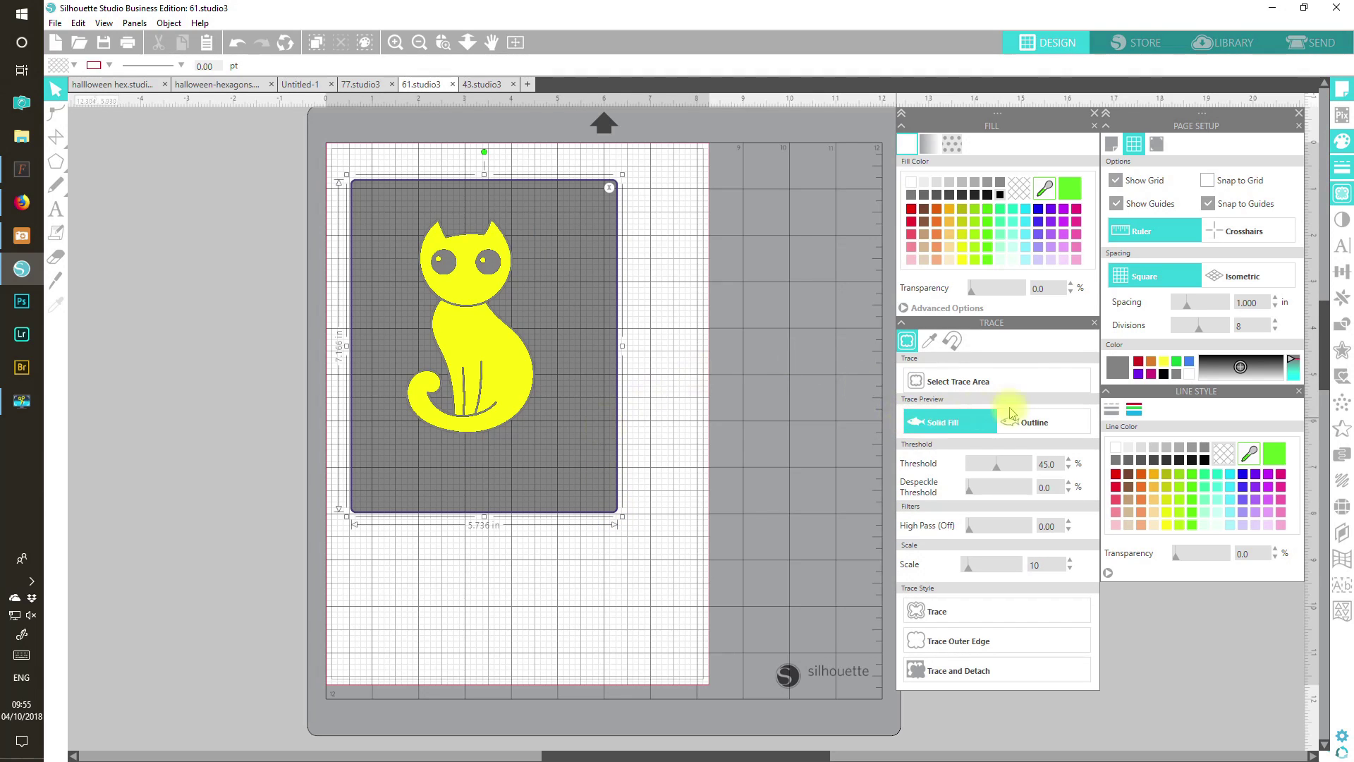
{"action": "left_click", "coordinate": [1026, 422]}
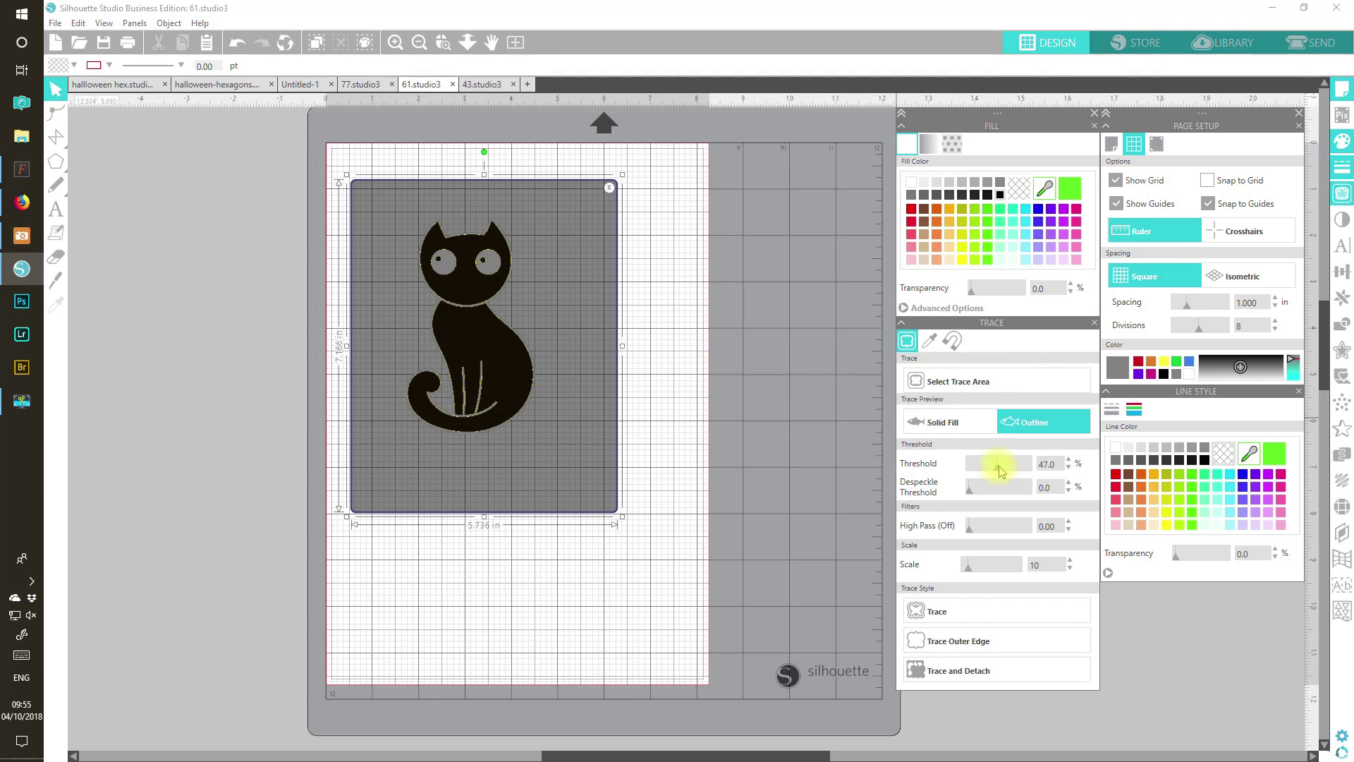
{"action": "left_click", "coordinate": [934, 619]}
Move the original cat picture off its traced outline and fill the trace with black
{"action": "left_click_drag", "start_coordinate": [478, 365], "coordinate": [635, 327]}
{"action": "left_click_drag", "start_coordinate": [546, 497], "coordinate": [351, 210]}
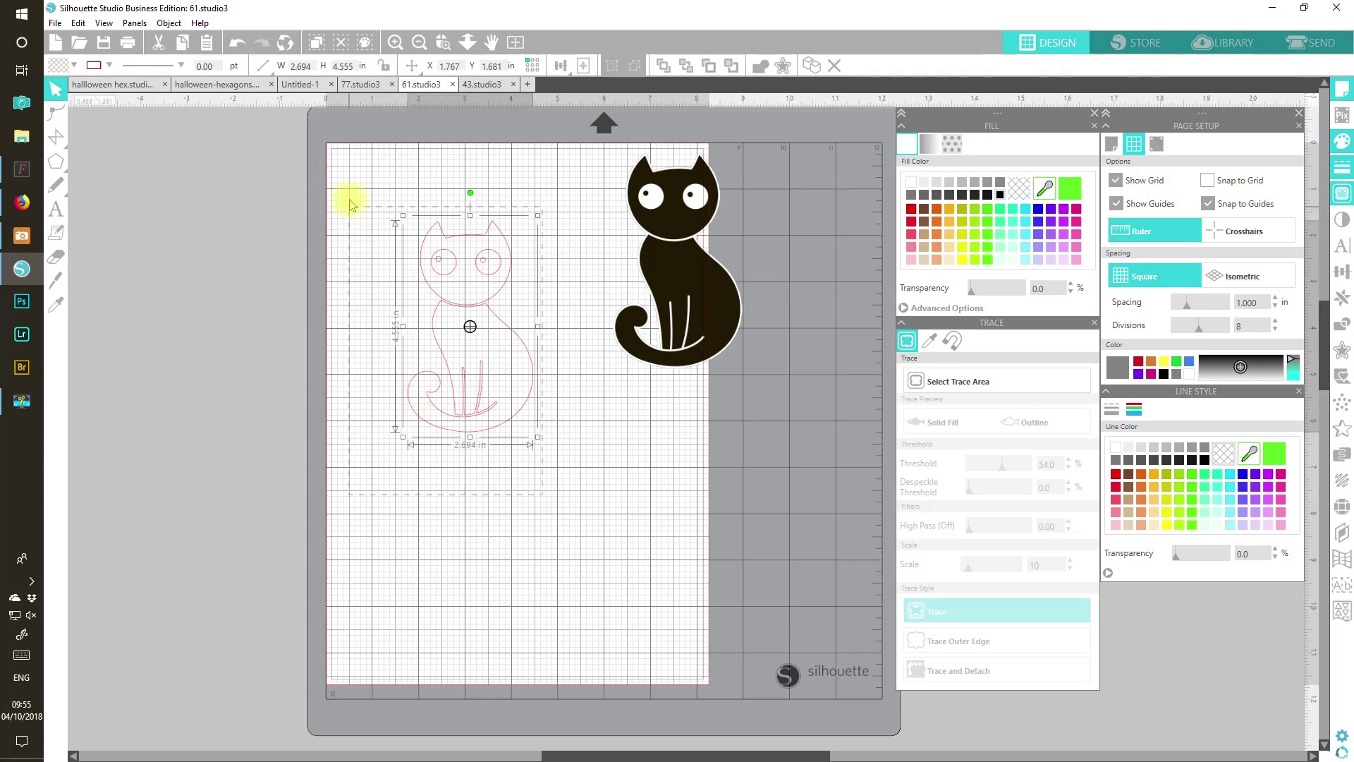
{"action": "left_click", "coordinate": [1000, 195]}
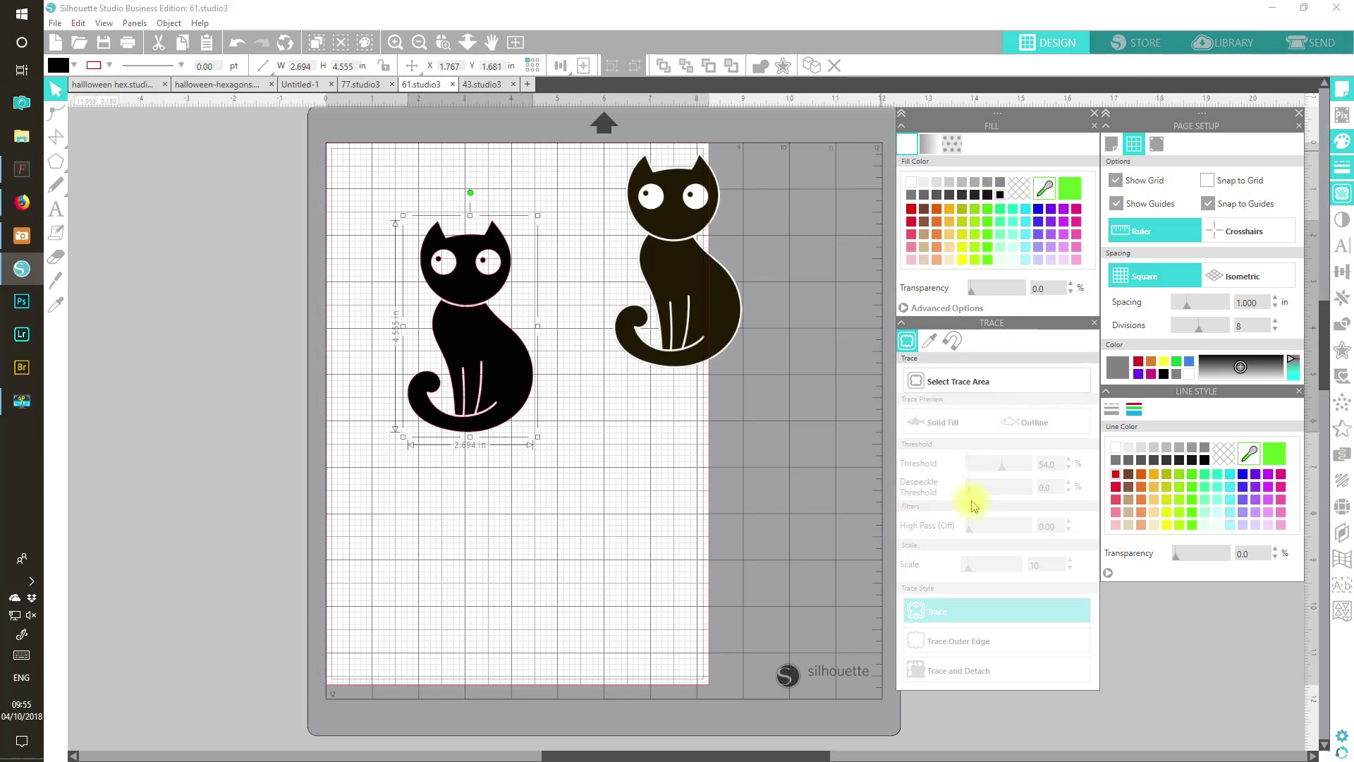
Cut the black cat from the 61.studio3 document and paste it into the Untitled-1 card document
{"action": "left_click", "coordinate": [1343, 323]}
{"action": "left_click", "coordinate": [1342, 353]}
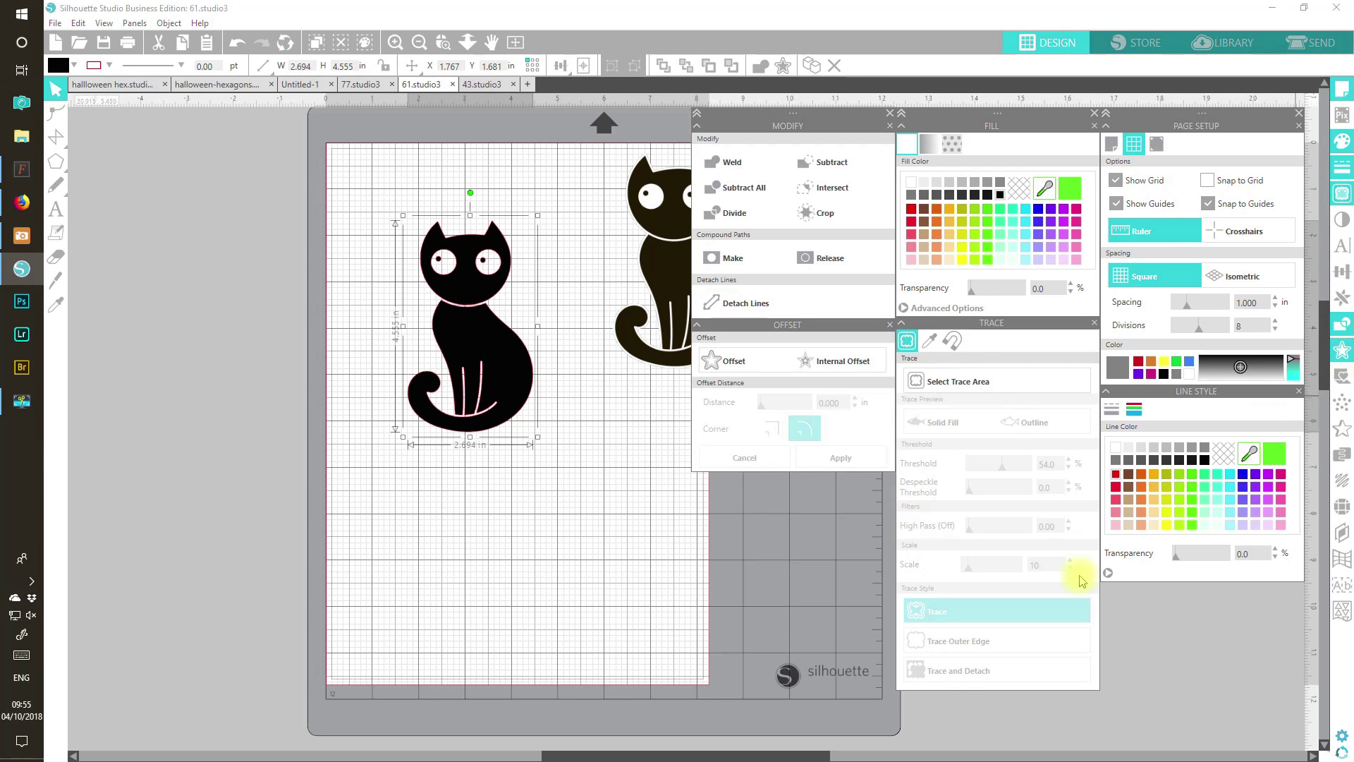
{"action": "left_click_drag", "start_coordinate": [725, 753], "coordinate": [767, 753]}
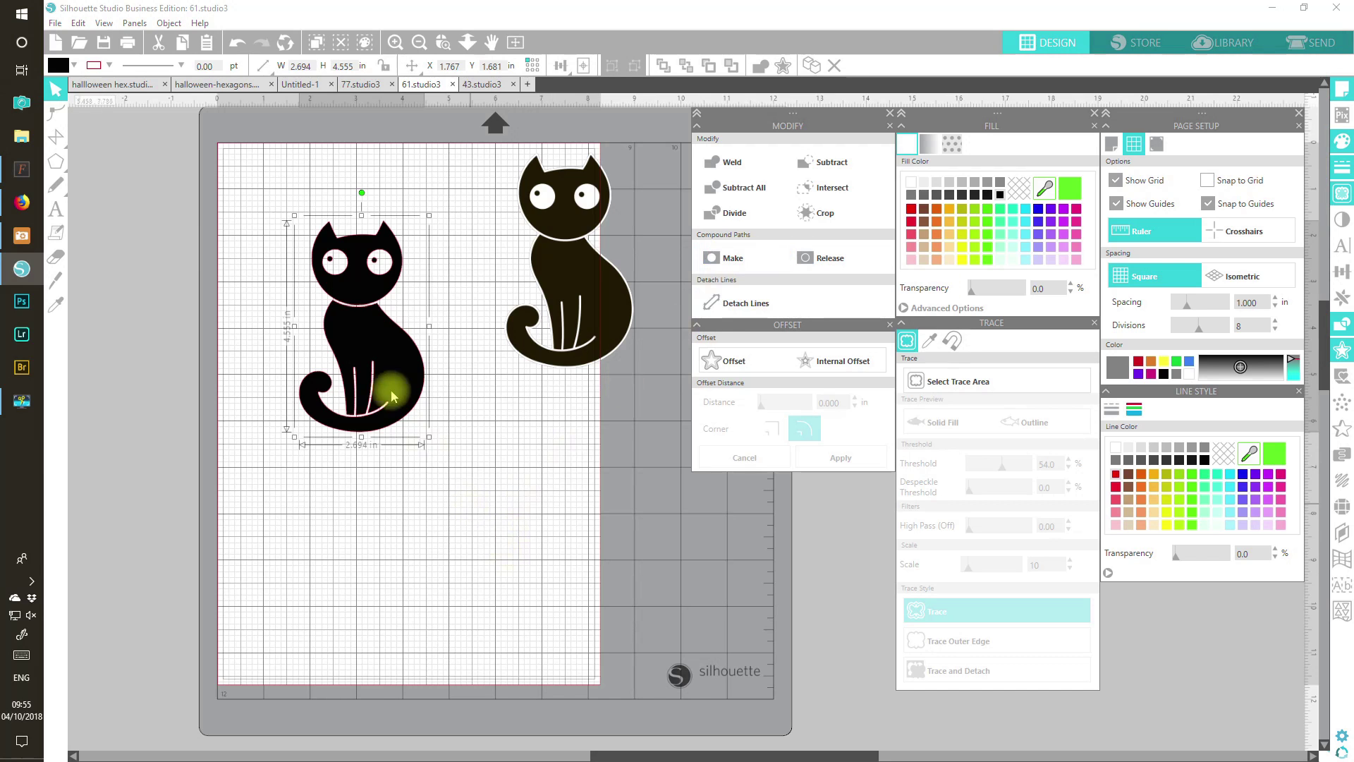
{"action": "mouse_move", "coordinate": [372, 355]}
{"action": "left_mouse_down"}
{"action": "mouse_move", "coordinate": [369, 341]}
{"action": "mouse_move", "coordinate": [378, 384]}
{"action": "mouse_move", "coordinate": [384, 374]}
{"action": "left_mouse_up"}
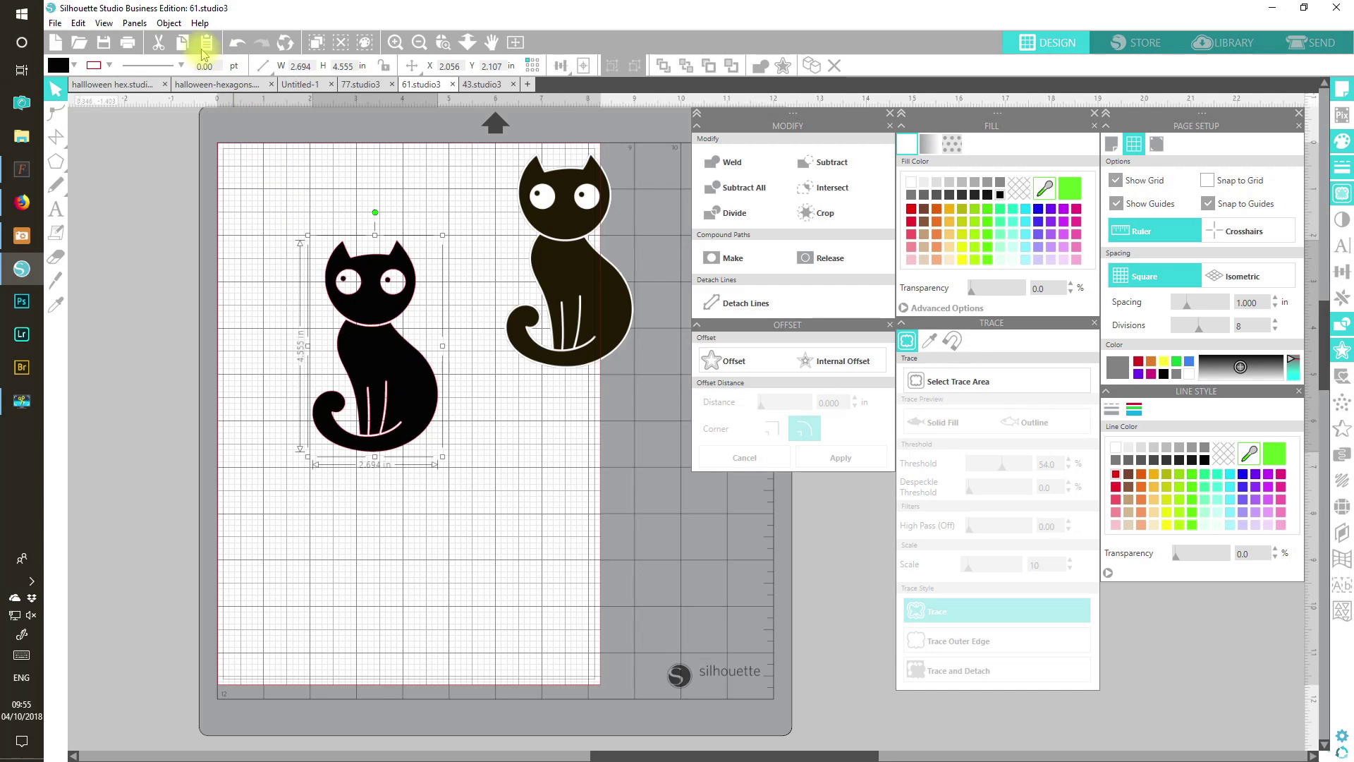
{"action": "left_click", "coordinate": [159, 42]}
{"action": "left_click", "coordinate": [299, 84]}
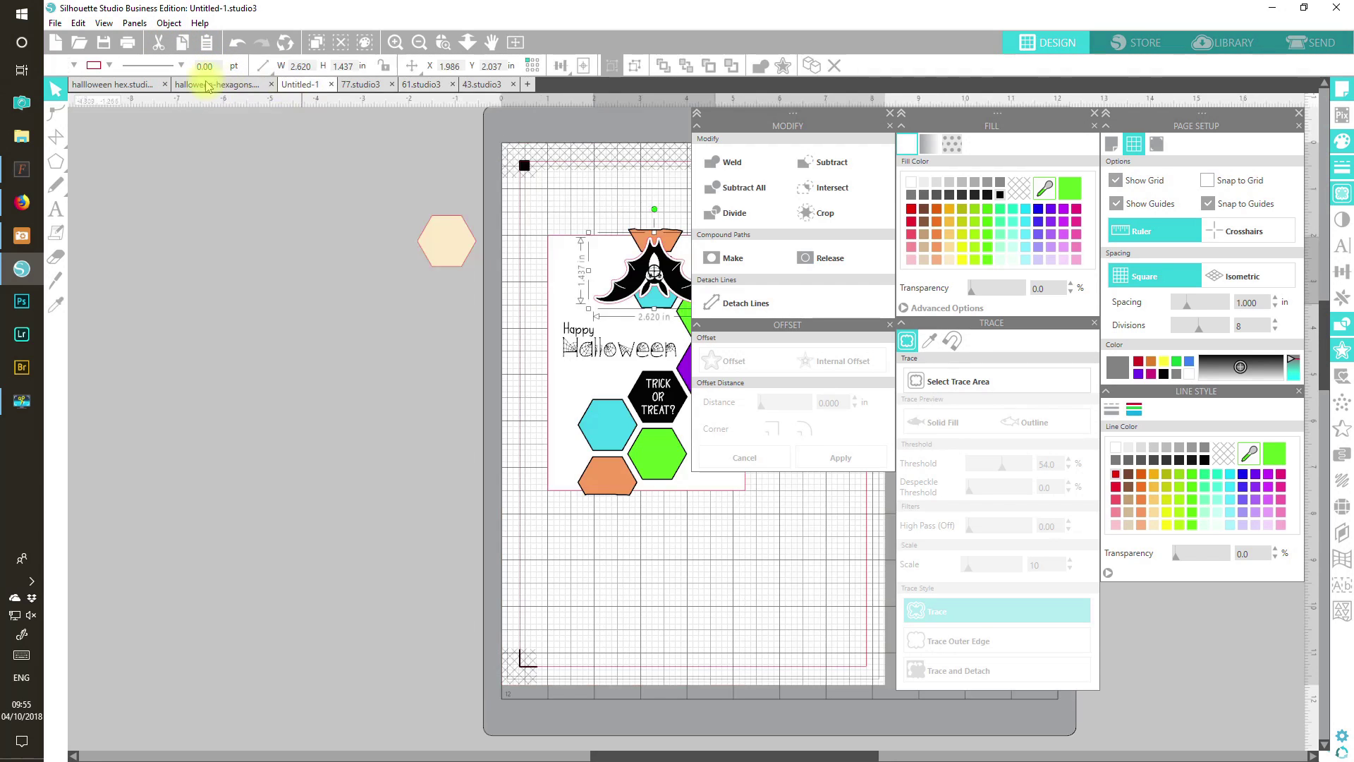
{"action": "left_click", "coordinate": [209, 45]}
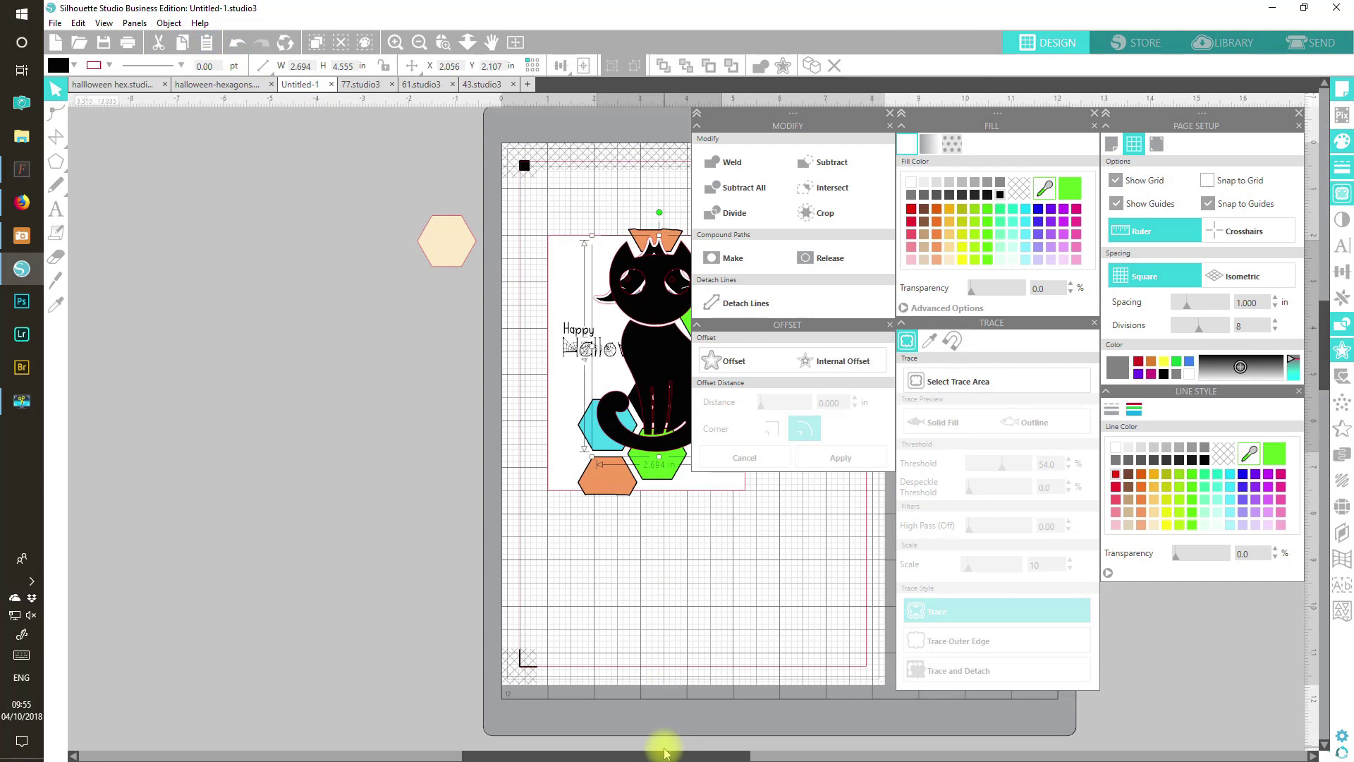
Scale the pasted cat to about 0.72 by 1.22 in and fit it against the card's purple hexagon
{"action": "left_click_drag", "start_coordinate": [664, 756], "coordinate": [775, 756]}
{"action": "left_click_drag", "start_coordinate": [446, 413], "coordinate": [584, 540]}
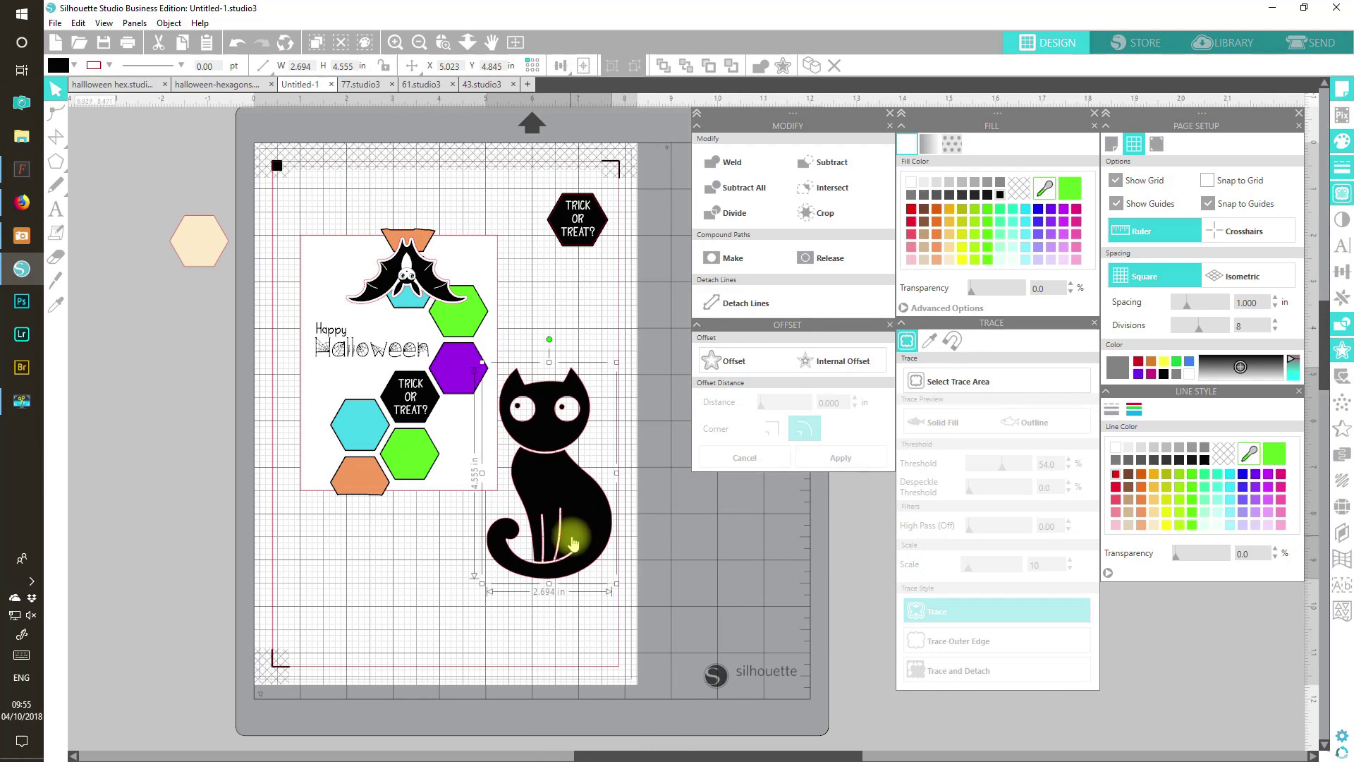
{"action": "left_click_drag", "start_coordinate": [618, 583], "coordinate": [472, 376]}
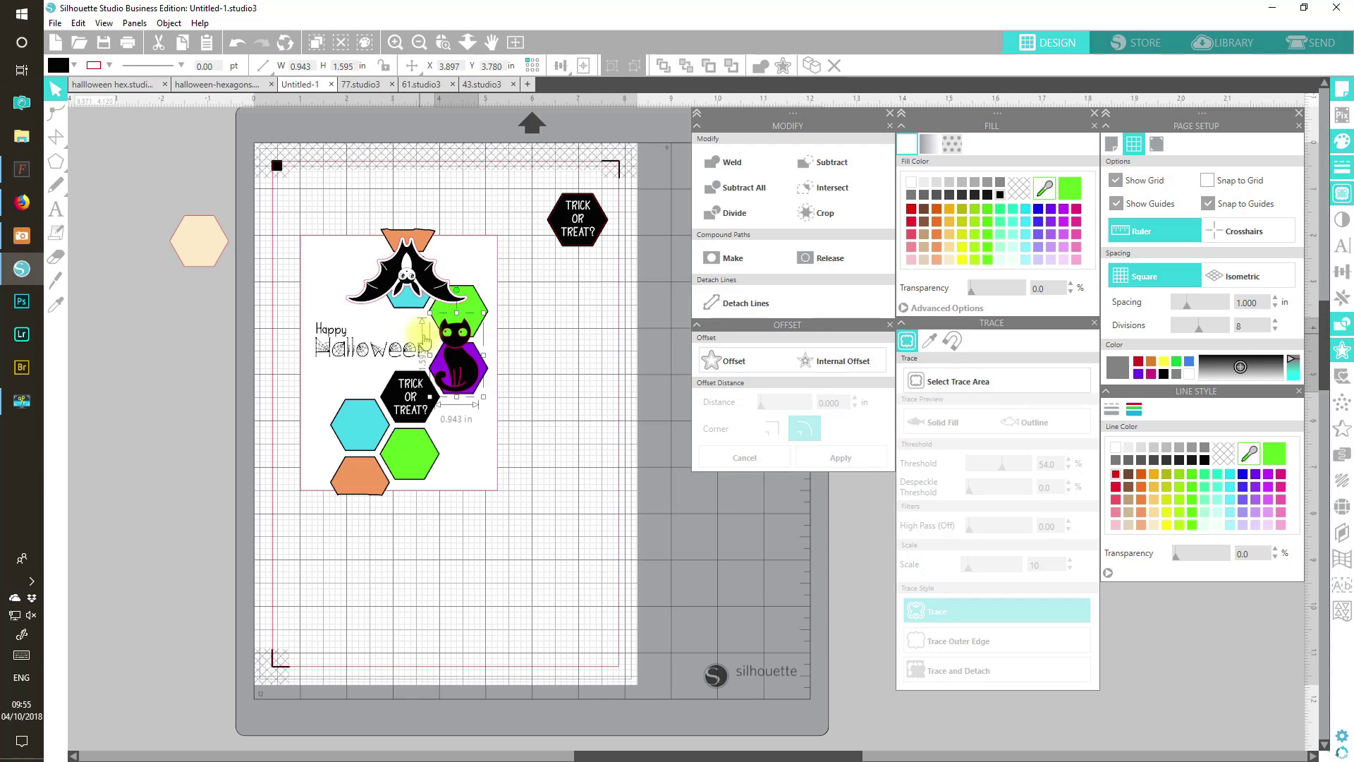
{"action": "left_click_drag", "start_coordinate": [425, 310], "coordinate": [436, 328]}
{"action": "left_click_drag", "start_coordinate": [463, 373], "coordinate": [459, 373]}
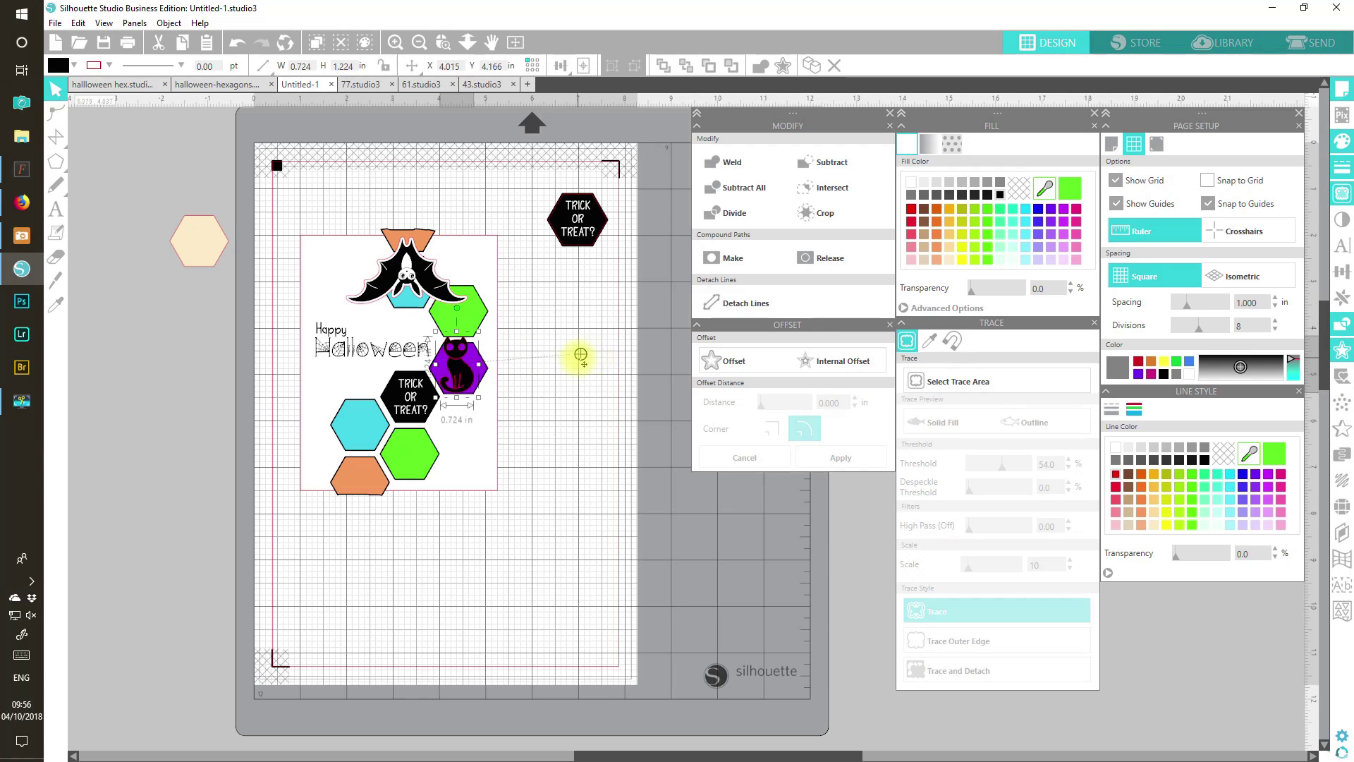
Move the cat off the purple hexagon to the blank page area beside the card
{"action": "left_click_drag", "start_coordinate": [479, 383], "coordinate": [565, 385]}
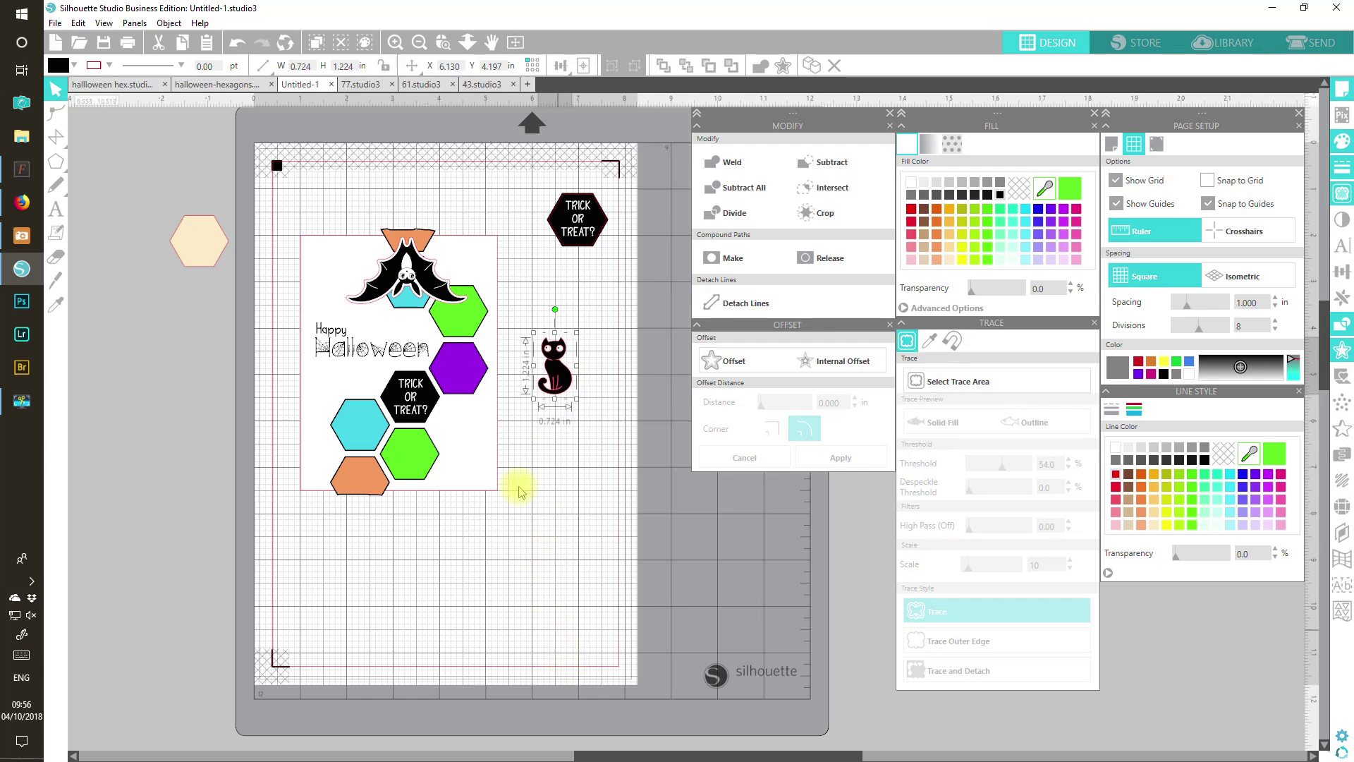
{"action": "left_click", "coordinate": [525, 285]}
{"action": "left_click", "coordinate": [677, 754]}
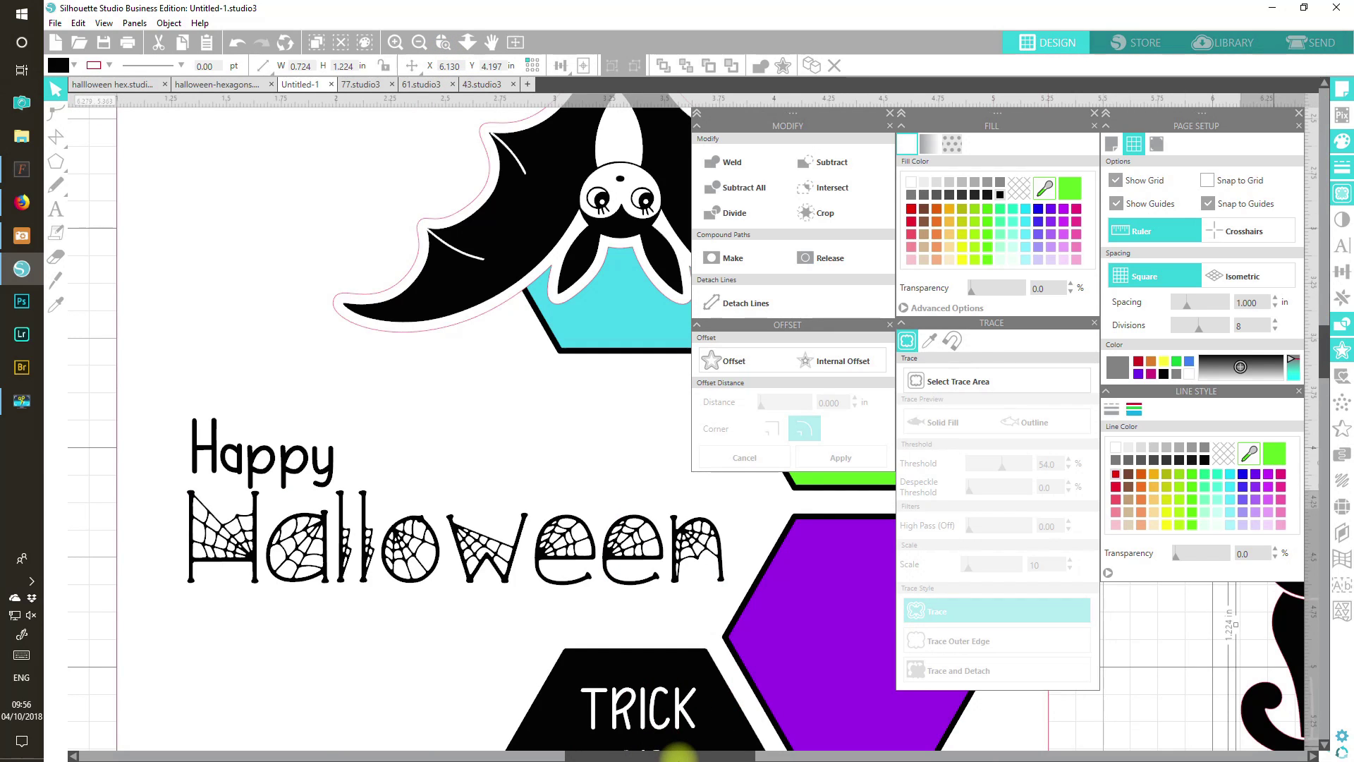
{"action": "left_click_drag", "start_coordinate": [677, 753], "coordinate": [872, 749]}
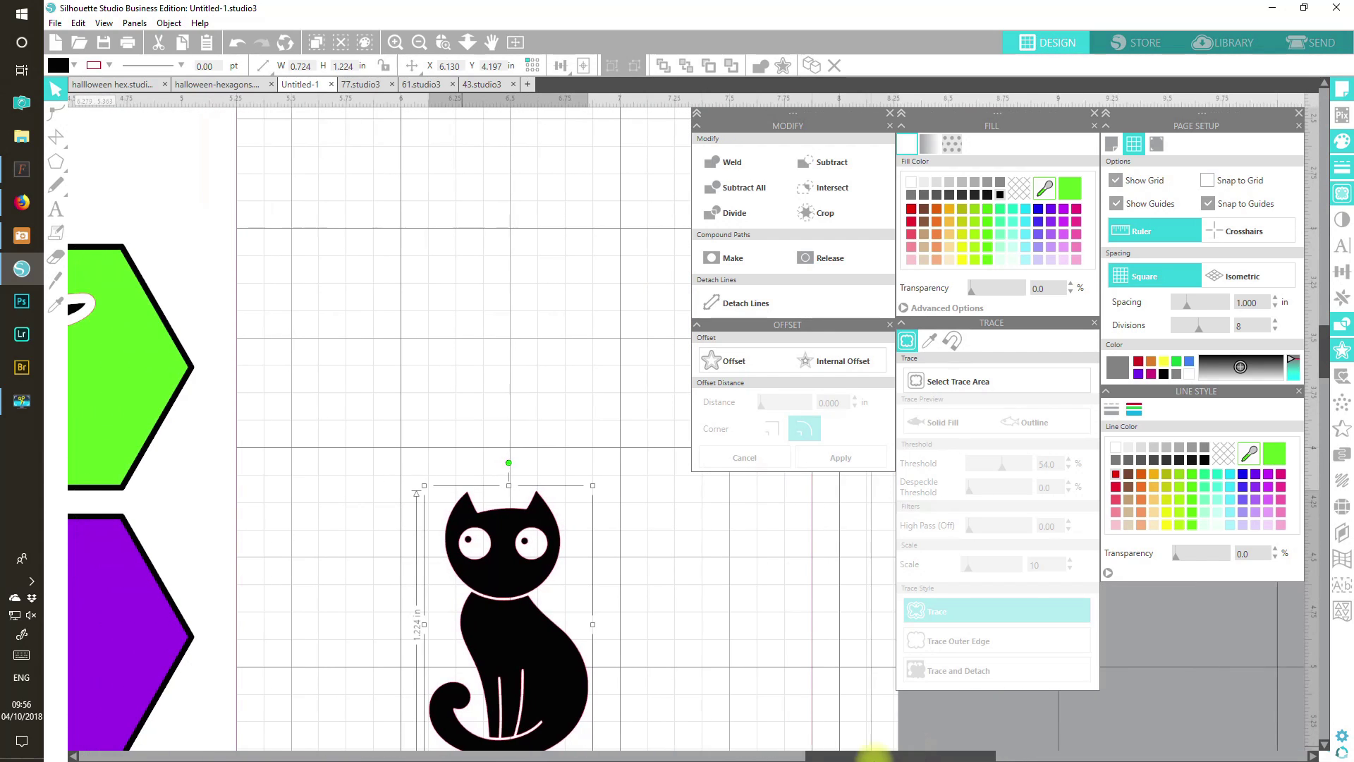
Add a 0.045 in rounded-corner offset around the black cat beside the card and fill the offset with white
{"action": "left_click_drag", "start_coordinate": [553, 663], "coordinate": [516, 480]}
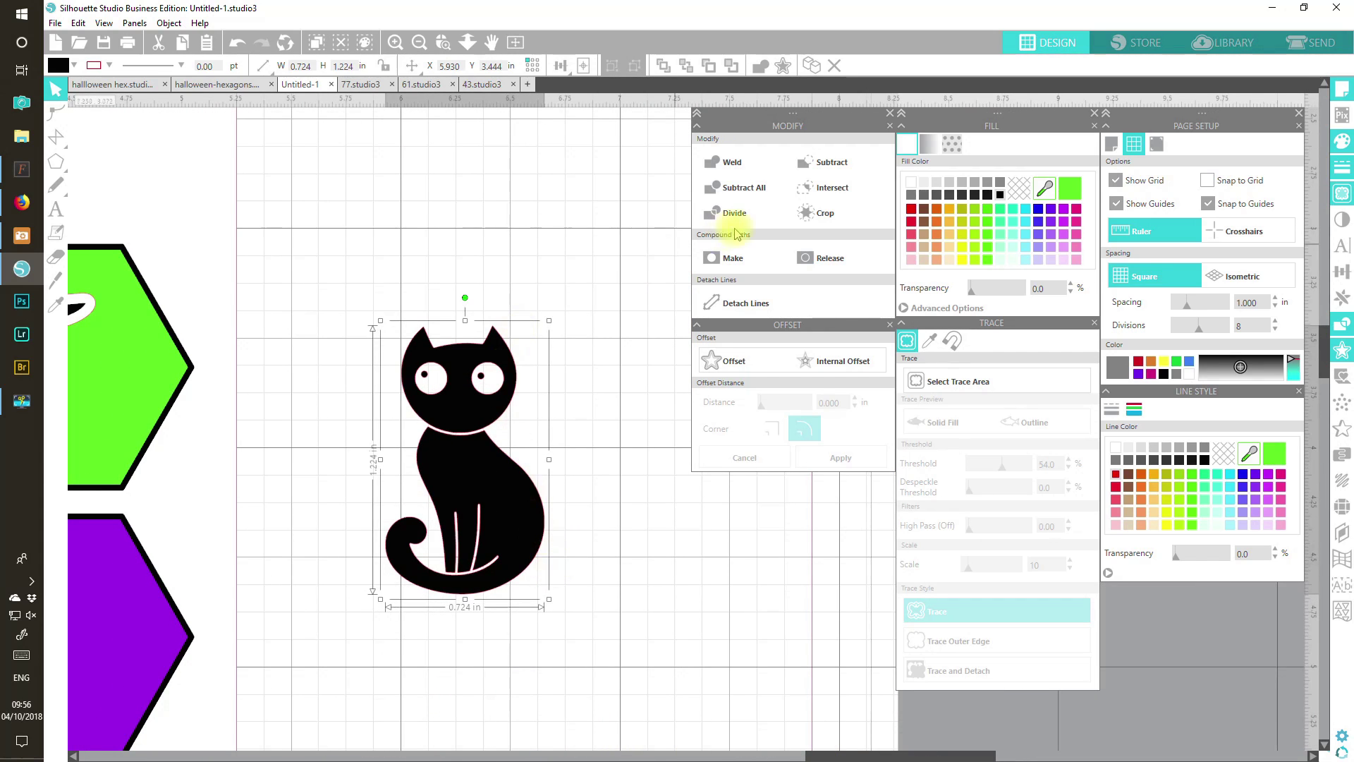
{"action": "left_click", "coordinate": [730, 363]}
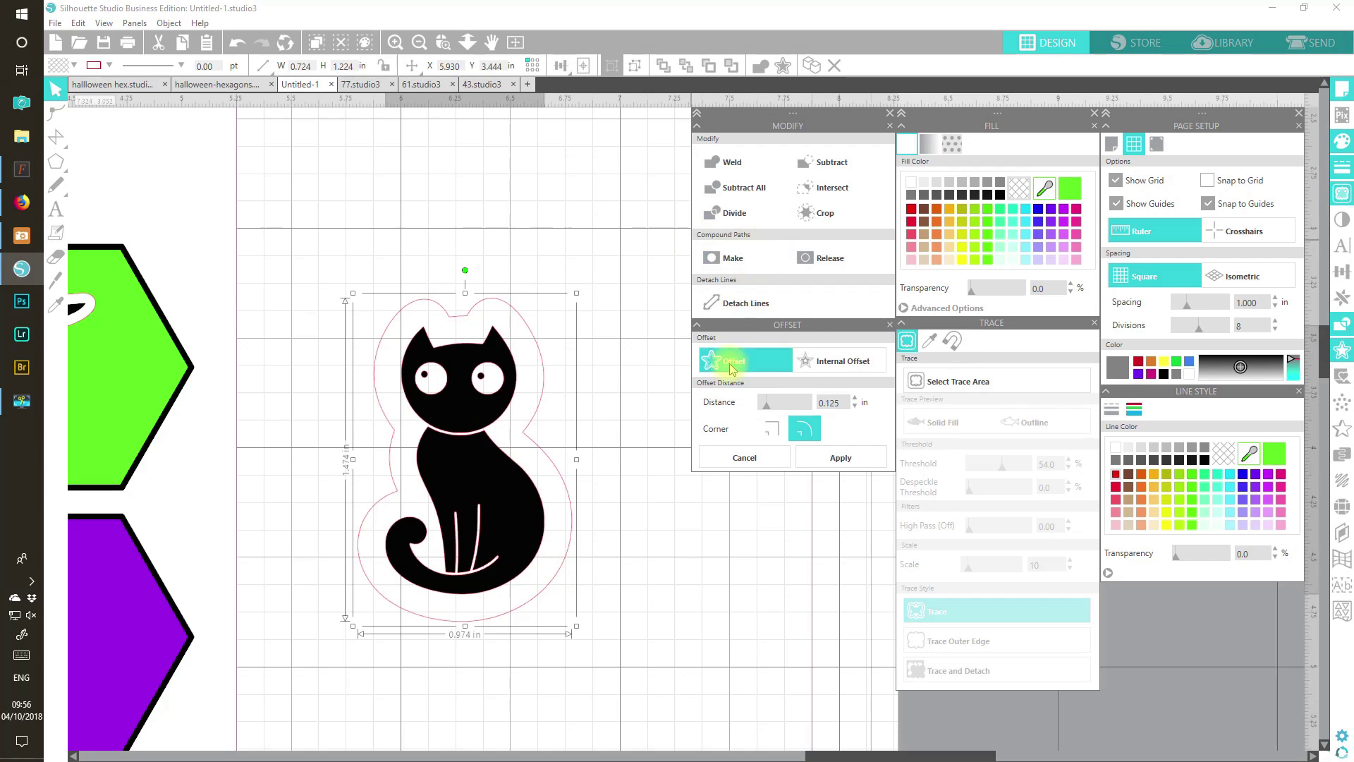
{"action": "left_click", "coordinate": [857, 407]}
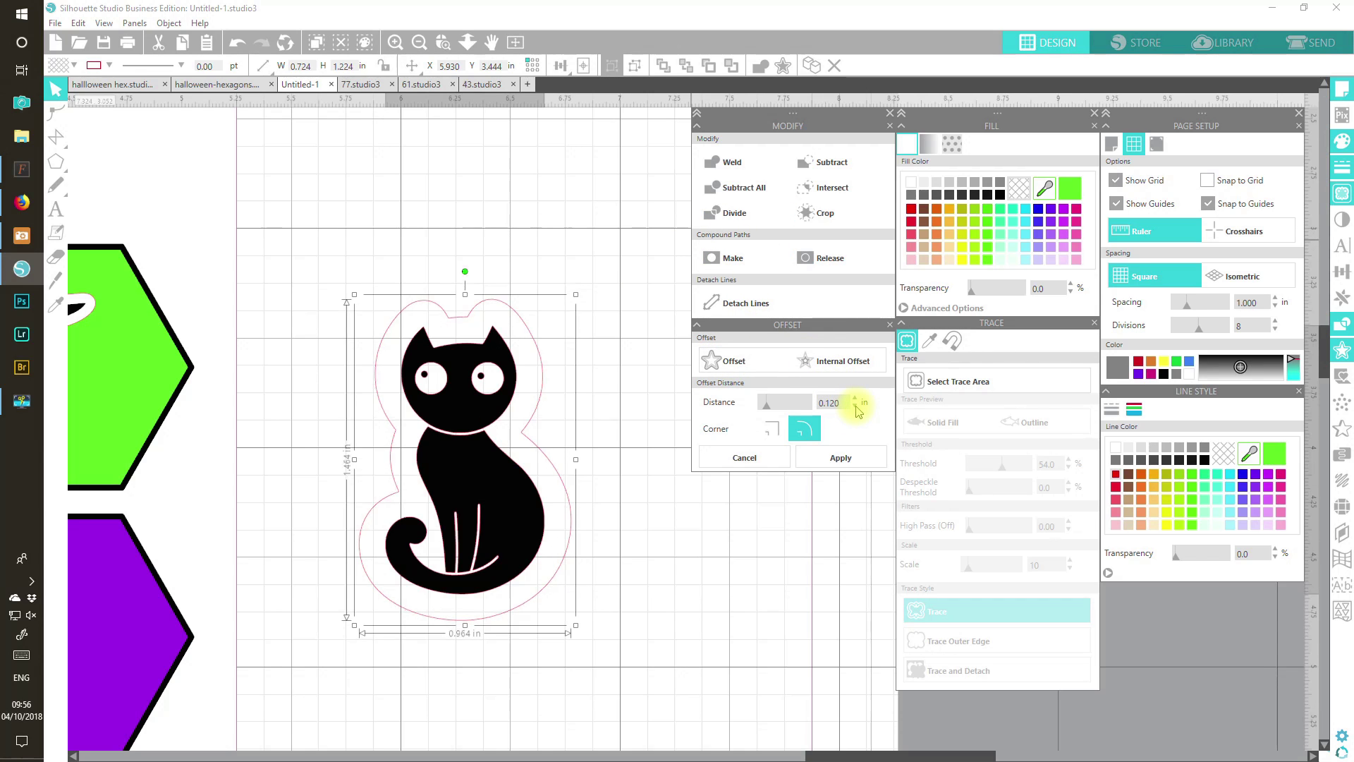
{"action": "left_click", "coordinate": [856, 407]}
{"action": "left_click", "coordinate": [856, 407]}
{"action": "left_click", "coordinate": [856, 407]}
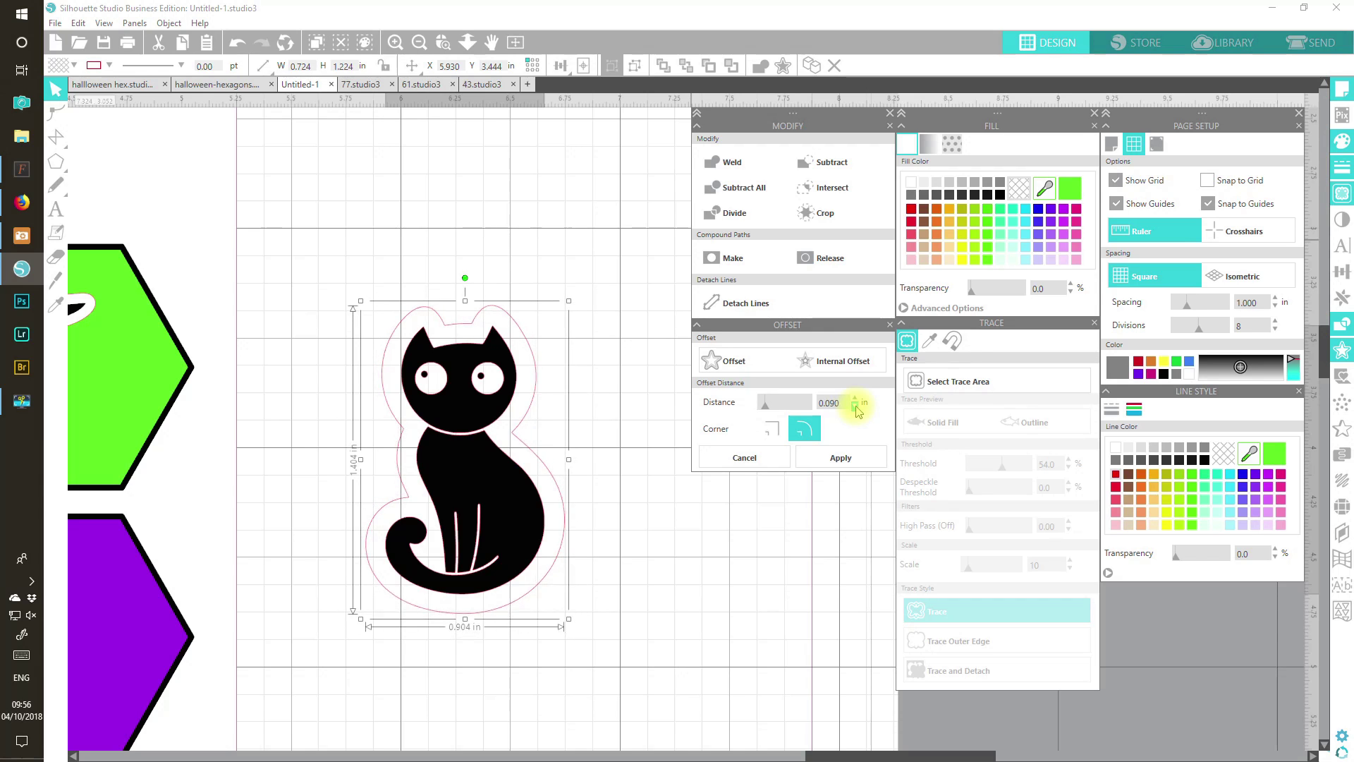
{"action": "left_click", "coordinate": [857, 407]}
{"action": "left_click", "coordinate": [856, 407]}
{"action": "left_click", "coordinate": [856, 407]}
{"action": "left_click", "coordinate": [856, 407]}
{"action": "left_click", "coordinate": [856, 407]}
{"action": "left_click", "coordinate": [857, 408]}
{"action": "left_click", "coordinate": [856, 407]}
{"action": "left_click", "coordinate": [857, 407]}
{"action": "left_click", "coordinate": [857, 407]}
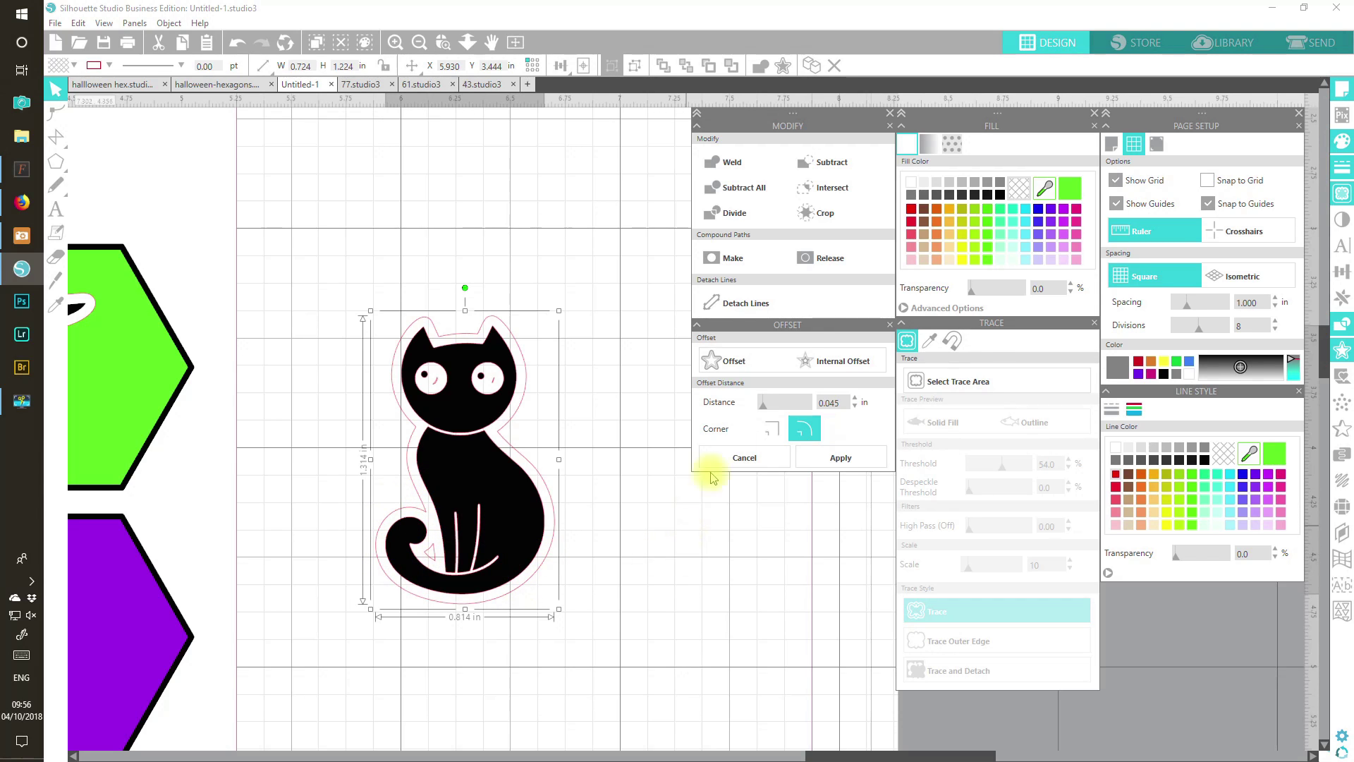
{"action": "left_click", "coordinate": [842, 460]}
{"action": "left_click", "coordinate": [912, 185]}
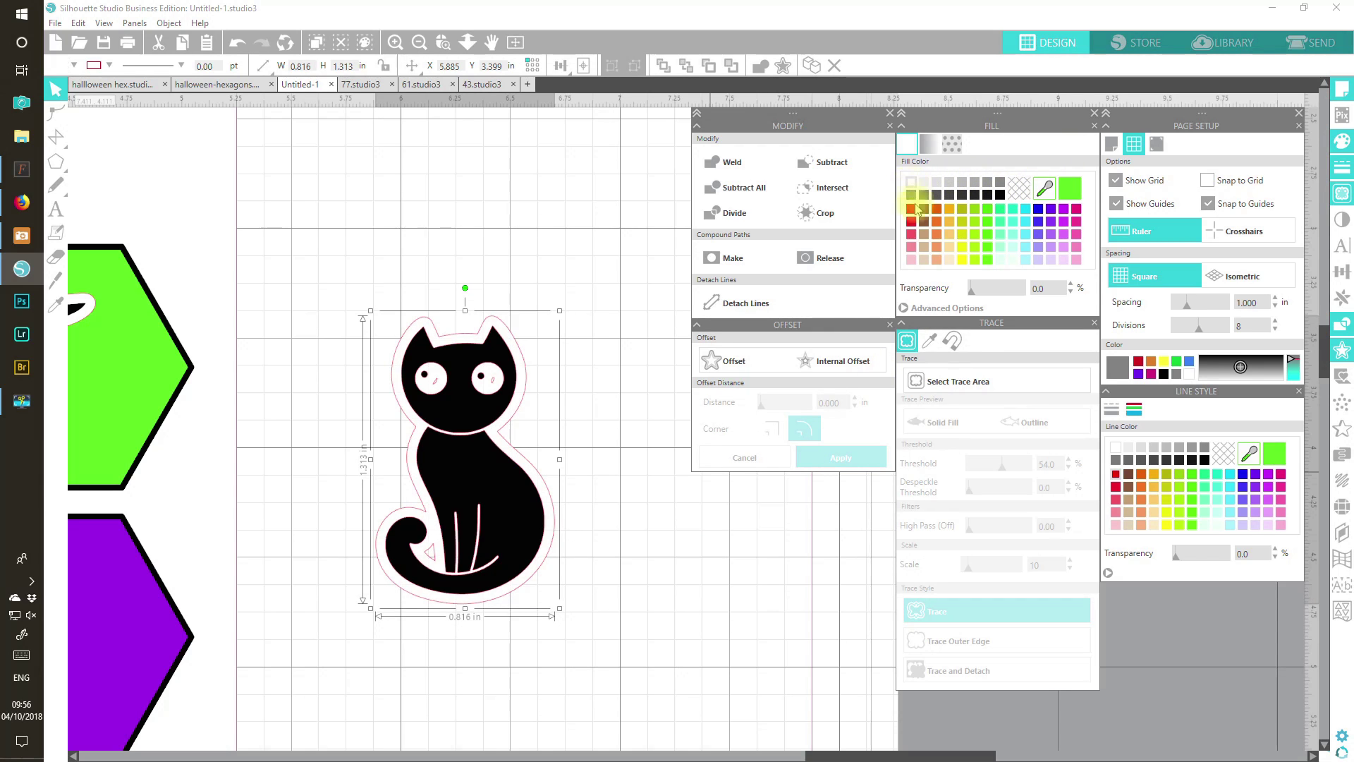
Move the black cat off its white offset and make the cat's line color transparent
{"action": "left_click", "coordinate": [499, 508]}
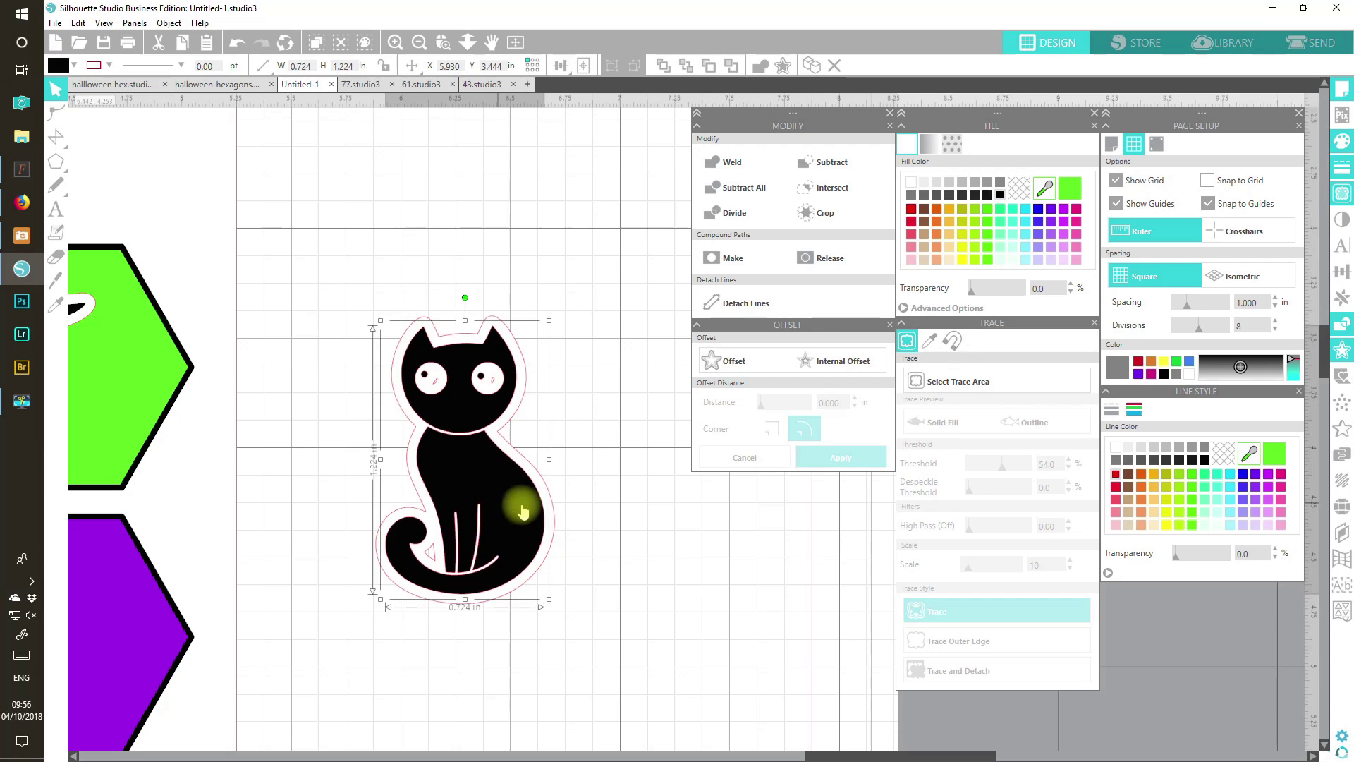
{"action": "left_click_drag", "start_coordinate": [499, 497], "coordinate": [718, 556]}
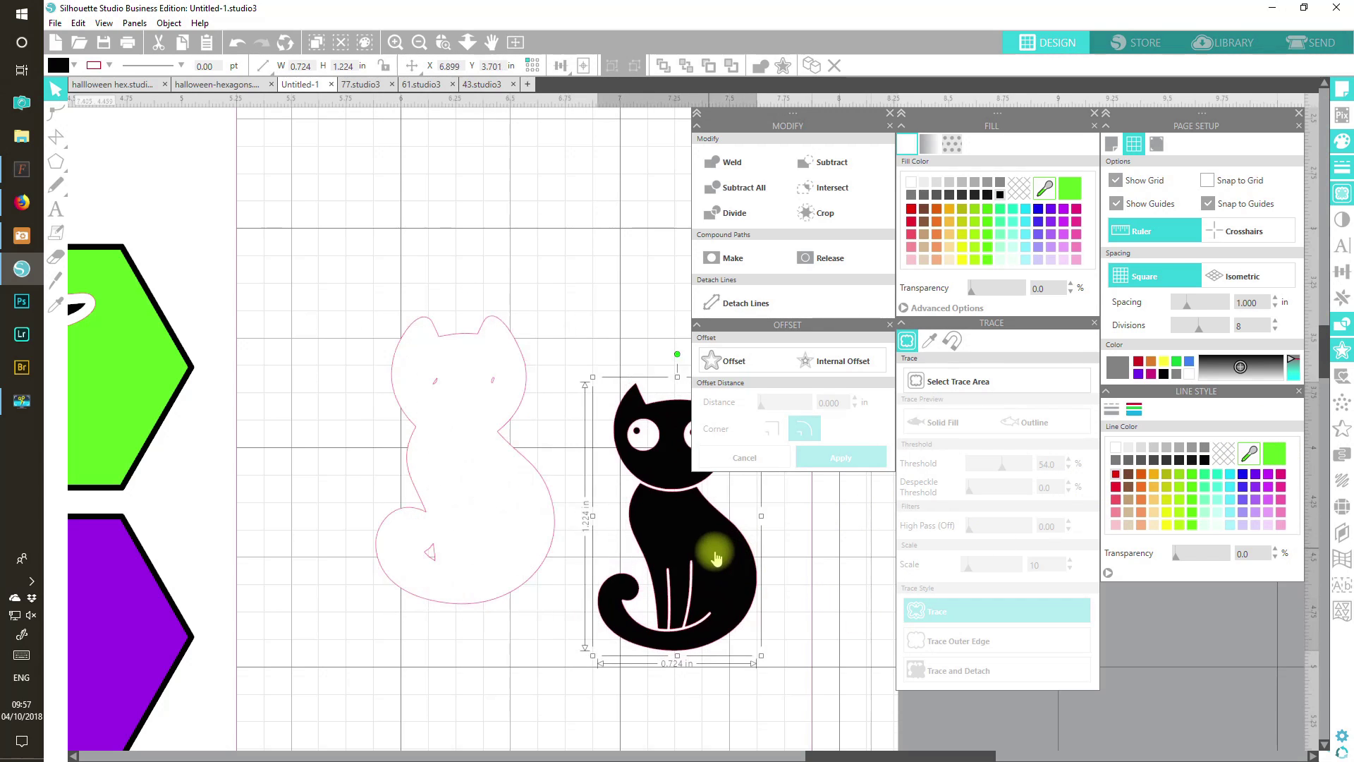
{"action": "left_click", "coordinate": [1227, 453]}
Release the cat offset's compound path and delete the two tiny leftover shapes in the eye area
{"action": "left_click", "coordinate": [481, 530]}
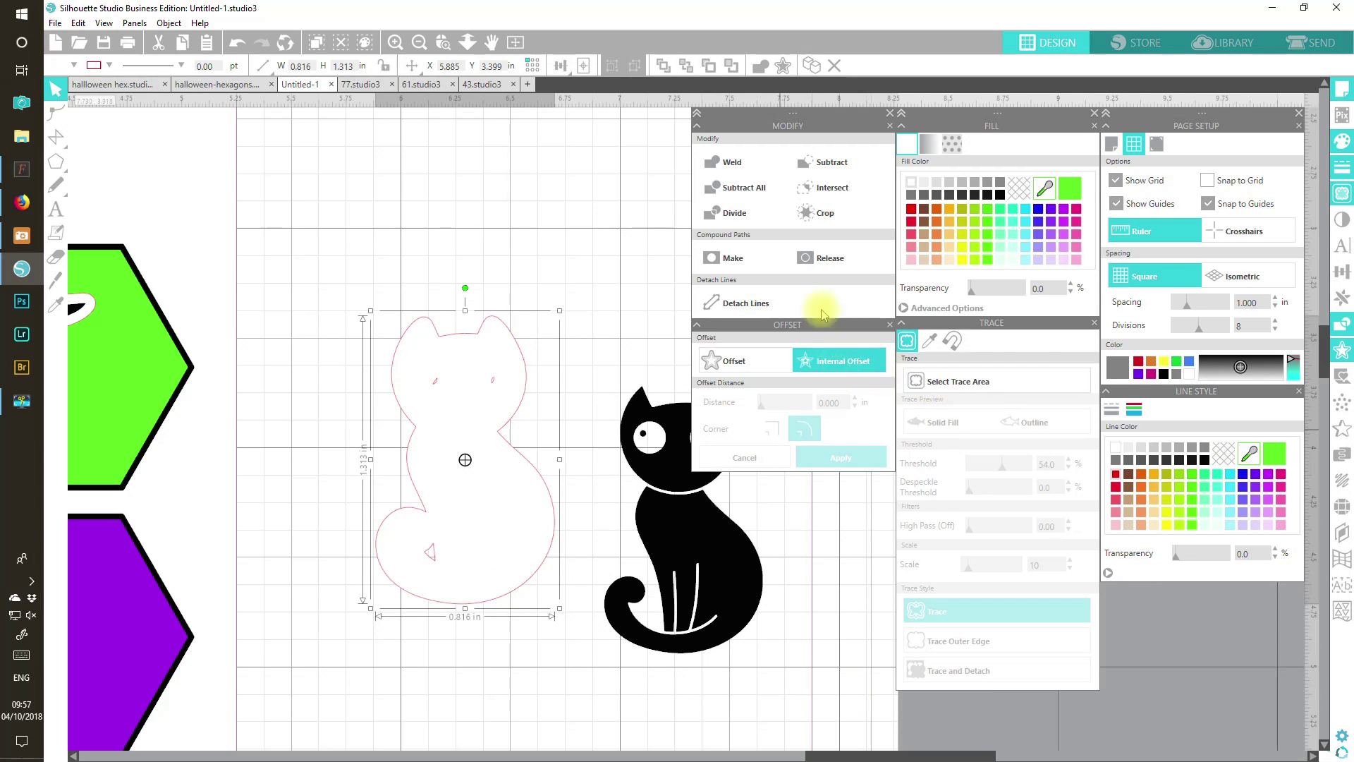
{"action": "left_click", "coordinate": [821, 258]}
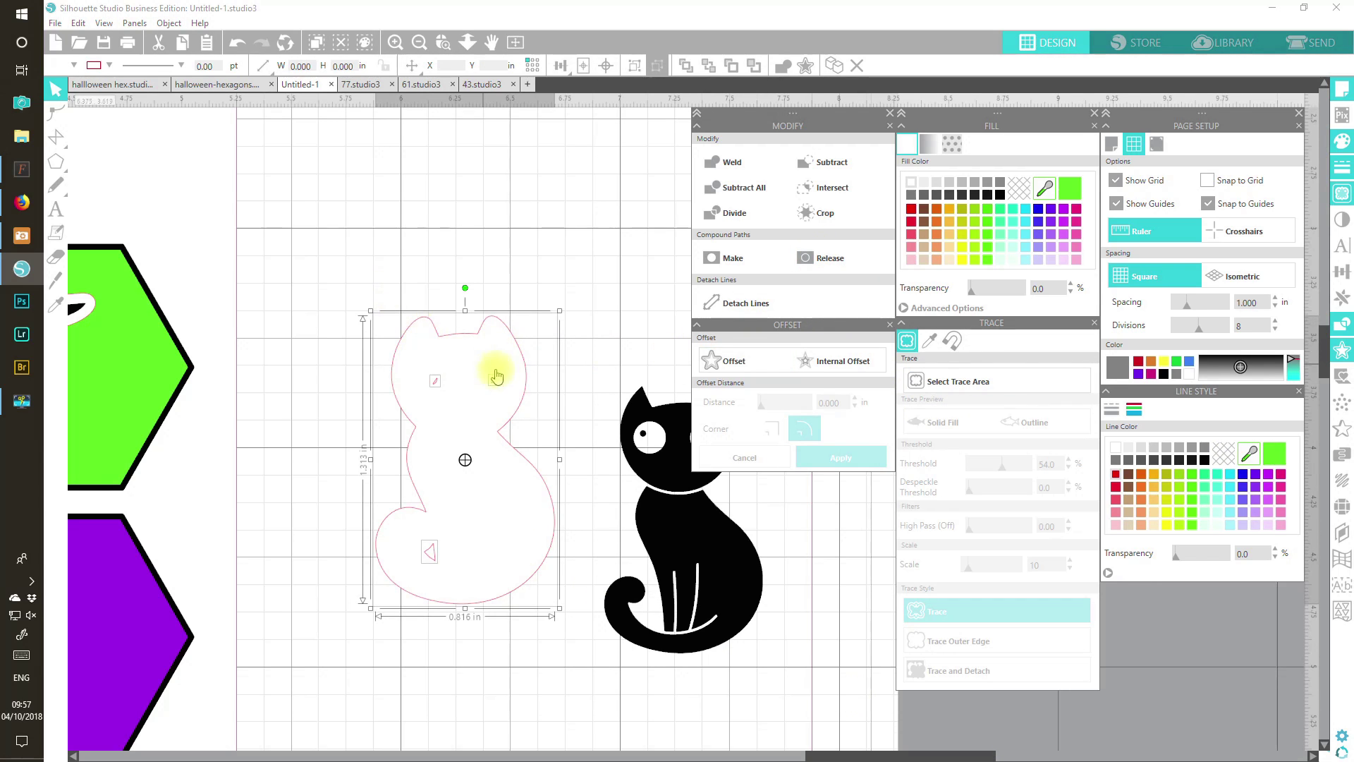
{"action": "left_click", "coordinate": [348, 255]}
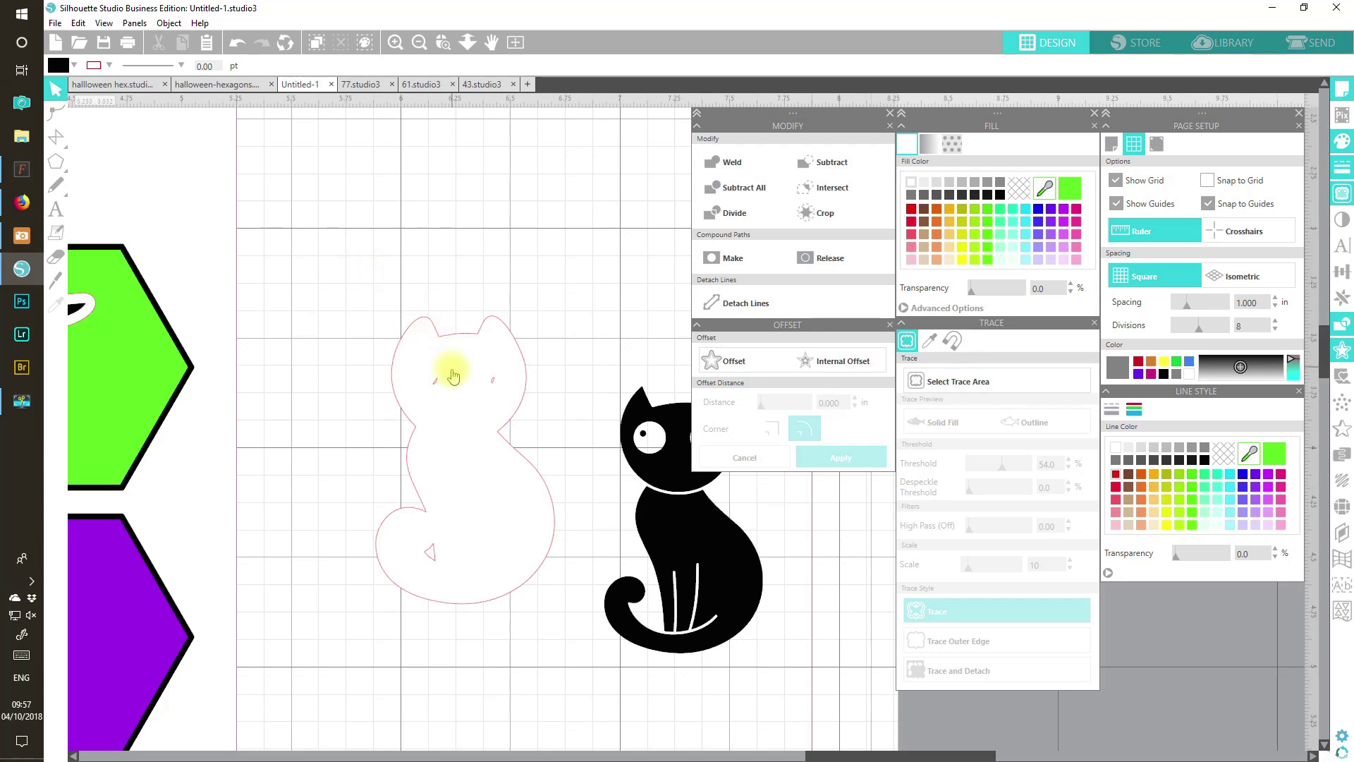
{"action": "left_click", "coordinate": [435, 381]}
{"action": "key", "text": "Delete"}
{"action": "left_click", "coordinate": [438, 383]}
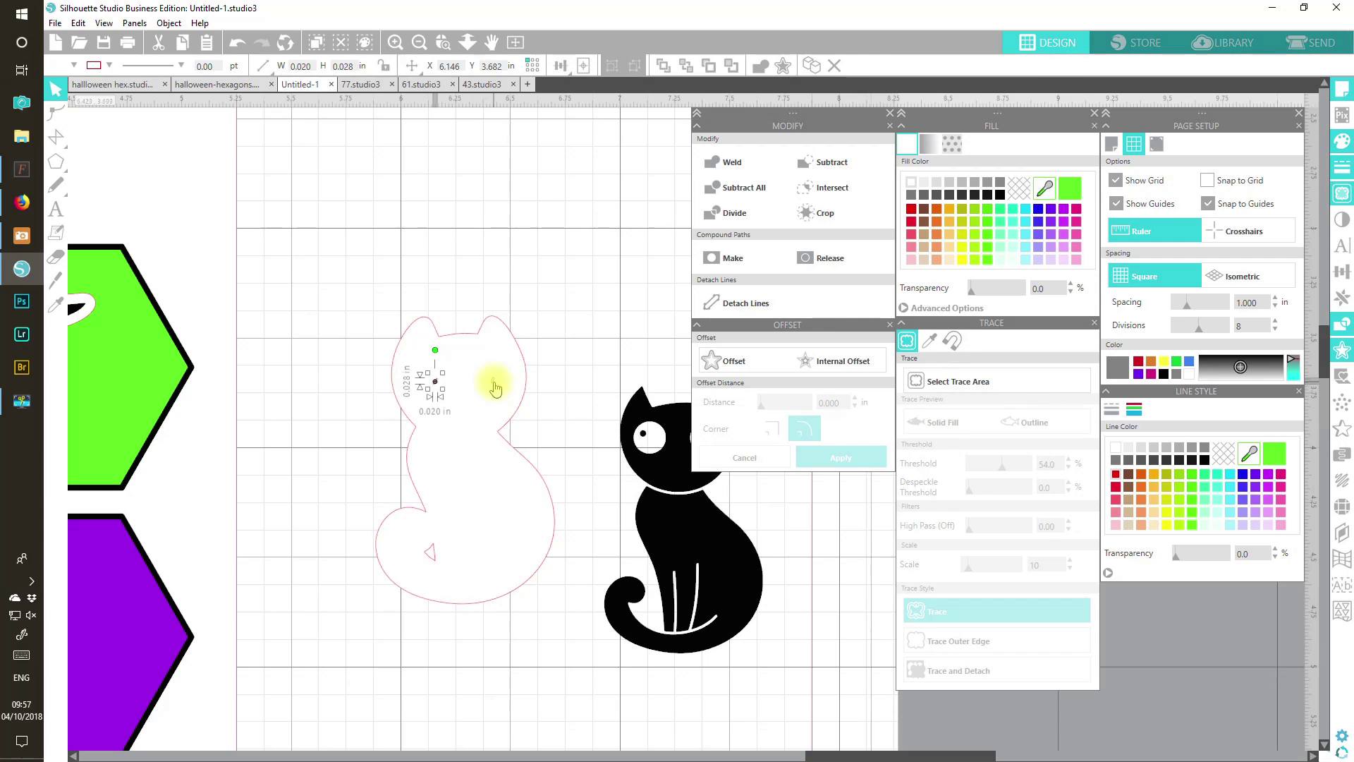
{"action": "left_click", "coordinate": [494, 384], "text": "shift"}
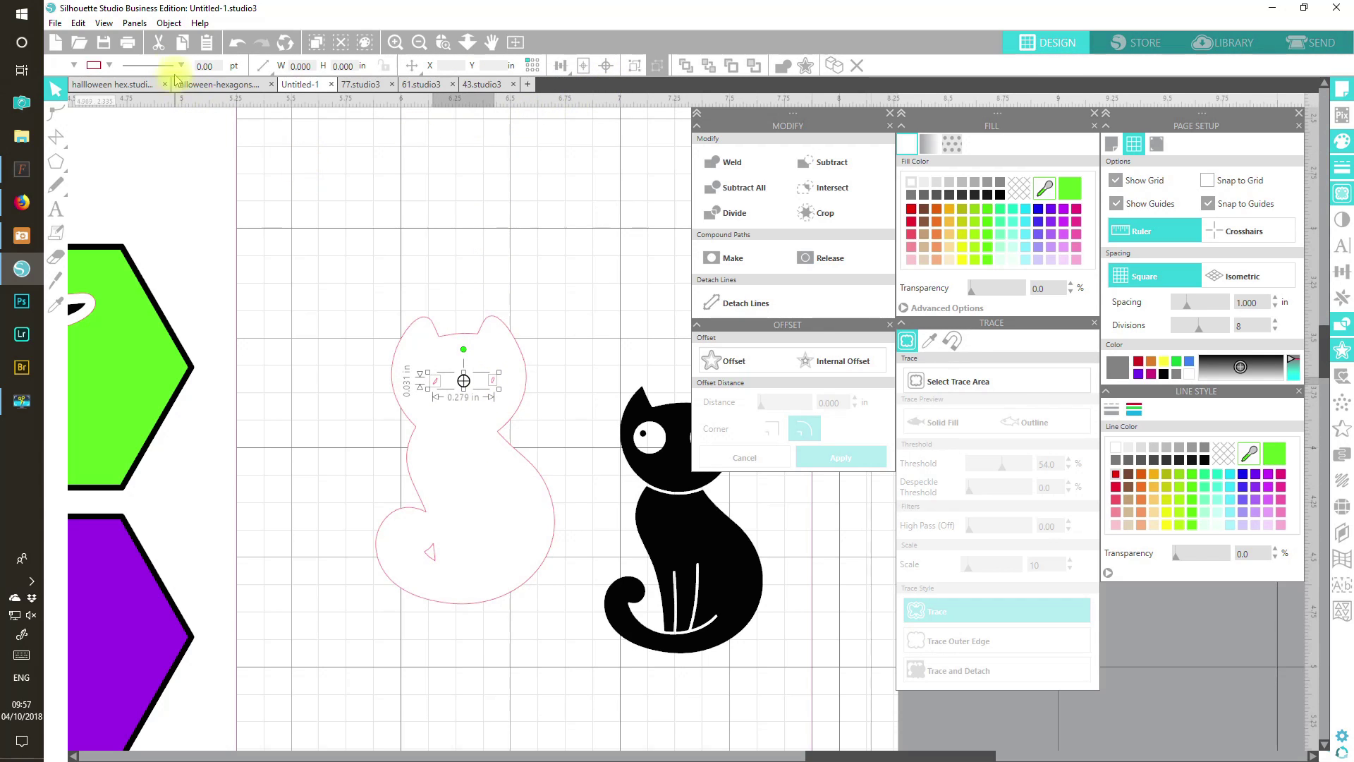
{"action": "left_click", "coordinate": [237, 109]}
Group the black cat, centered back on its white offset, and place the group over the card's purple hexagon
{"action": "left_click_drag", "start_coordinate": [731, 583], "coordinate": [519, 522]}
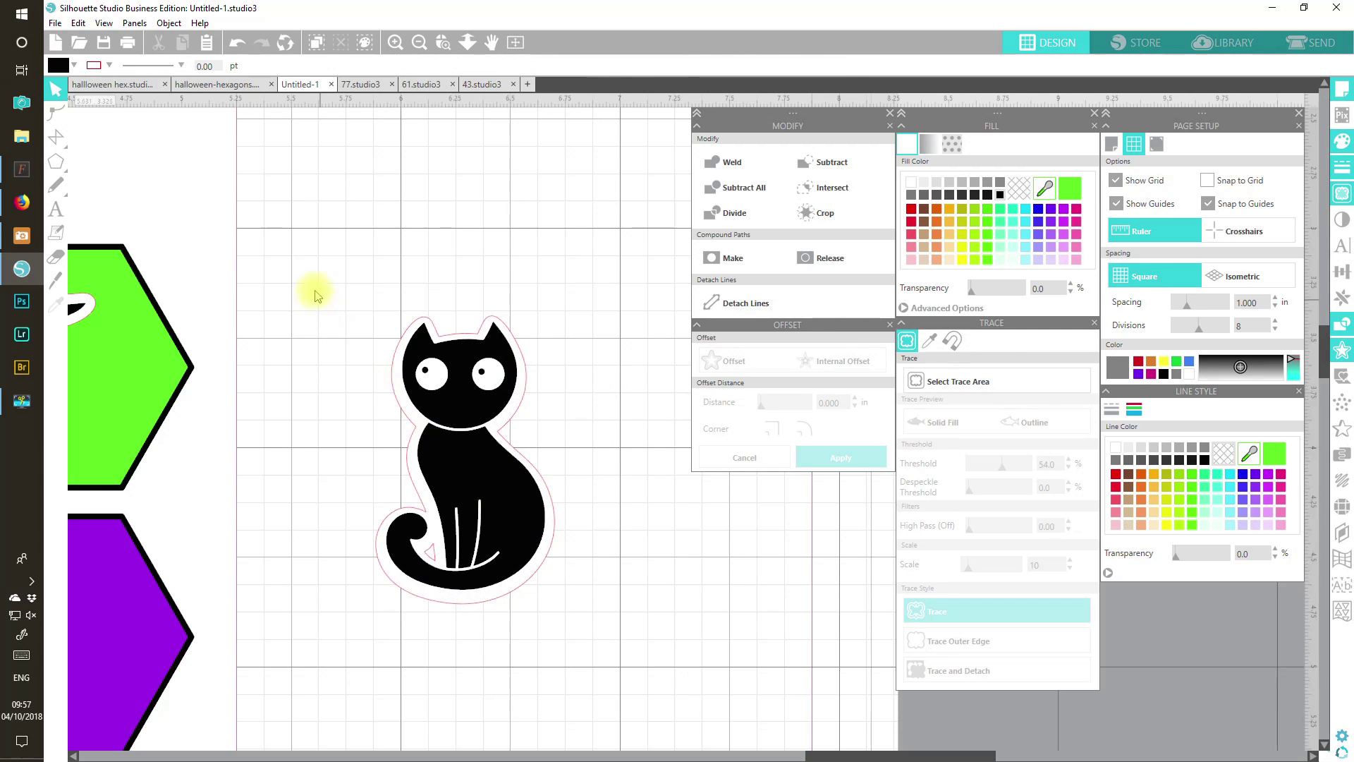
{"action": "left_click", "coordinate": [448, 374]}
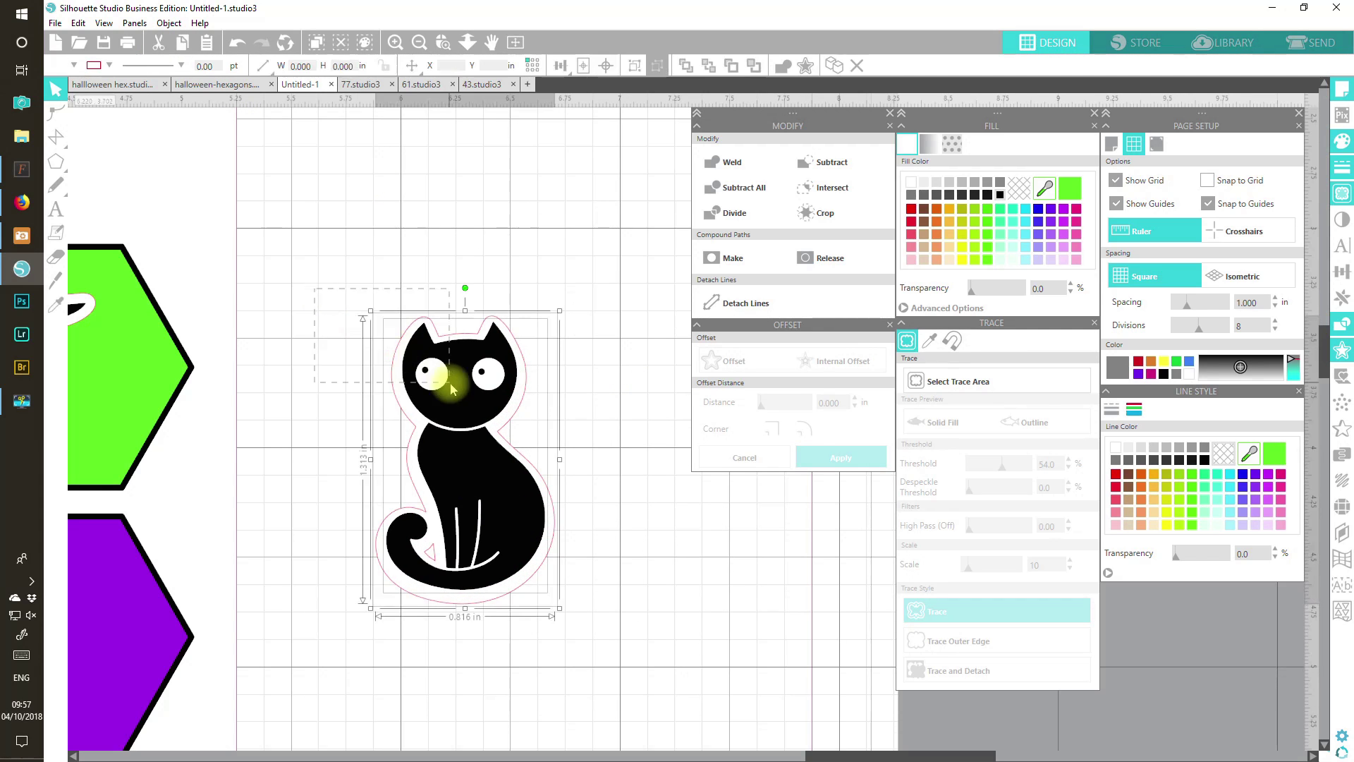
{"action": "left_click", "coordinate": [607, 69]}
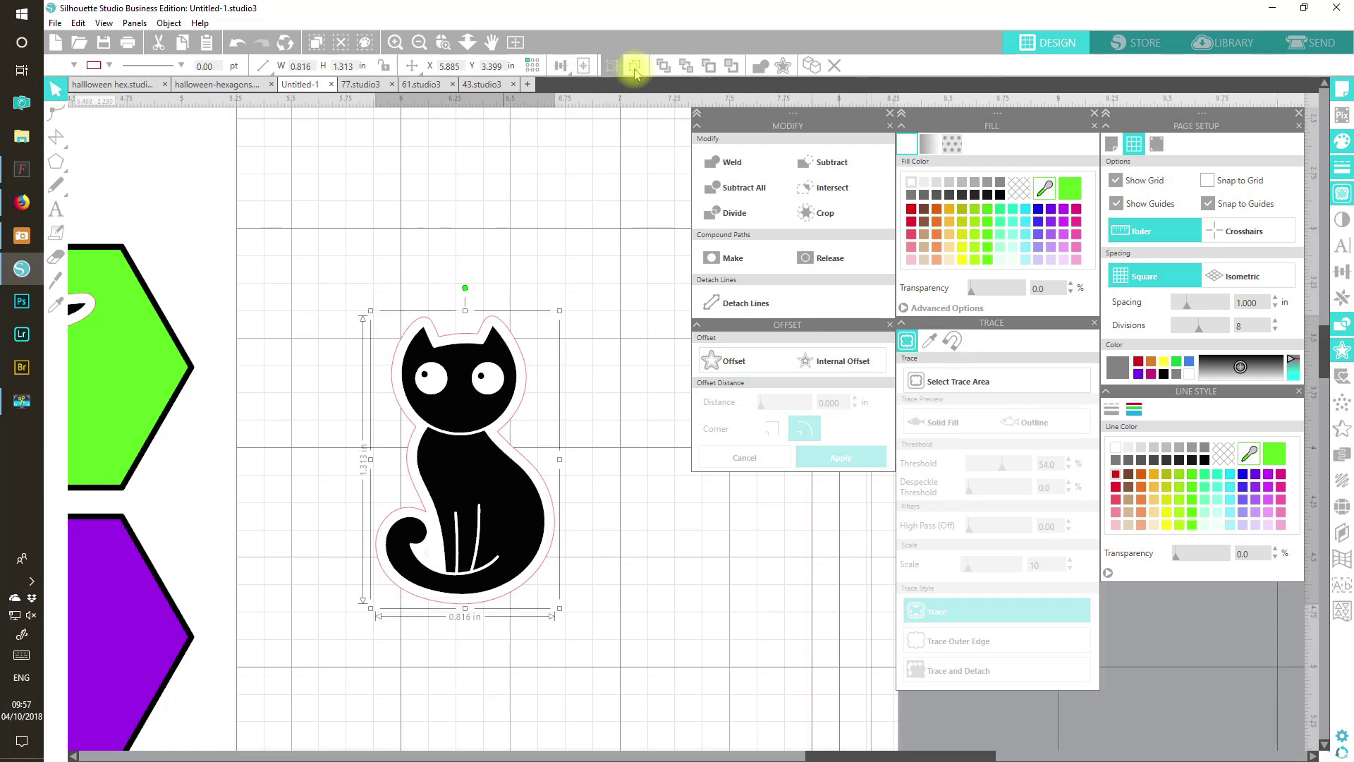
{"action": "left_click_drag", "start_coordinate": [518, 582], "coordinate": [436, 684]}
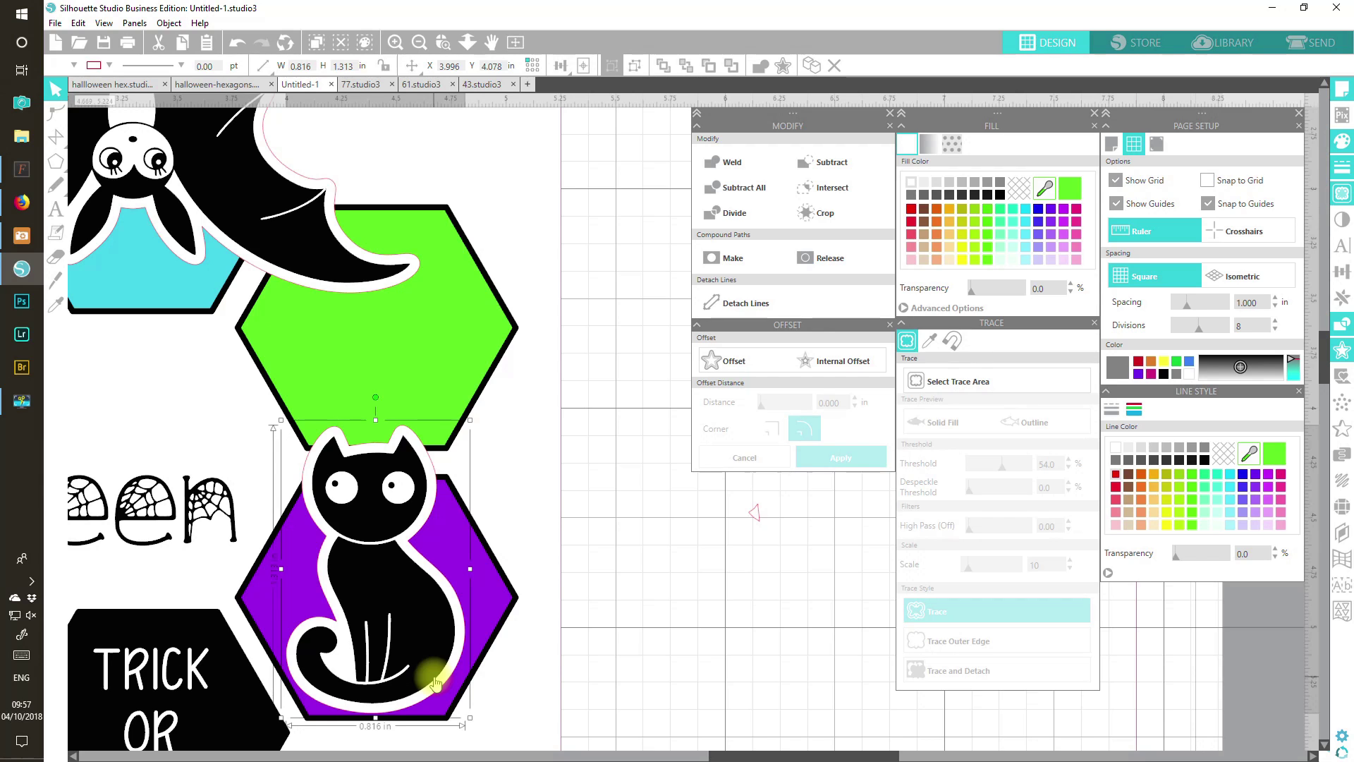
{"action": "left_click_drag", "start_coordinate": [436, 682], "coordinate": [438, 683]}
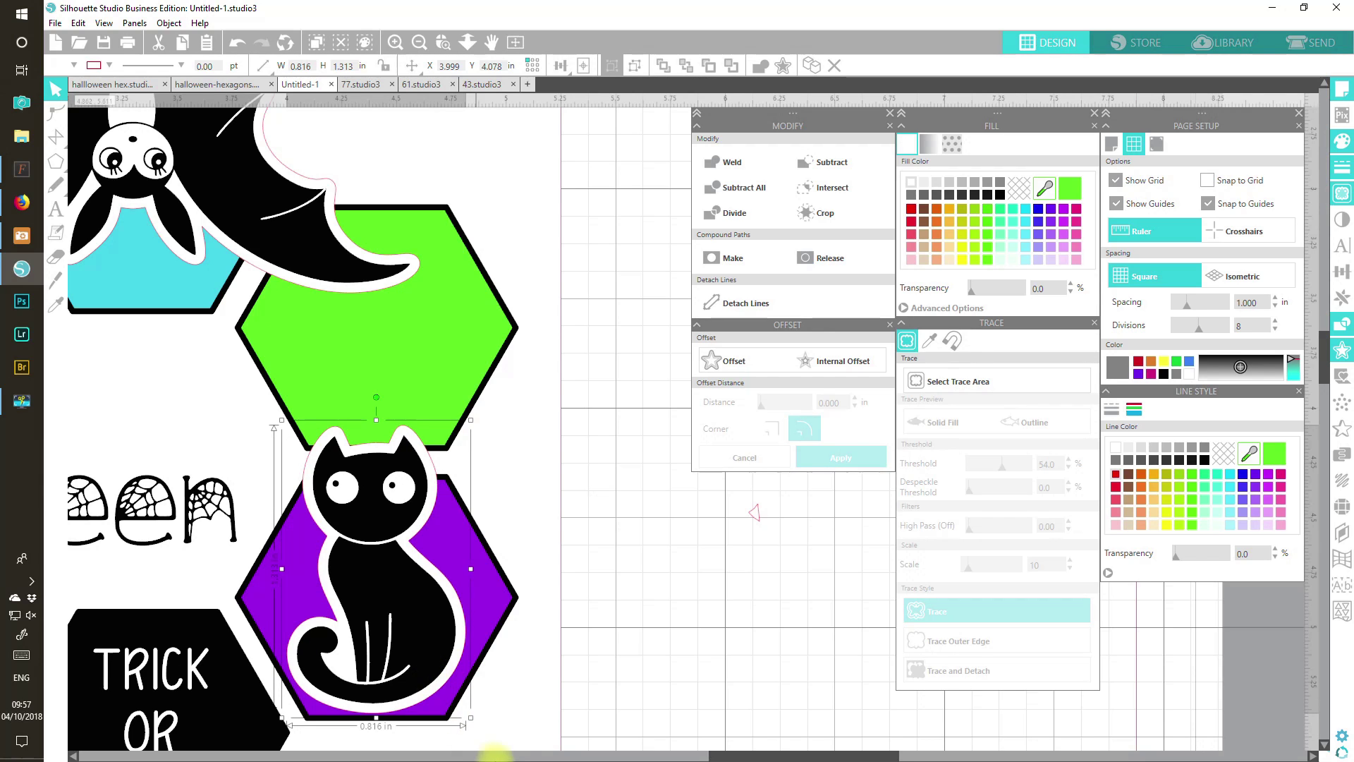
Select the "Happy" and "Halloween" texts together and nudge them slightly upward on the card
{"action": "left_click", "coordinate": [515, 43]}
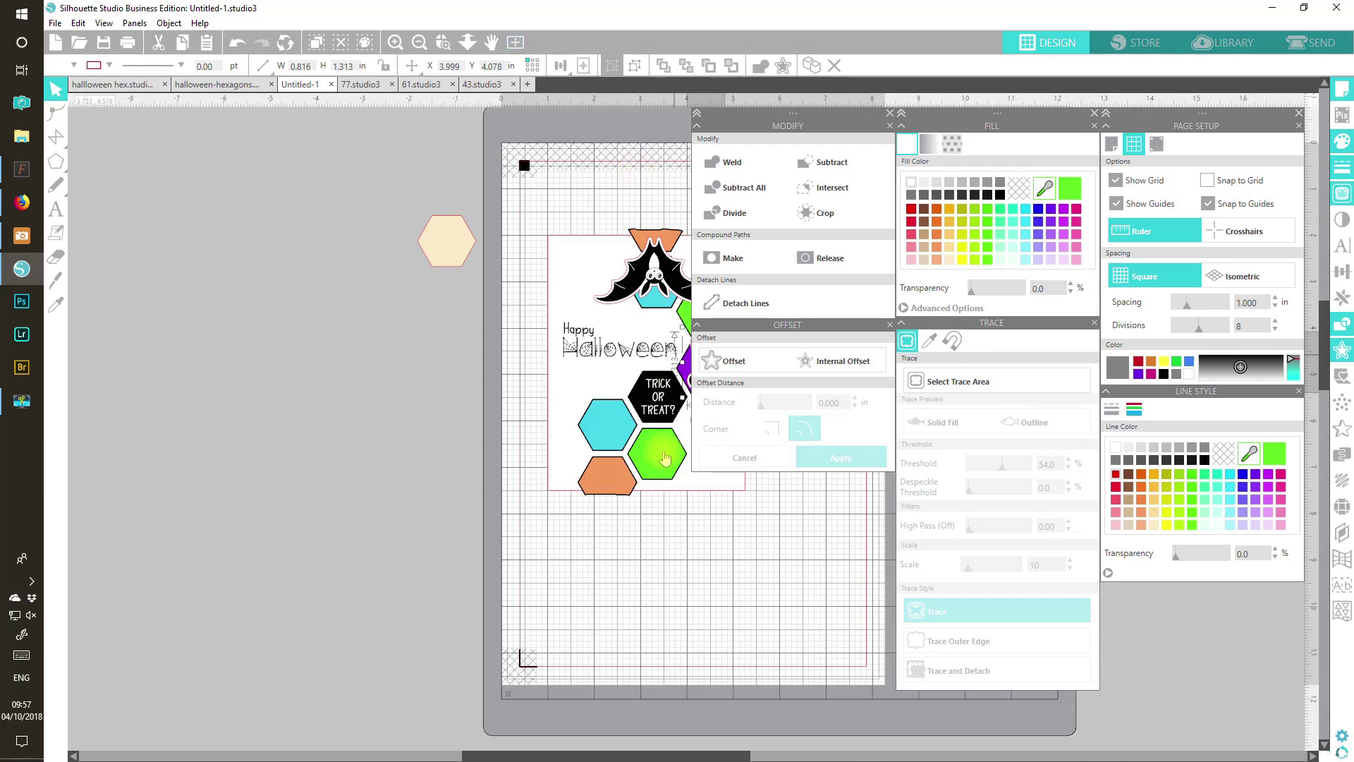
{"action": "left_click_drag", "start_coordinate": [555, 756], "coordinate": [619, 757]}
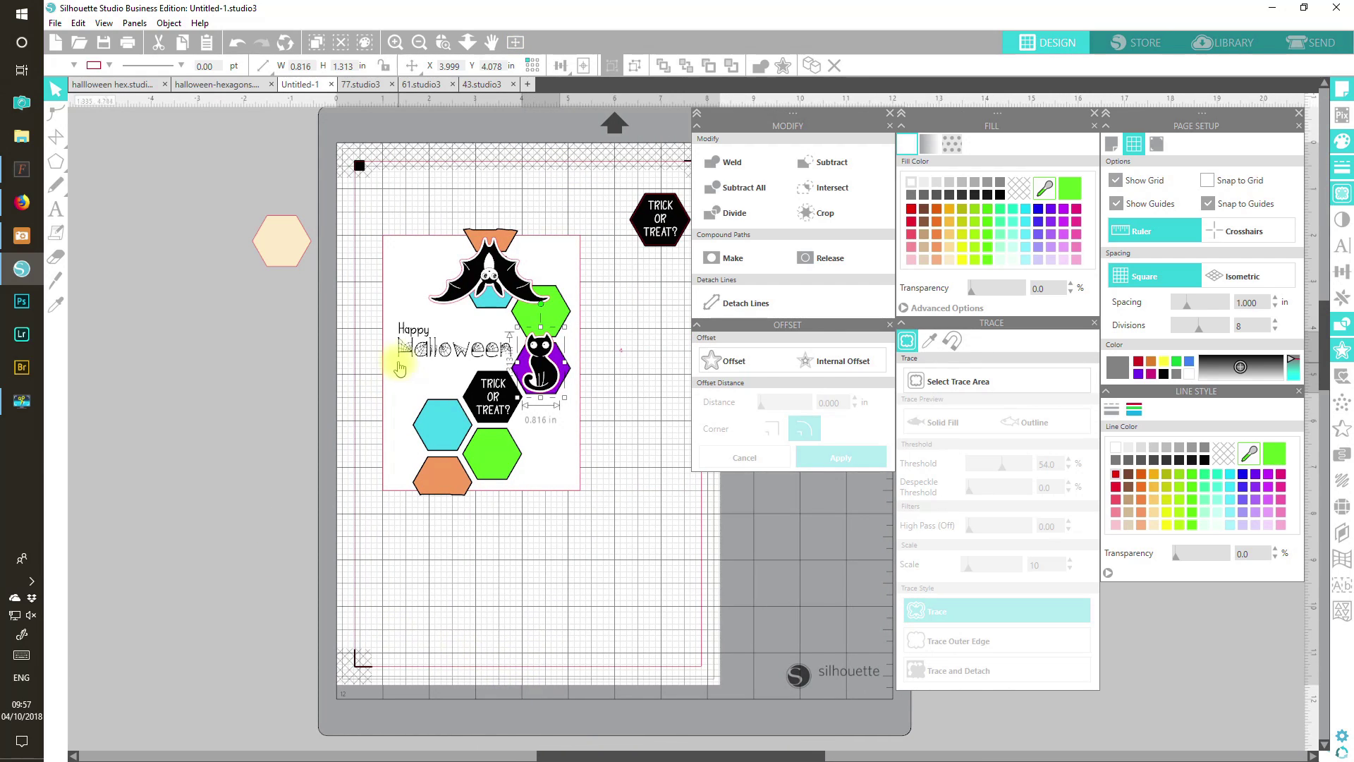
{"action": "left_click", "coordinate": [406, 337]}
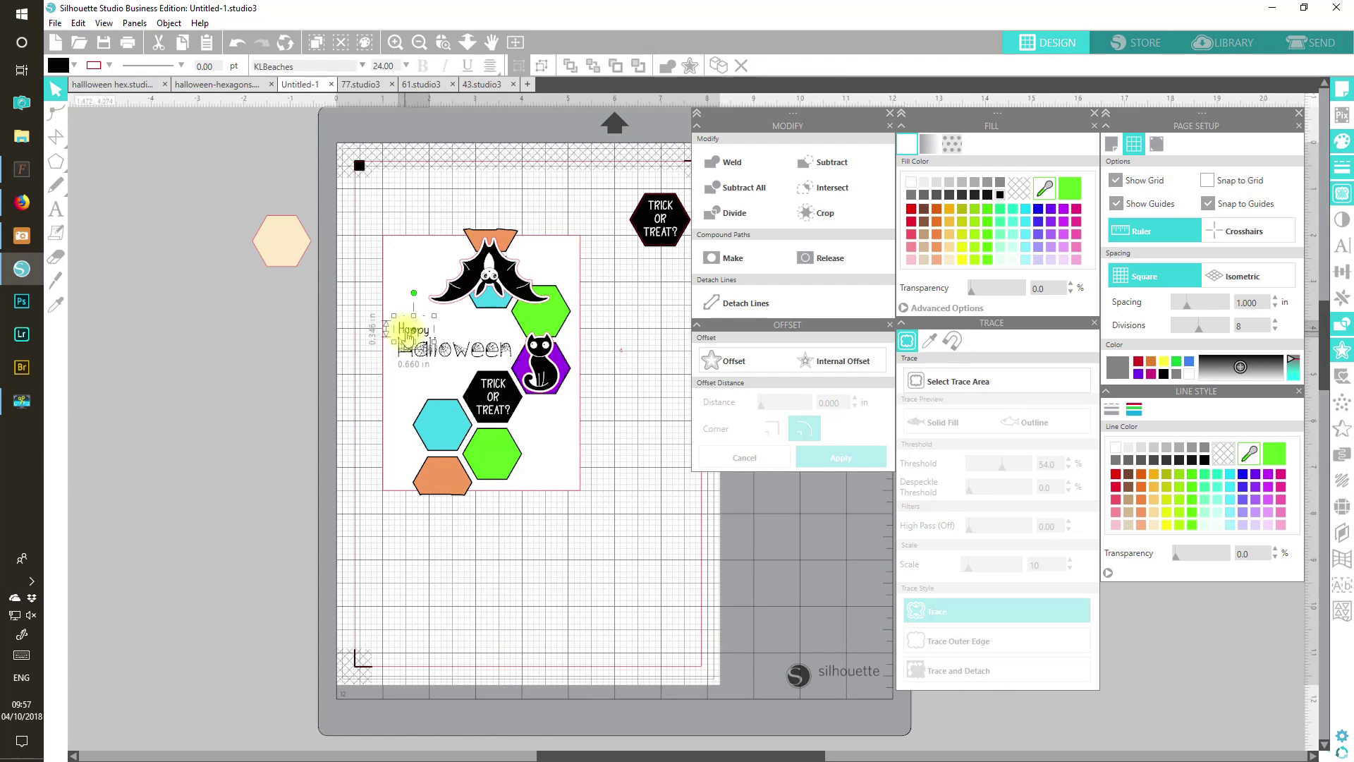
{"action": "left_click", "coordinate": [458, 360], "text": "shift"}
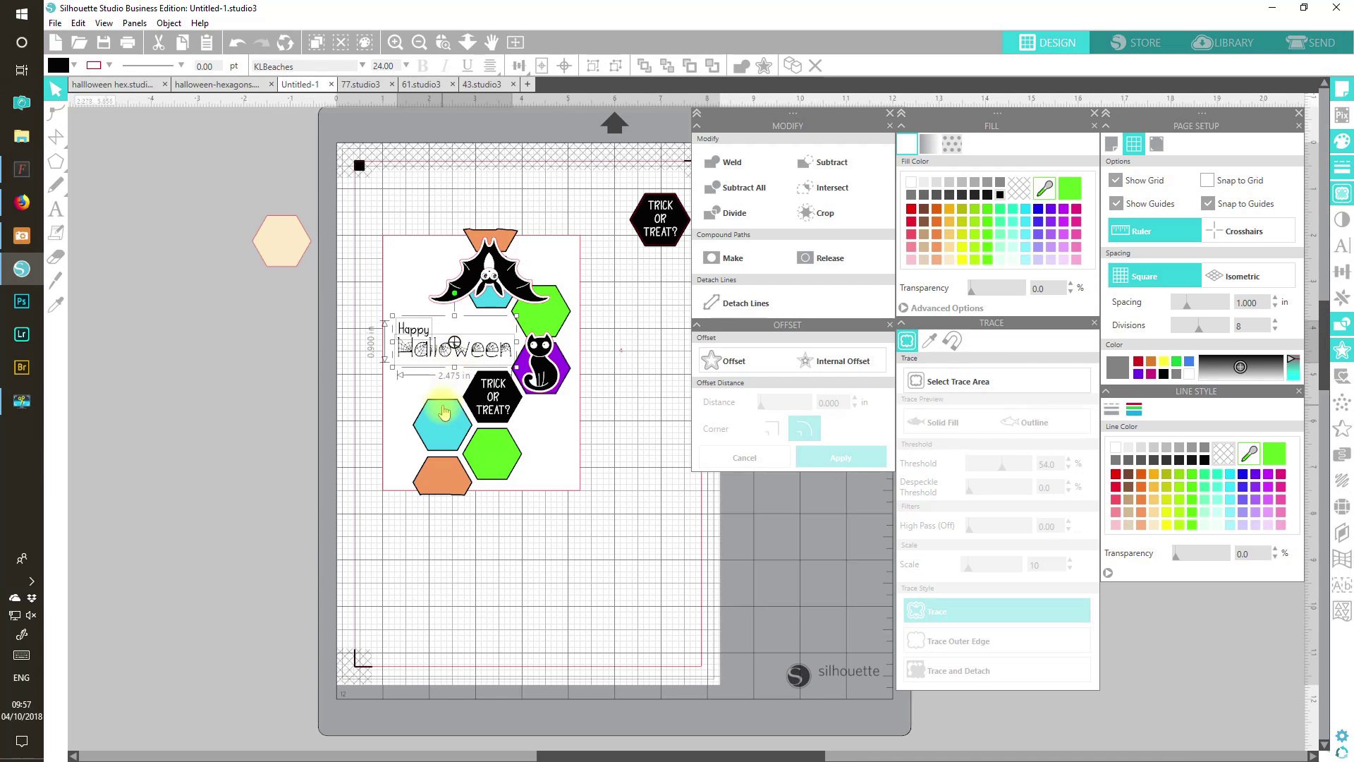
{"action": "key", "text": "Up"}
{"action": "key", "text": "Up"}
{"action": "key", "text": "Up"}
{"action": "key", "text": "Up"}
{"action": "key", "text": "Up"}
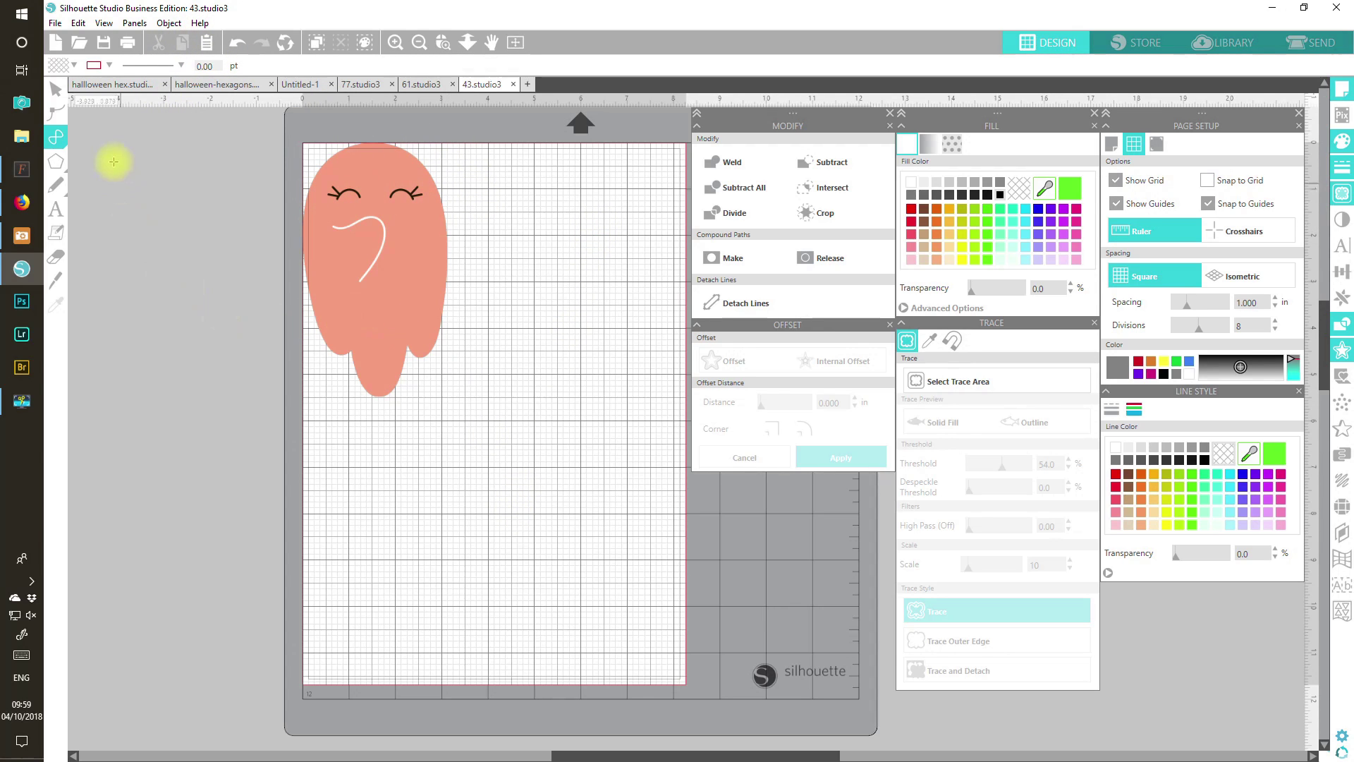
In the 43.studio3 document, move the ghost picture toward mid-page and trace the whole ghost with an 80% threshold
{"action": "left_click", "coordinate": [56, 88]}
{"action": "left_click_drag", "start_coordinate": [393, 203], "coordinate": [476, 286]}
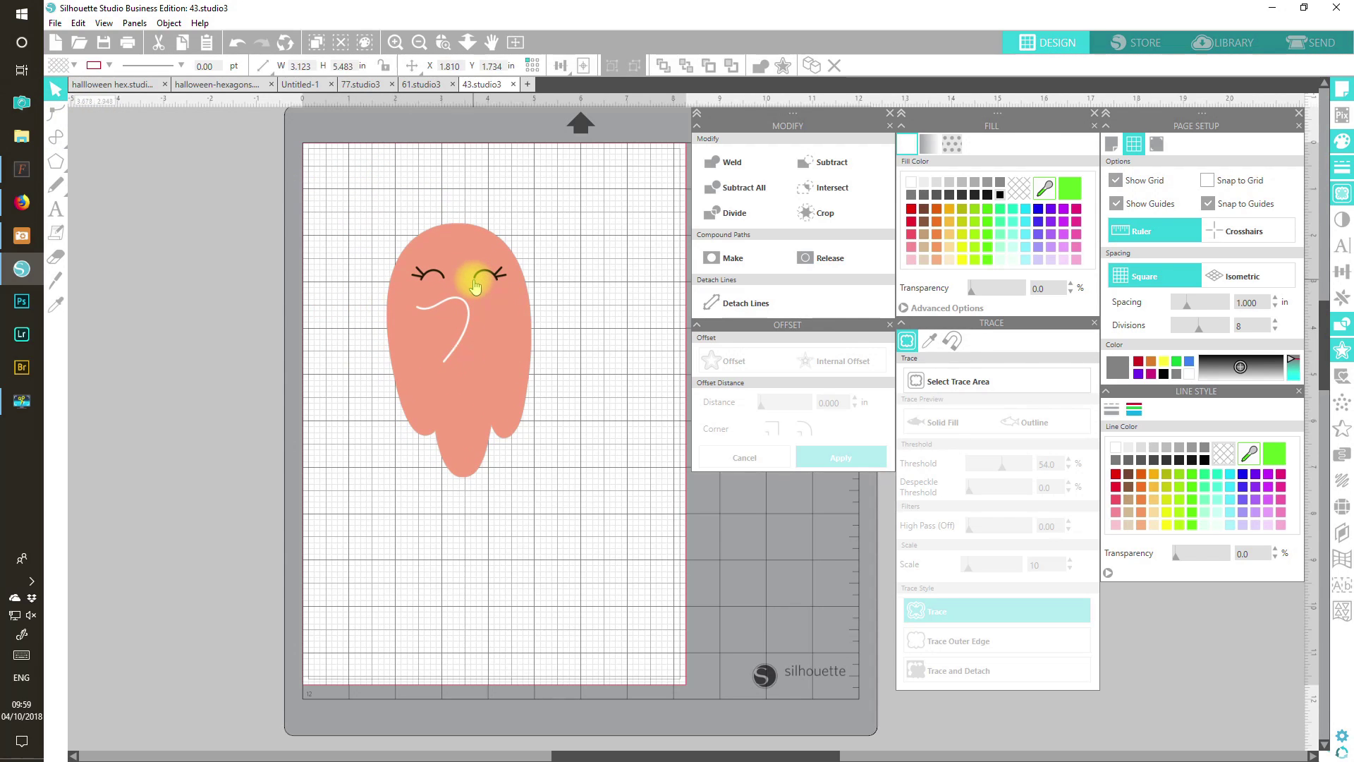
{"action": "left_click", "coordinate": [957, 381]}
{"action": "mouse_move", "coordinate": [335, 192]}
{"action": "left_mouse_down"}
{"action": "mouse_move", "coordinate": [574, 453]}
{"action": "mouse_move", "coordinate": [593, 517]}
{"action": "left_mouse_up"}
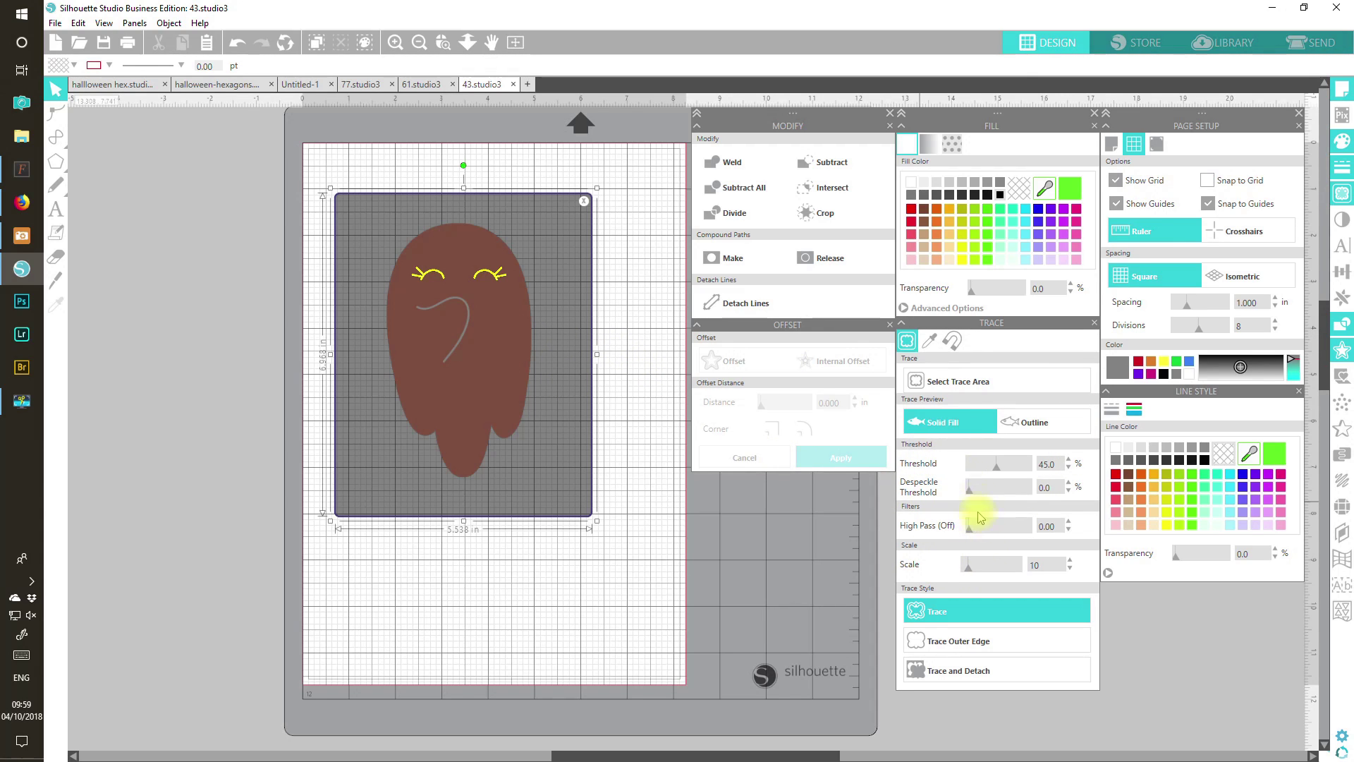
{"action": "left_click_drag", "start_coordinate": [997, 473], "coordinate": [1002, 474]}
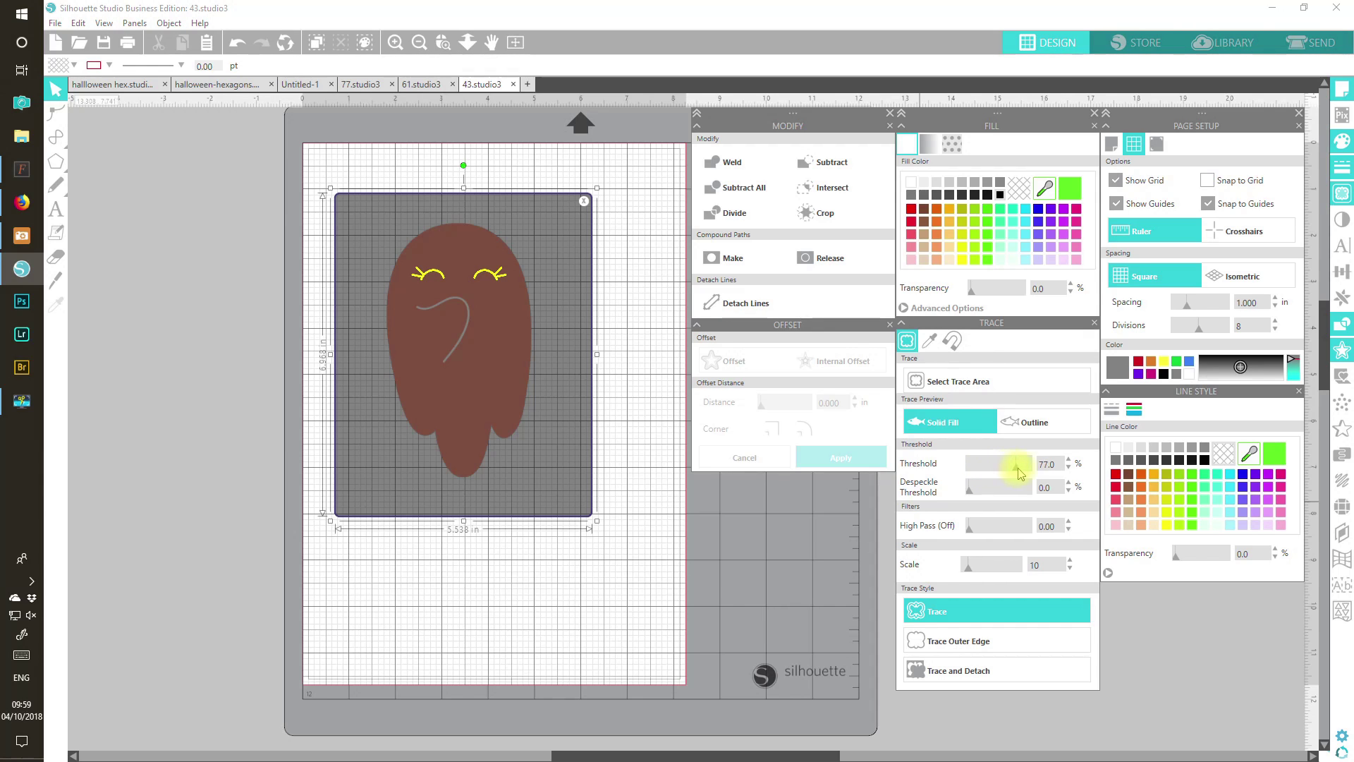
{"action": "left_click_drag", "start_coordinate": [1017, 474], "coordinate": [1025, 473]}
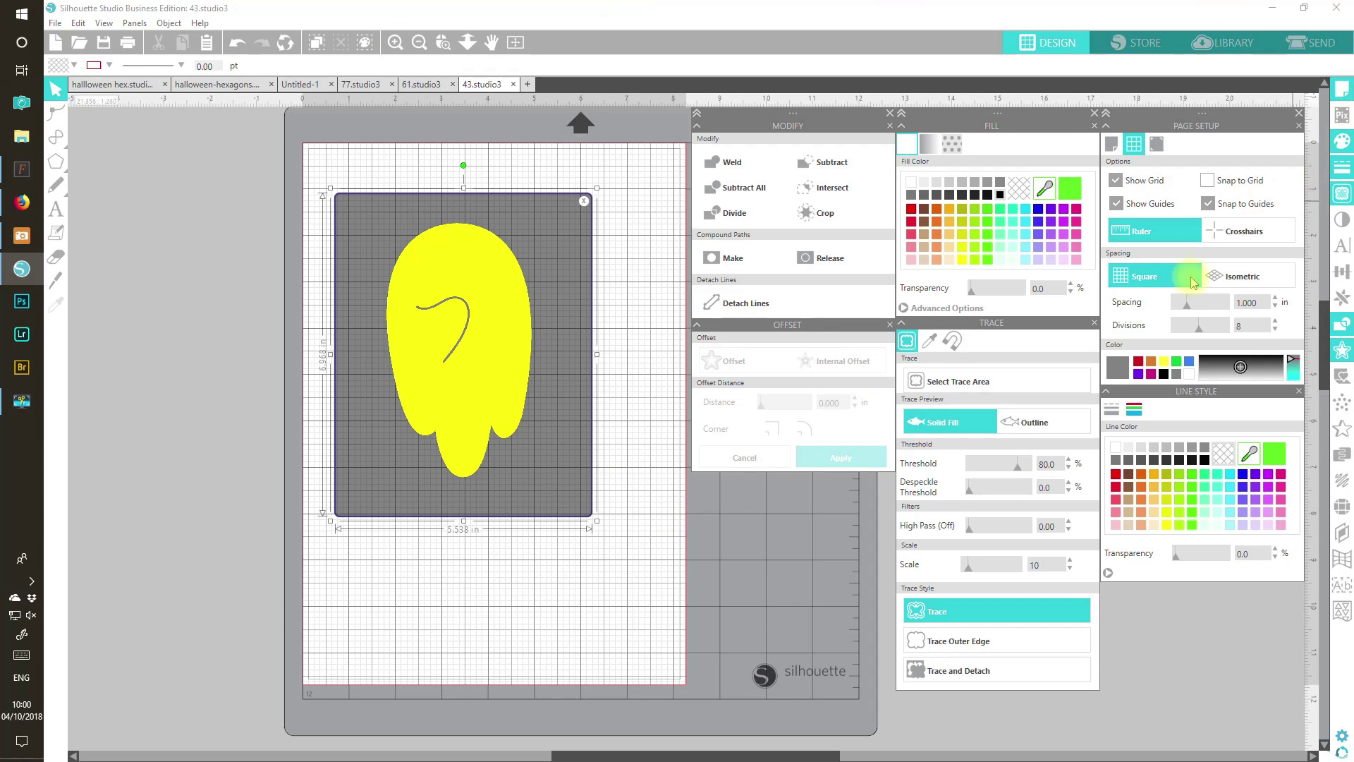
{"action": "left_click", "coordinate": [1036, 431]}
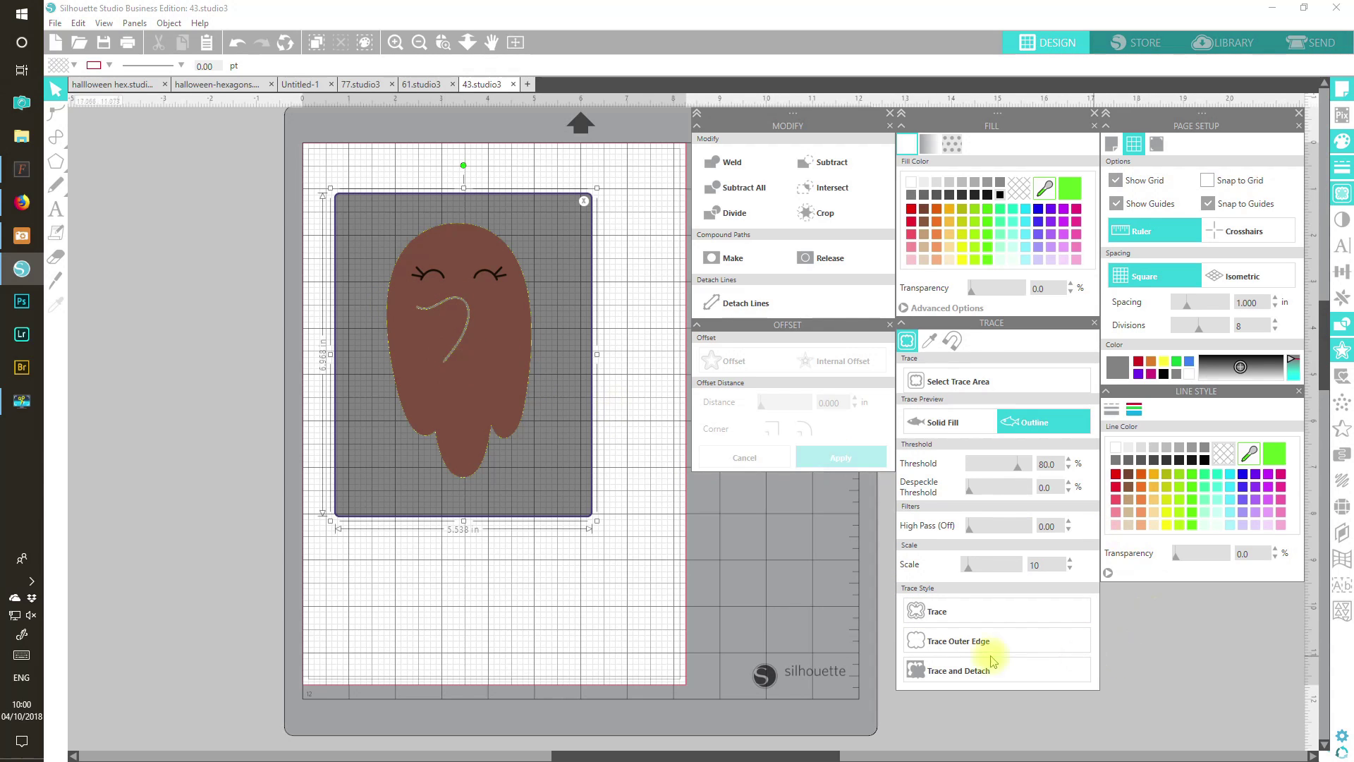
{"action": "left_click", "coordinate": [941, 616]}
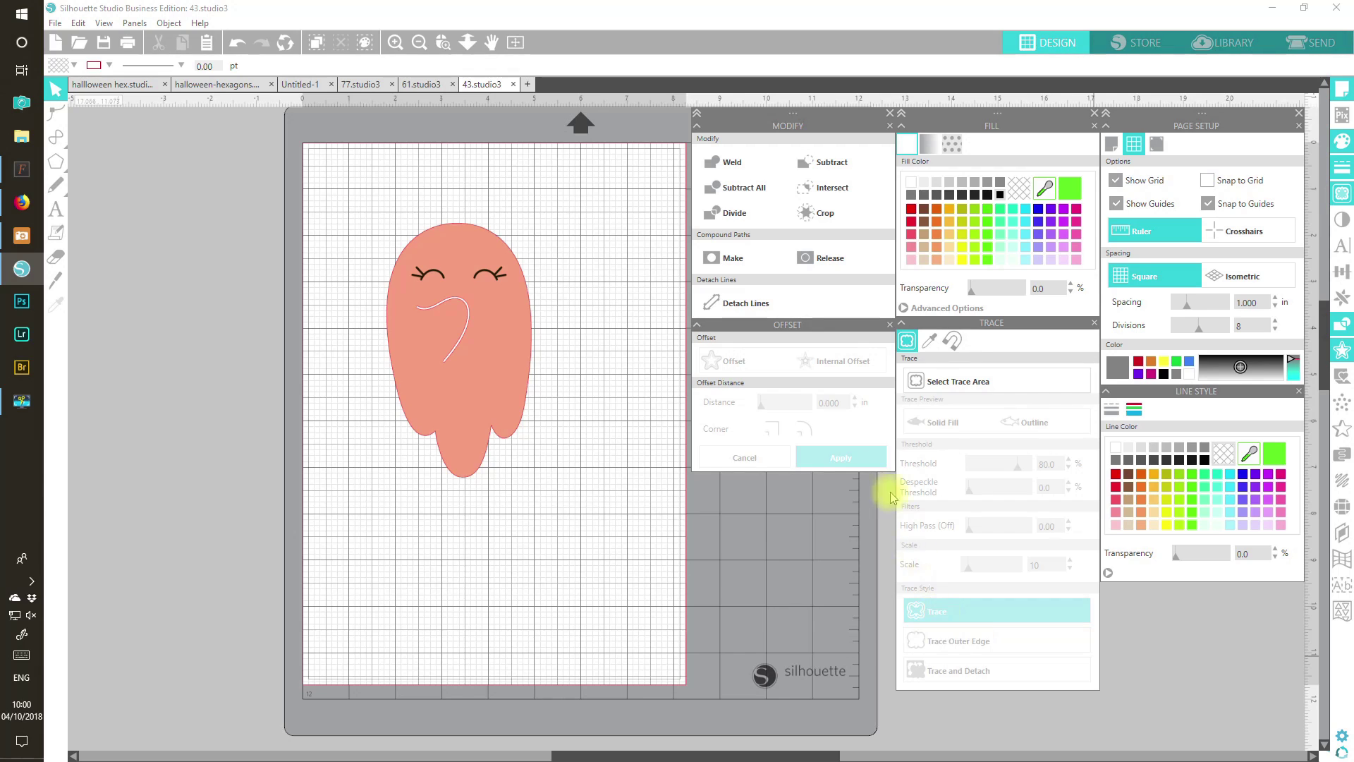
Trace only the ghost's two closed eyes with a 45% threshold
{"action": "left_click", "coordinate": [971, 383]}
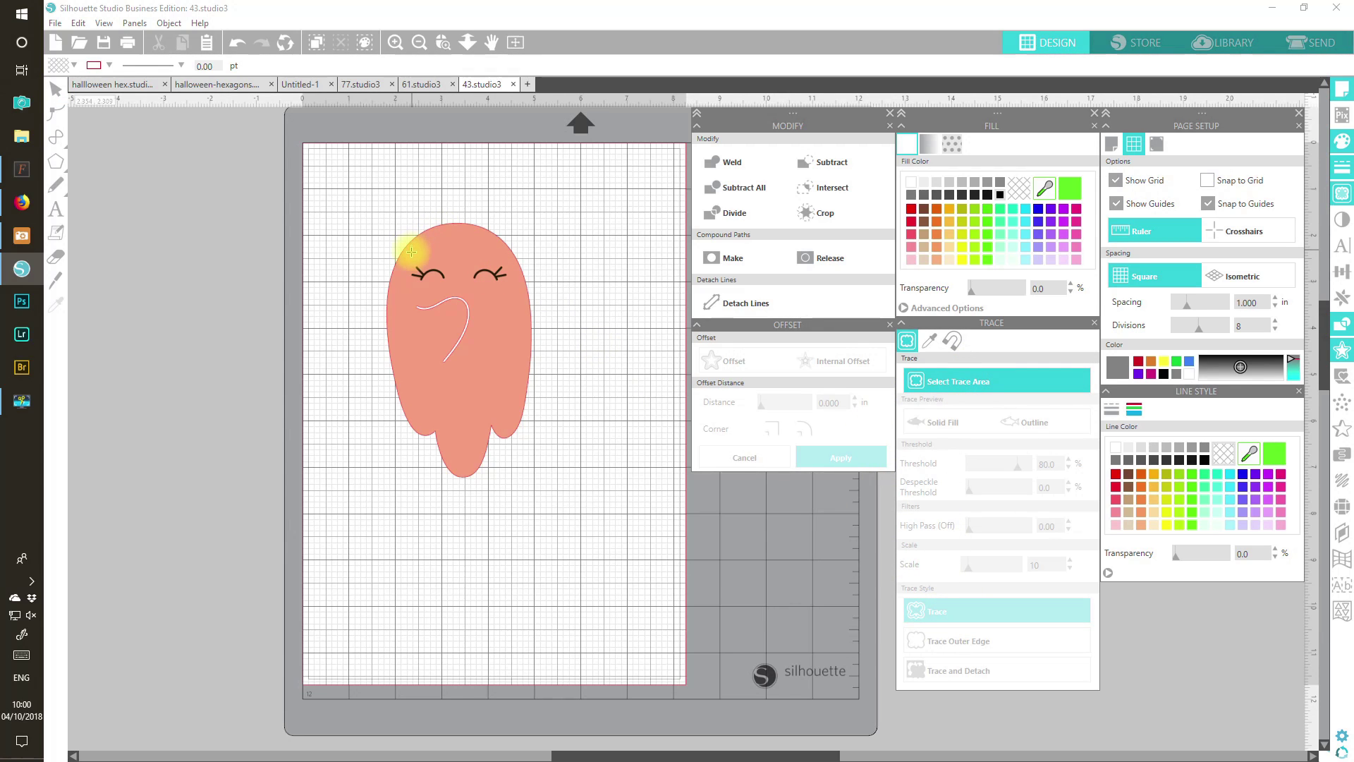
{"action": "left_click_drag", "start_coordinate": [402, 259], "coordinate": [517, 286]}
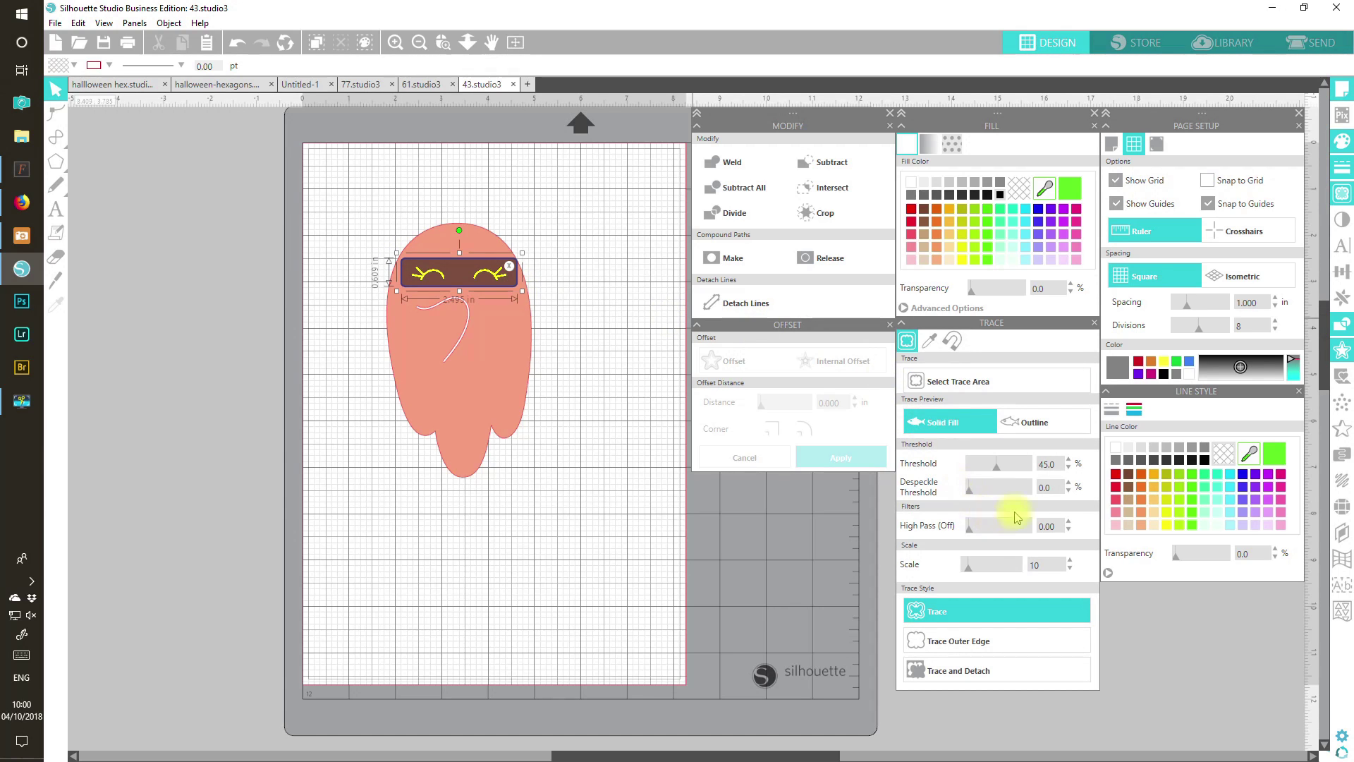
{"action": "left_click", "coordinate": [919, 615]}
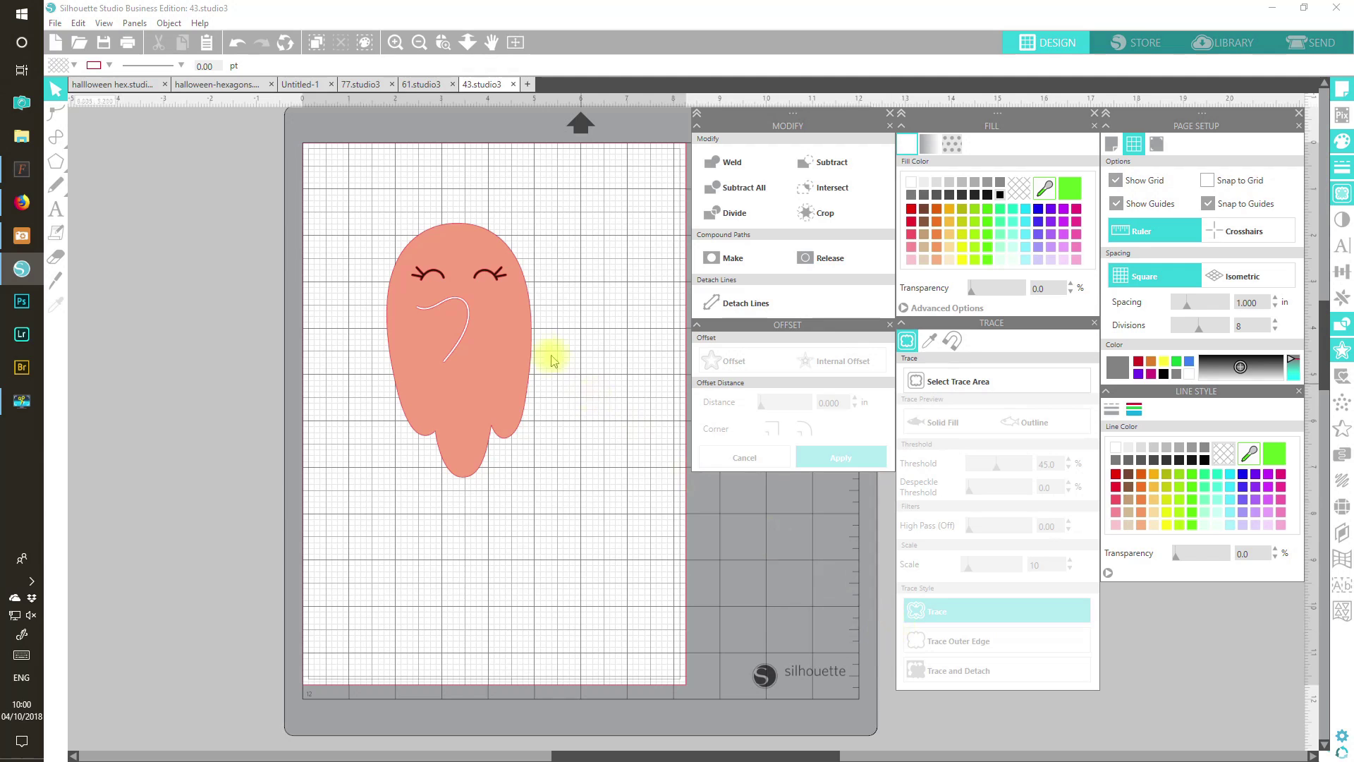
Move the original ghost picture off its traced outlines and release the traced body's compound path
{"action": "mouse_move", "coordinate": [518, 315]}
{"action": "left_mouse_down"}
{"action": "mouse_move", "coordinate": [399, 415]}
{"action": "mouse_move", "coordinate": [327, 387]}
{"action": "mouse_move", "coordinate": [277, 319]}
{"action": "left_mouse_up"}
{"action": "left_click", "coordinate": [320, 426]}
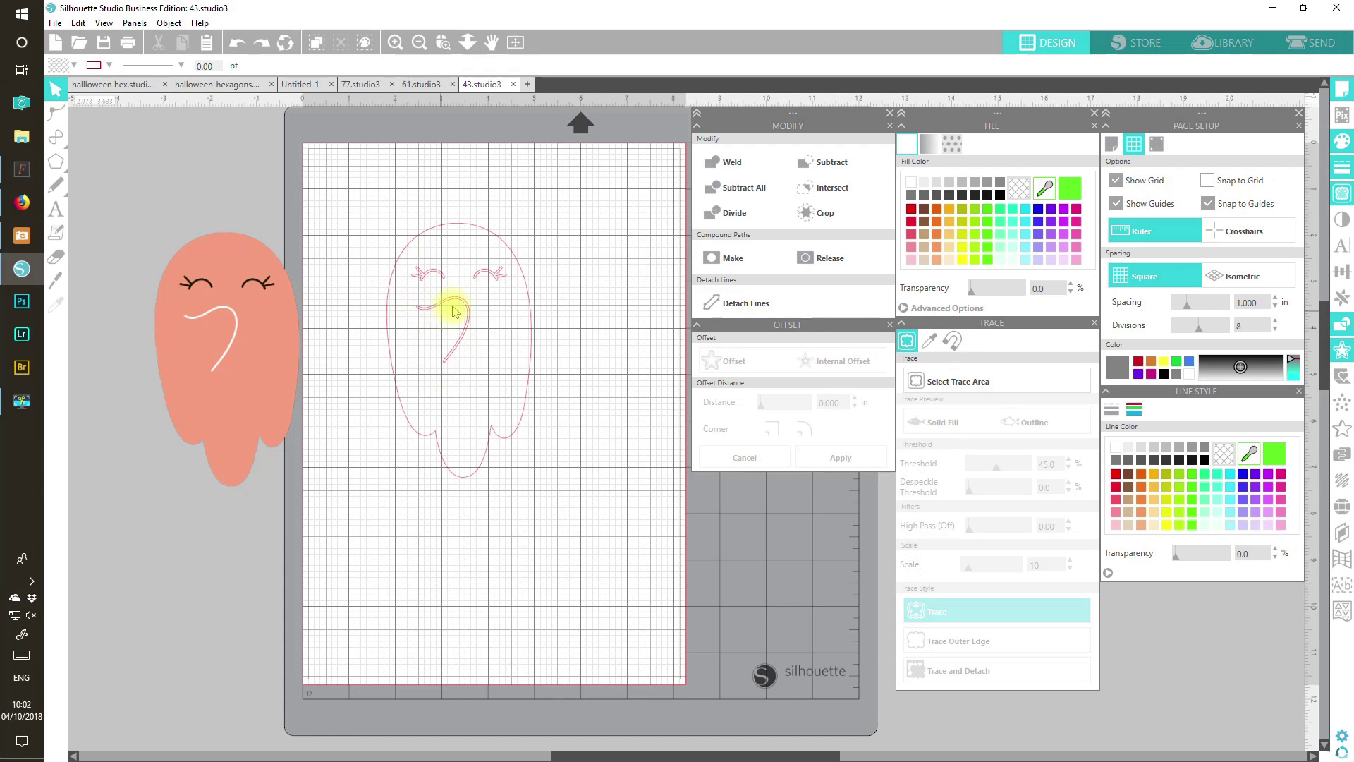
{"action": "left_click", "coordinate": [522, 425]}
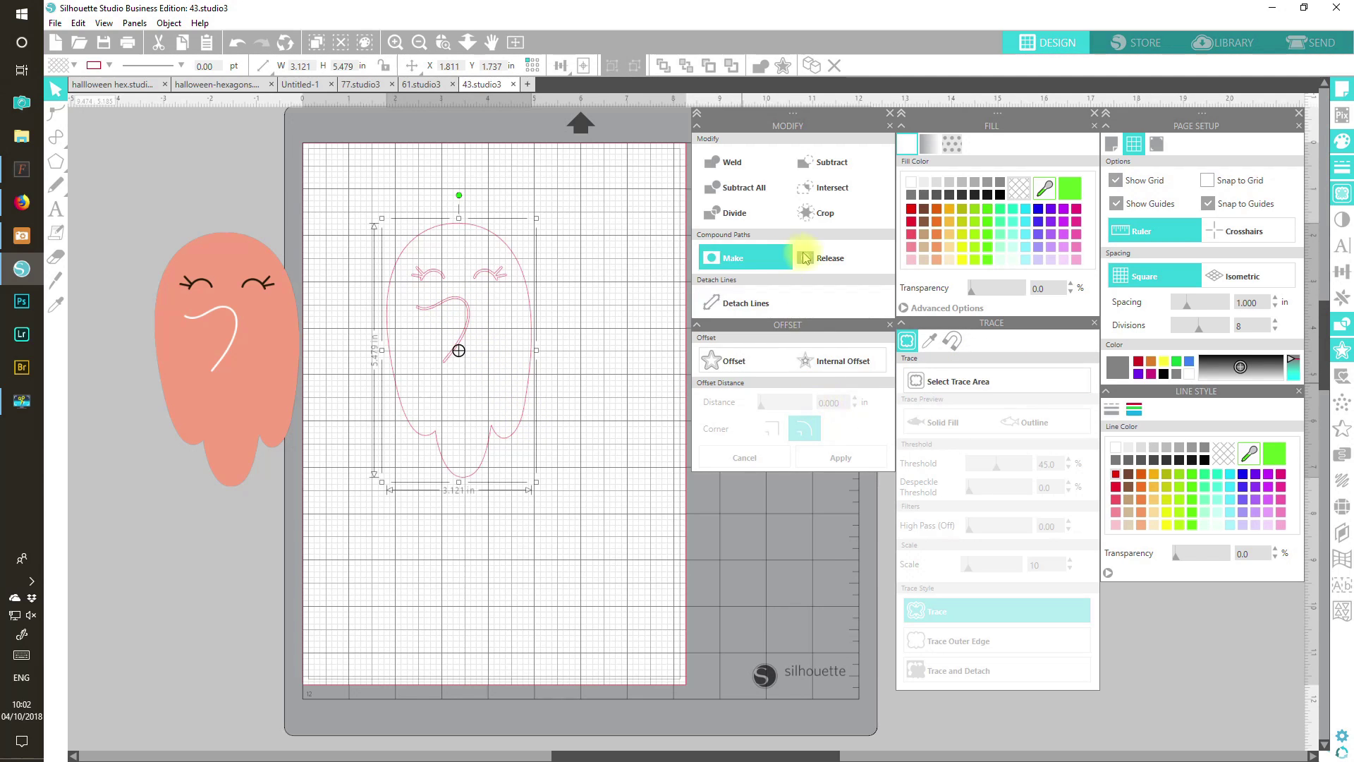
{"action": "left_click", "coordinate": [827, 264]}
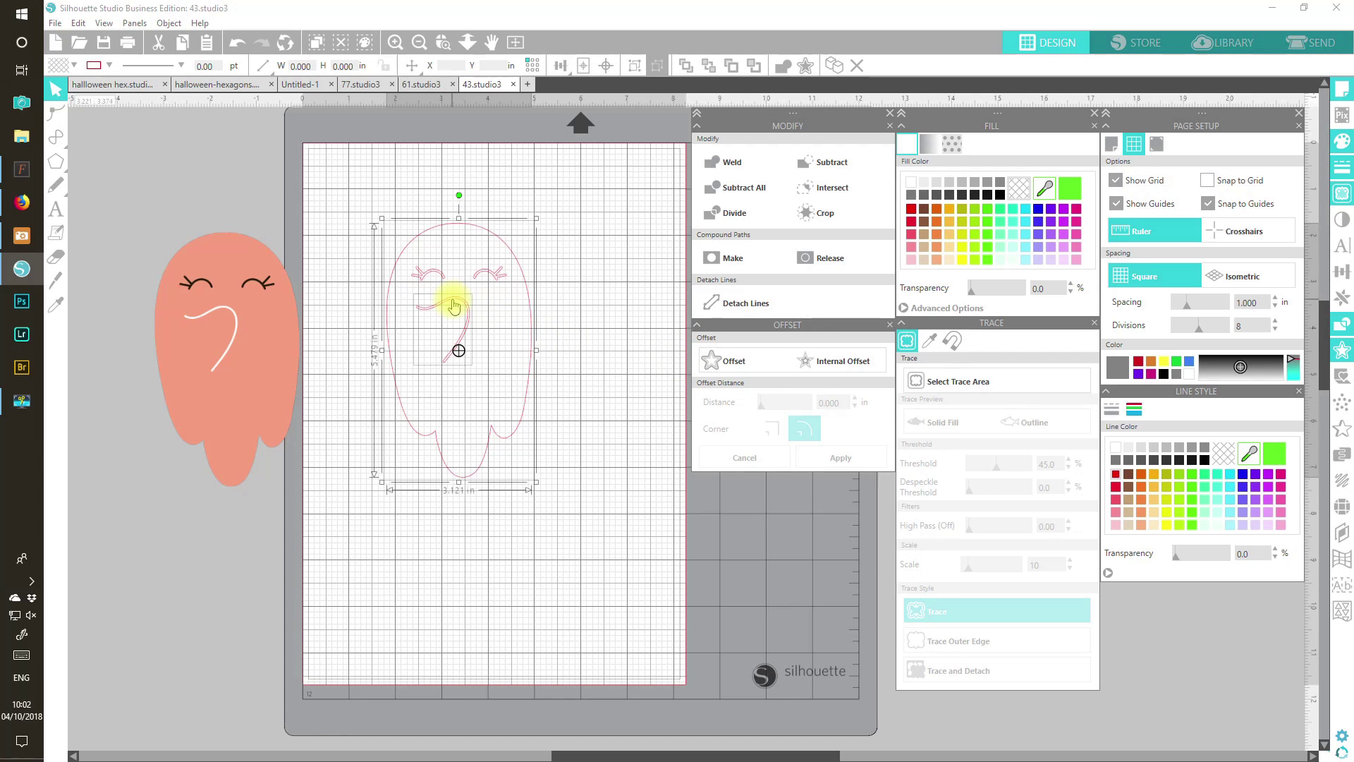
Fill the traced ghost's curved inner line and closed eyes white, and its body black
{"action": "left_click", "coordinate": [327, 494]}
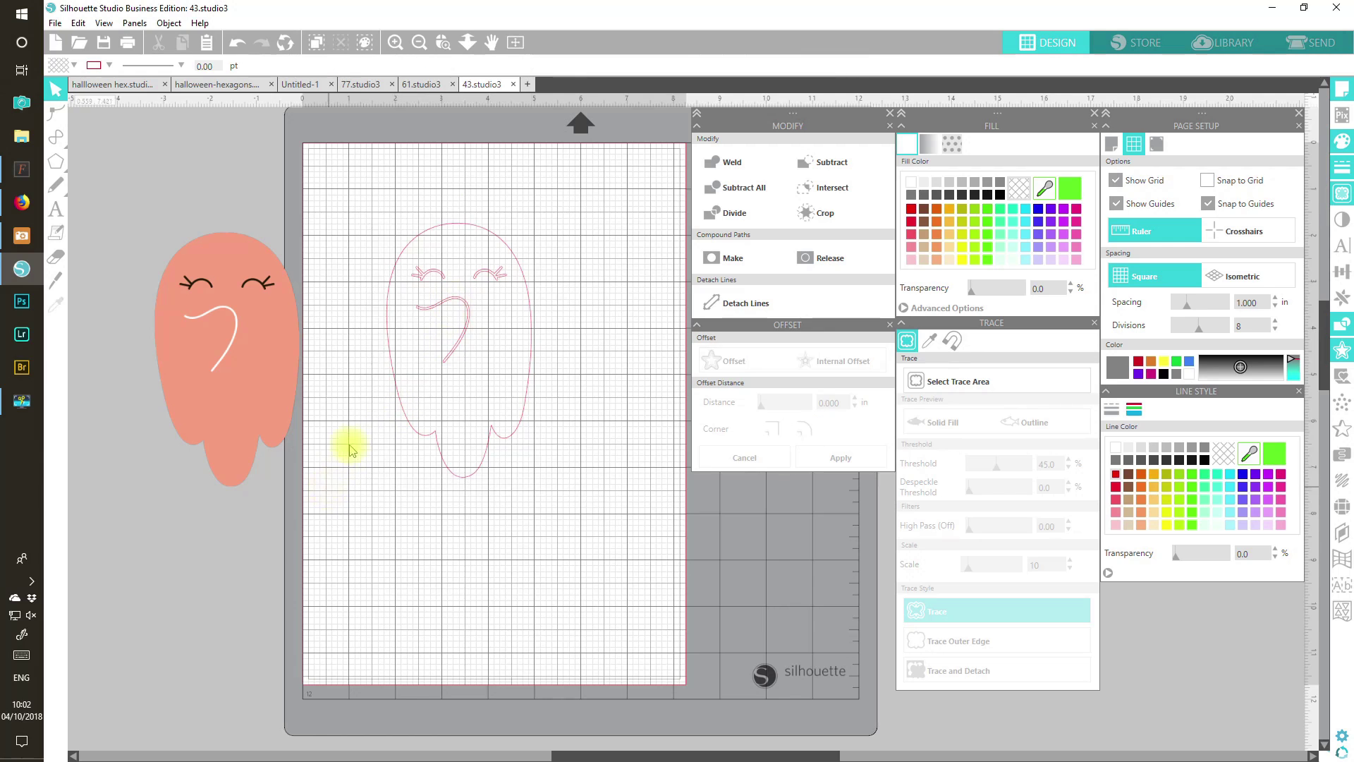
{"action": "left_click", "coordinate": [462, 304]}
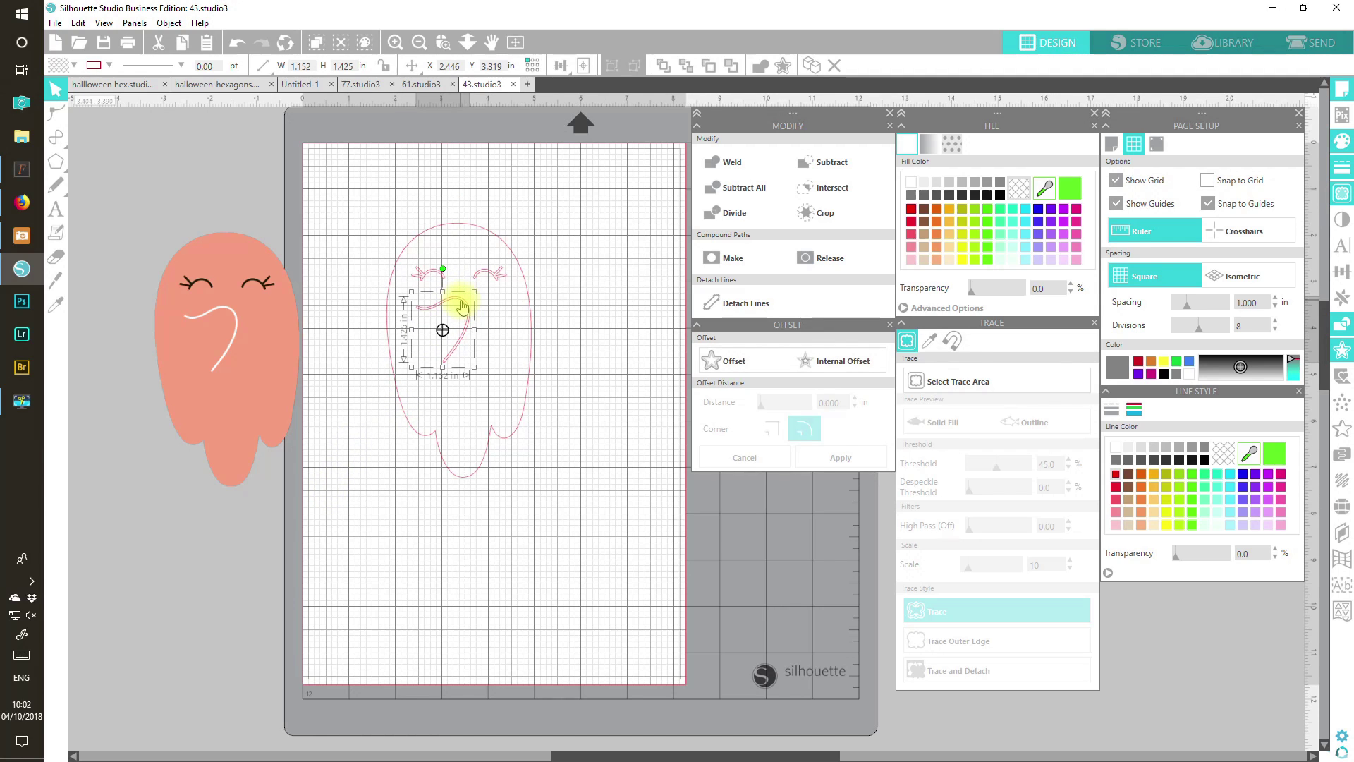
{"action": "left_click", "coordinate": [1226, 458]}
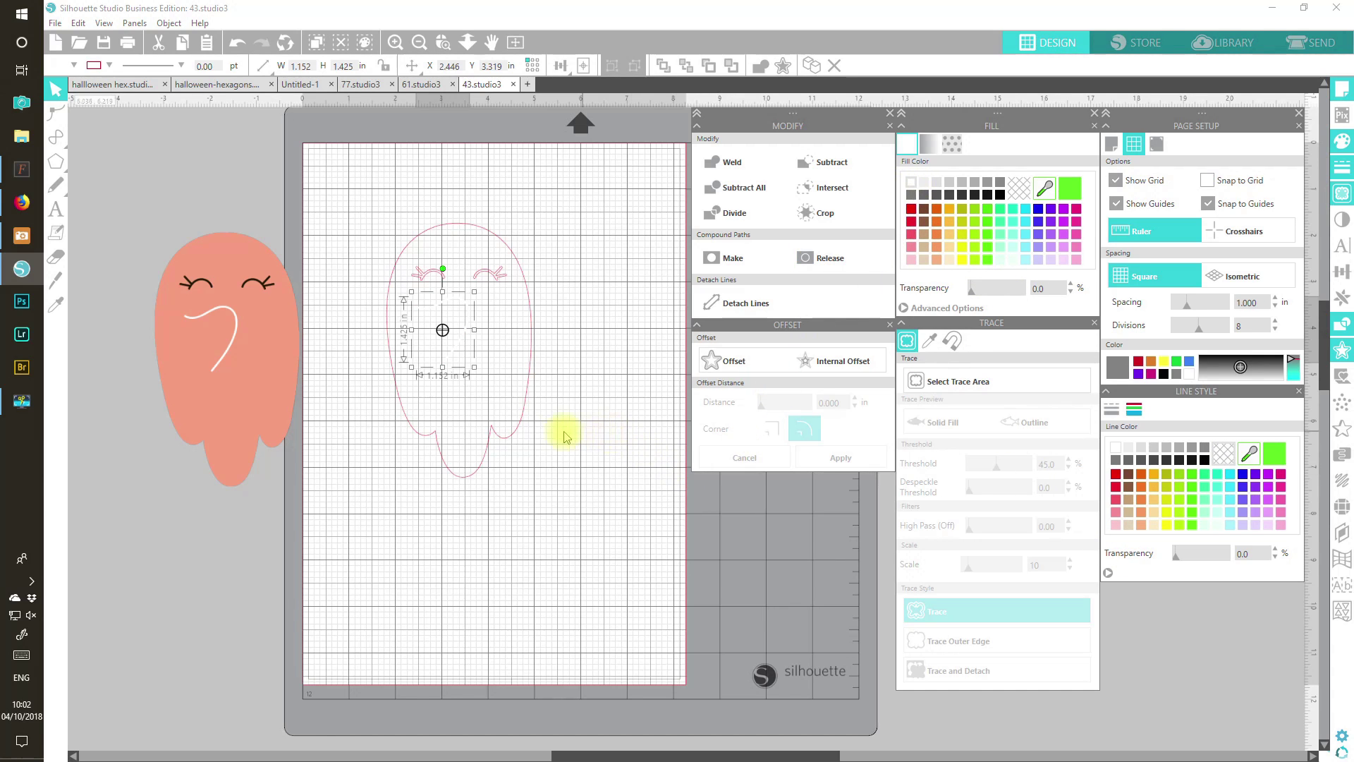
{"action": "left_click", "coordinate": [522, 429]}
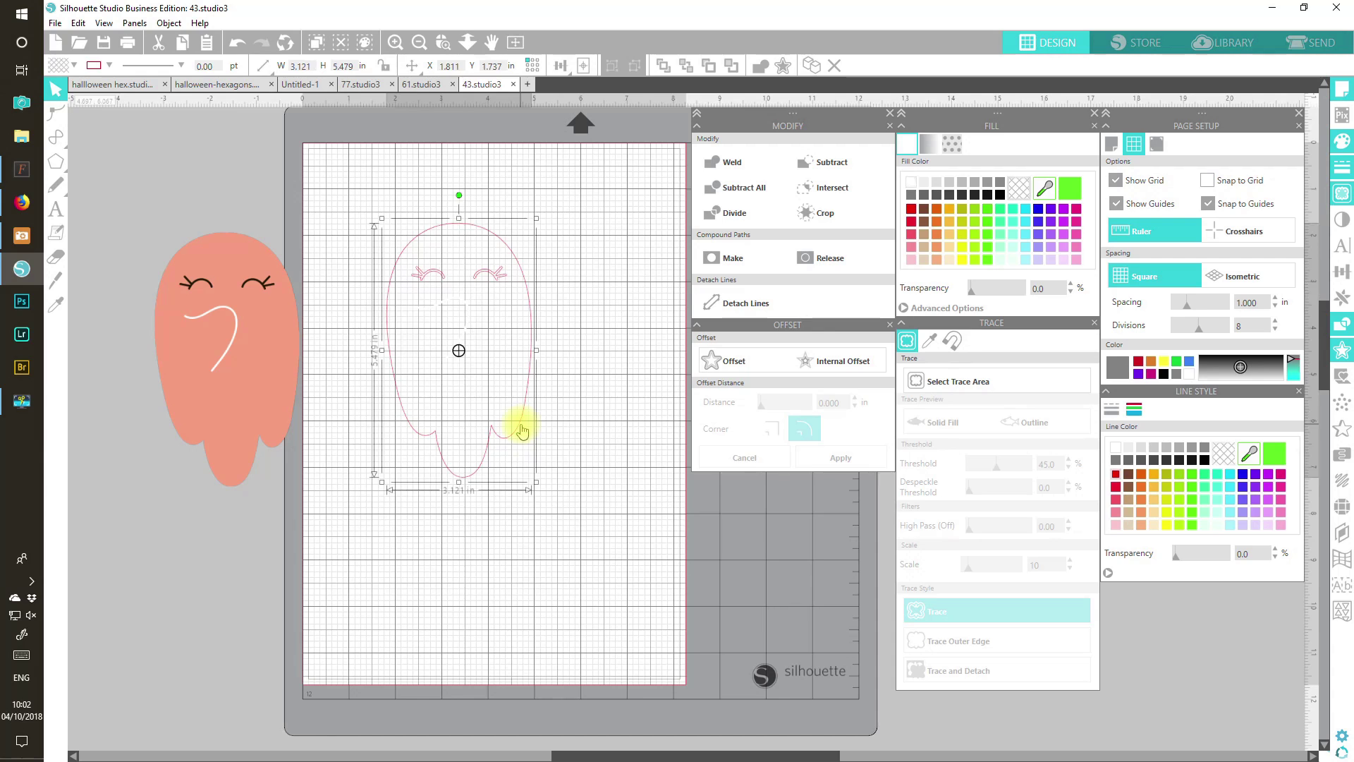
{"action": "left_click", "coordinate": [827, 362]}
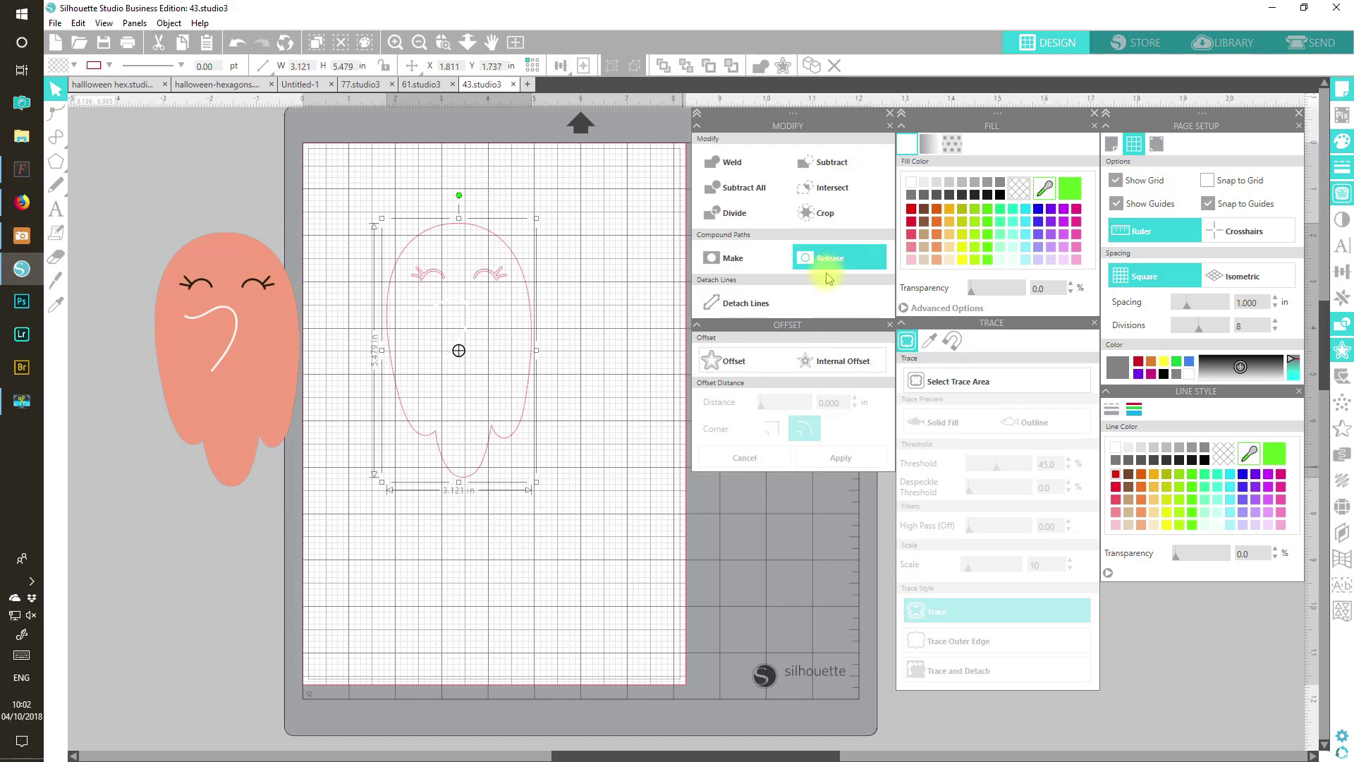
{"action": "left_click", "coordinate": [1001, 197]}
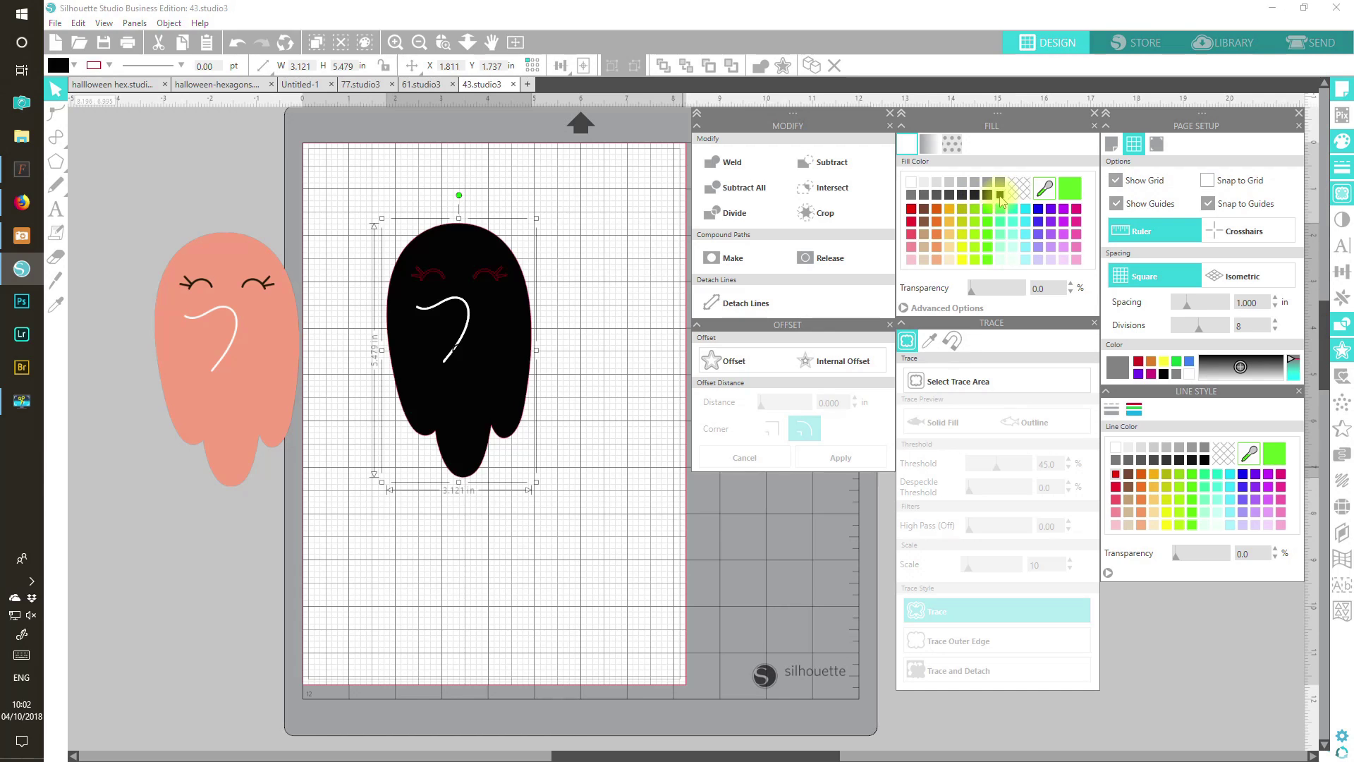
{"action": "left_click", "coordinate": [429, 269]}
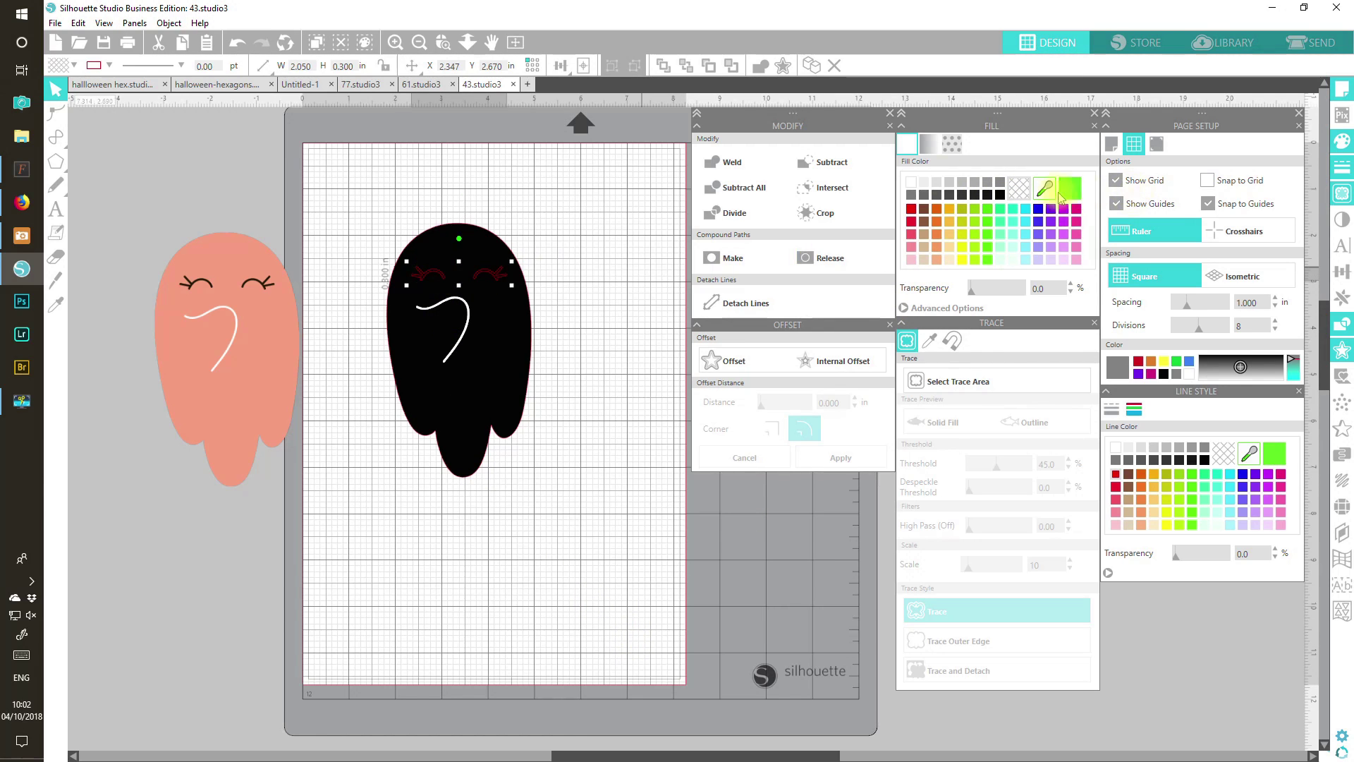
{"action": "left_click", "coordinate": [912, 184]}
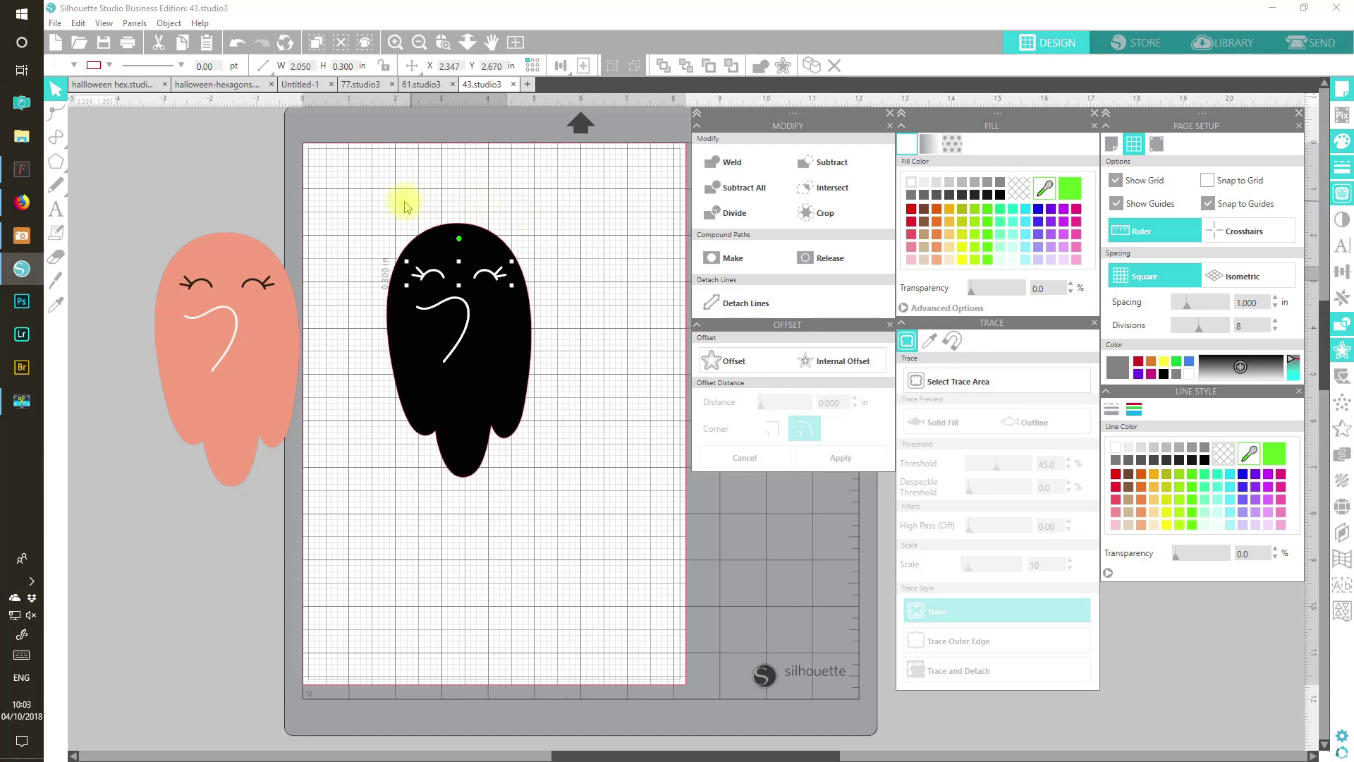
Group all parts of the traced ghost and copy the group into the Untitled-1 card document
{"action": "left_click_drag", "start_coordinate": [556, 484], "coordinate": [375, 185]}
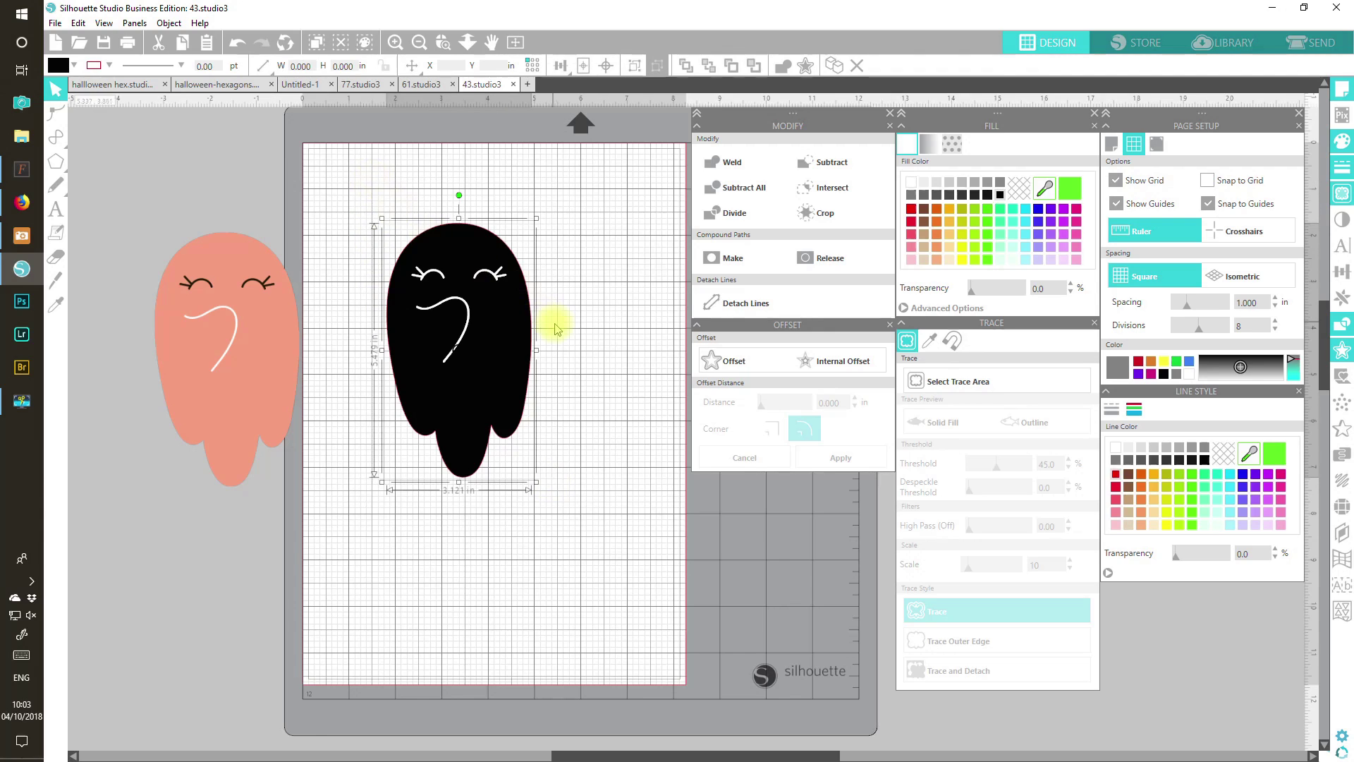
{"action": "left_click", "coordinate": [636, 67]}
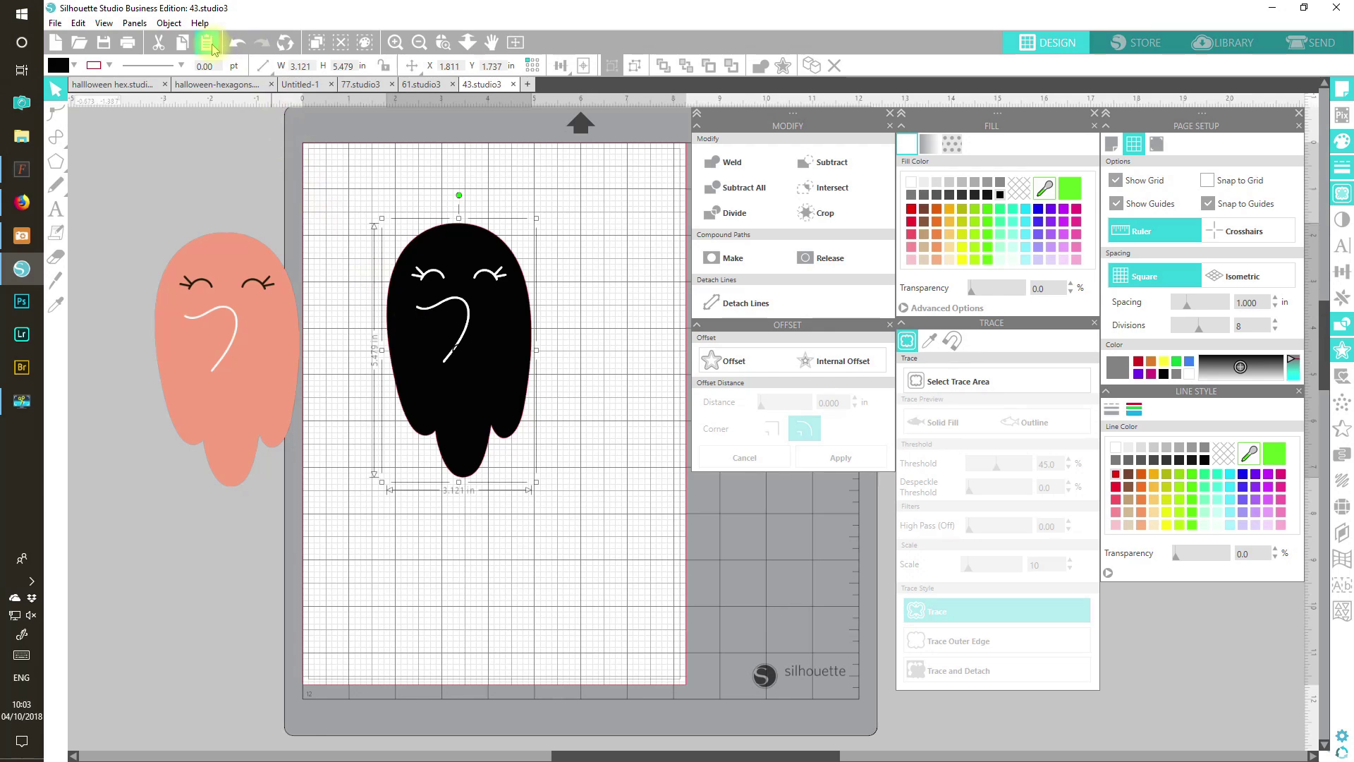
{"action": "left_click", "coordinate": [317, 85]}
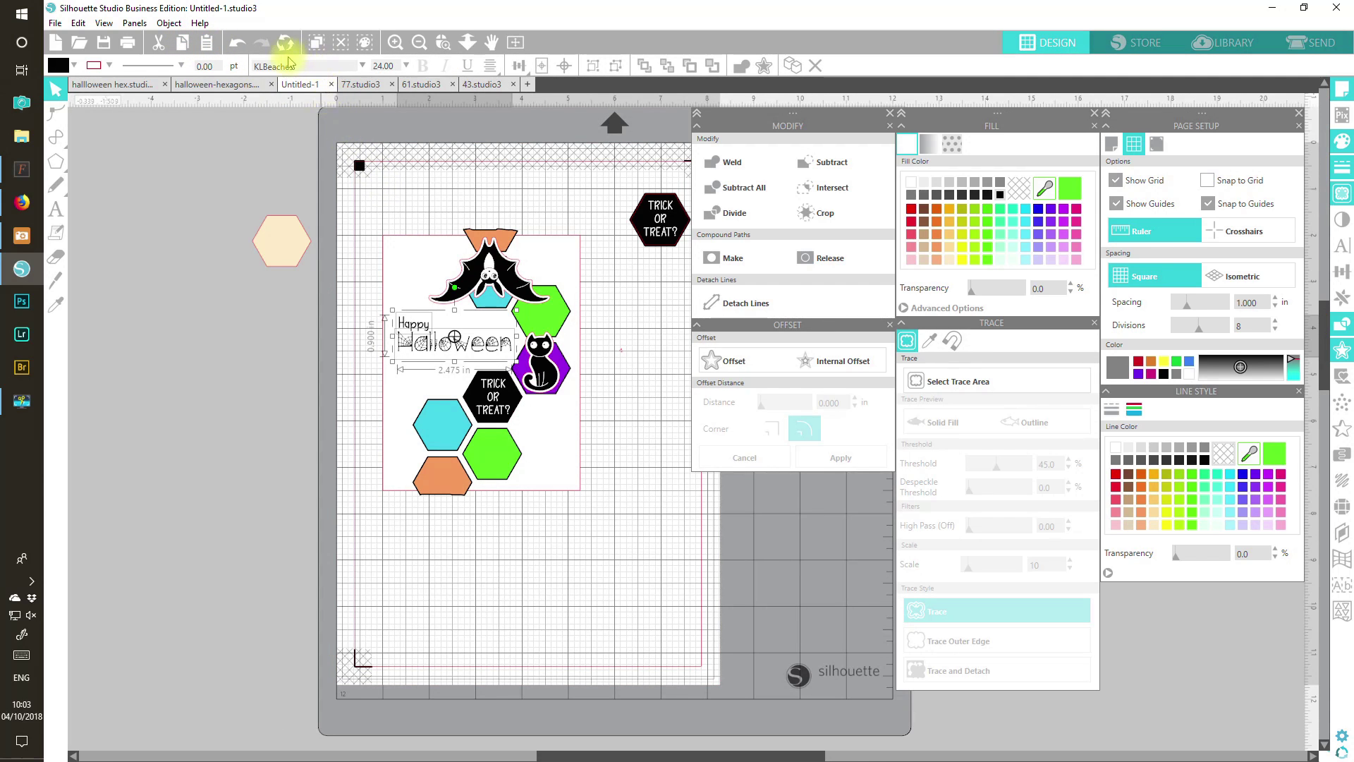
{"action": "left_click", "coordinate": [209, 47]}
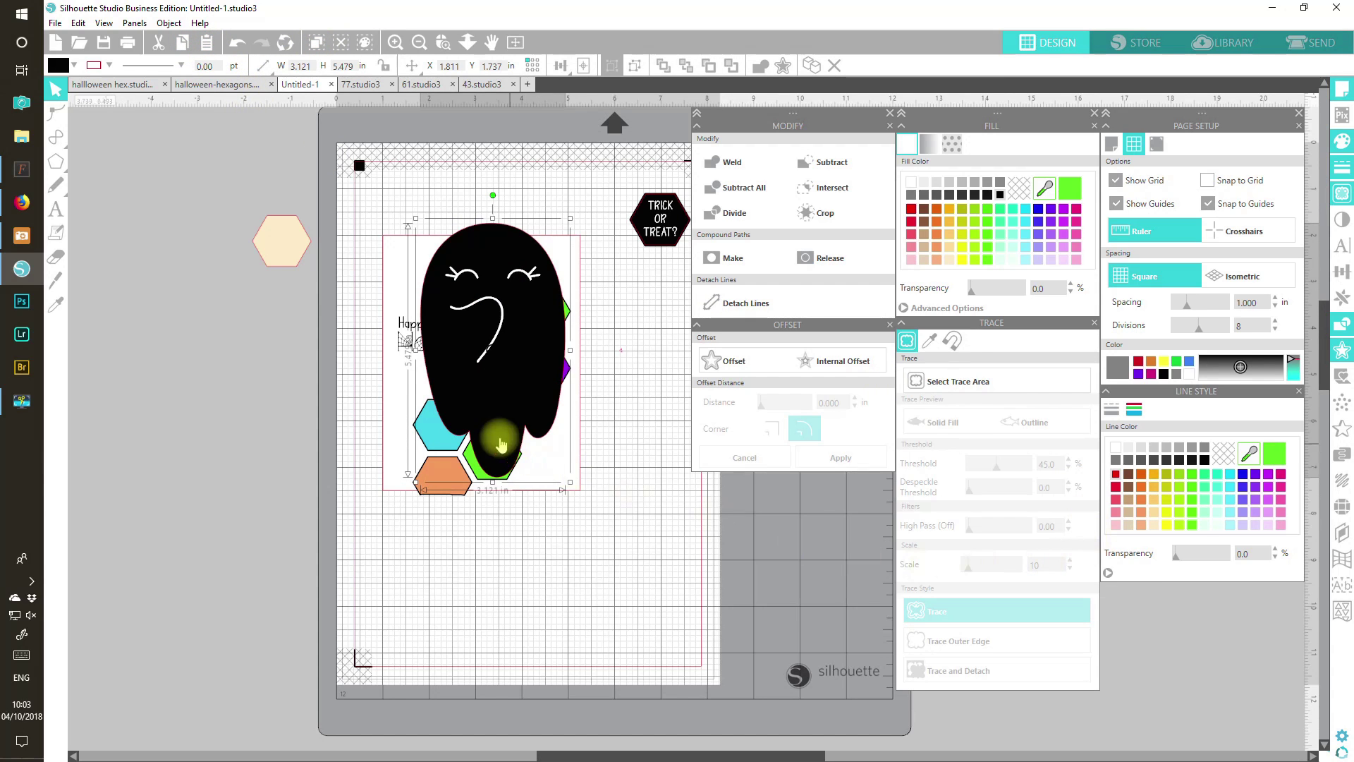
Scale the pasted ghost down to about 0.98 by 1.73 in and place it just below the card
{"action": "left_click_drag", "start_coordinate": [417, 217], "coordinate": [515, 397]}
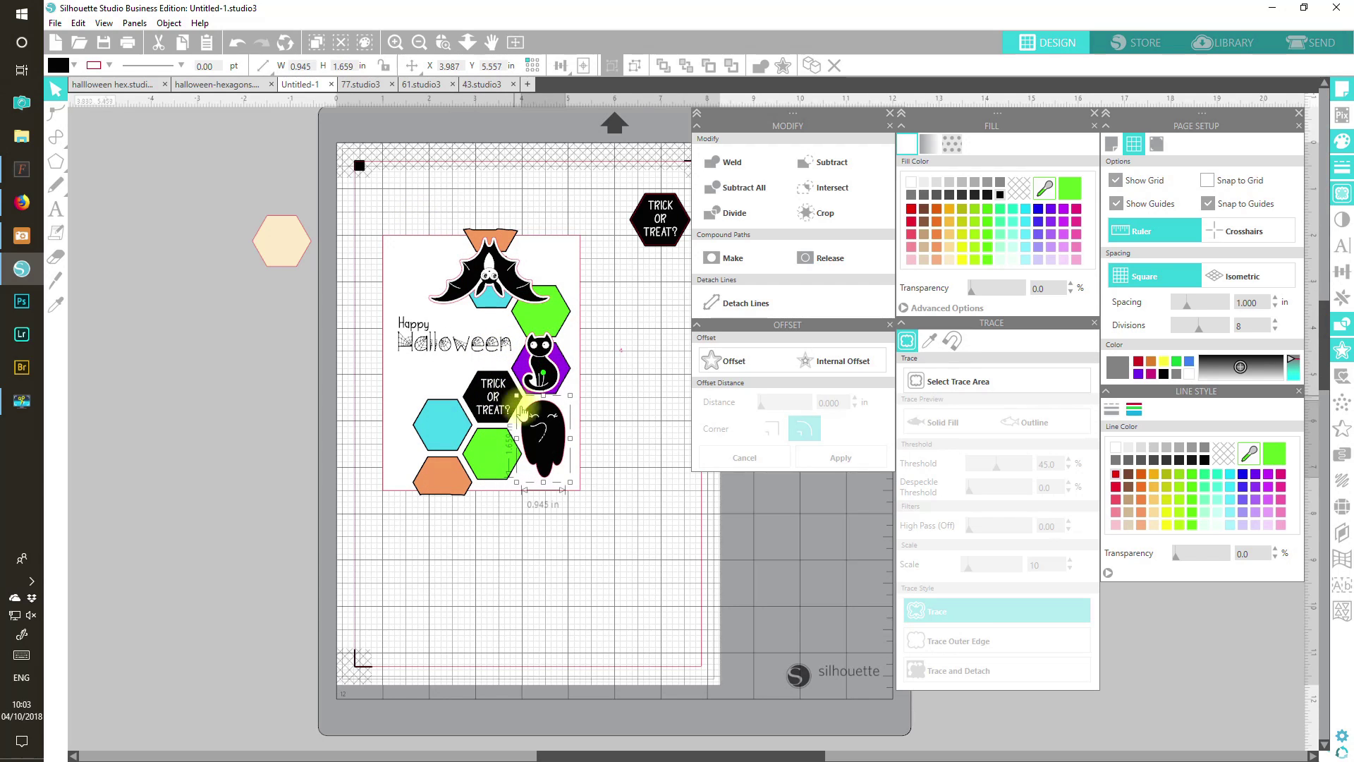
{"action": "left_click_drag", "start_coordinate": [559, 457], "coordinate": [466, 483]}
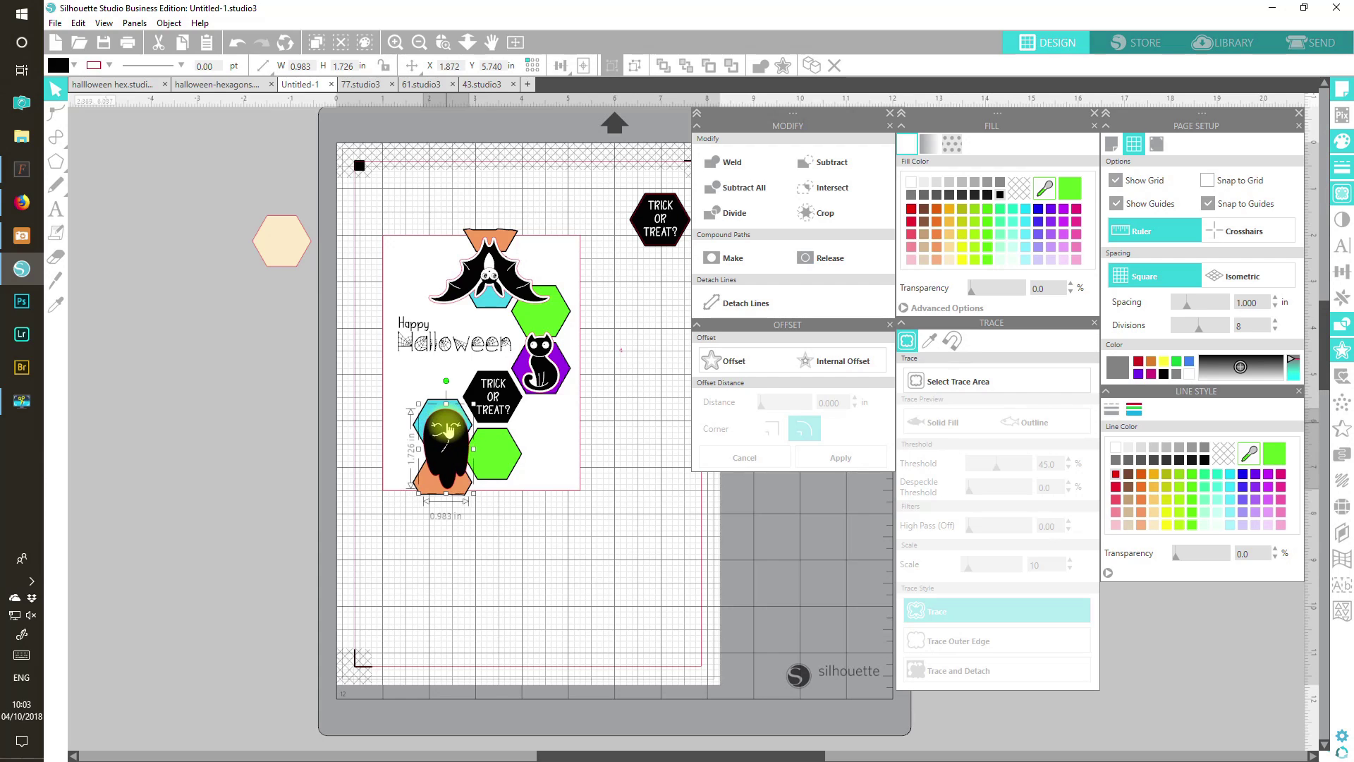
{"action": "left_click_drag", "start_coordinate": [442, 430], "coordinate": [447, 538]}
{"action": "left_click", "coordinate": [620, 393]}
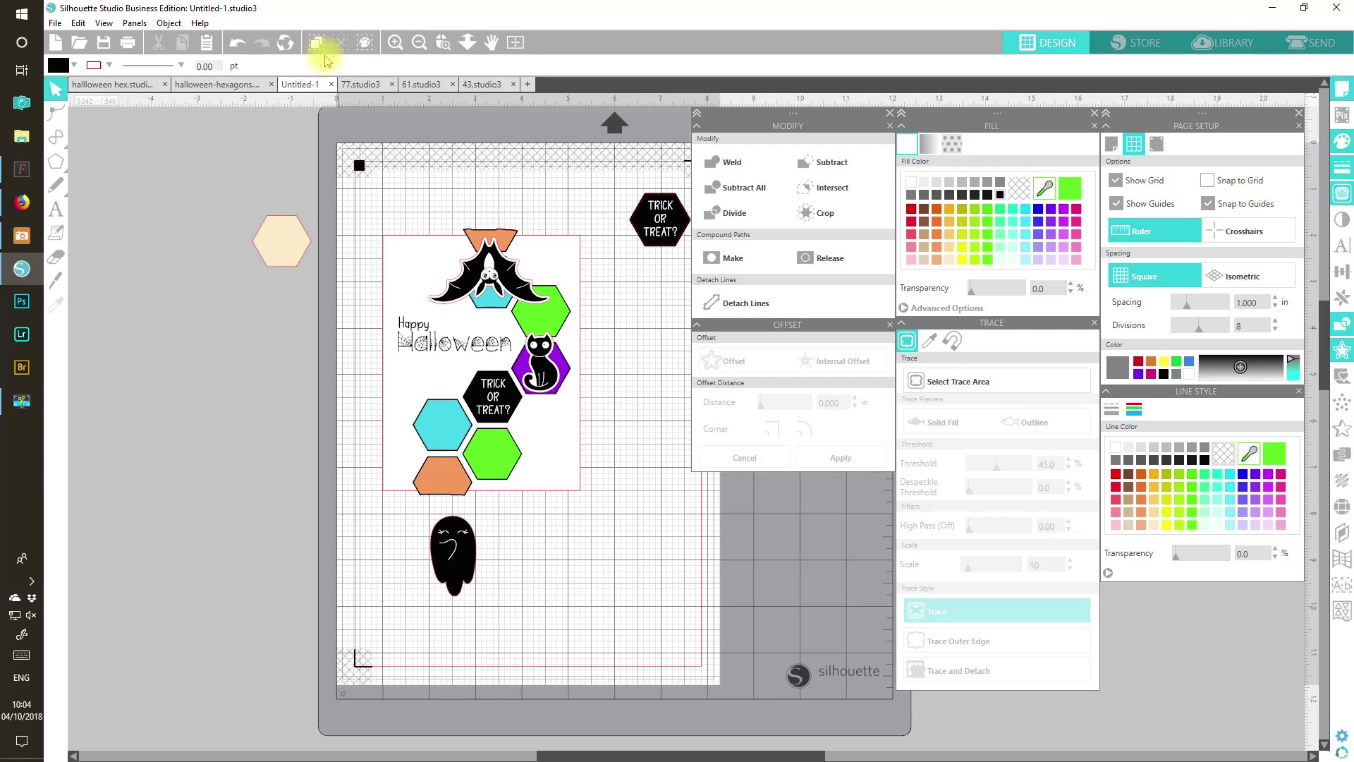
Add a rounded outer offset of 0.045 in around the ghost
{"action": "left_click", "coordinate": [472, 573]}
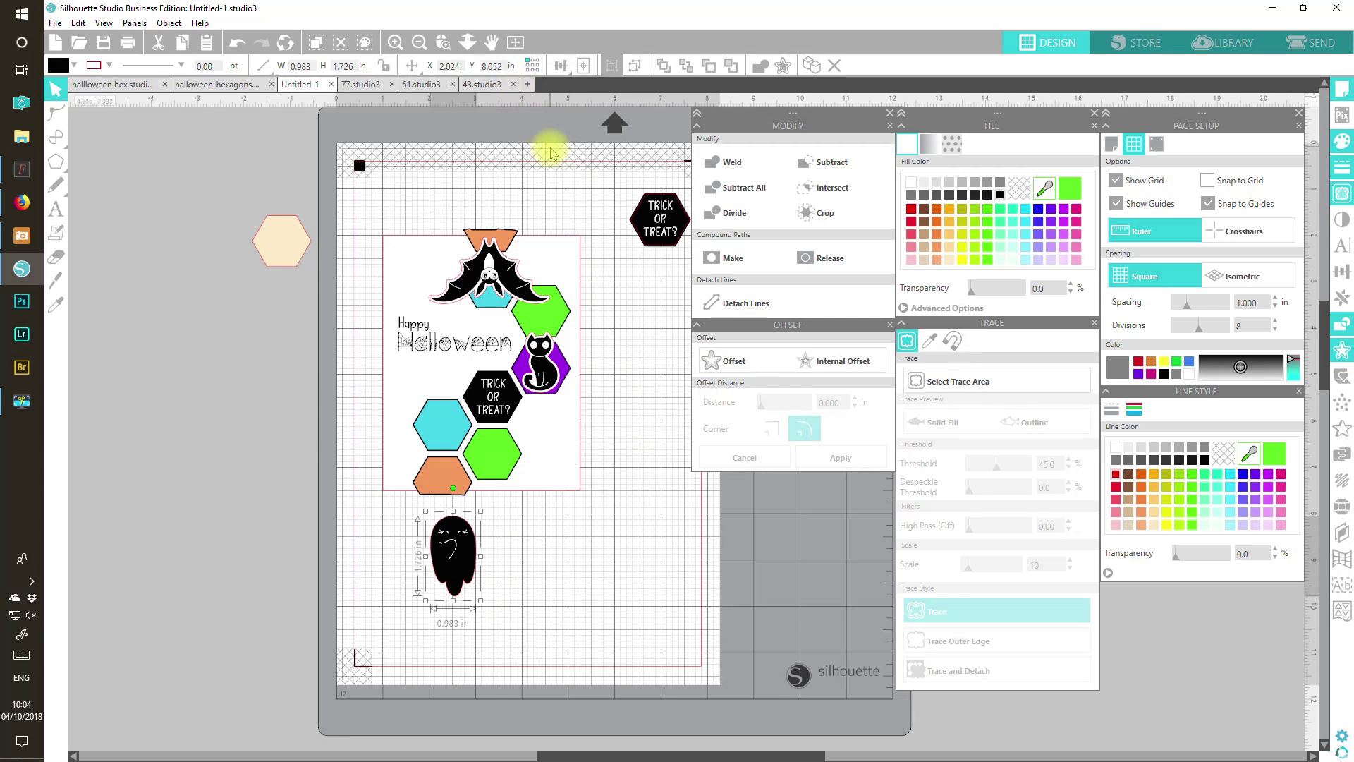
{"action": "left_click", "coordinate": [445, 43]}
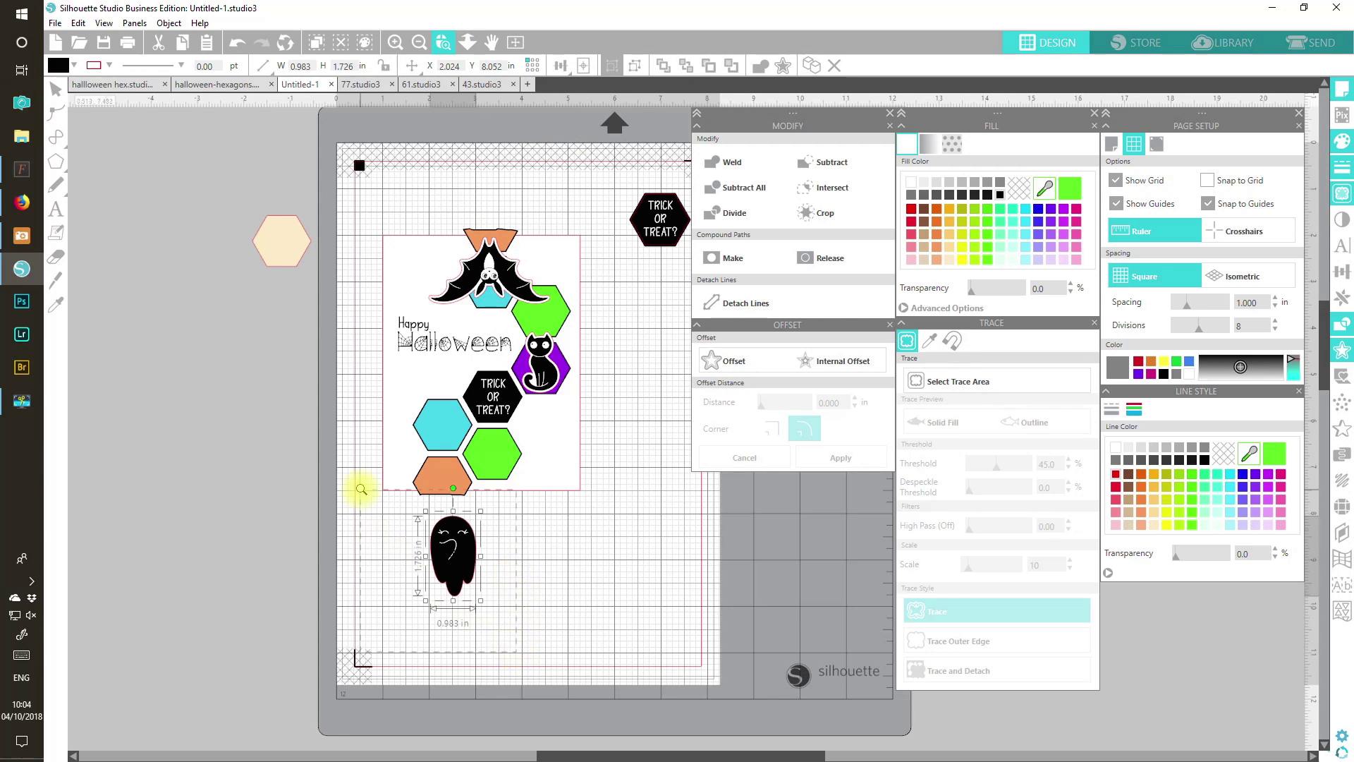
{"action": "left_click", "coordinate": [361, 489]}
{"action": "left_click_drag", "start_coordinate": [642, 756], "coordinate": [791, 759]}
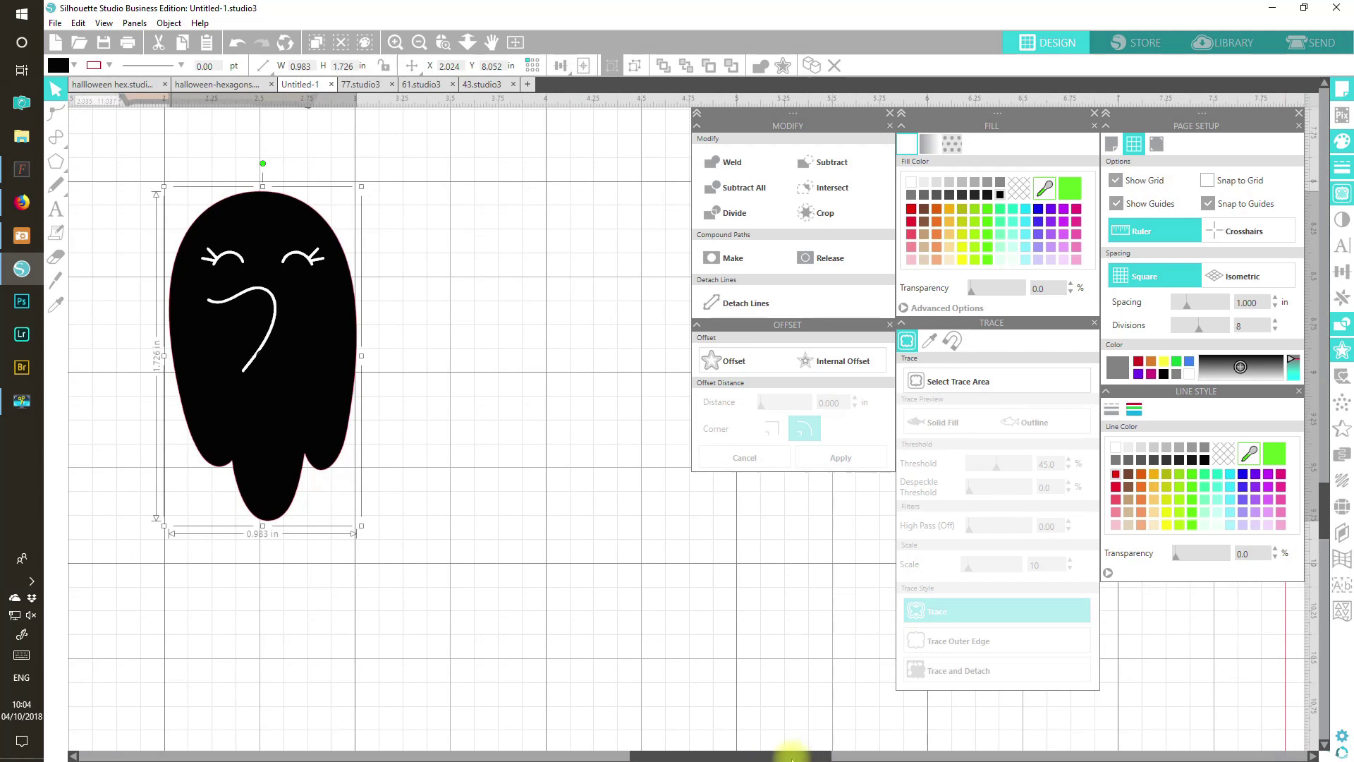
{"action": "left_click", "coordinate": [753, 362]}
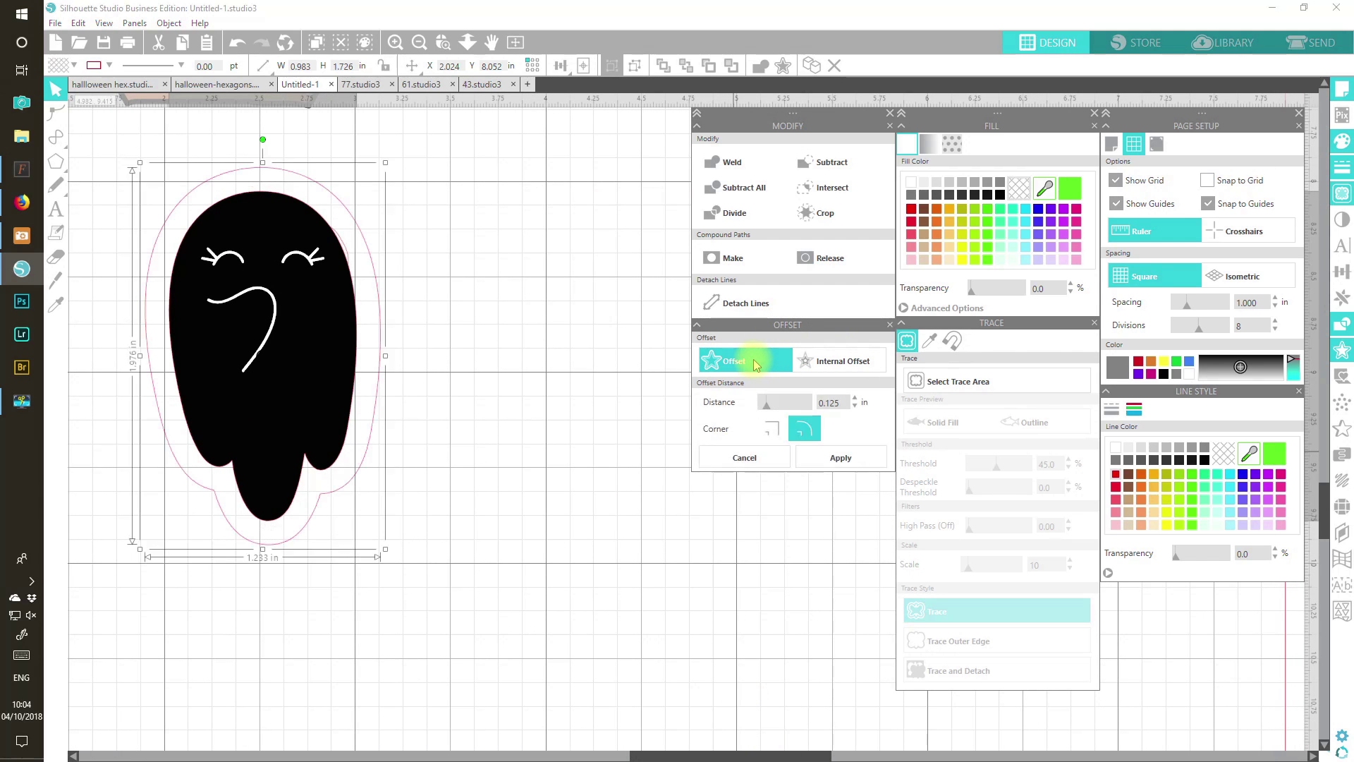
{"action": "left_click", "coordinate": [856, 407]}
{"action": "left_click", "coordinate": [855, 407]}
{"action": "left_click", "coordinate": [856, 407]}
{"action": "left_click", "coordinate": [855, 407]}
{"action": "left_click", "coordinate": [856, 407]}
{"action": "left_click", "coordinate": [855, 407]}
{"action": "left_click", "coordinate": [855, 407]}
{"action": "left_click", "coordinate": [855, 407]}
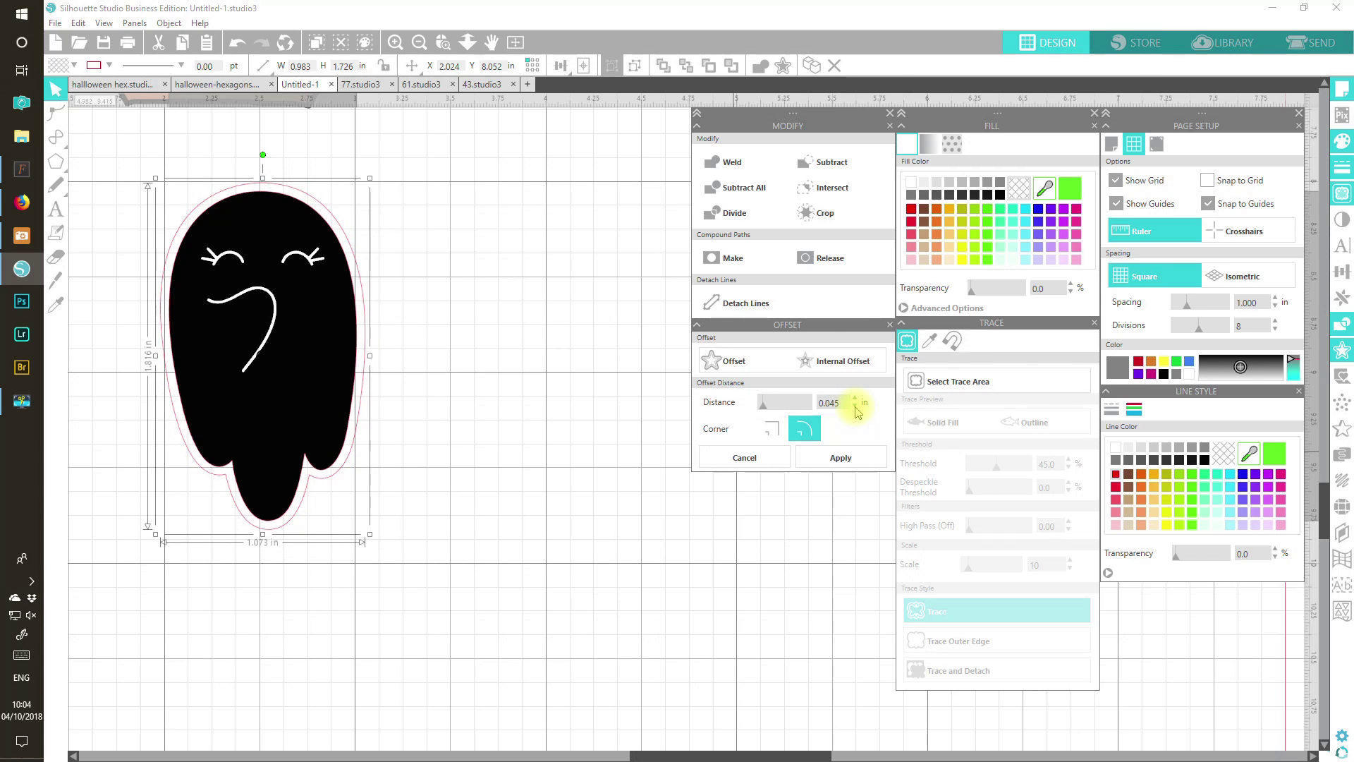
{"action": "left_click", "coordinate": [844, 456]}
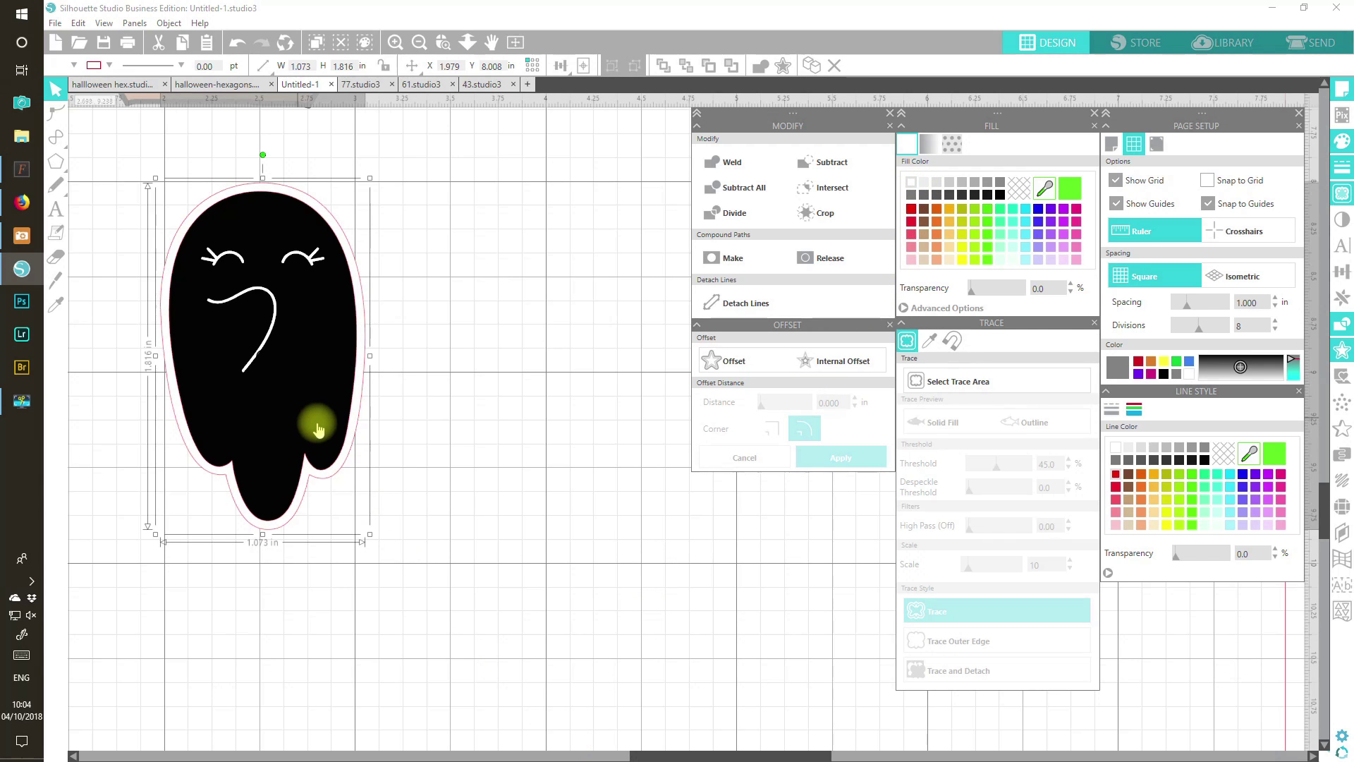
Center the black ghost on its white offset shape and group the two together
{"action": "mouse_move", "coordinate": [311, 423]}
{"action": "left_mouse_down"}
{"action": "mouse_move", "coordinate": [553, 637]}
{"action": "mouse_move", "coordinate": [392, 526]}
{"action": "mouse_move", "coordinate": [325, 421]}
{"action": "mouse_move", "coordinate": [426, 426]}
{"action": "mouse_move", "coordinate": [447, 459]}
{"action": "mouse_move", "coordinate": [319, 421]}
{"action": "left_mouse_up"}
{"action": "left_click_drag", "start_coordinate": [431, 472], "coordinate": [247, 342]}
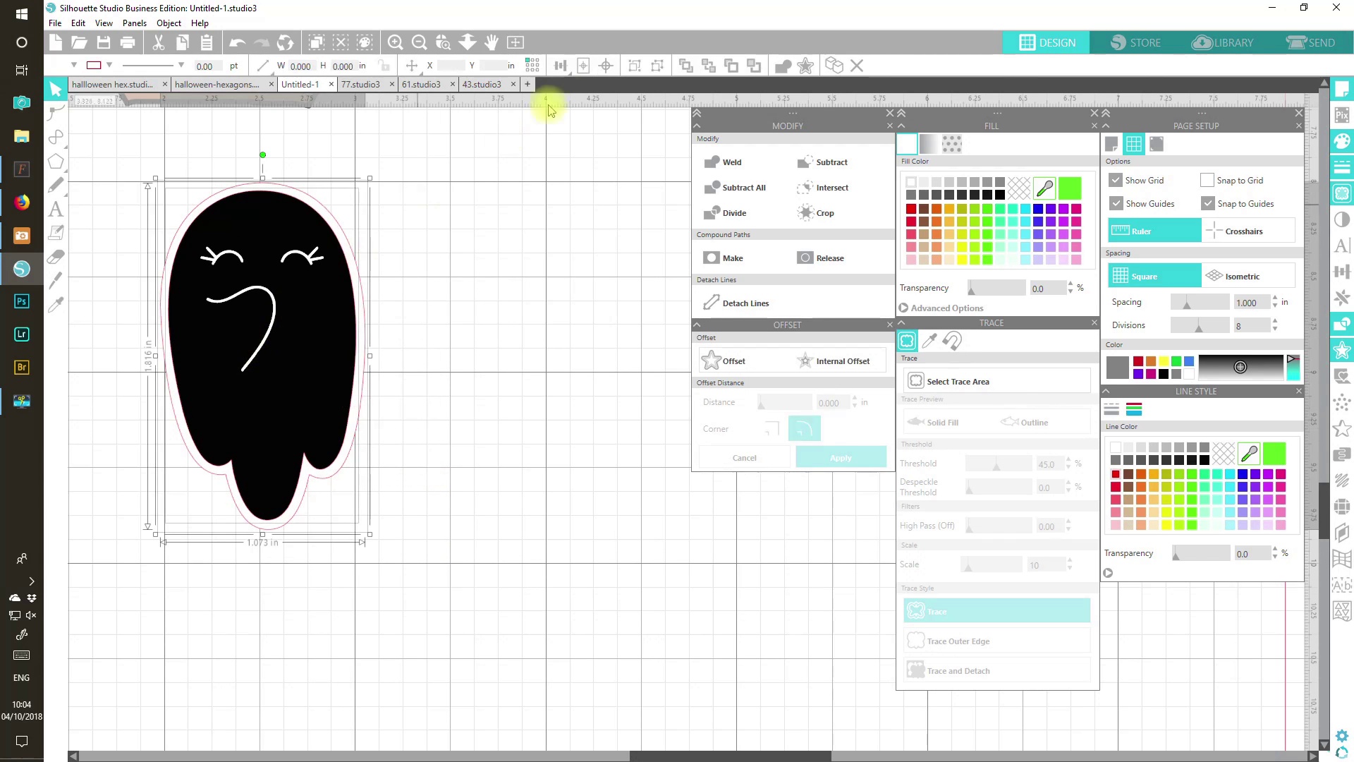
{"action": "left_click", "coordinate": [592, 67]}
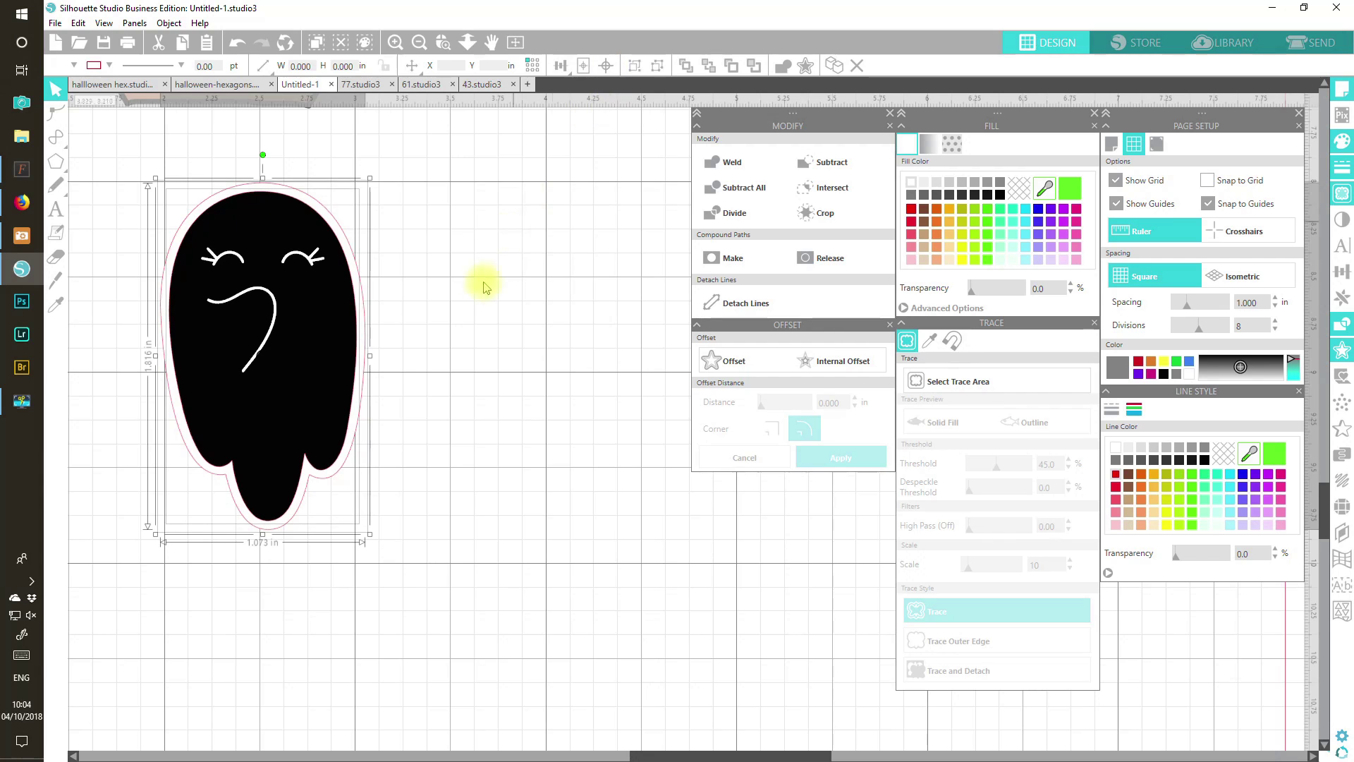
{"action": "left_click", "coordinate": [634, 66]}
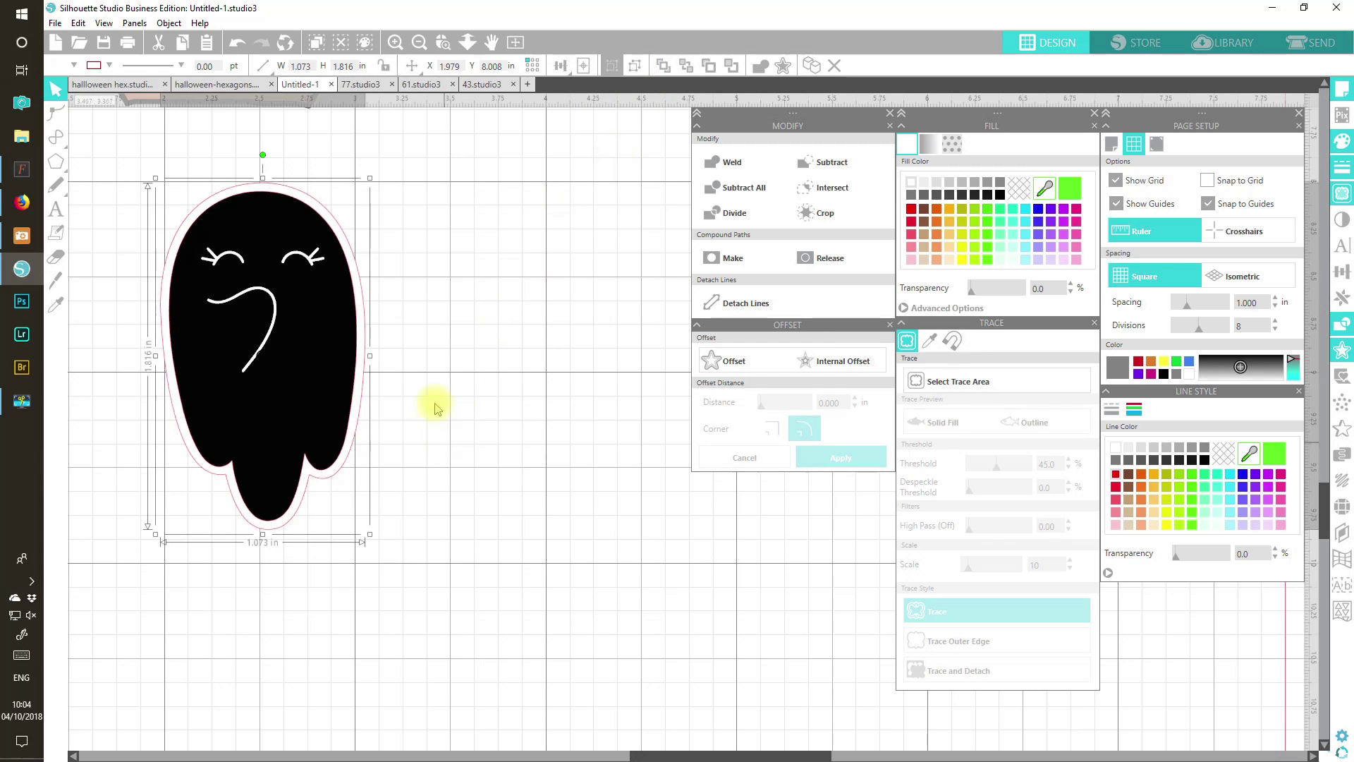
Move the grouped ghost onto the lower blue and orange hexagons of the card and tilt it slightly clockwise
{"action": "left_click", "coordinate": [516, 42]}
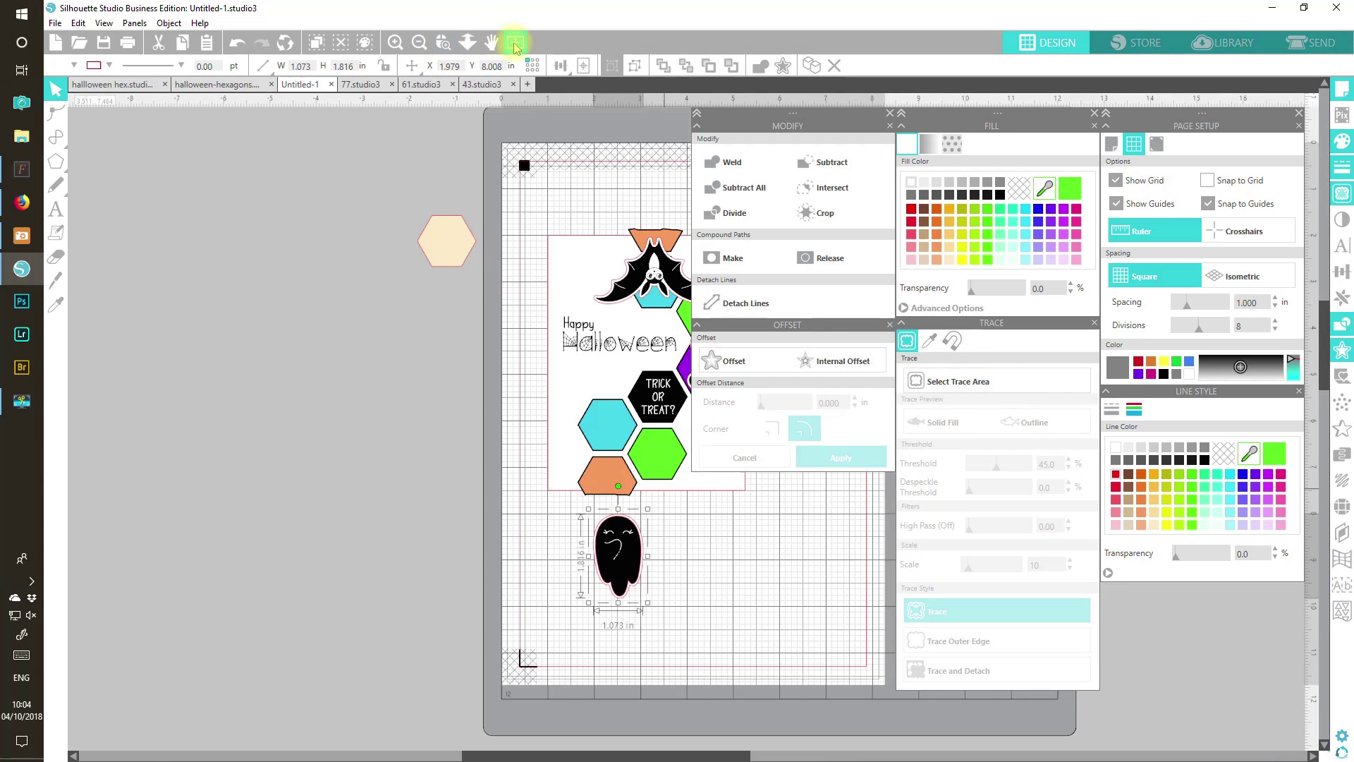
{"action": "left_click", "coordinate": [396, 42]}
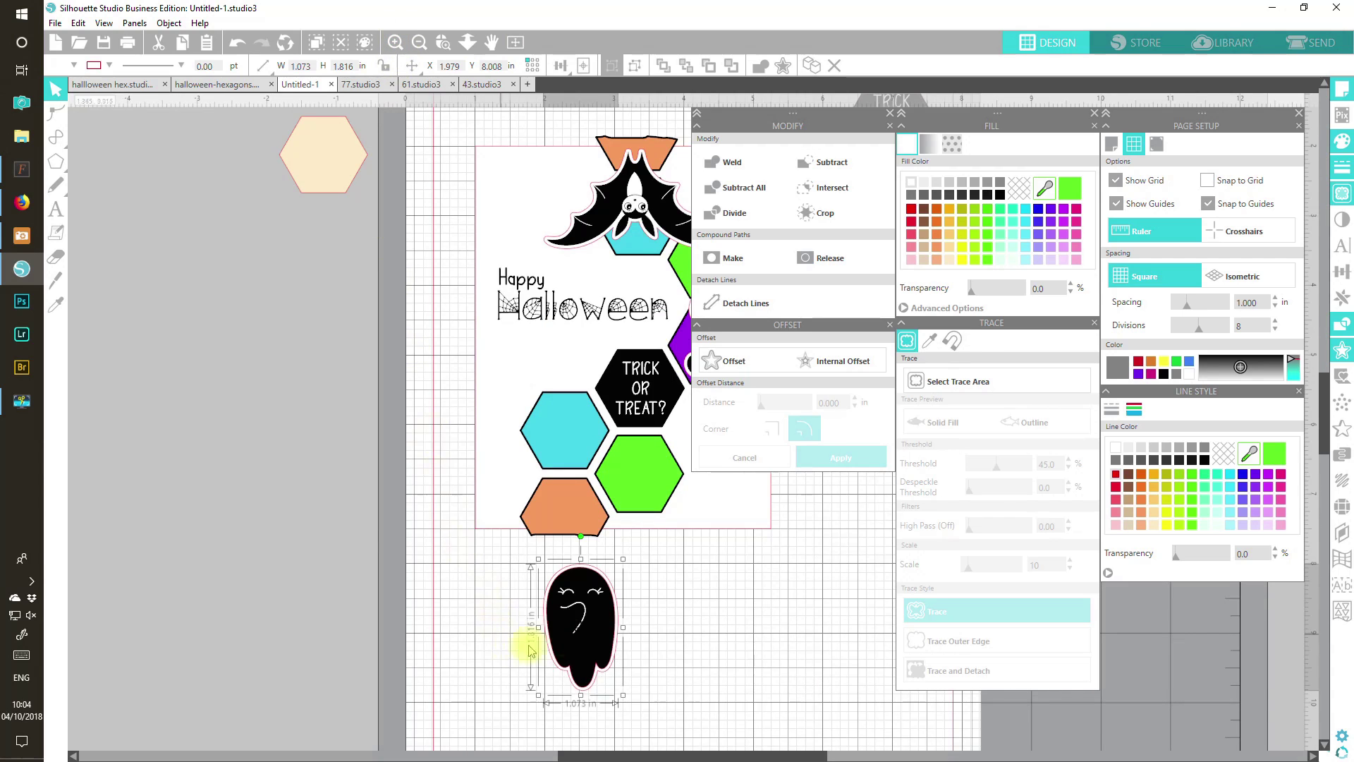
{"action": "left_click_drag", "start_coordinate": [570, 647], "coordinate": [559, 485]}
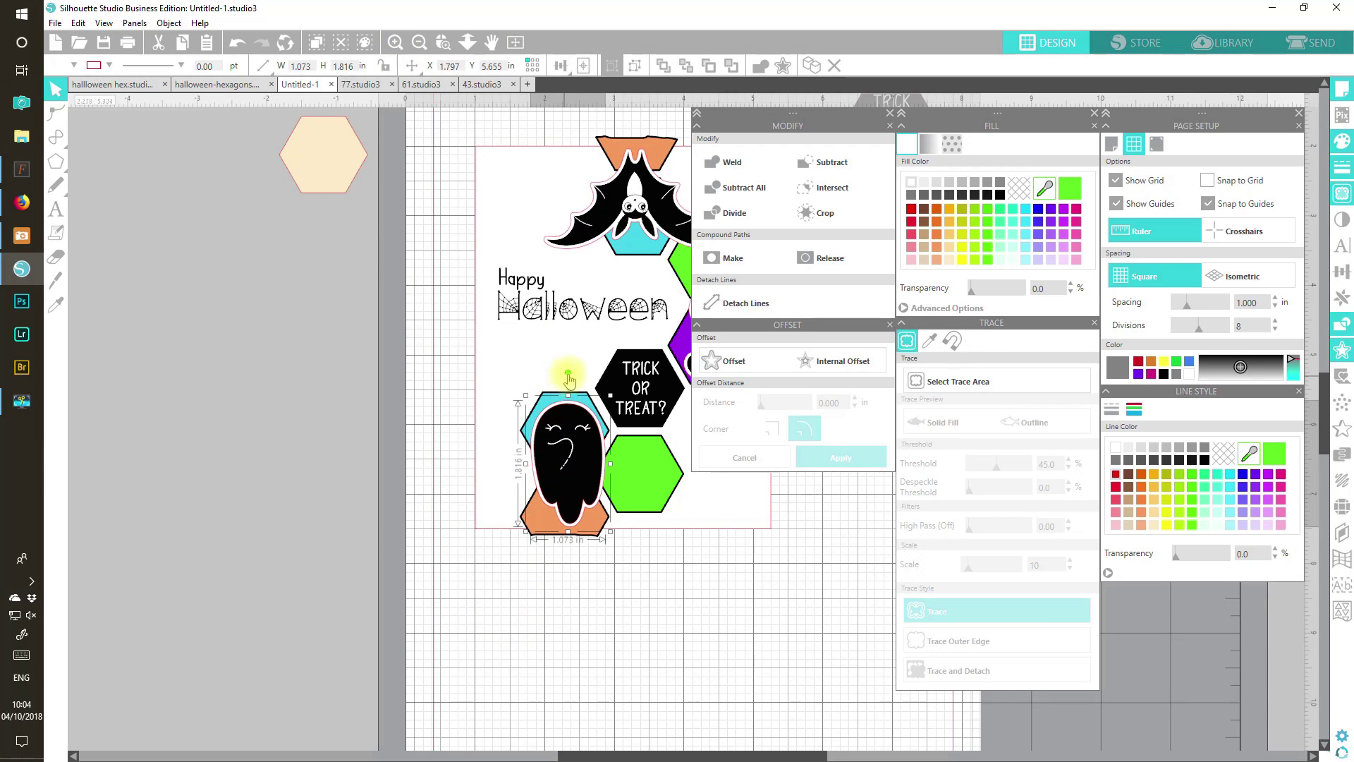
{"action": "left_click_drag", "start_coordinate": [574, 375], "coordinate": [582, 418]}
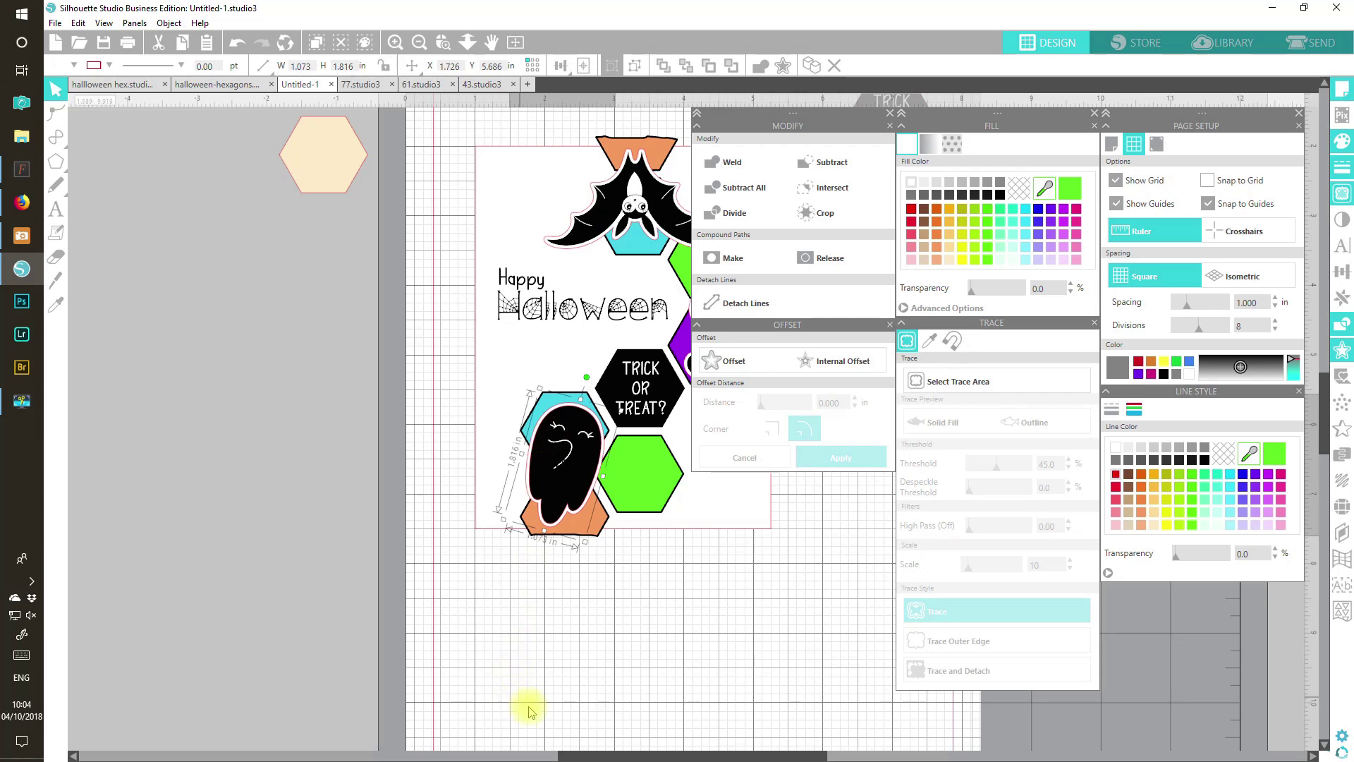
Close the Modify, Offset and Trace panels to clear the view of the whole card
{"action": "left_click", "coordinate": [890, 113]}
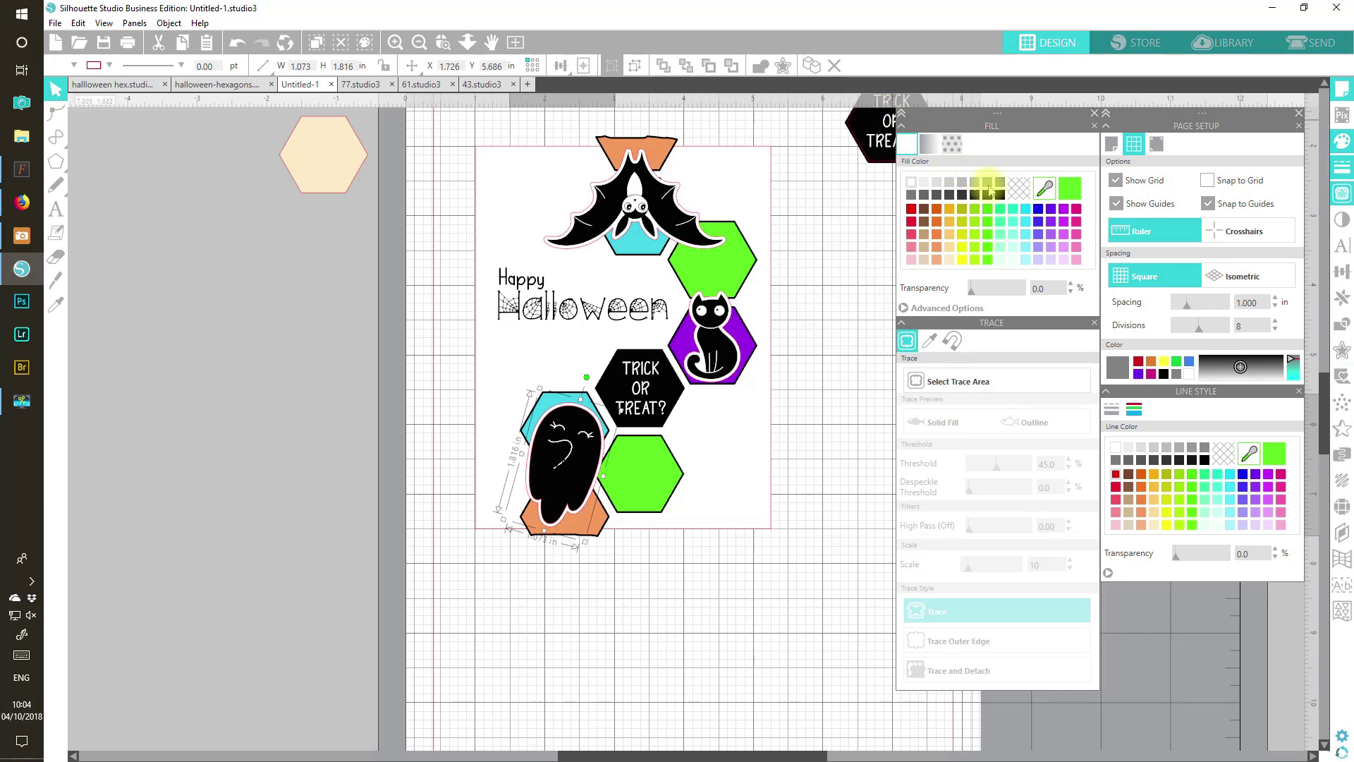
{"action": "left_click", "coordinate": [1096, 326]}
{"action": "left_click_drag", "start_coordinate": [620, 752], "coordinate": [677, 753]}
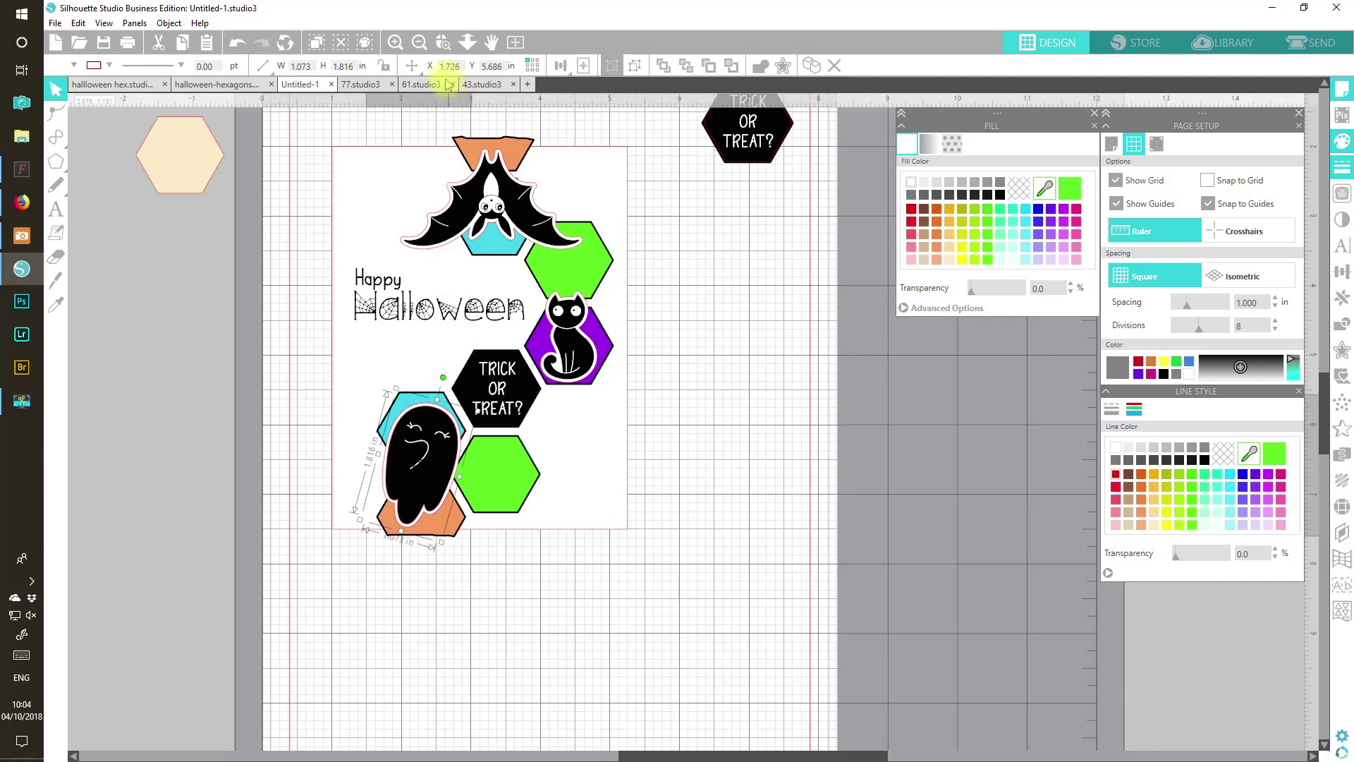
{"action": "left_click", "coordinate": [420, 43]}
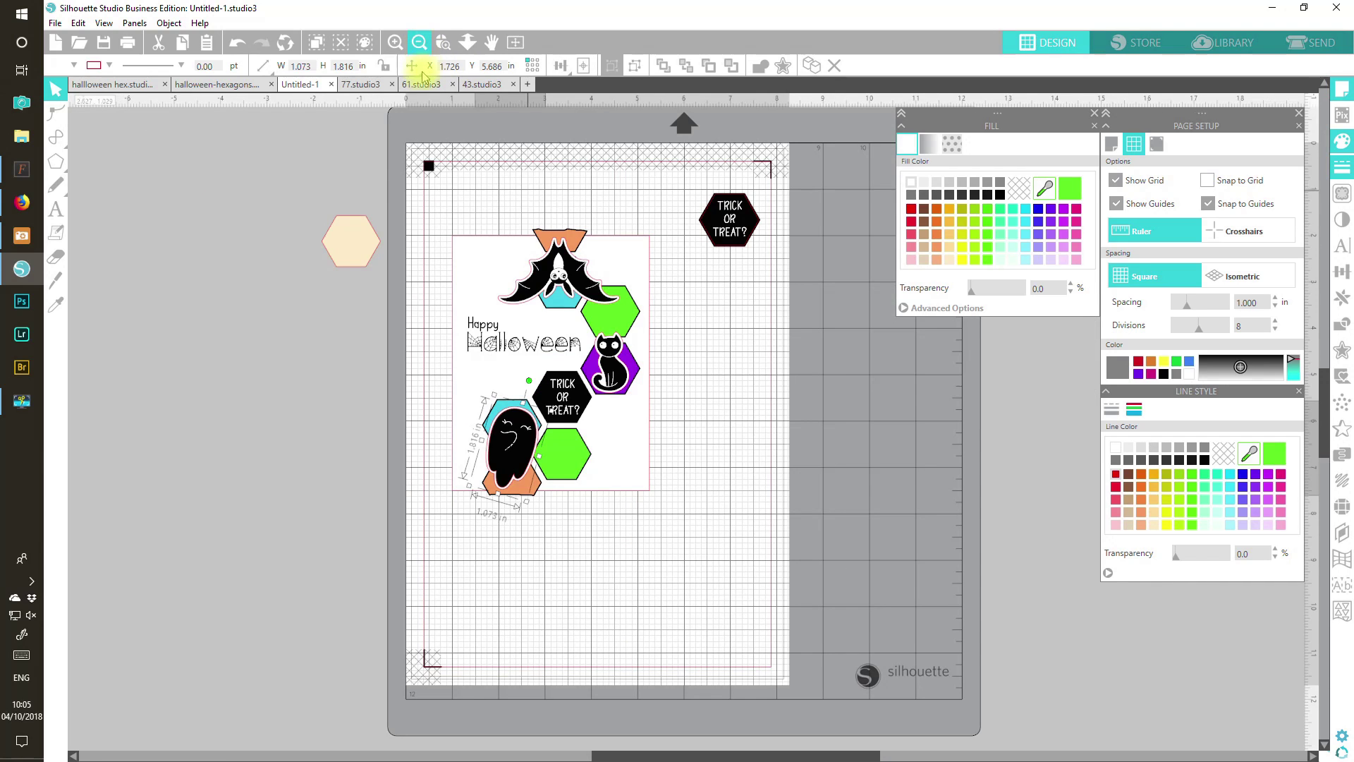
Move the spare cream hexagon slightly higher beside the page
{"action": "left_click", "coordinate": [352, 220]}
{"action": "left_click_drag", "start_coordinate": [352, 220], "coordinate": [357, 183]}
{"action": "left_click", "coordinate": [430, 199]}
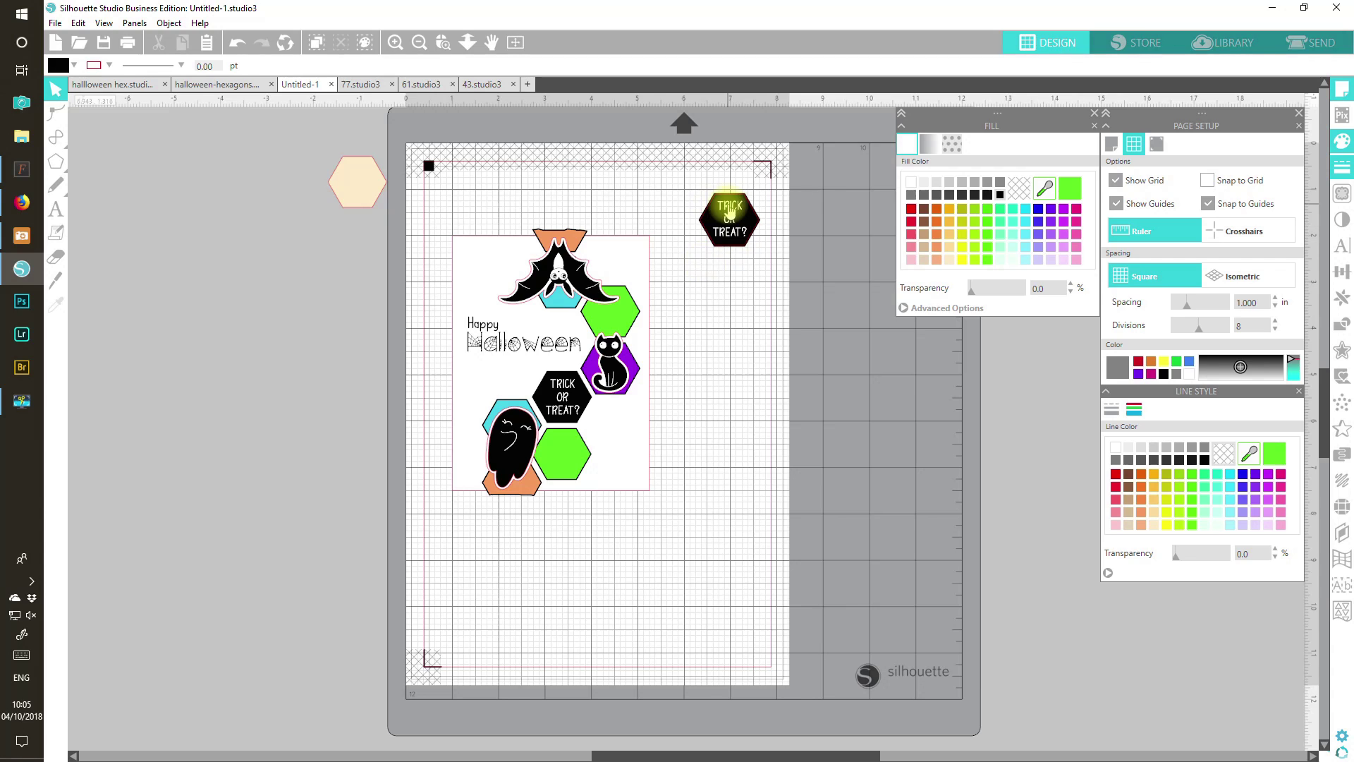
Move the bat, cat and ghost off the hexagons into the empty page area around the card
{"action": "left_click_drag", "start_coordinate": [596, 304], "coordinate": [709, 582]}
{"action": "left_click_drag", "start_coordinate": [616, 380], "coordinate": [731, 360]}
{"action": "left_click_drag", "start_coordinate": [502, 455], "coordinate": [725, 455]}
{"action": "left_click", "coordinate": [665, 572]}
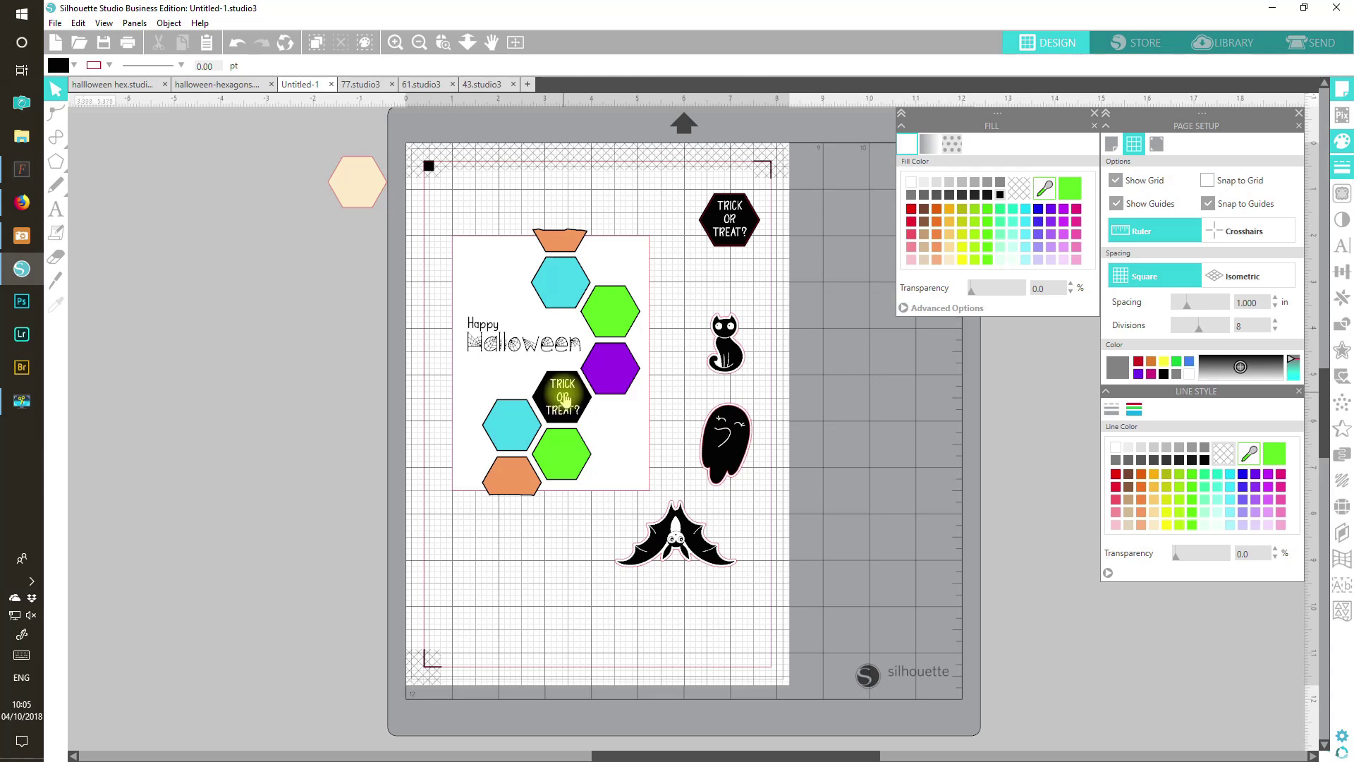
Delete the "TRICK OR TREAT?" text and the black hexagon behind it from the card
{"action": "left_click", "coordinate": [564, 399]}
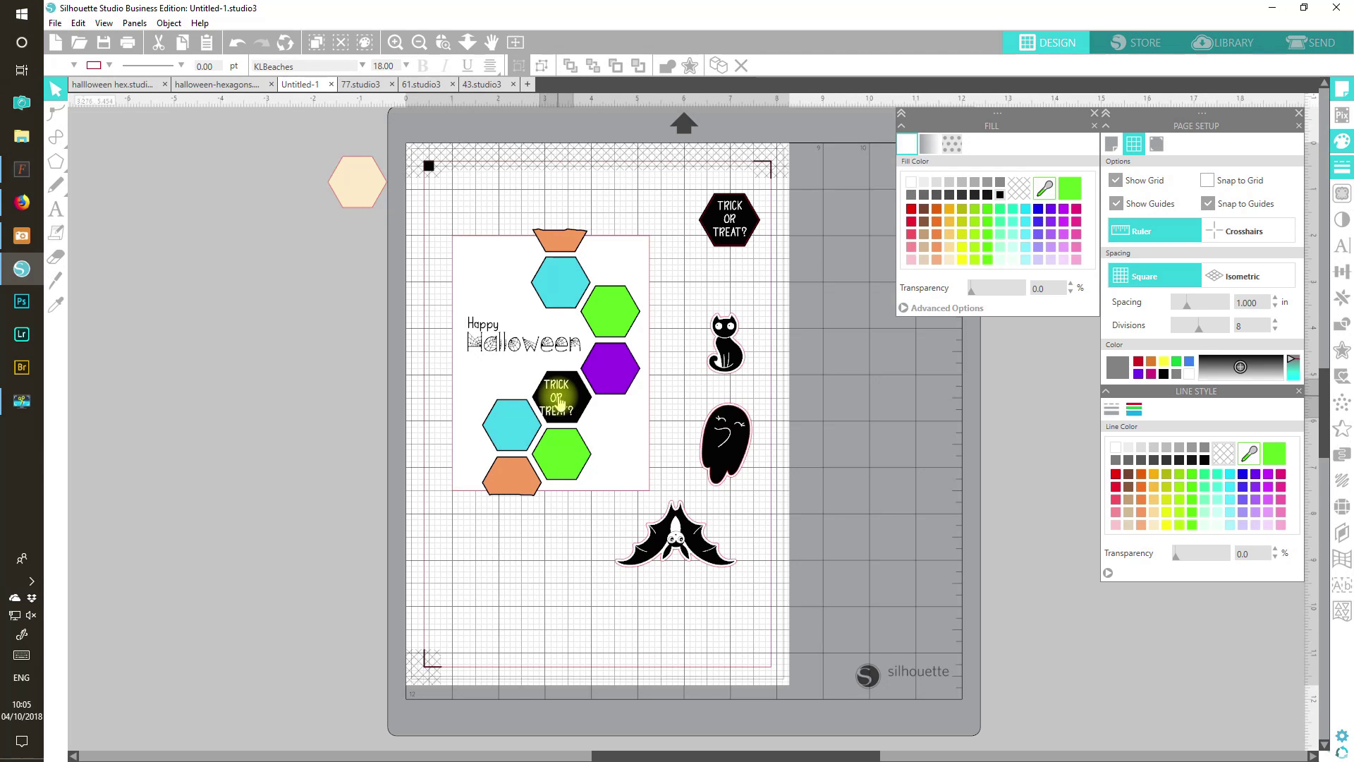
{"action": "left_click", "coordinate": [557, 408]}
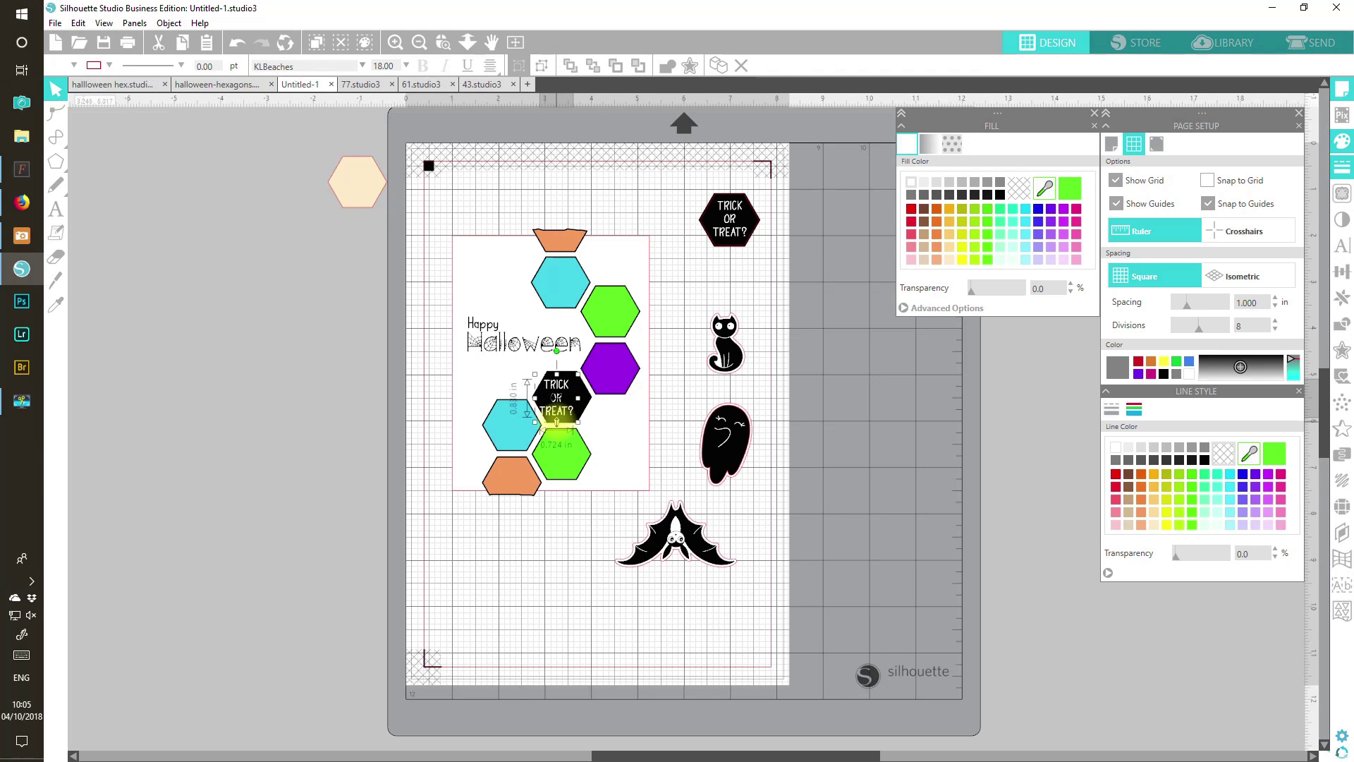
{"action": "key", "text": "Delete"}
{"action": "left_click", "coordinate": [572, 414]}
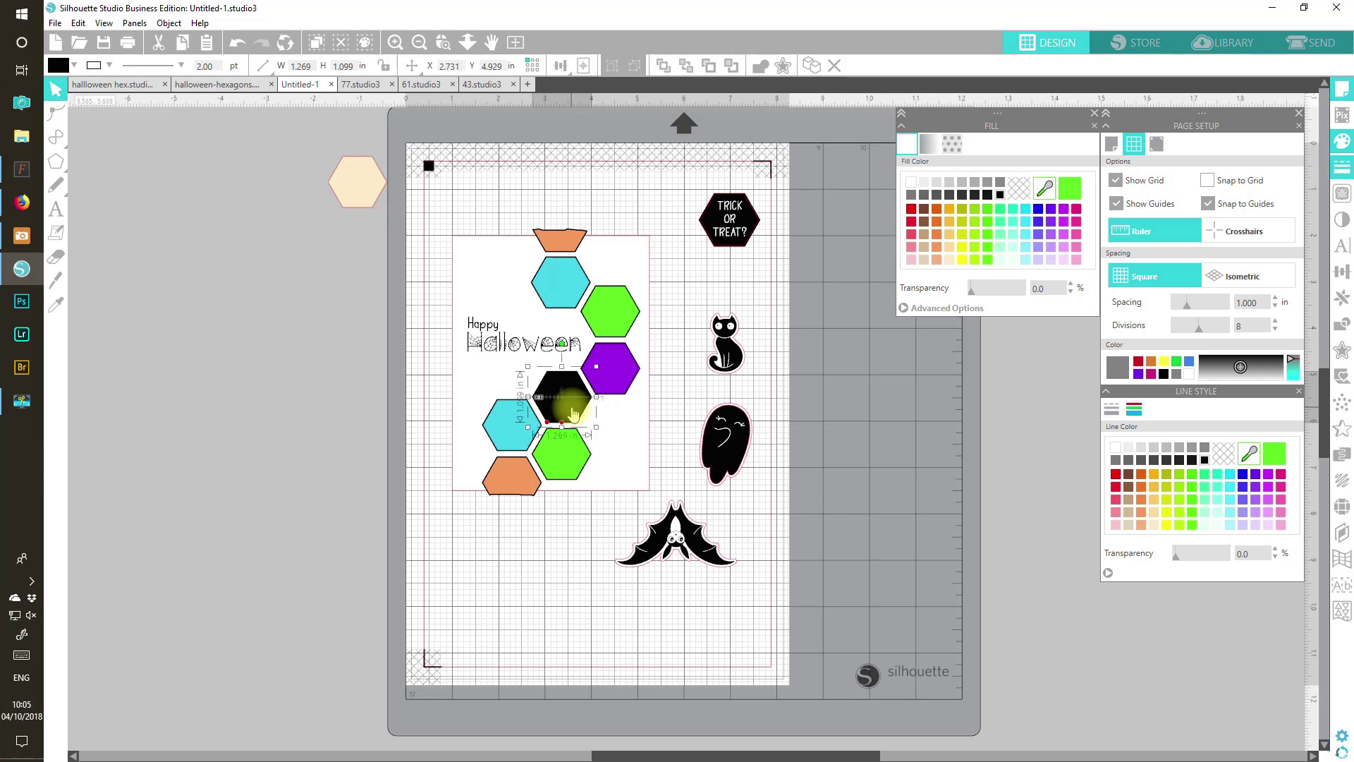
{"action": "key", "text": "Delete"}
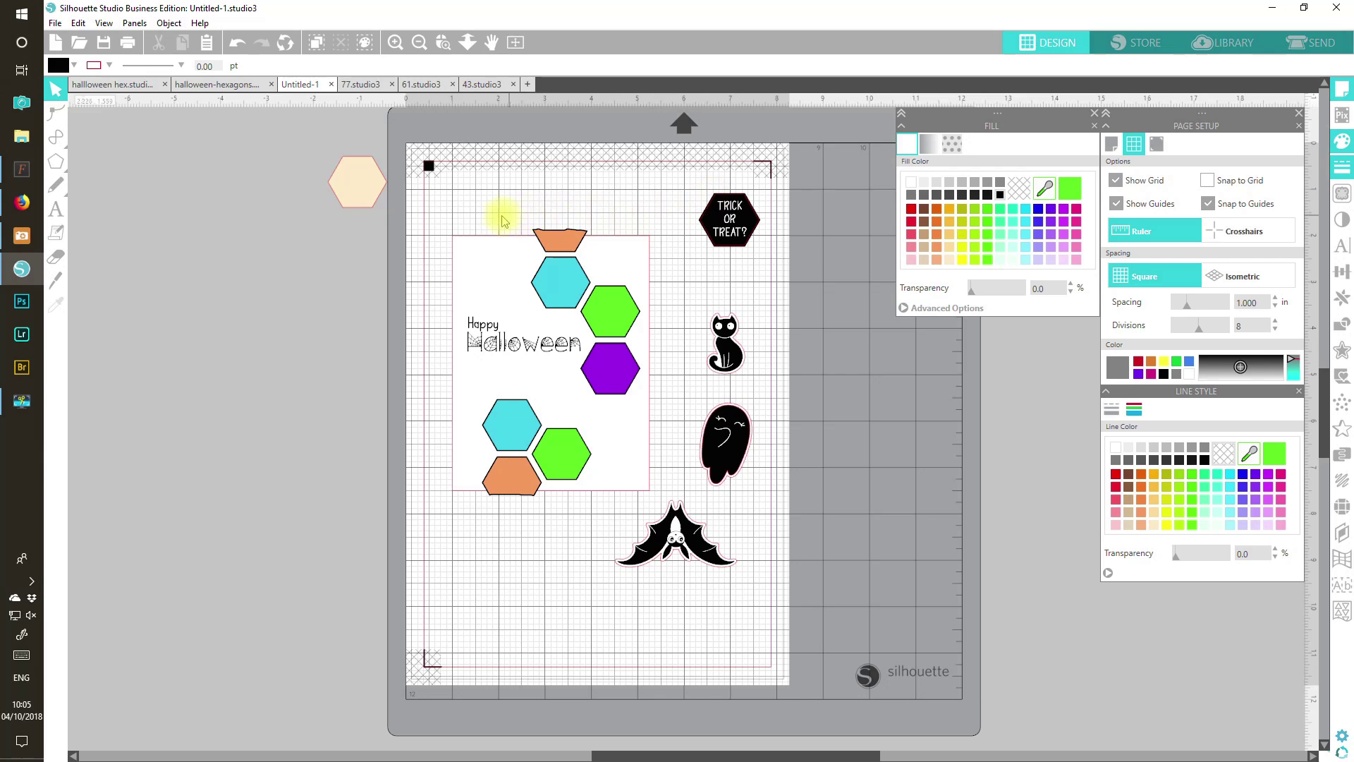
Group the card outline with all its hexagons and text, and move it up to the page's top-left registration mark
{"action": "left_click_drag", "start_coordinate": [439, 221], "coordinate": [656, 503]}
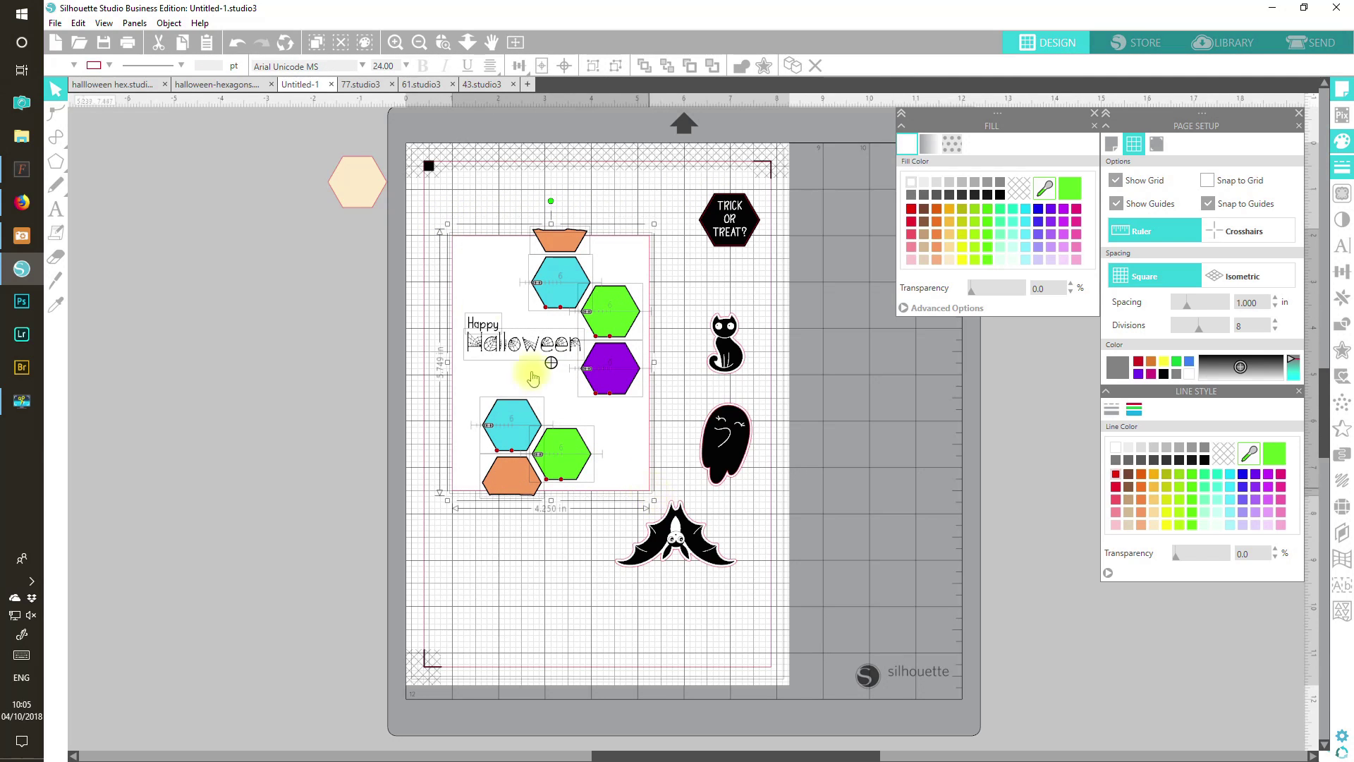
{"action": "left_click", "coordinate": [594, 66]}
{"action": "left_click_drag", "start_coordinate": [493, 386], "coordinate": [487, 326]}
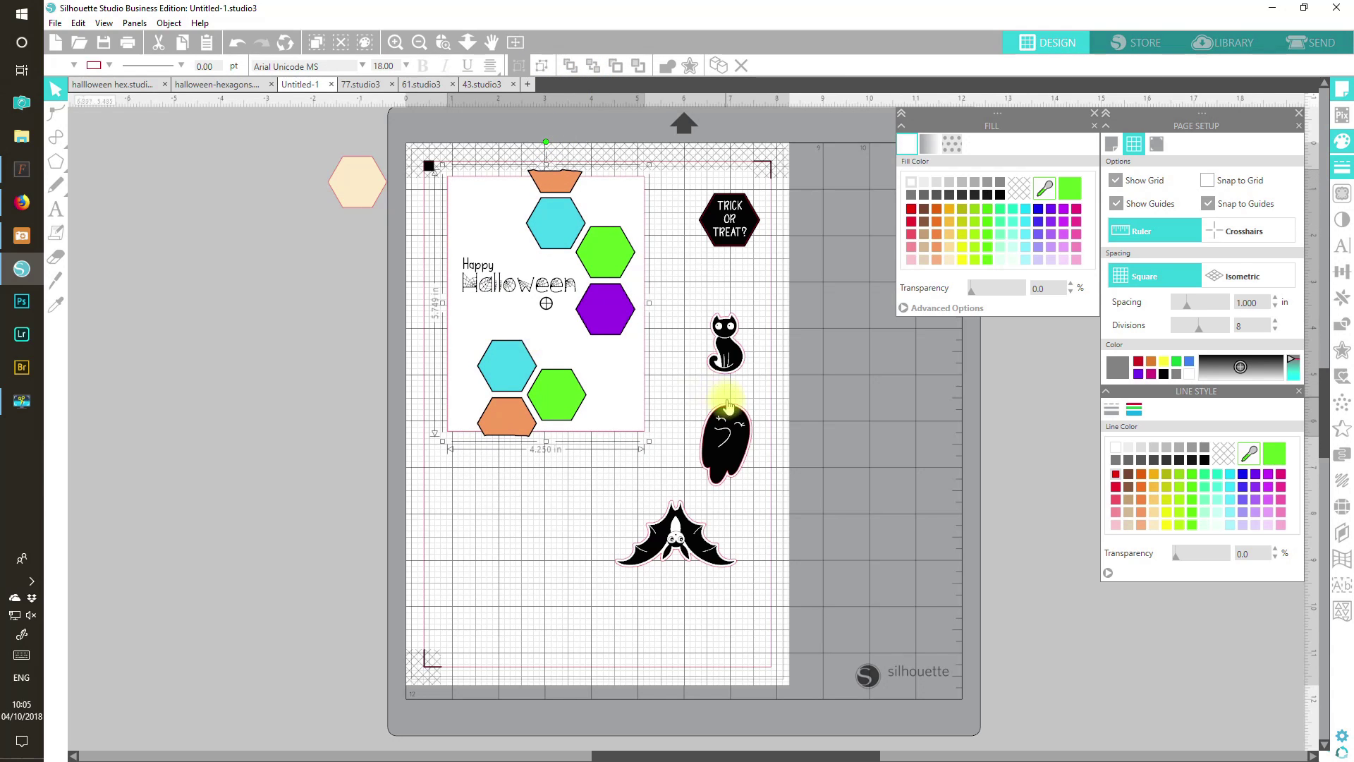
Arrange the "TRICK OR TREAT?" hexagon, cat, ghost and bat closely beside the card, inside the registration marks
{"action": "left_click_drag", "start_coordinate": [727, 240], "coordinate": [682, 230]}
{"action": "left_click_drag", "start_coordinate": [738, 360], "coordinate": [755, 240]}
{"action": "left_click_drag", "start_coordinate": [727, 436], "coordinate": [698, 269]}
{"action": "left_click_drag", "start_coordinate": [702, 553], "coordinate": [736, 378]}
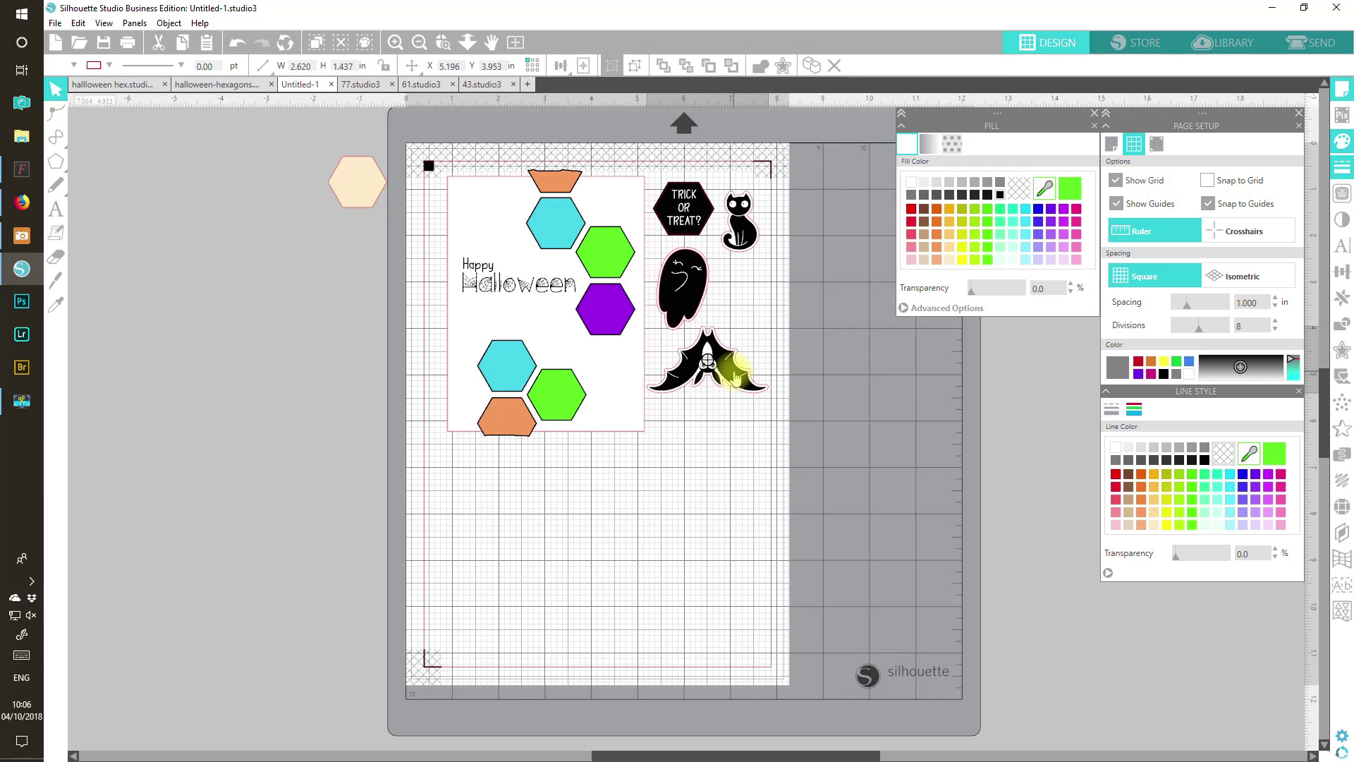
{"action": "key", "text": "Escape"}
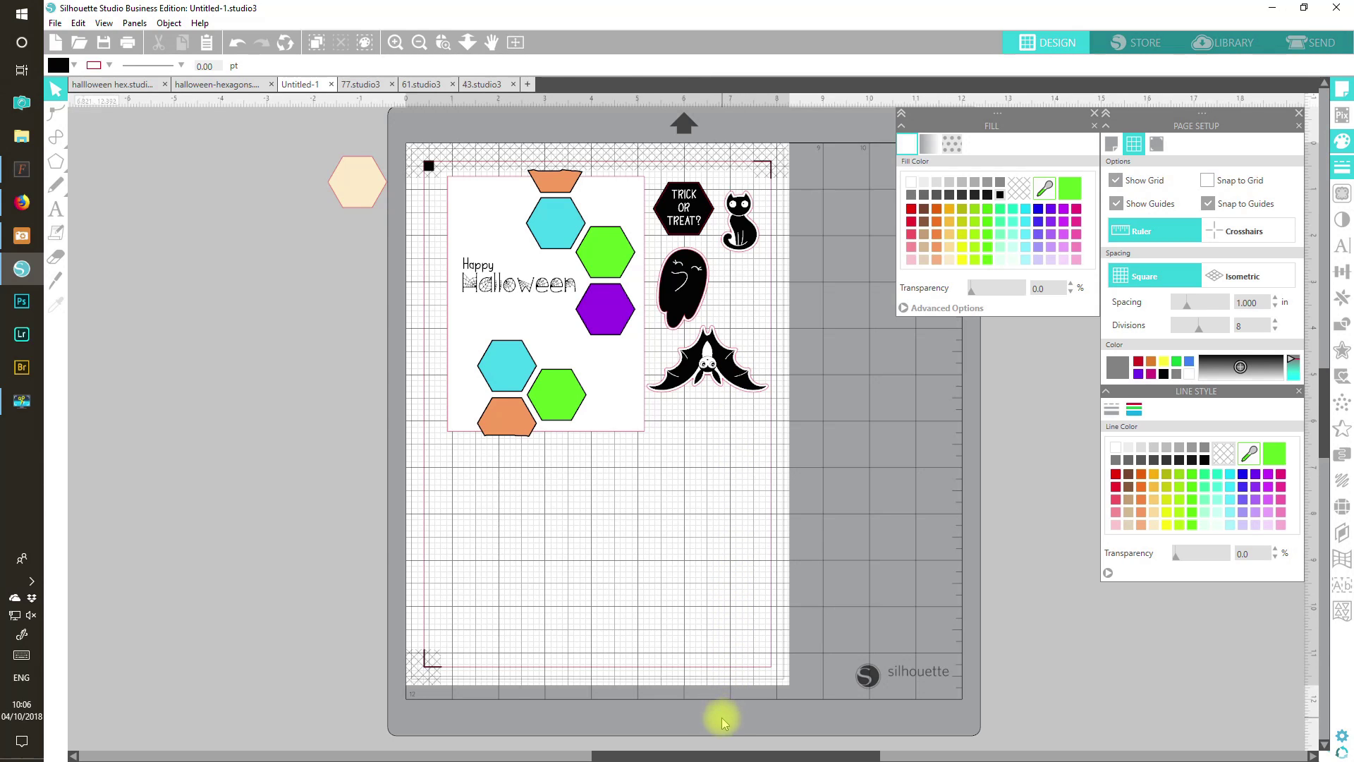
Set the cut actions to be assigned by line, check the cut lines in the send preview, and return to the design
{"action": "left_click", "coordinate": [1296, 47]}
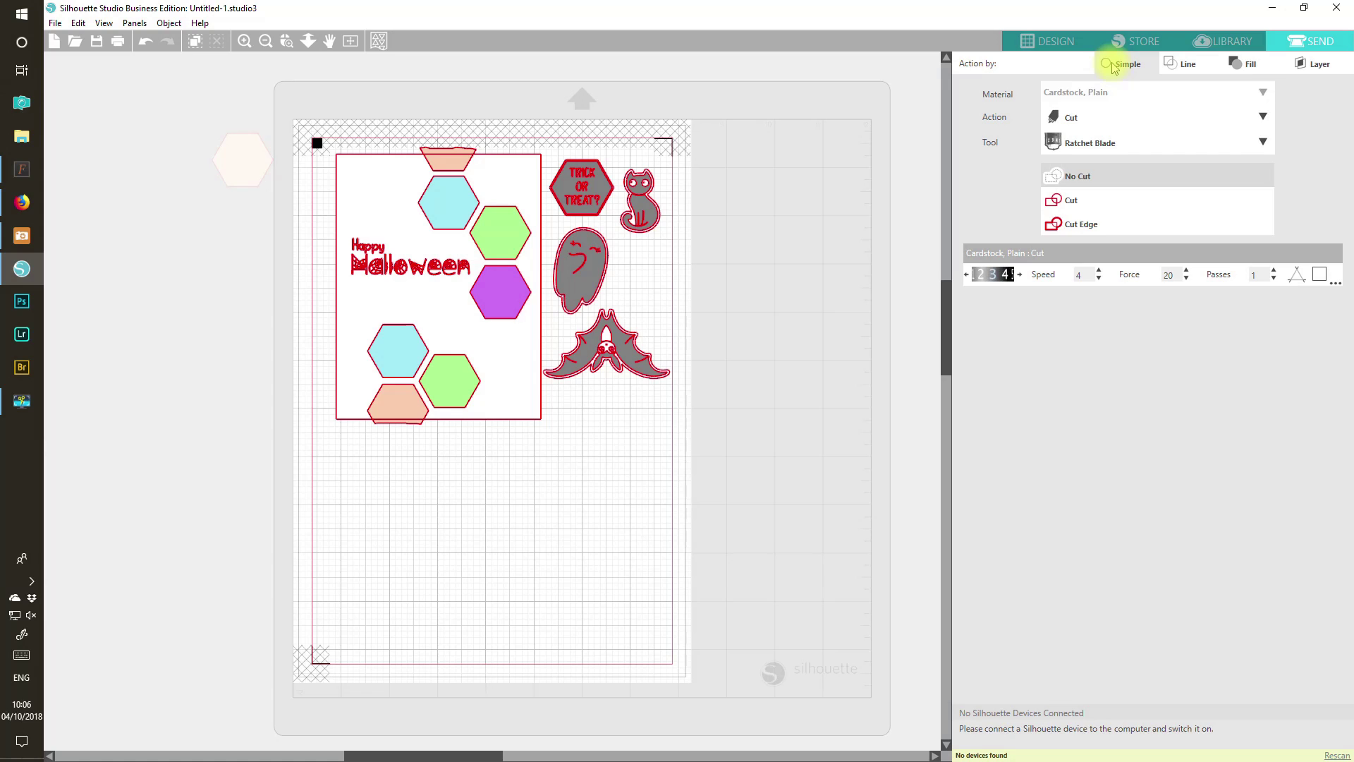
{"action": "left_click", "coordinate": [1179, 64]}
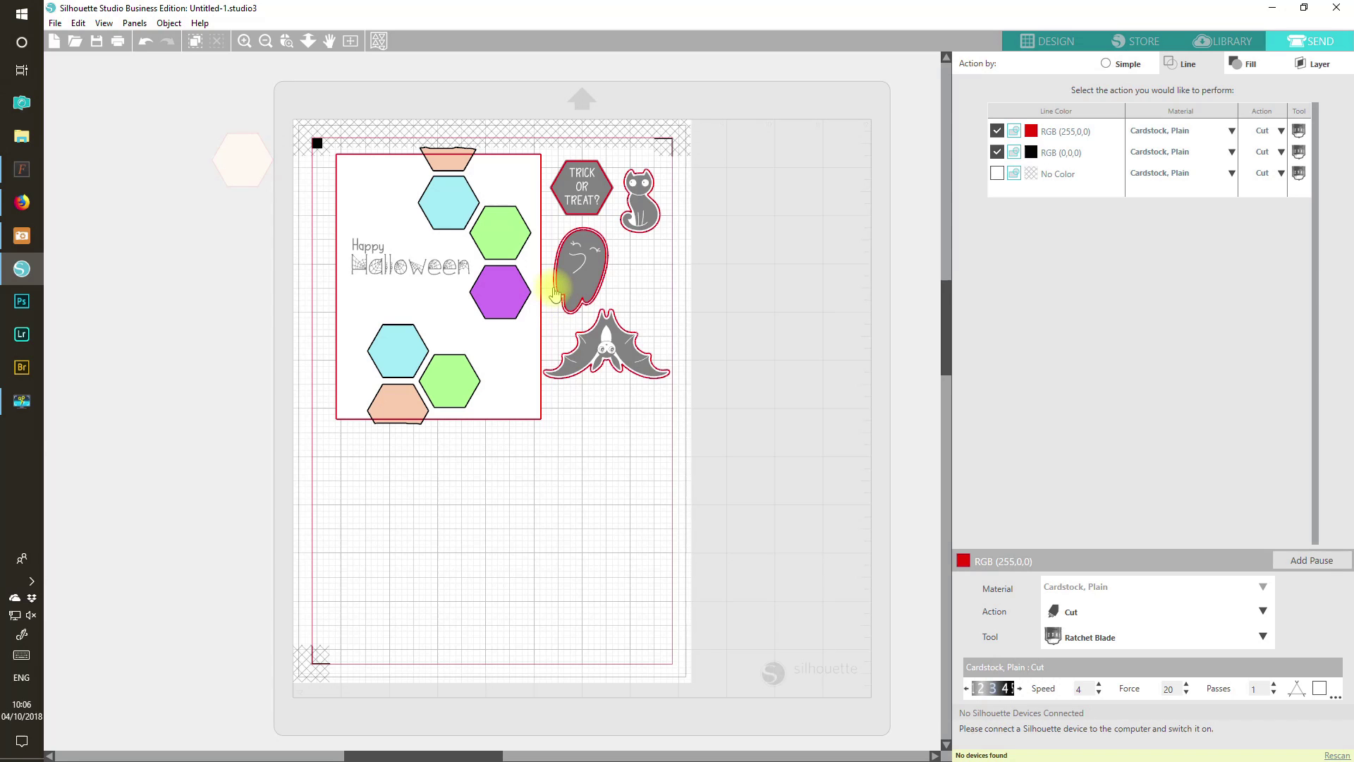
{"action": "left_click", "coordinate": [1056, 41]}
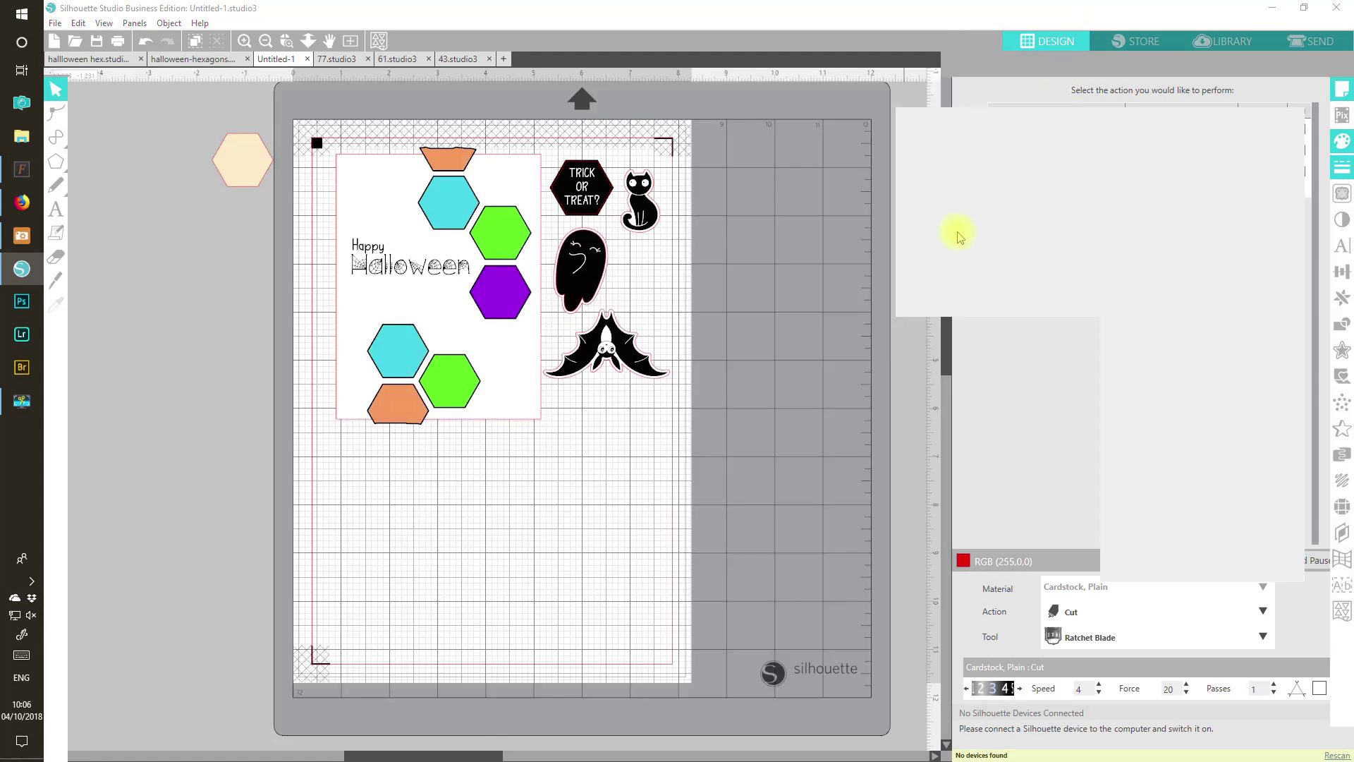
Ungroup the ghost from its offset outline to examine its line colour up close, and group the two again
{"action": "left_click", "coordinate": [772, 291]}
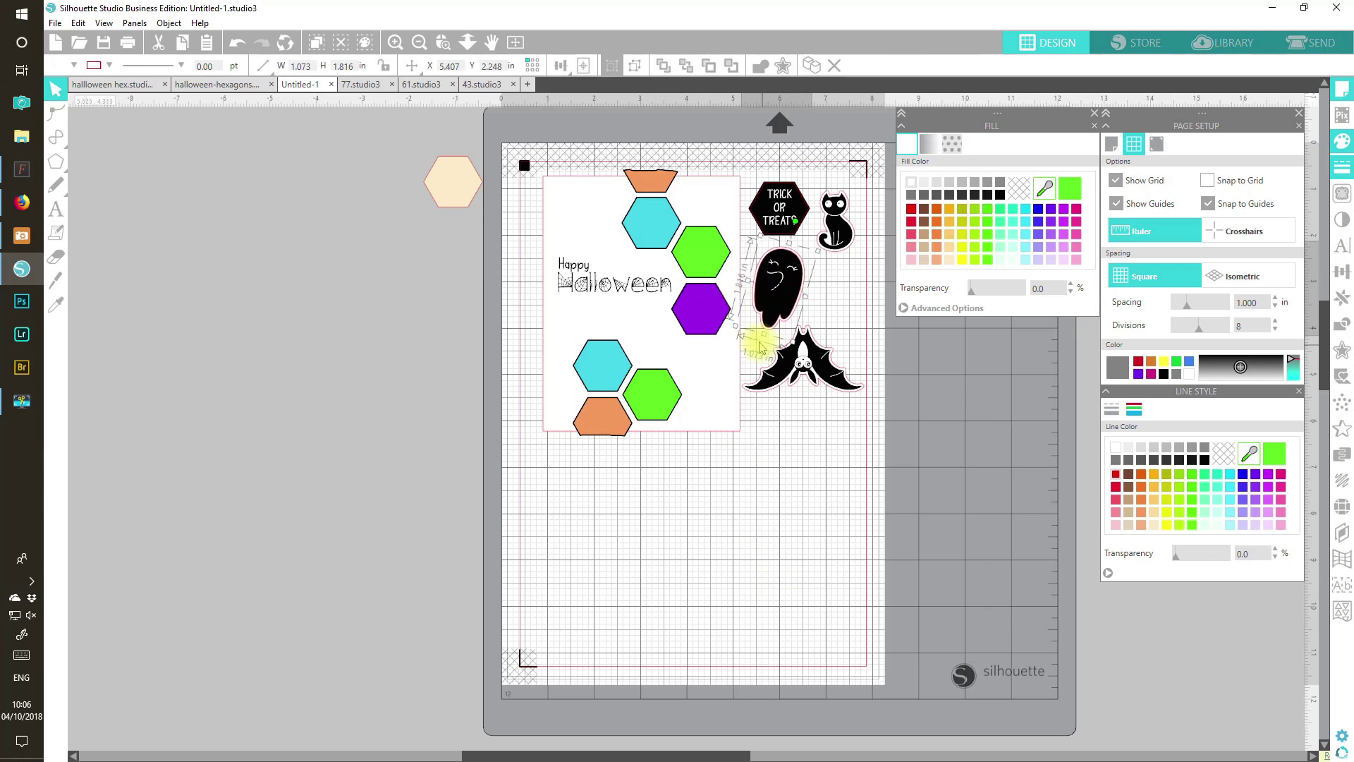
{"action": "left_click", "coordinate": [635, 66]}
{"action": "left_click", "coordinate": [443, 42]}
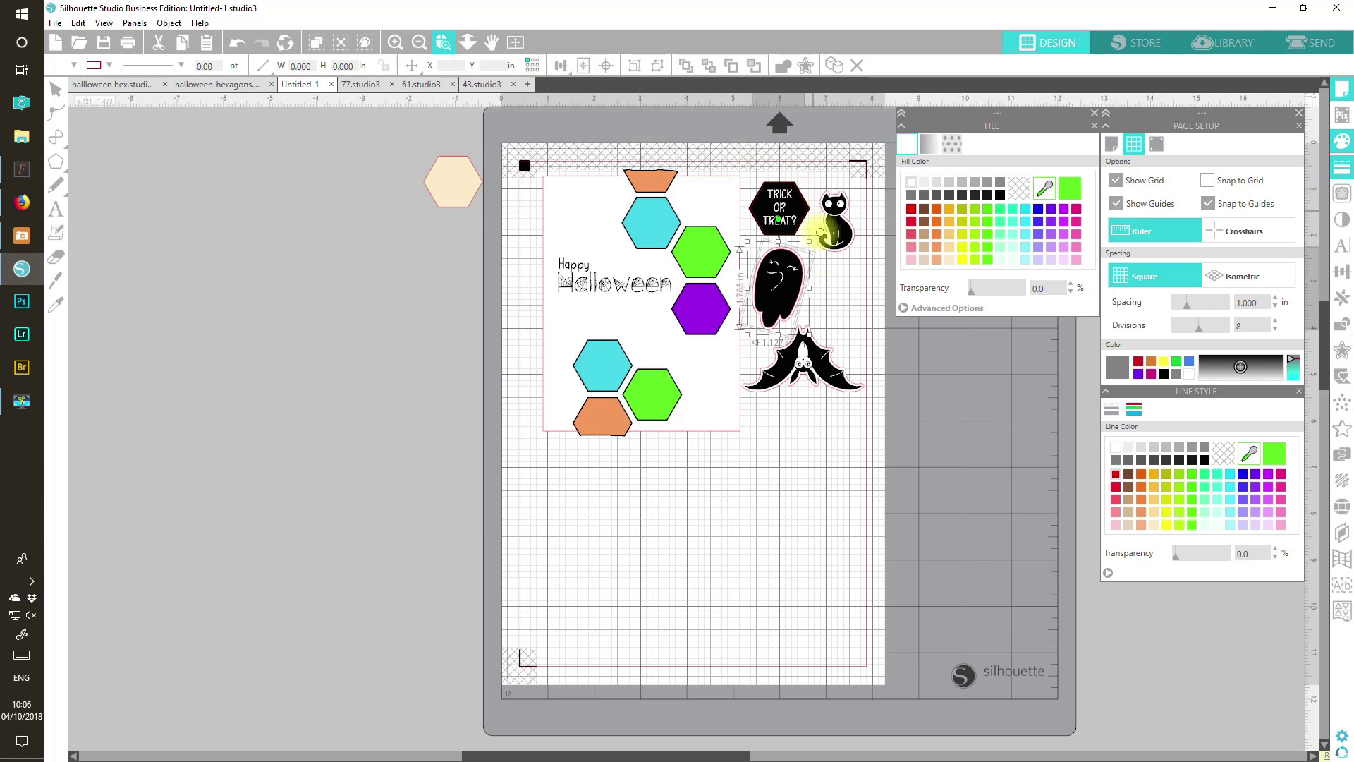
{"action": "left_click_drag", "start_coordinate": [806, 299], "coordinate": [685, 190]}
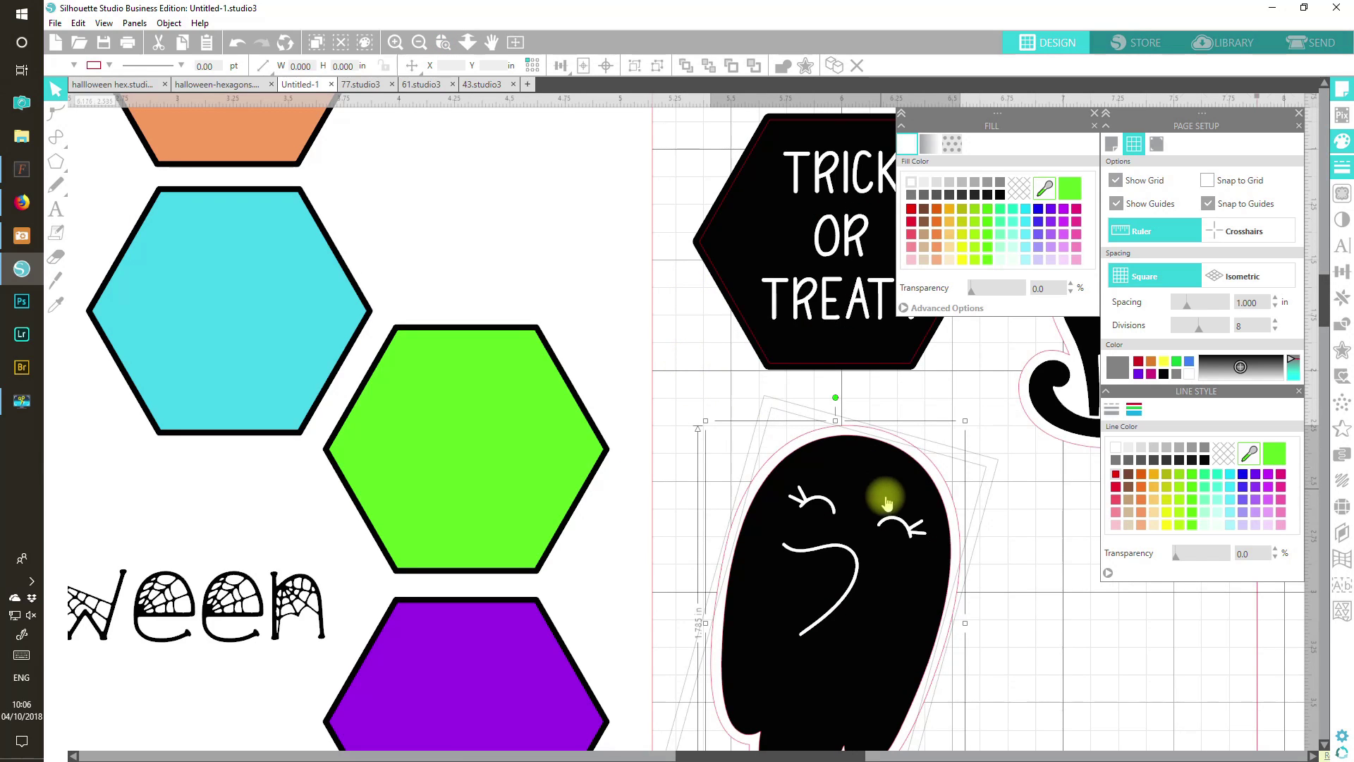
{"action": "left_click", "coordinate": [977, 390]}
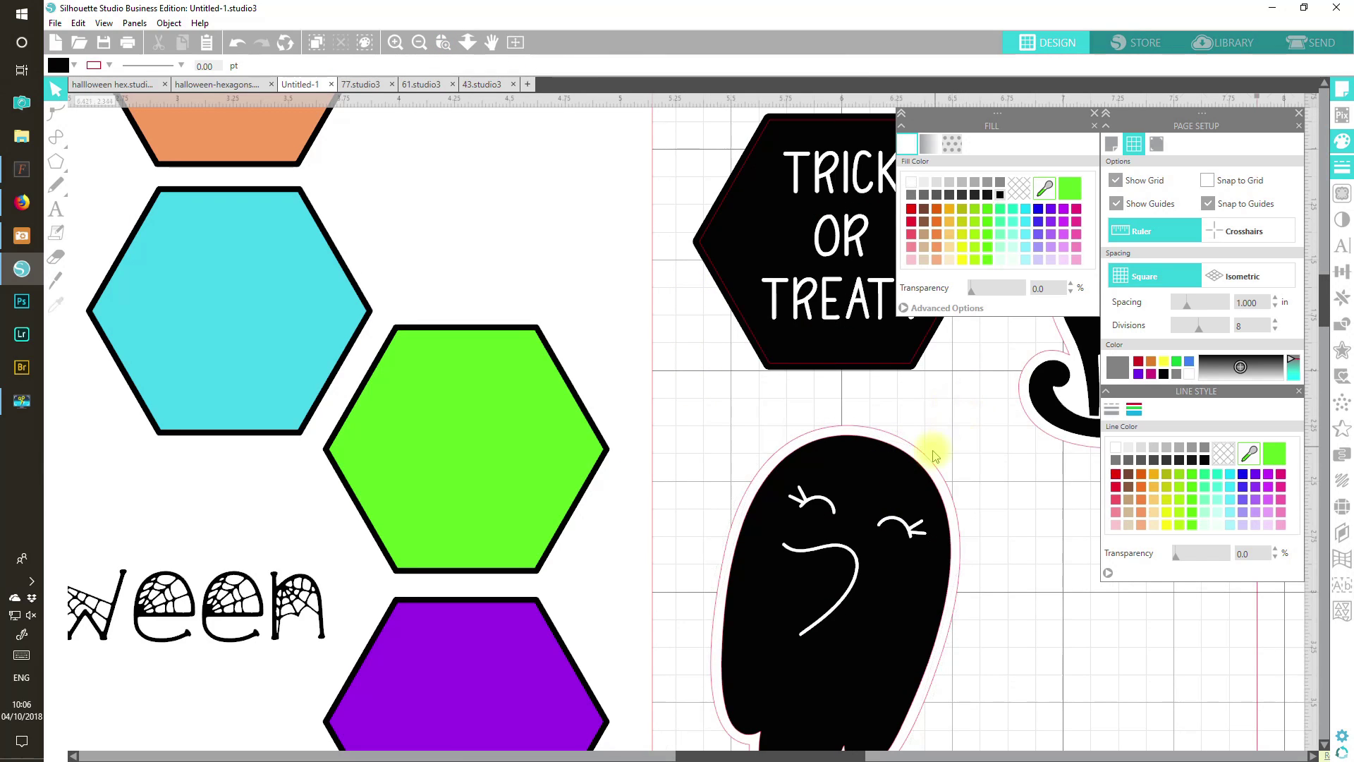
{"action": "left_click", "coordinate": [898, 473]}
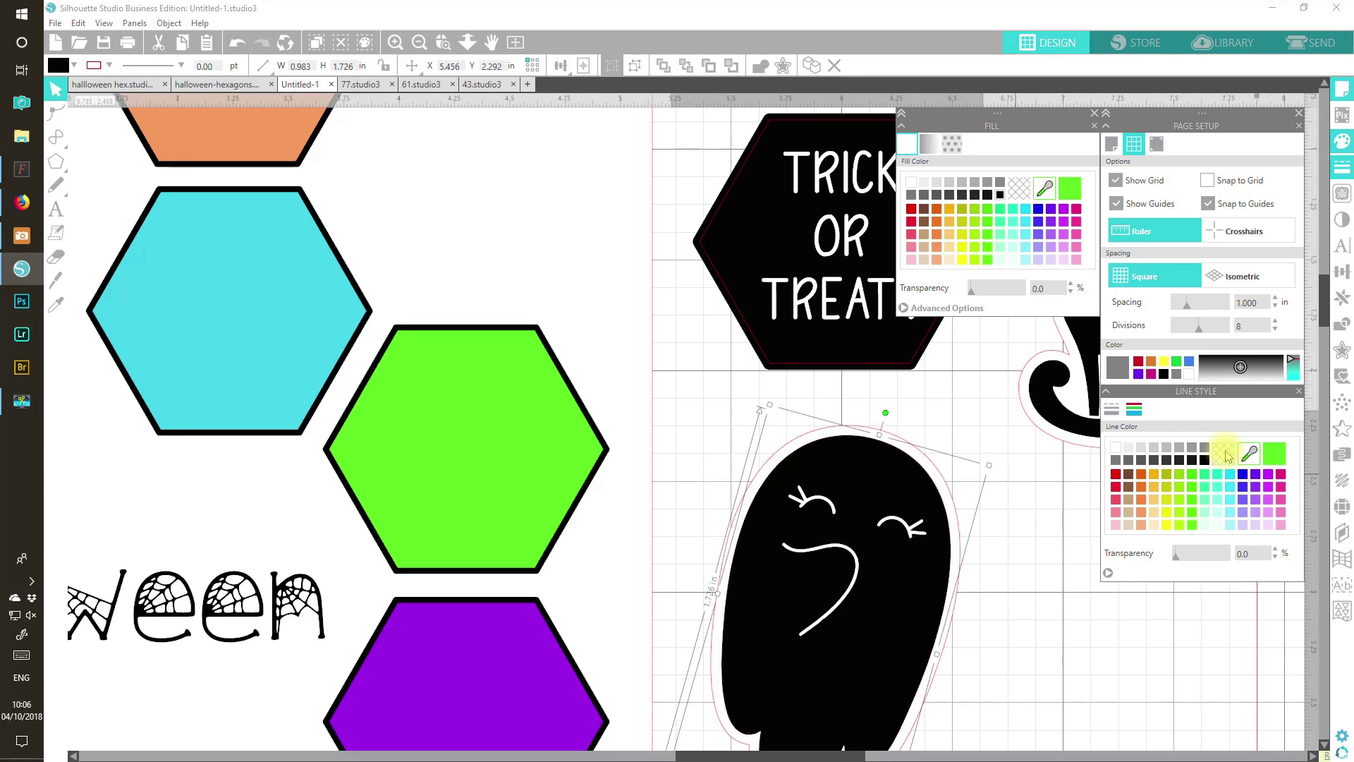
{"action": "left_click", "coordinate": [699, 402]}
{"action": "left_click", "coordinate": [816, 514]}
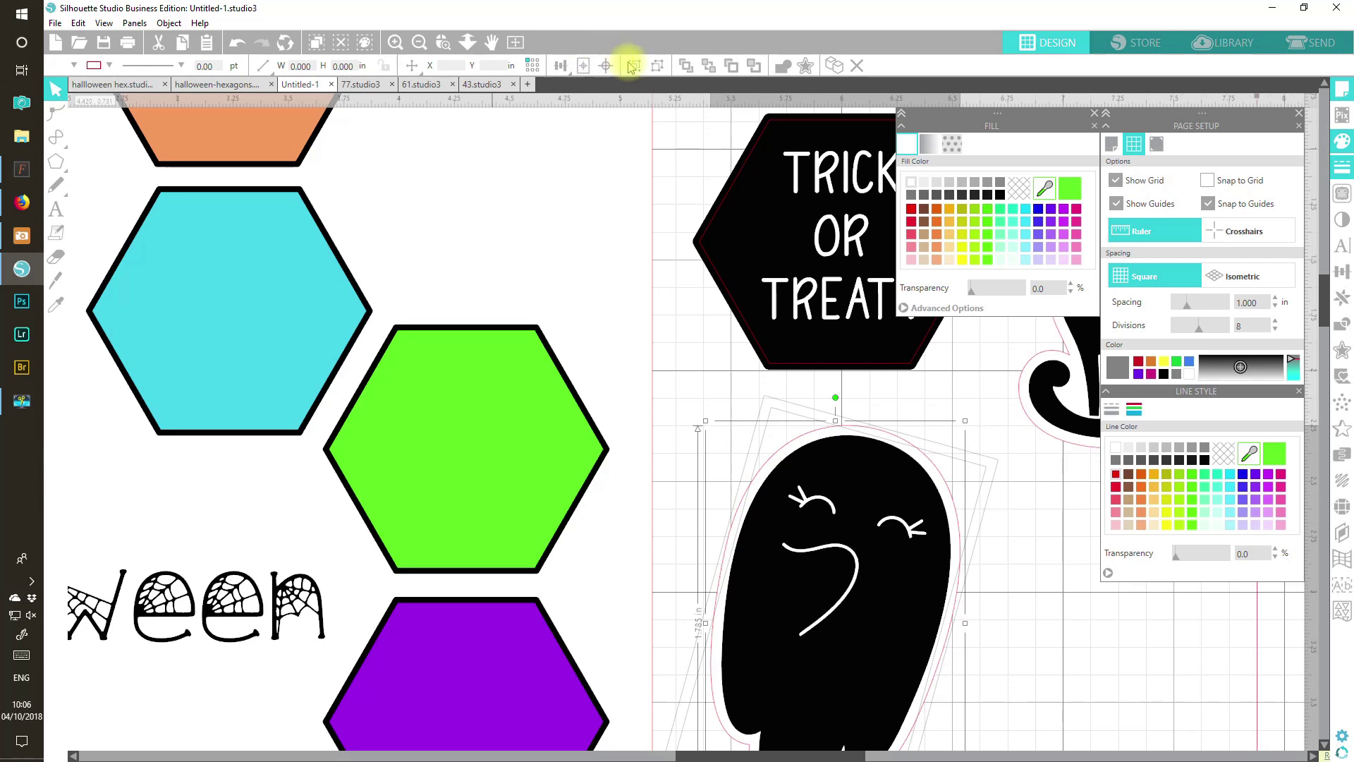
{"action": "left_click", "coordinate": [522, 43]}
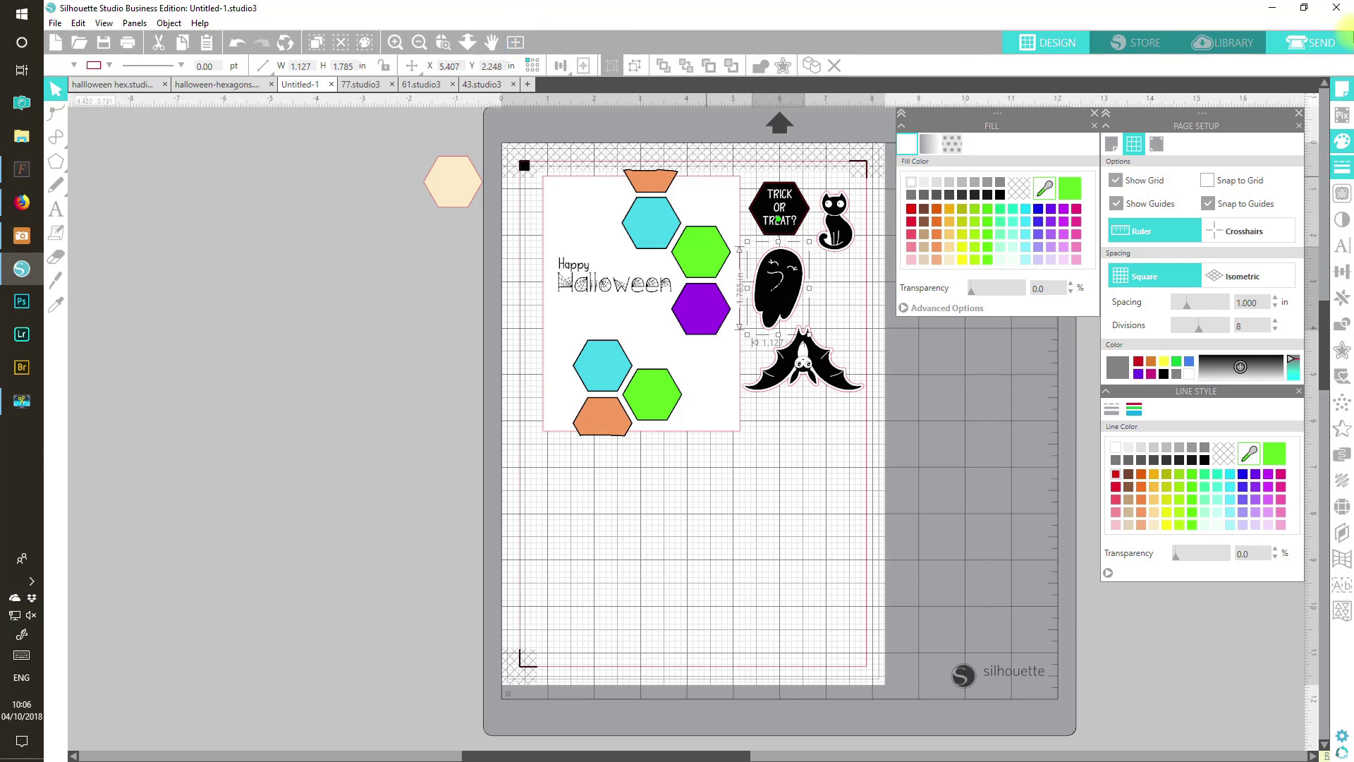
Exclude the black RGB (0,0,0) lines from cutting in the send settings and return to the design
{"action": "left_click", "coordinate": [1312, 43]}
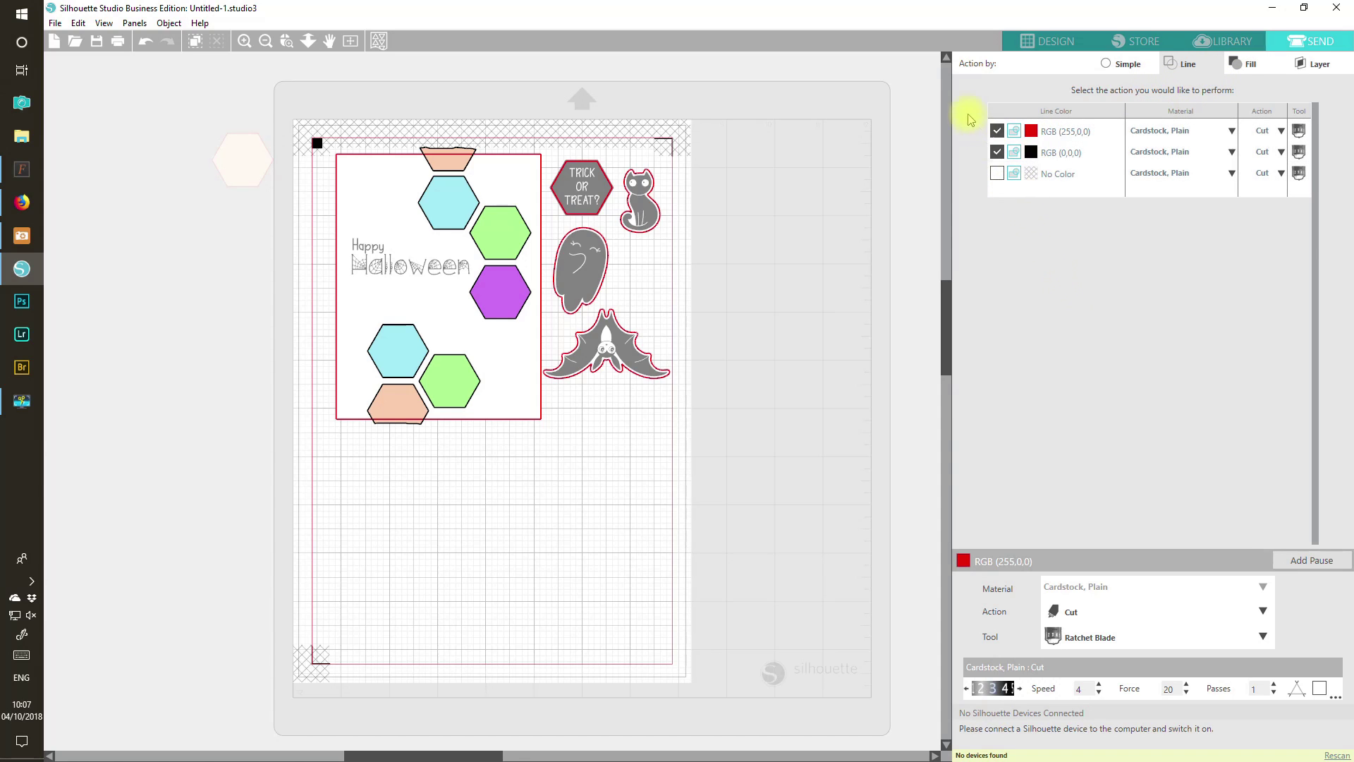
{"action": "left_click", "coordinate": [996, 152]}
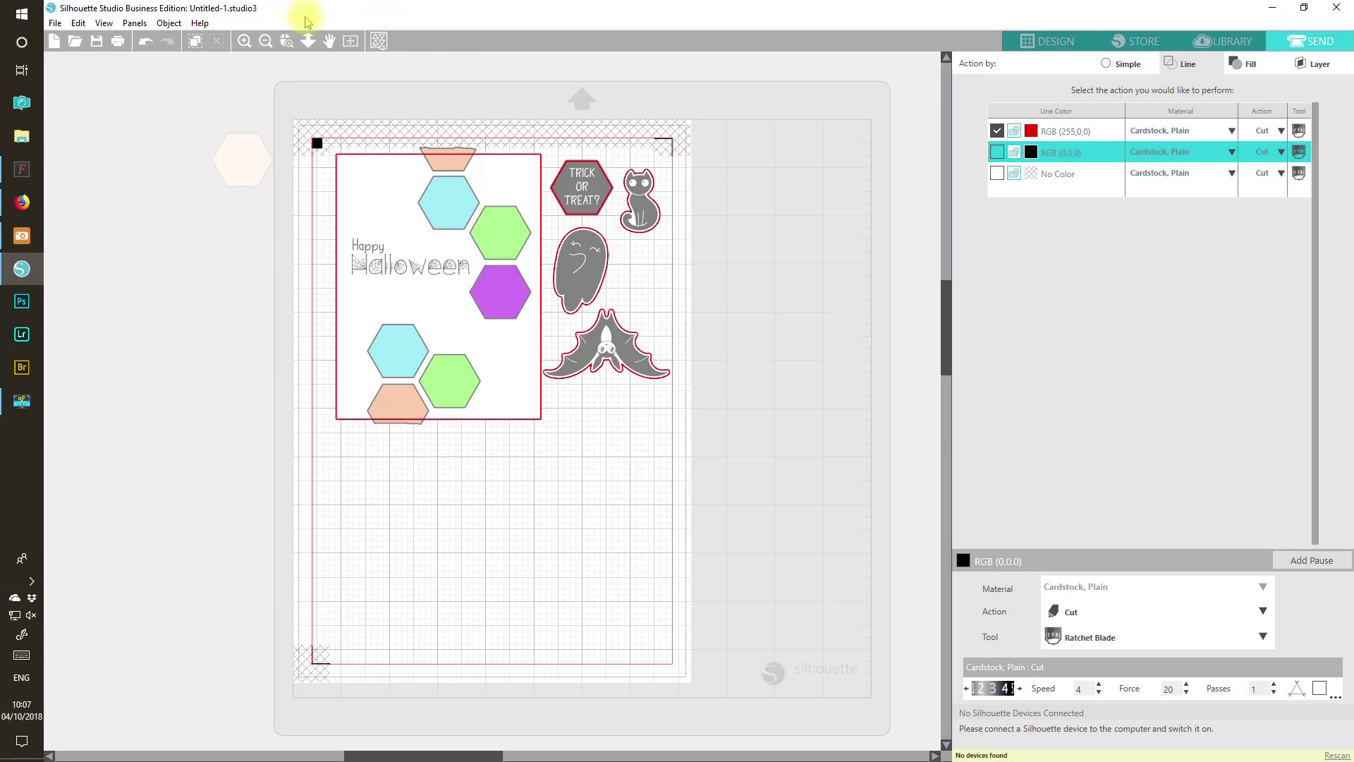
{"action": "left_click", "coordinate": [245, 41]}
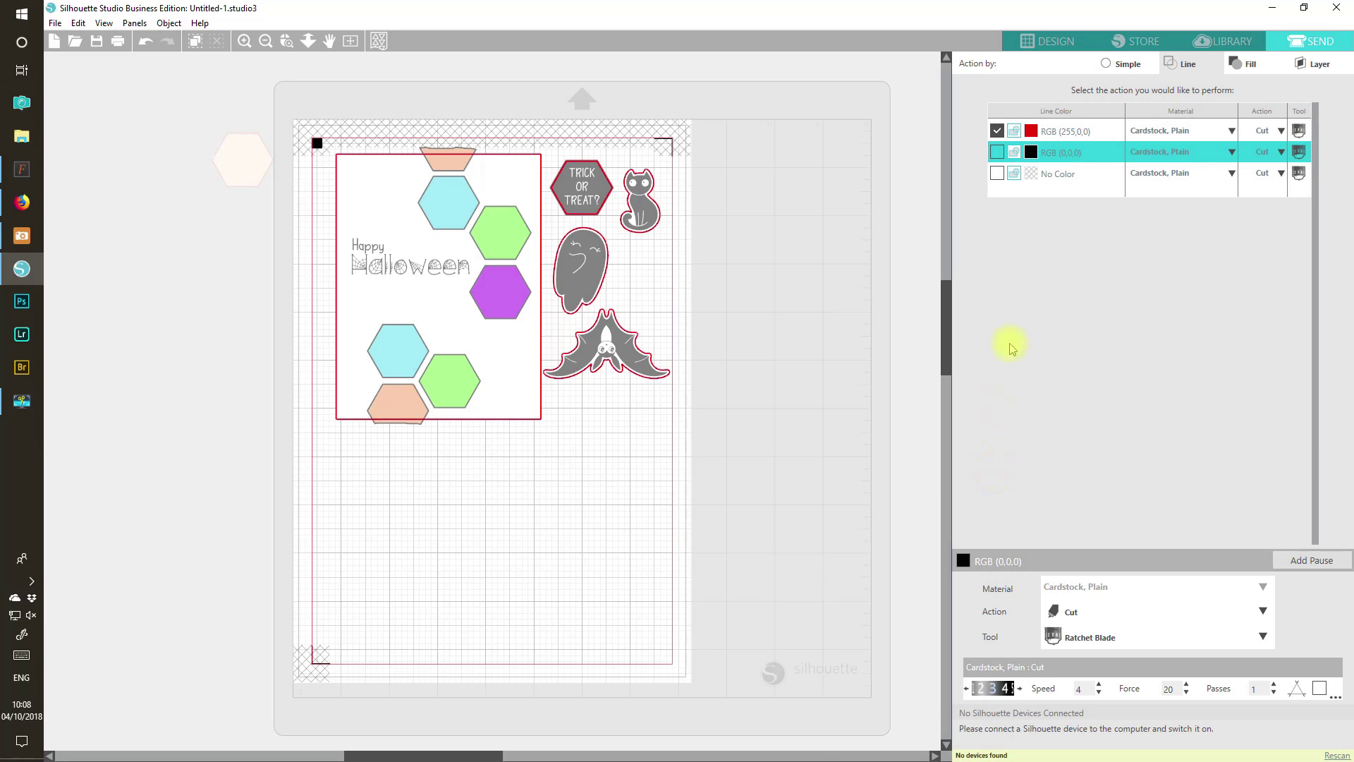
{"action": "left_click", "coordinate": [1071, 42]}
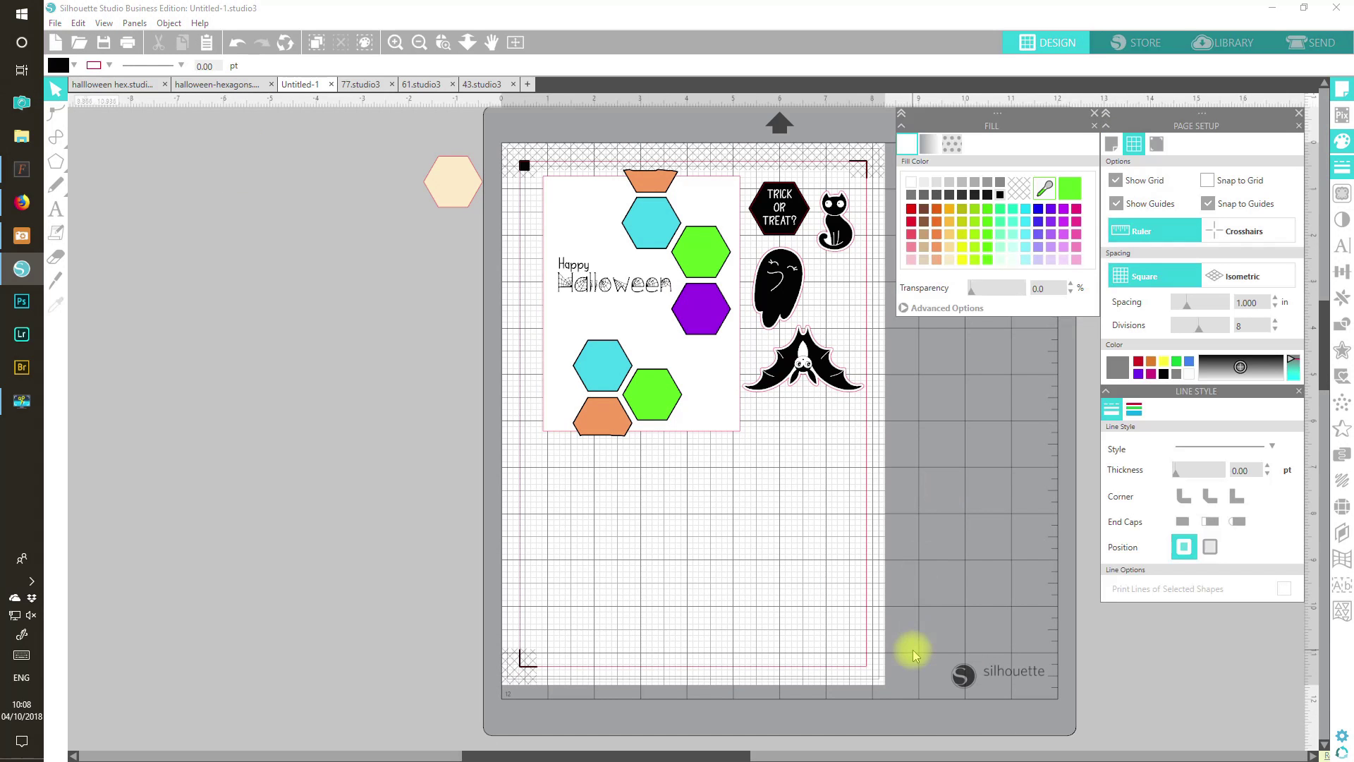
{"action": "left_click_drag", "start_coordinate": [725, 754], "coordinate": [772, 753]}
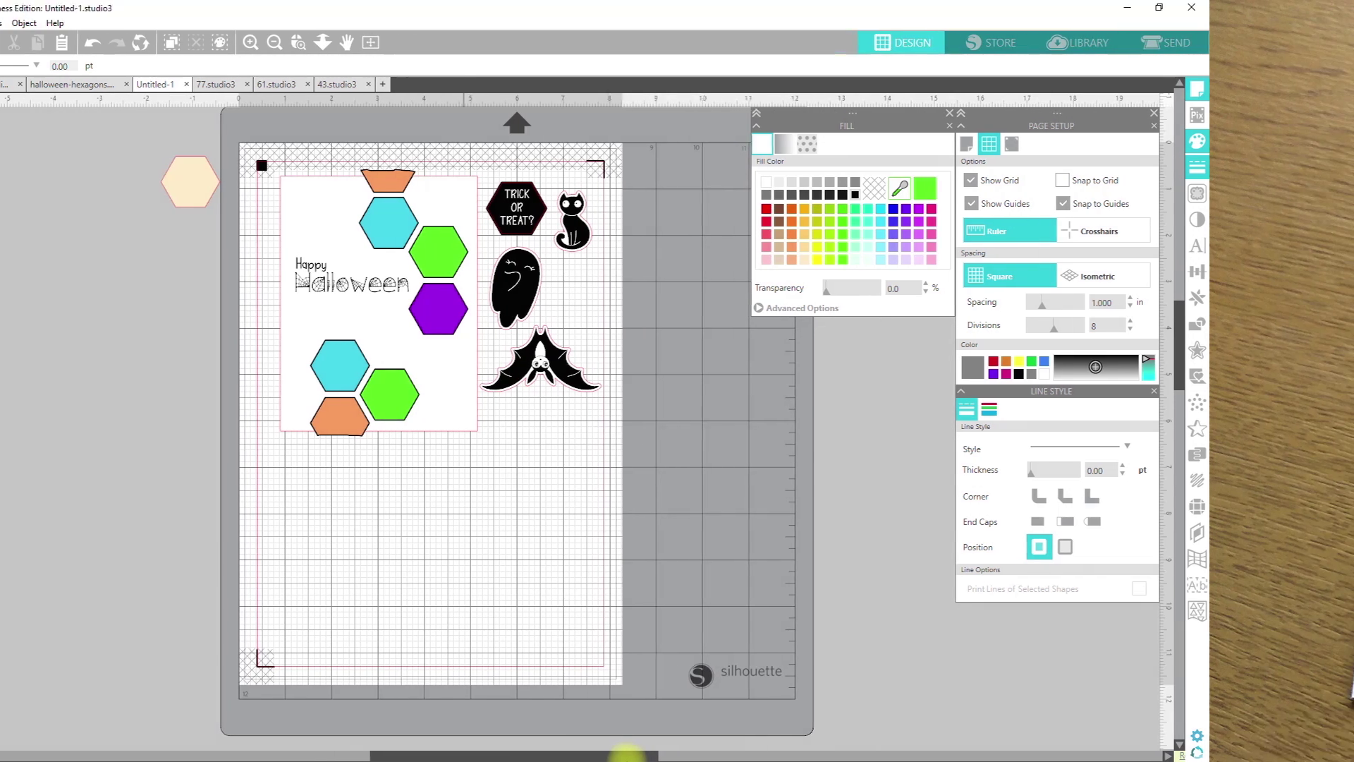